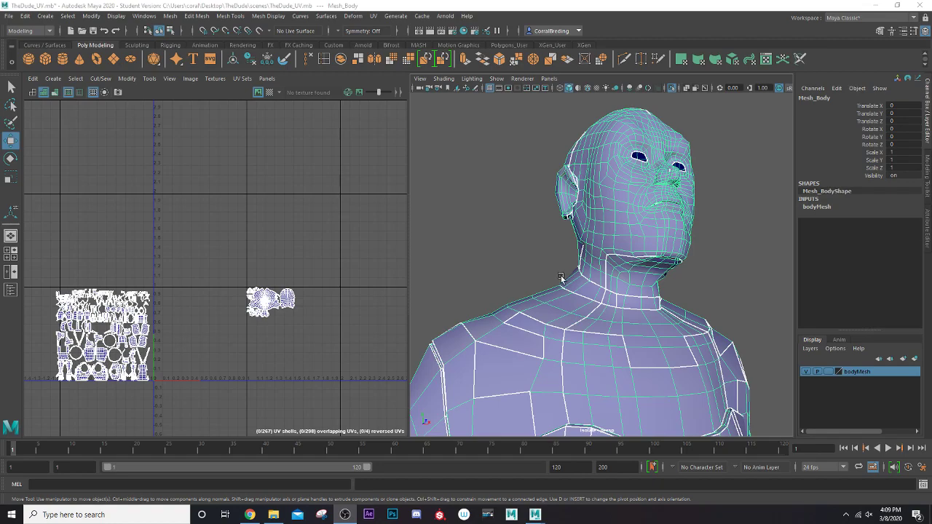
Examine the existing UV seams on the character's head, torso and arms from several sides.
{"action": "left_click_drag", "start_coordinate": [717, 231], "coordinate": [503, 245], "text": "alt"}
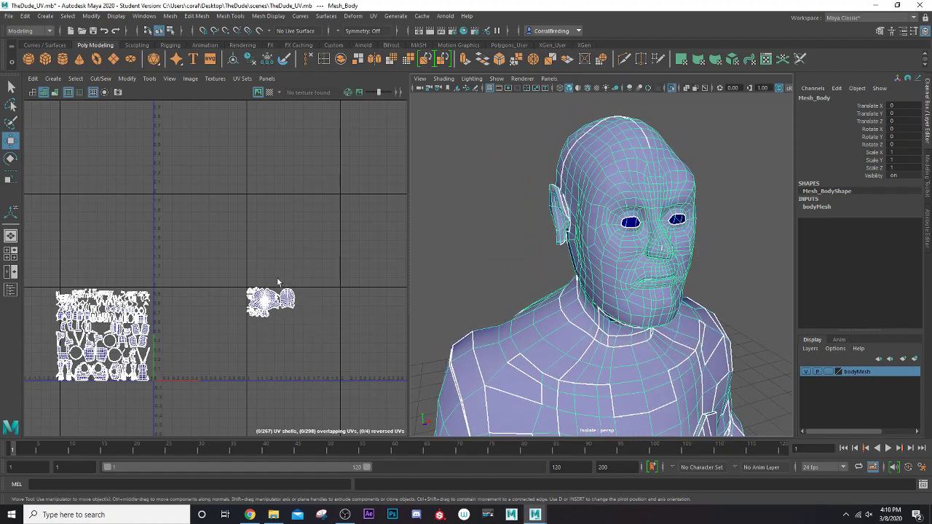
{"action": "middle_click_drag", "start_coordinate": [567, 360], "coordinate": [586, 207], "text": "alt"}
{"action": "scroll", "coordinate": [588, 233], "scroll_direction": "down", "scroll_amount": 5}
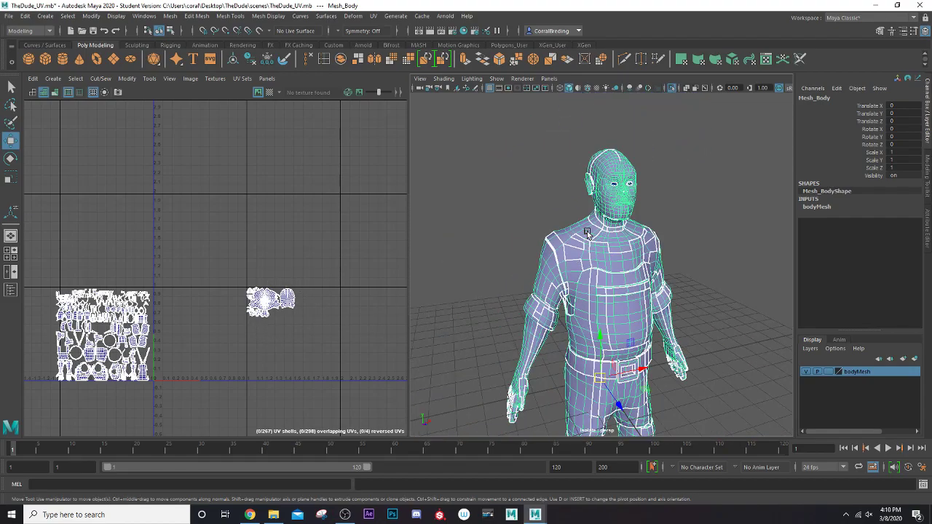
{"action": "left_click_drag", "start_coordinate": [572, 288], "coordinate": [541, 282], "text": "alt"}
{"action": "right_click_drag", "start_coordinate": [542, 281], "coordinate": [649, 258], "text": "alt"}
{"action": "left_click_drag", "start_coordinate": [649, 258], "coordinate": [528, 212], "text": "alt"}
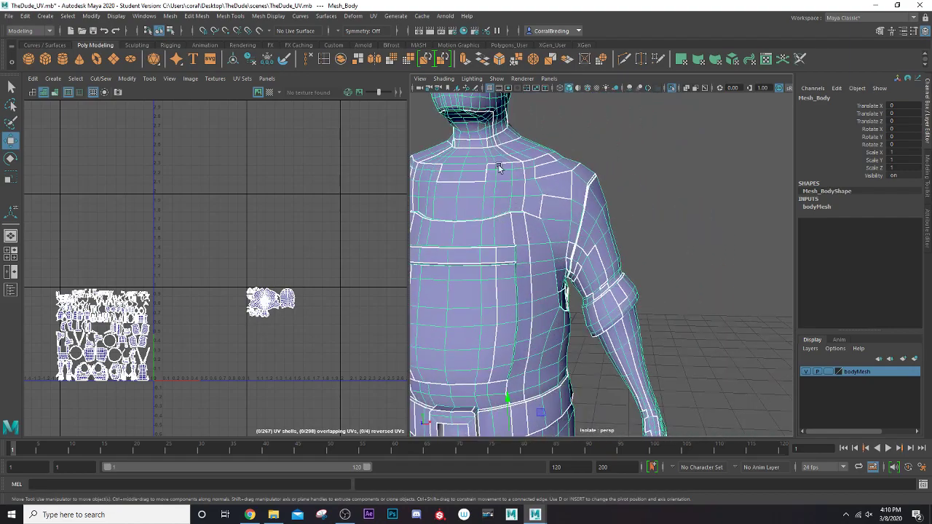
{"action": "left_click_drag", "start_coordinate": [495, 172], "coordinate": [621, 180], "text": "alt"}
{"action": "left_click_drag", "start_coordinate": [618, 250], "coordinate": [667, 271], "text": "alt"}
{"action": "left_click_drag", "start_coordinate": [608, 272], "coordinate": [527, 233], "text": "alt"}
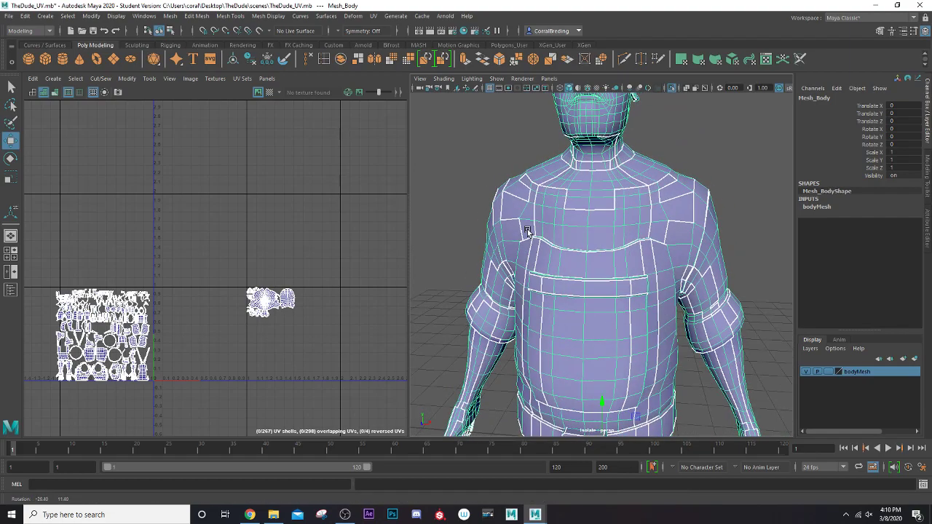
Enable Object X symmetry and select the torso faces of the body mesh.
{"action": "right_click_drag", "start_coordinate": [568, 202], "coordinate": [571, 220]}
{"action": "left_click_drag", "start_coordinate": [631, 231], "coordinate": [563, 224], "text": "alt"}
{"action": "scroll", "coordinate": [618, 220], "scroll_direction": "down", "scroll_amount": 5}
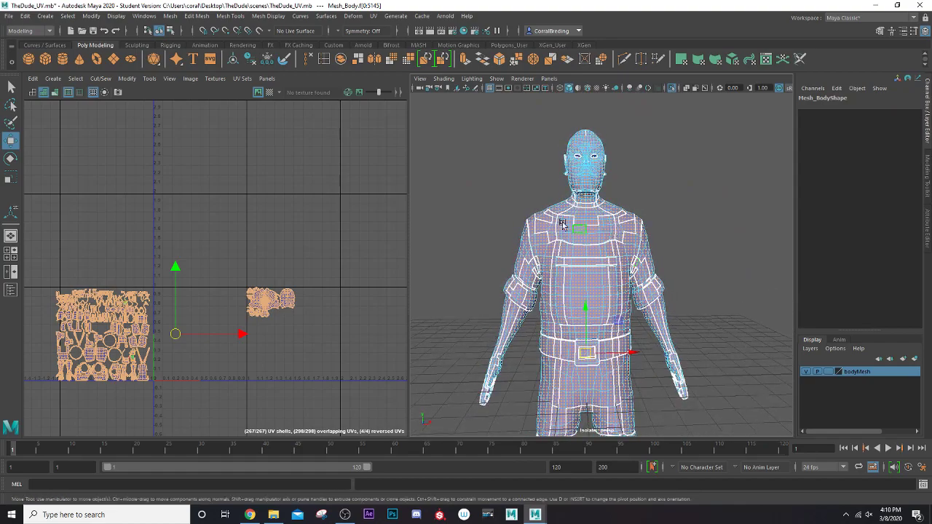
{"action": "left_click", "coordinate": [528, 202]}
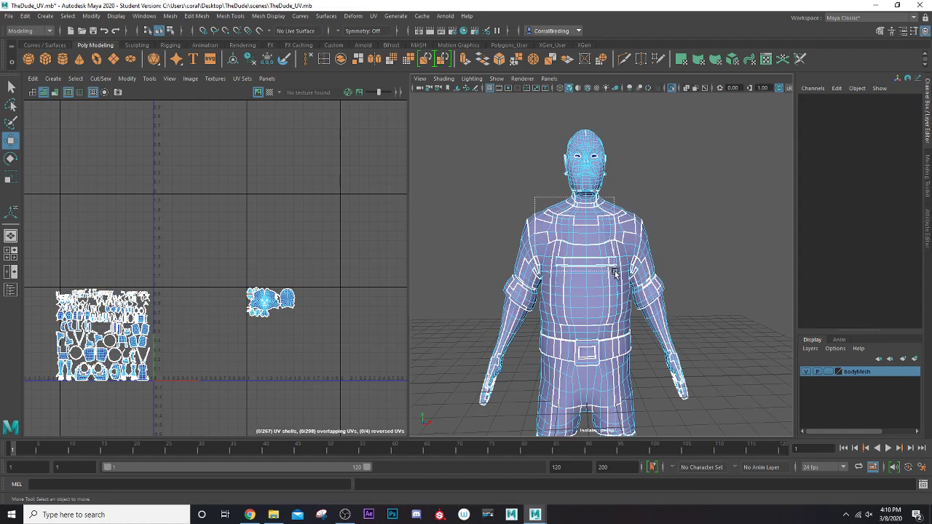
{"action": "left_click", "coordinate": [350, 33]}
{"action": "left_click", "coordinate": [363, 45]}
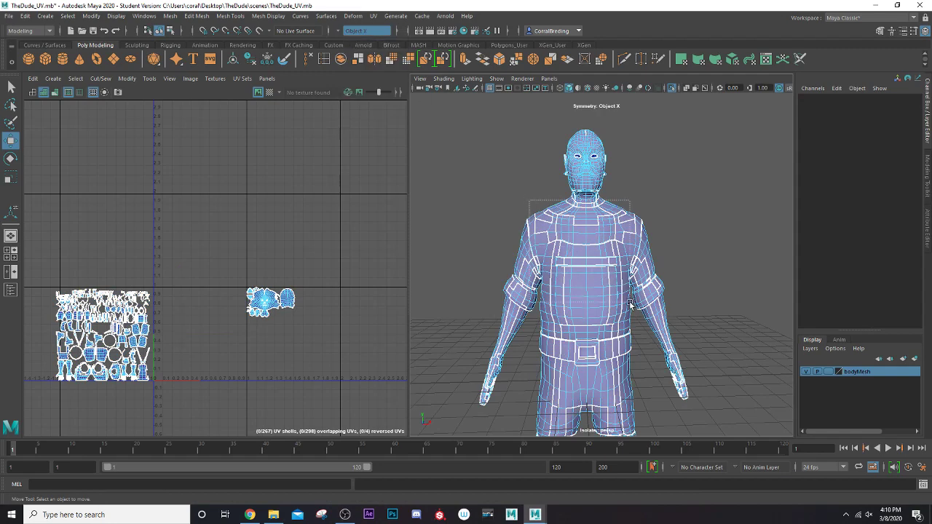
{"action": "left_click_drag", "start_coordinate": [636, 322], "coordinate": [650, 283]}
Remove the sleeve and underarm faces beyond the shirt's torso from the face selection.
{"action": "scroll", "coordinate": [633, 309], "scroll_direction": "up", "scroll_amount": 3}
{"action": "scroll", "coordinate": [664, 308], "scroll_direction": "up", "scroll_amount": 5}
{"action": "left_click_drag", "start_coordinate": [701, 348], "coordinate": [668, 311], "text": "alt"}
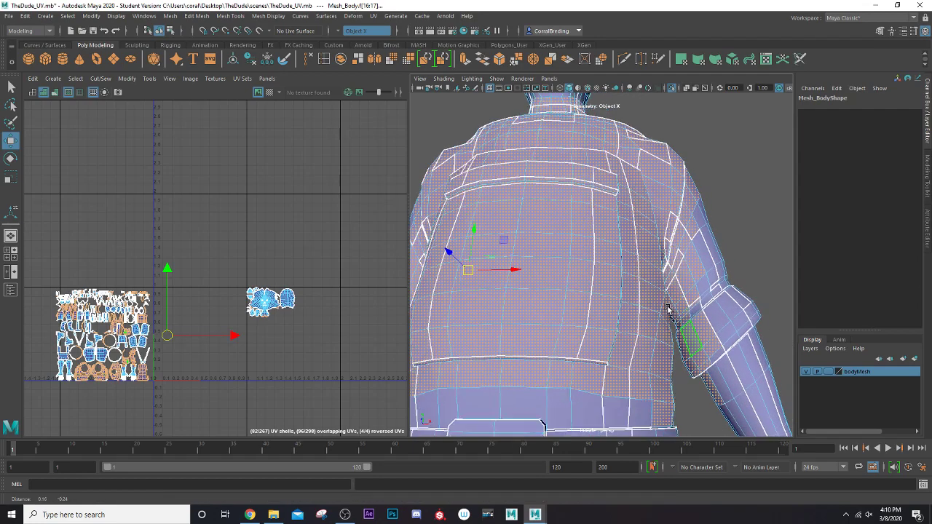
{"action": "middle_click_drag", "start_coordinate": [668, 311], "coordinate": [649, 303], "text": "alt"}
{"action": "left_click_drag", "start_coordinate": [640, 312], "coordinate": [685, 357], "text": "ctrl"}
{"action": "mouse_move", "coordinate": [606, 279]}
{"action": "left_mouse_down", "text": "alt"}
{"action": "mouse_move", "coordinate": [604, 293]}
{"action": "mouse_move", "coordinate": [610, 288]}
{"action": "left_mouse_up", "text": "alt"}
{"action": "scroll", "coordinate": [620, 273], "scroll_direction": "up", "scroll_amount": 3}
{"action": "left_click_drag", "start_coordinate": [678, 292], "coordinate": [679, 290], "text": "ctrl"}
{"action": "middle_click_drag", "start_coordinate": [660, 265], "coordinate": [664, 335], "text": "alt"}
{"action": "left_click_drag", "start_coordinate": [710, 341], "coordinate": [711, 342], "text": "ctrl"}
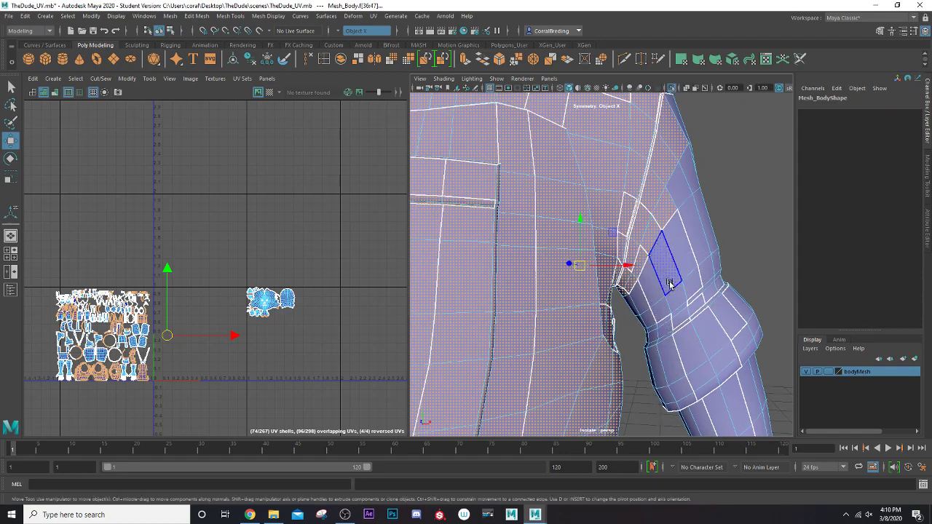
Remove the leftover sleeve faces along the armhole seam from the selection.
{"action": "left_click", "coordinate": [645, 221]}
{"action": "left_click_drag", "start_coordinate": [645, 220], "coordinate": [617, 284], "text": "alt"}
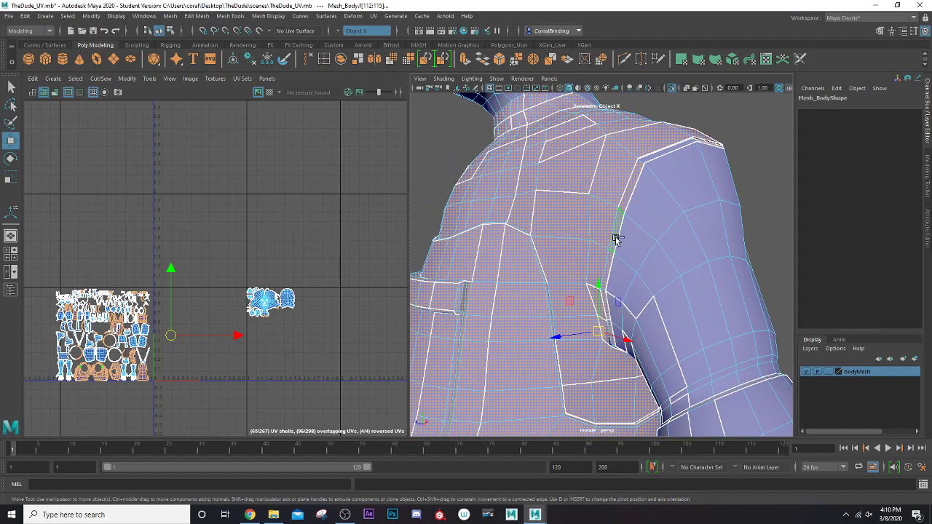
{"action": "left_click_drag", "start_coordinate": [635, 278], "coordinate": [656, 287], "text": "alt"}
{"action": "scroll", "coordinate": [636, 244], "scroll_direction": "down", "scroll_amount": 5}
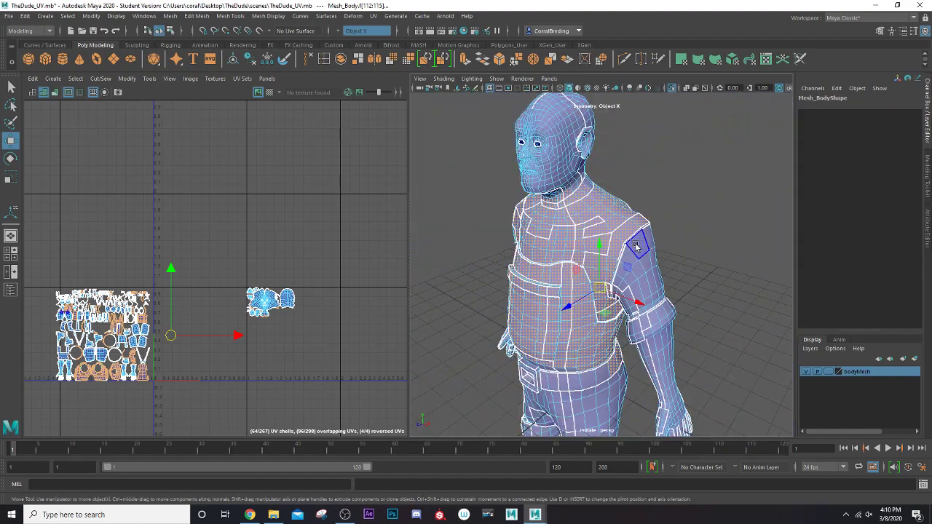
Add the missing row of shirt faces just above the belt to the selection.
{"action": "scroll", "coordinate": [636, 246], "scroll_direction": "up", "scroll_amount": 4}
{"action": "mouse_move", "coordinate": [596, 243]}
{"action": "left_mouse_down", "text": "alt"}
{"action": "mouse_move", "coordinate": [627, 240]}
{"action": "mouse_move", "coordinate": [595, 246]}
{"action": "left_mouse_up", "text": "alt"}
{"action": "middle_click_drag", "start_coordinate": [594, 245], "coordinate": [627, 156], "text": "alt"}
{"action": "scroll", "coordinate": [626, 175], "scroll_direction": "down", "scroll_amount": 3}
{"action": "middle_click_drag", "start_coordinate": [621, 288], "coordinate": [604, 177], "text": "alt"}
{"action": "scroll", "coordinate": [566, 187], "scroll_direction": "up", "scroll_amount": 4}
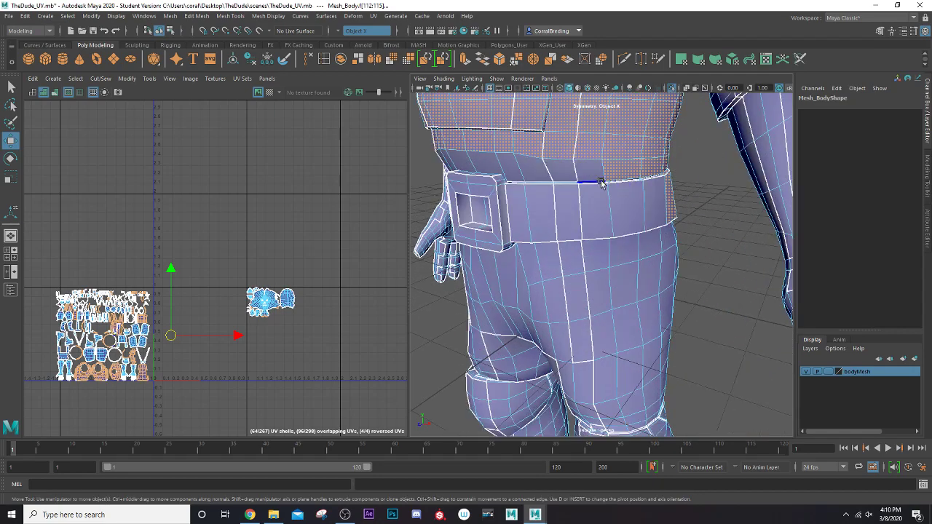
{"action": "double_click", "coordinate": [570, 174], "text": "shift"}
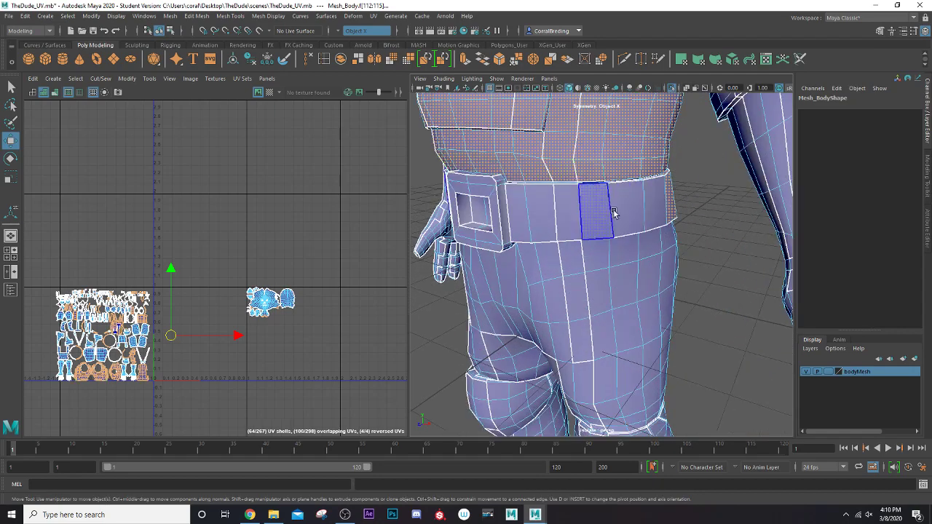
Deselect the belt faces at the side and back of the waist.
{"action": "left_click_drag", "start_coordinate": [644, 213], "coordinate": [588, 226], "text": "alt"}
{"action": "left_click", "coordinate": [715, 216], "text": "ctrl"}
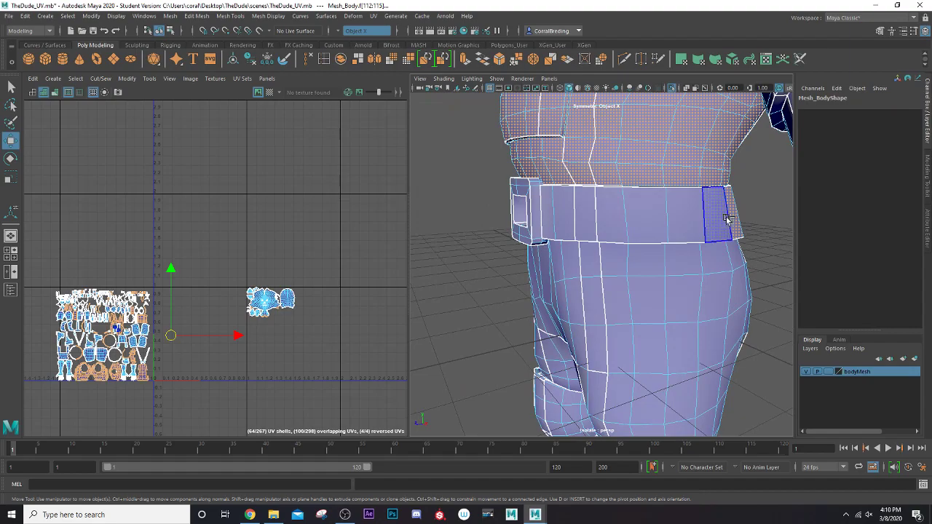
{"action": "left_click", "coordinate": [732, 220], "text": "ctrl"}
{"action": "left_click_drag", "start_coordinate": [729, 220], "coordinate": [690, 257], "text": "alt"}
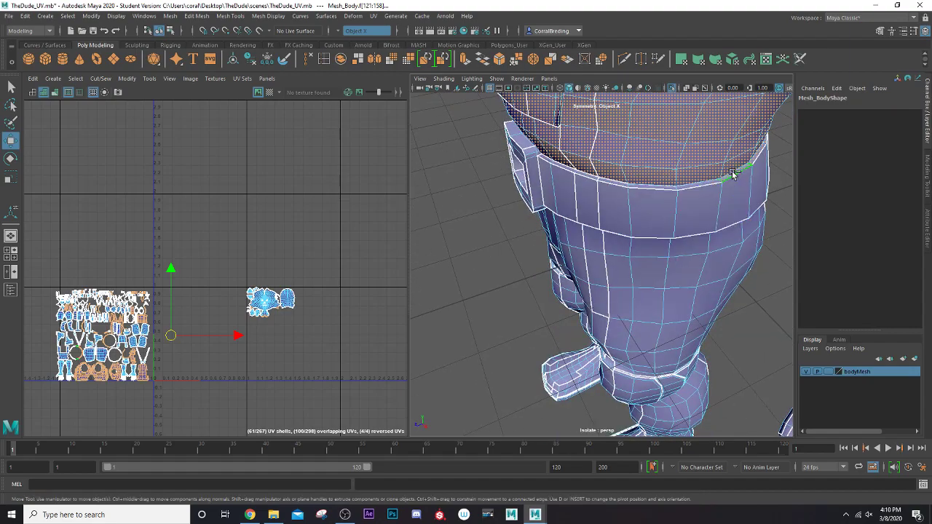
{"action": "scroll", "coordinate": [749, 196], "scroll_direction": "down", "scroll_amount": 6}
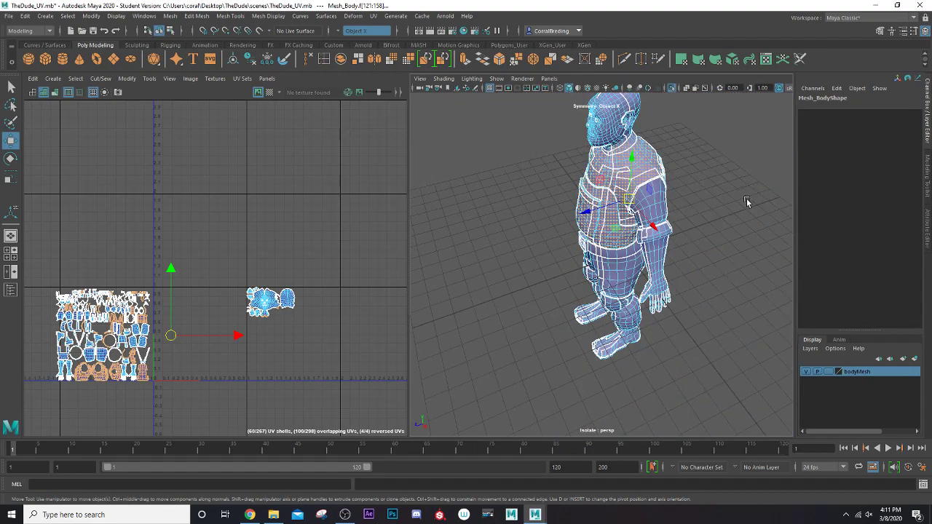
Add the missing back collar faces to the selection and deselect the neck faces above the collar.
{"action": "left_click_drag", "start_coordinate": [749, 202], "coordinate": [434, 234], "text": "alt"}
{"action": "scroll", "coordinate": [632, 203], "scroll_direction": "up", "scroll_amount": 3}
{"action": "left_click_drag", "start_coordinate": [528, 230], "coordinate": [710, 237], "text": "alt"}
{"action": "scroll", "coordinate": [710, 238], "scroll_direction": "up", "scroll_amount": 4}
{"action": "middle_click_drag", "start_coordinate": [683, 202], "coordinate": [512, 355], "text": "alt"}
{"action": "scroll", "coordinate": [517, 355], "scroll_direction": "up", "scroll_amount": 2}
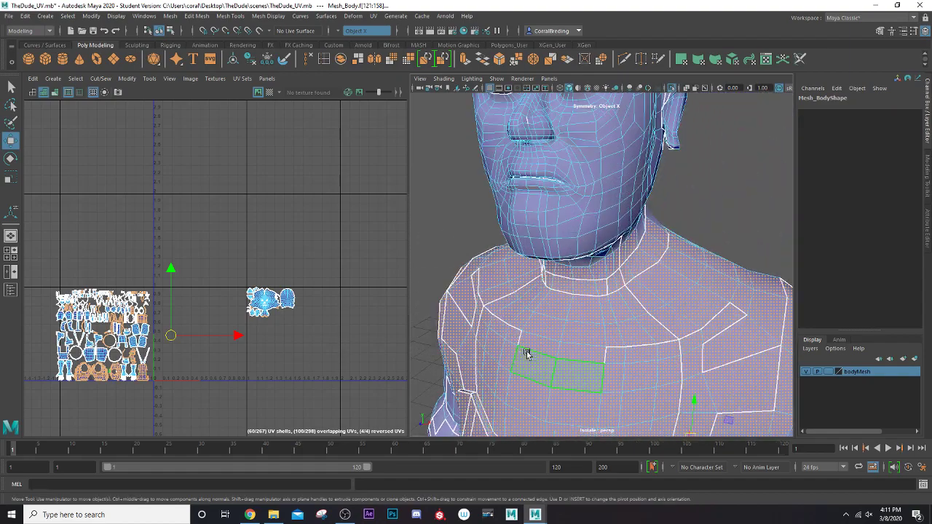
{"action": "left_click_drag", "start_coordinate": [526, 355], "coordinate": [463, 343], "text": "alt"}
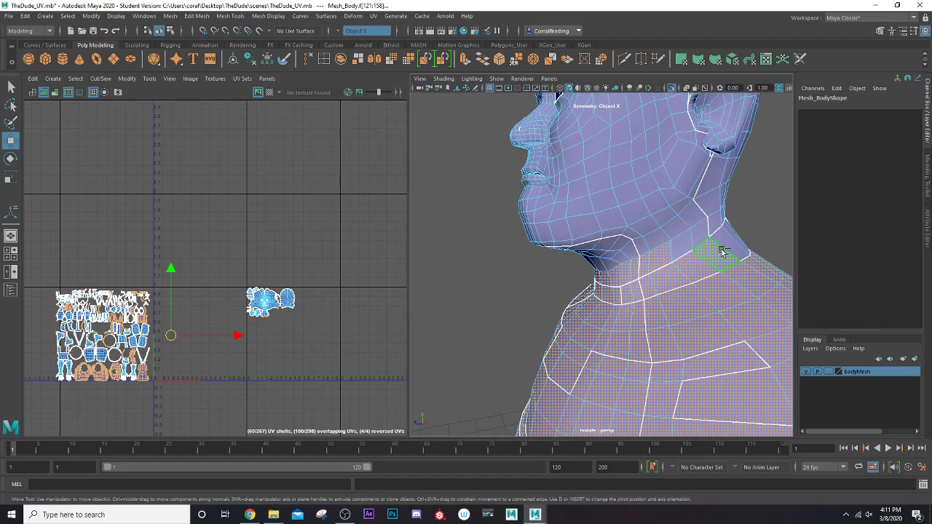
{"action": "left_click", "coordinate": [735, 250], "text": "shift"}
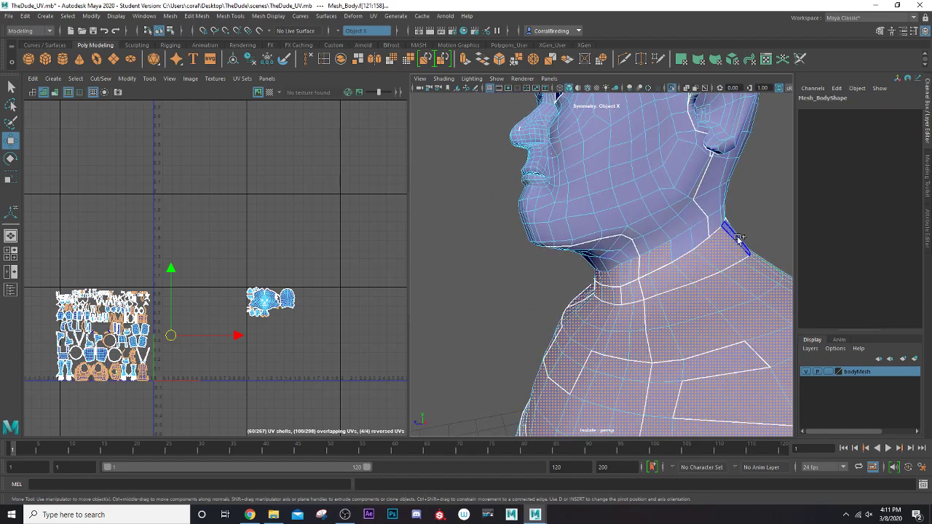
{"action": "left_click", "coordinate": [668, 253]}
{"action": "left_click", "coordinate": [643, 265]}
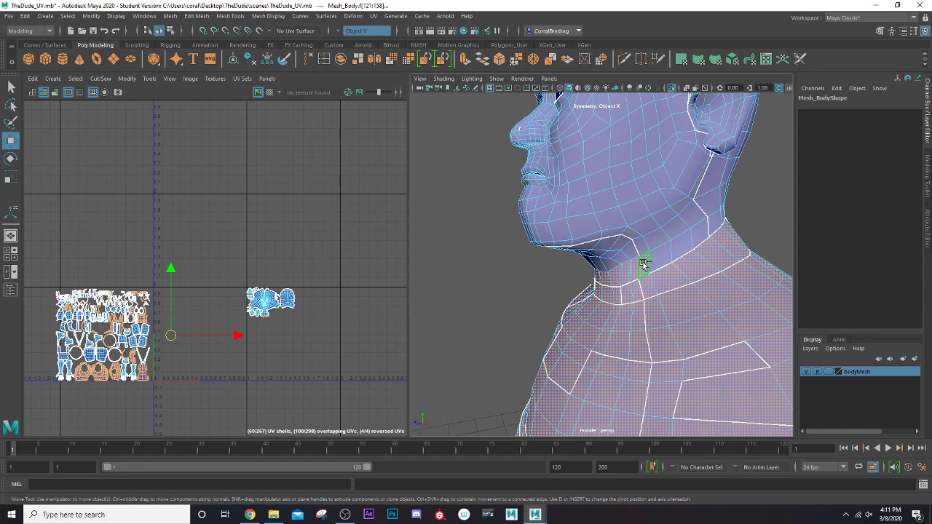
{"action": "double_click", "coordinate": [644, 265], "text": "ctrl"}
Apply a camera-based UV projection to the selected shirt from the front and move its UVs above the head shells.
{"action": "scroll", "coordinate": [608, 304], "scroll_direction": "down", "scroll_amount": 5}
{"action": "middle_click_drag", "start_coordinate": [594, 319], "coordinate": [594, 204], "text": "alt"}
{"action": "left_click_drag", "start_coordinate": [583, 247], "coordinate": [679, 261], "text": "alt"}
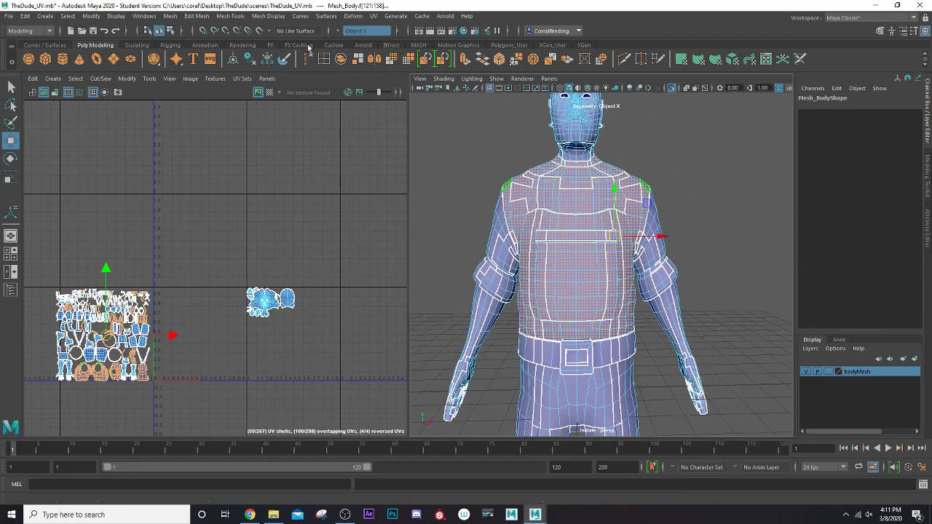
{"action": "left_click", "coordinate": [371, 17]}
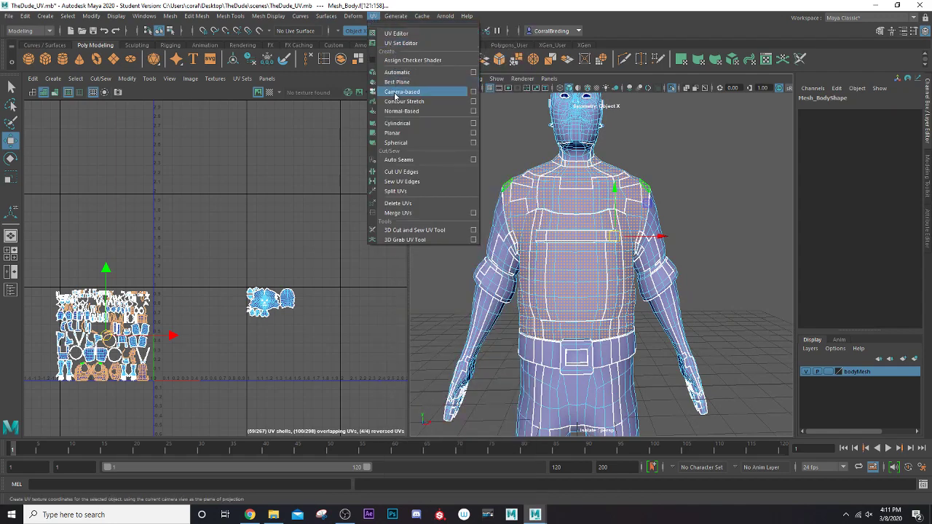
{"action": "left_click", "coordinate": [402, 92]}
{"action": "left_click_drag", "start_coordinate": [188, 344], "coordinate": [263, 242]}
Switch to edge selection and select the vertical centre edge loop on the shirt's back.
{"action": "scroll", "coordinate": [519, 276], "scroll_direction": "up", "scroll_amount": 2}
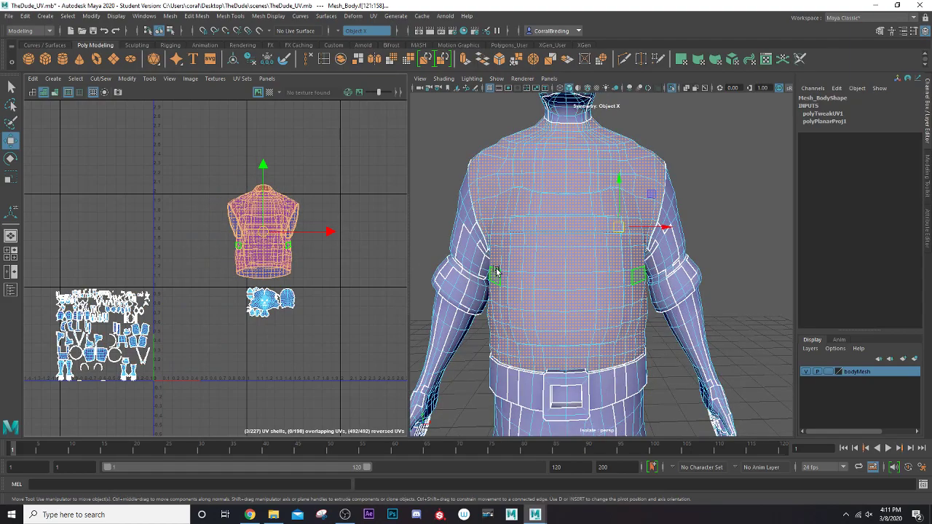
{"action": "left_click_drag", "start_coordinate": [497, 270], "coordinate": [692, 274], "text": "alt"}
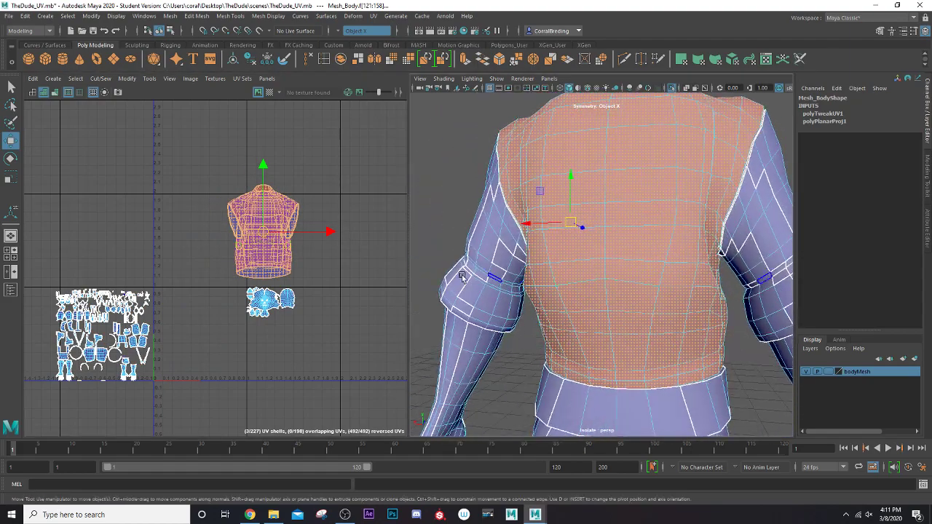
{"action": "right_click_drag", "start_coordinate": [348, 139], "coordinate": [356, 116]}
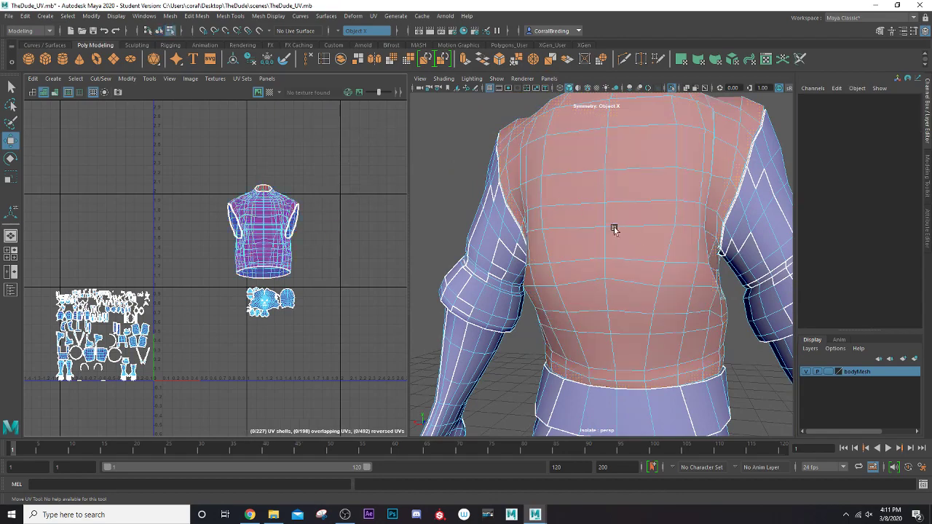
{"action": "left_click", "coordinate": [604, 215]}
{"action": "scroll", "coordinate": [594, 226], "scroll_direction": "down", "scroll_amount": 5}
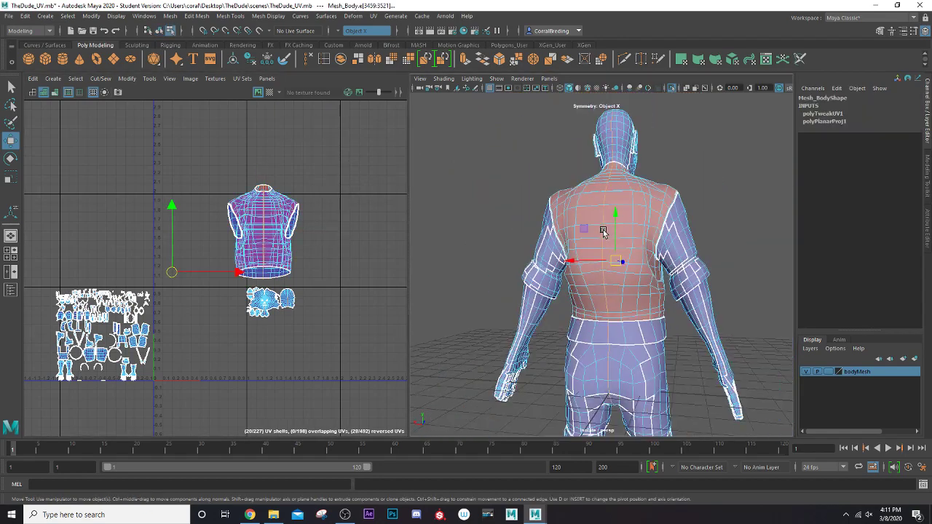
{"action": "scroll", "coordinate": [592, 229], "scroll_direction": "up", "scroll_amount": 2}
Deselect the parts of the centre edge loop that run through the head's UV shells.
{"action": "scroll", "coordinate": [255, 295], "scroll_direction": "up", "scroll_amount": 6}
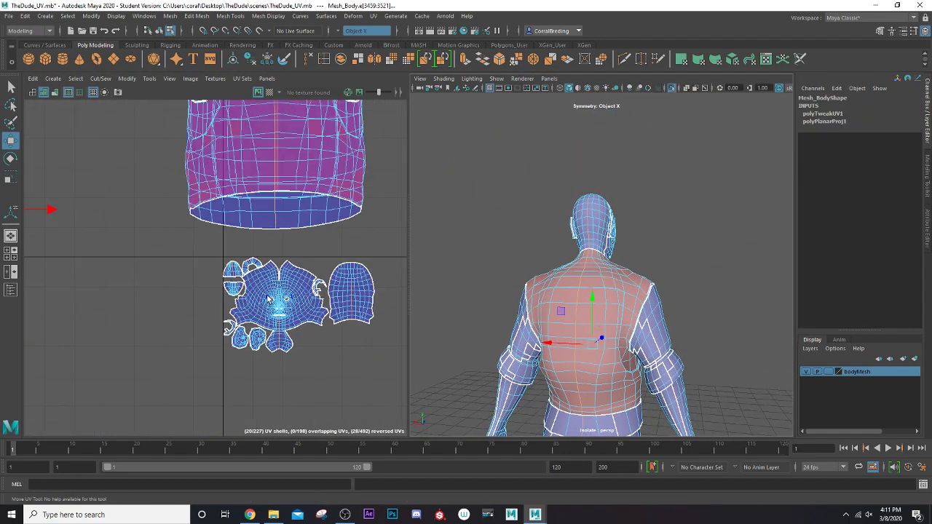
{"action": "left_click_drag", "start_coordinate": [180, 238], "coordinate": [410, 405], "text": "ctrl"}
{"action": "scroll", "coordinate": [219, 339], "scroll_direction": "down", "scroll_amount": 6}
{"action": "scroll", "coordinate": [121, 327], "scroll_direction": "down", "scroll_amount": 1}
{"action": "middle_click_drag", "start_coordinate": [121, 327], "coordinate": [252, 246], "text": "alt"}
{"action": "scroll", "coordinate": [252, 245], "scroll_direction": "up", "scroll_amount": 1}
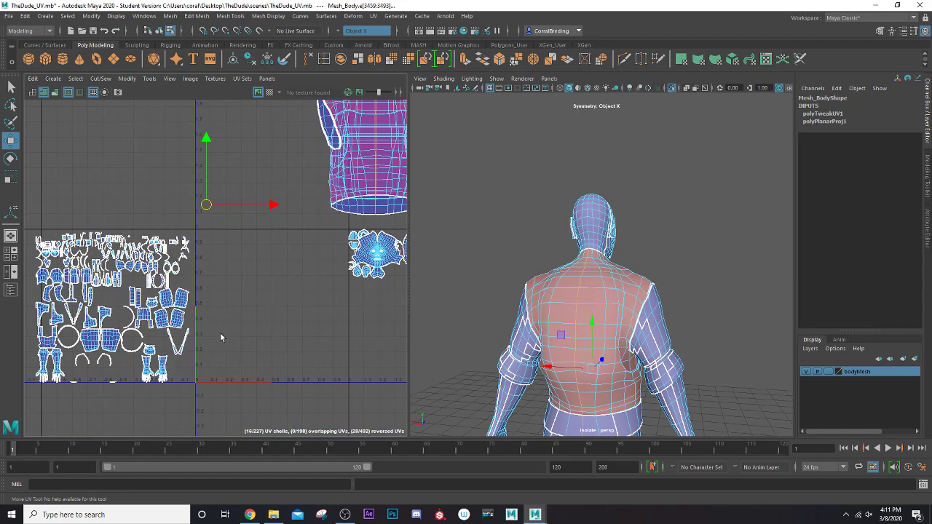
Deselect the centre loop edges down the front of the neck, chest and belly.
{"action": "left_click_drag", "start_coordinate": [616, 364], "coordinate": [469, 355], "text": "alt"}
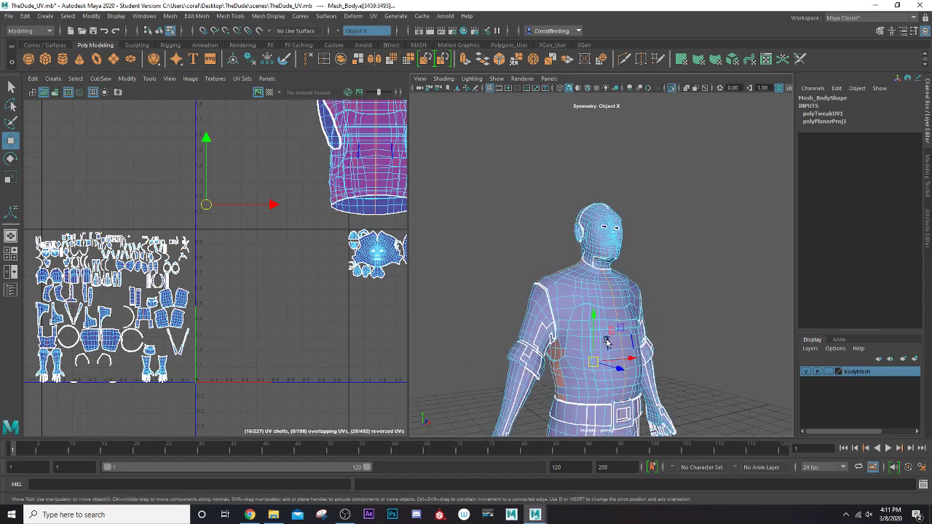
{"action": "scroll", "coordinate": [607, 341], "scroll_direction": "up", "scroll_amount": 3}
{"action": "middle_click_drag", "start_coordinate": [601, 321], "coordinate": [499, 260], "text": "alt"}
{"action": "left_click_drag", "start_coordinate": [494, 260], "coordinate": [549, 276], "text": "alt"}
{"action": "left_click_drag", "start_coordinate": [550, 237], "coordinate": [555, 233], "text": "alt"}
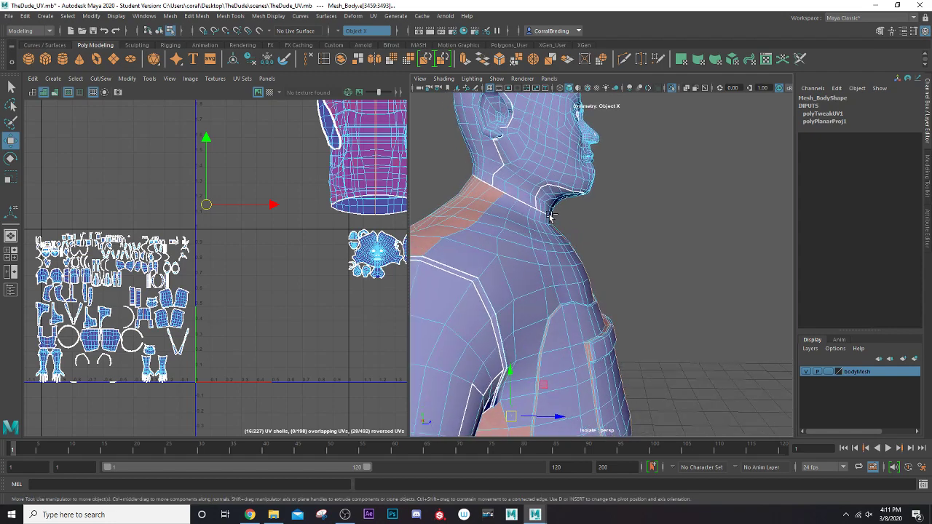
{"action": "left_click_drag", "start_coordinate": [599, 262], "coordinate": [610, 281], "text": "ctrl"}
{"action": "middle_click_drag", "start_coordinate": [596, 293], "coordinate": [555, 228], "text": "alt"}
{"action": "left_click_drag", "start_coordinate": [551, 225], "coordinate": [646, 405], "text": "ctrl"}
{"action": "middle_click_drag", "start_coordinate": [589, 366], "coordinate": [590, 246], "text": "alt"}
{"action": "left_click_drag", "start_coordinate": [570, 215], "coordinate": [657, 405], "text": "ctrl"}
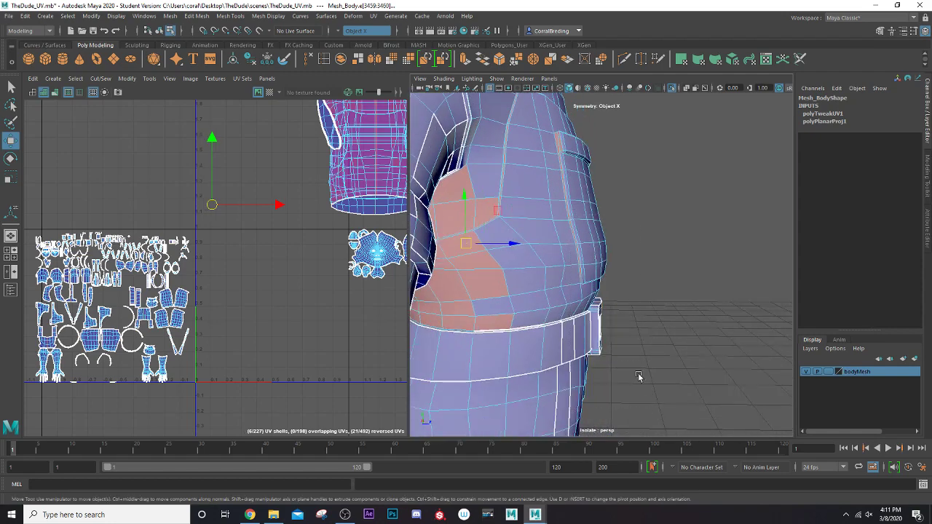
Cut the shirt's UVs along the selected centre edges down the back.
{"action": "left_click_drag", "start_coordinate": [638, 370], "coordinate": [598, 342], "text": "alt"}
{"action": "middle_click_drag", "start_coordinate": [466, 288], "coordinate": [529, 333], "text": "alt"}
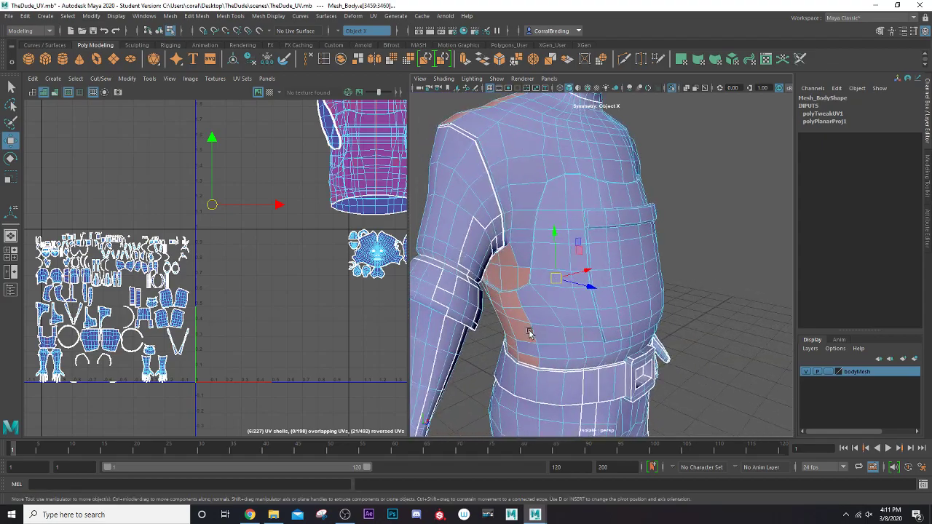
{"action": "left_click_drag", "start_coordinate": [529, 333], "coordinate": [534, 313], "text": "alt"}
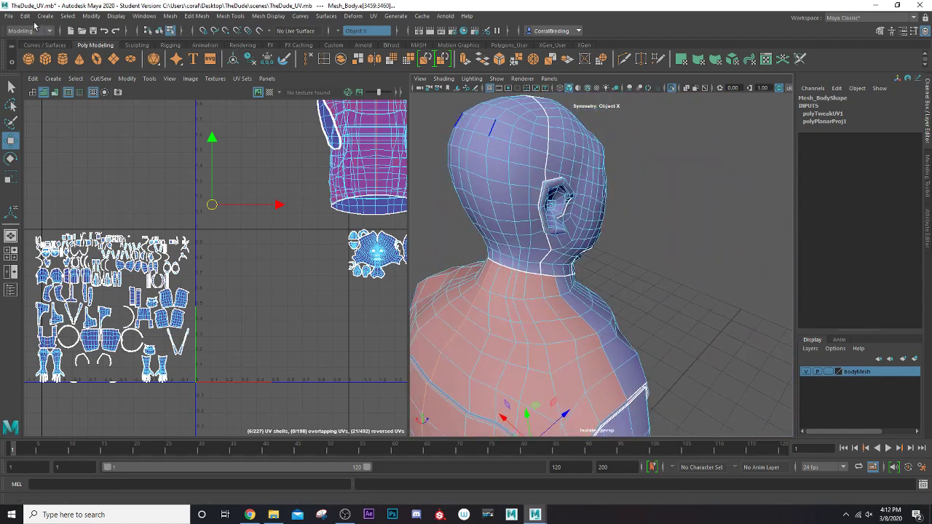
{"action": "left_click", "coordinate": [128, 79]}
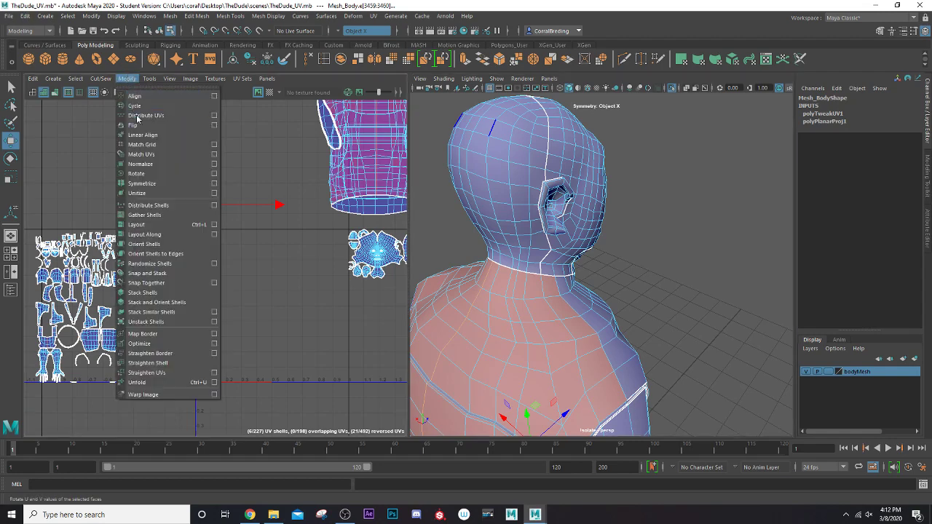
{"action": "mouse_move", "coordinate": [100, 79]}
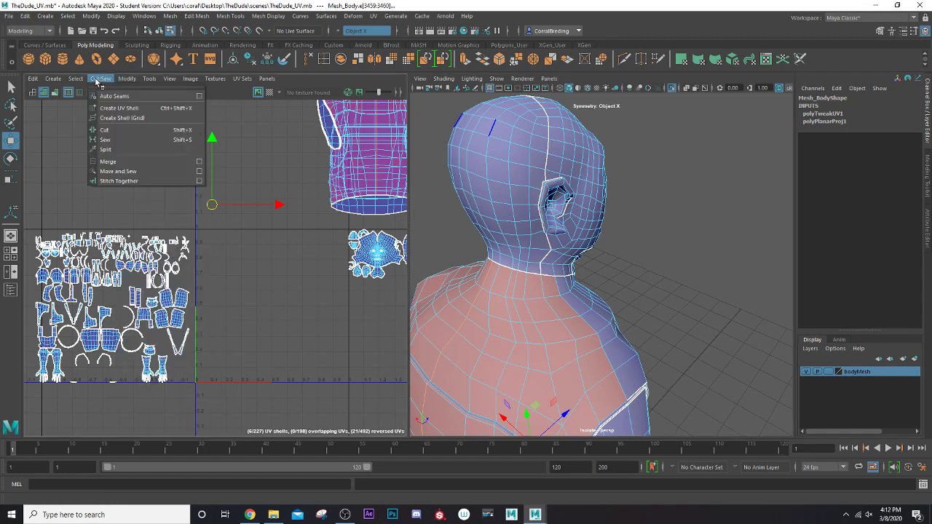
{"action": "left_click", "coordinate": [104, 129]}
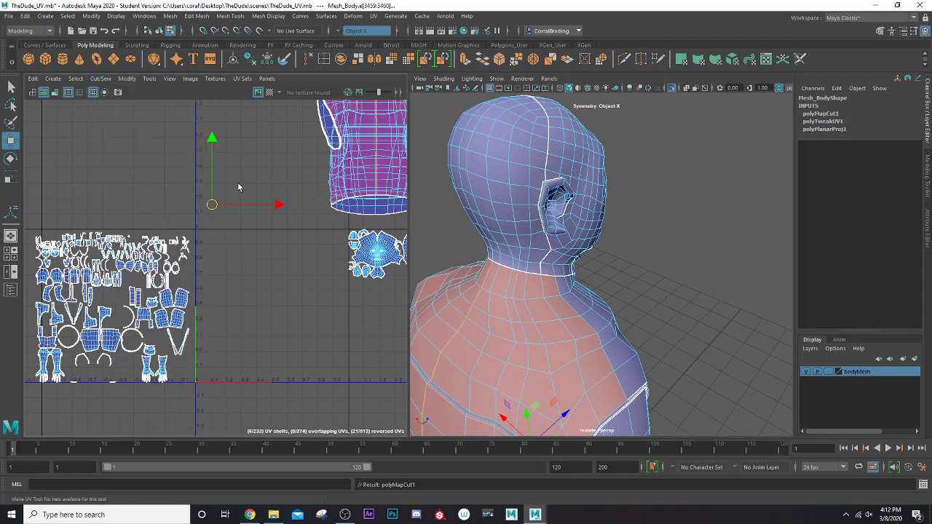
Select the whole shirt torso as a UV shell and unfold it.
{"action": "middle_click_drag", "start_coordinate": [380, 214], "coordinate": [318, 337], "text": "alt"}
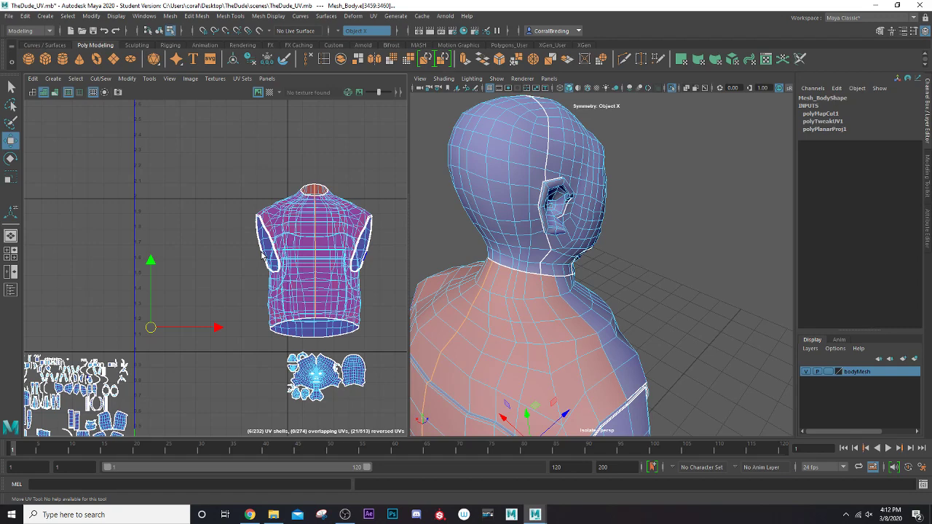
{"action": "middle_click_drag", "start_coordinate": [301, 269], "coordinate": [281, 249], "text": "alt"}
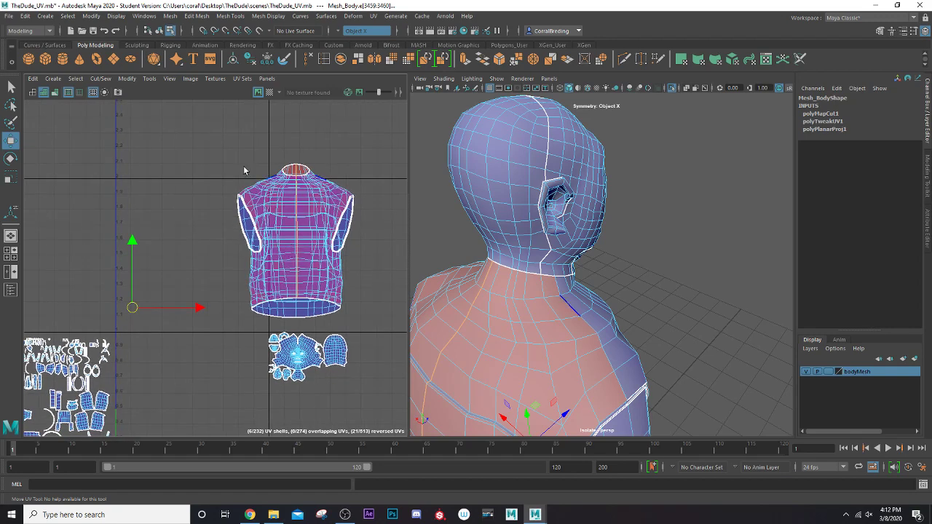
{"action": "right_click_drag", "start_coordinate": [288, 194], "coordinate": [256, 179]}
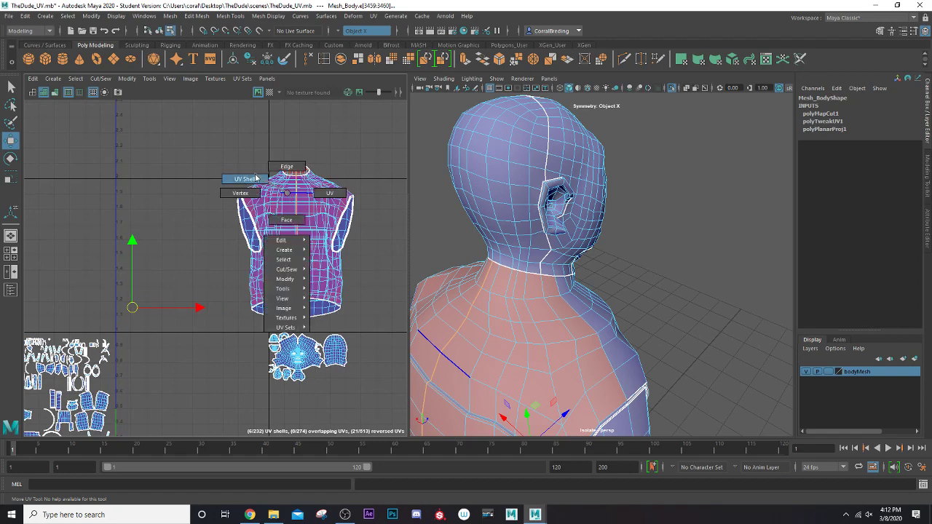
{"action": "left_click", "coordinate": [290, 227]}
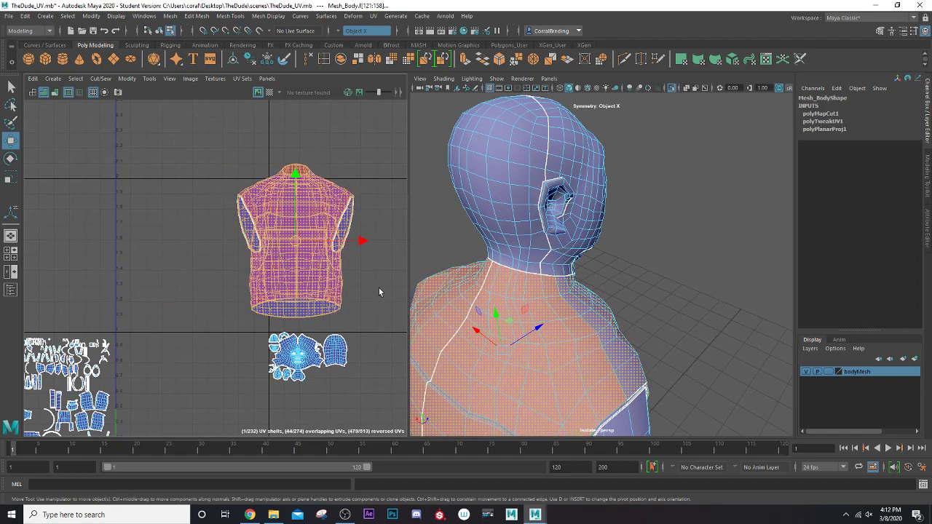
{"action": "key", "text": "ctrl+u"}
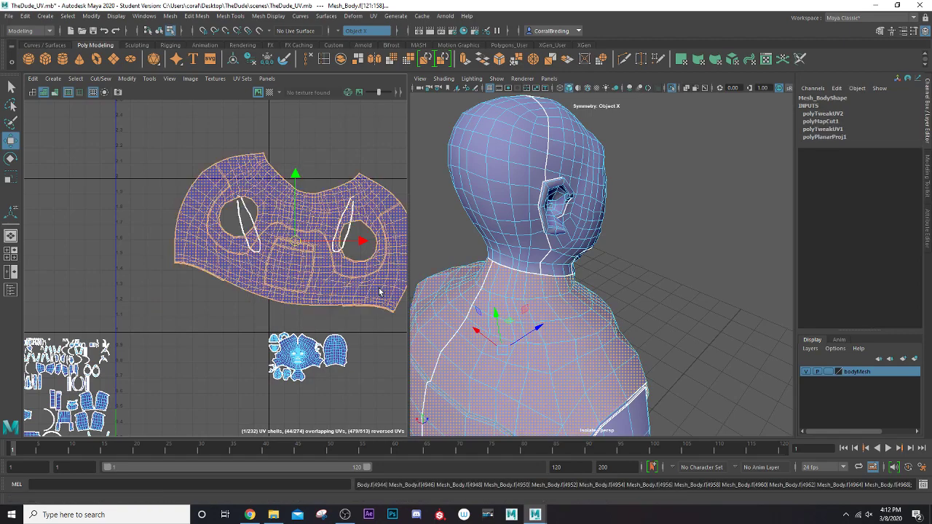
Rotate the unfolded shirt shell until it sits level and move it below the head shells.
{"action": "left_click_drag", "start_coordinate": [291, 240], "coordinate": [194, 231]}
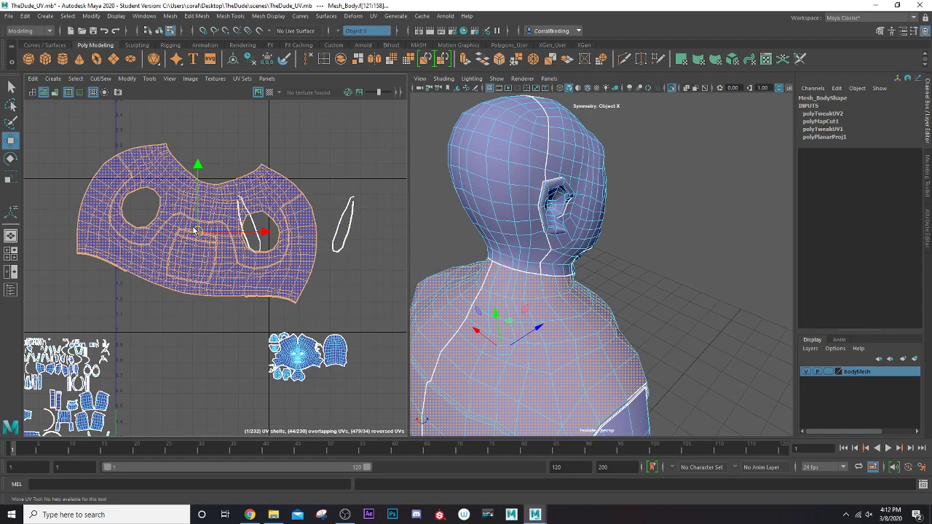
{"action": "key", "text": "e"}
{"action": "left_click_drag", "start_coordinate": [239, 184], "coordinate": [231, 181]}
{"action": "key", "text": "w"}
{"action": "left_click_drag", "start_coordinate": [197, 231], "coordinate": [330, 323]}
{"action": "middle_click_drag", "start_coordinate": [285, 301], "coordinate": [188, 182], "text": "alt"}
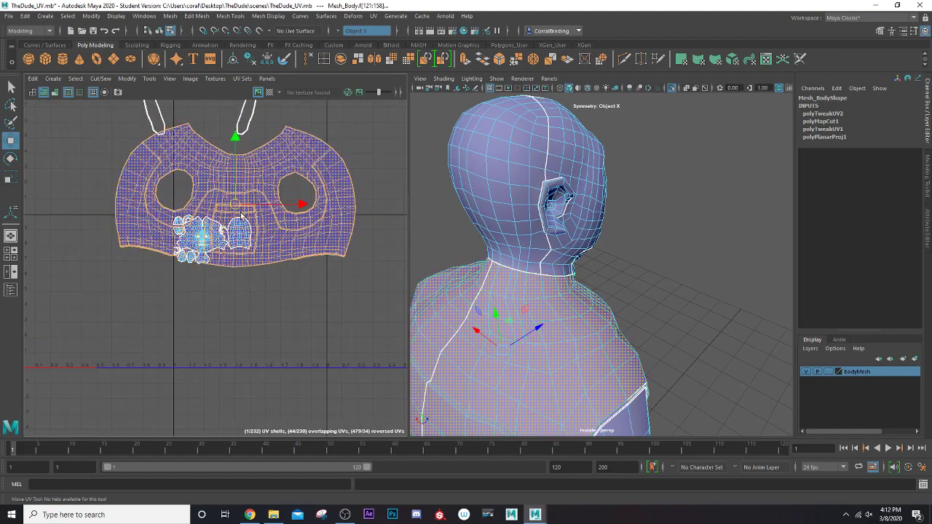
{"action": "left_click_drag", "start_coordinate": [236, 204], "coordinate": [274, 364]}
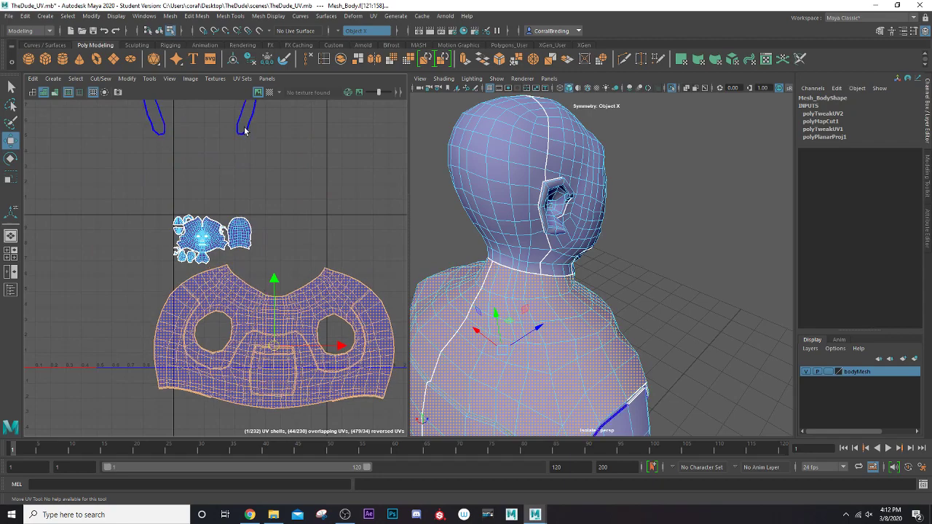
{"action": "left_click", "coordinate": [244, 129]}
{"action": "left_click", "coordinate": [266, 323]}
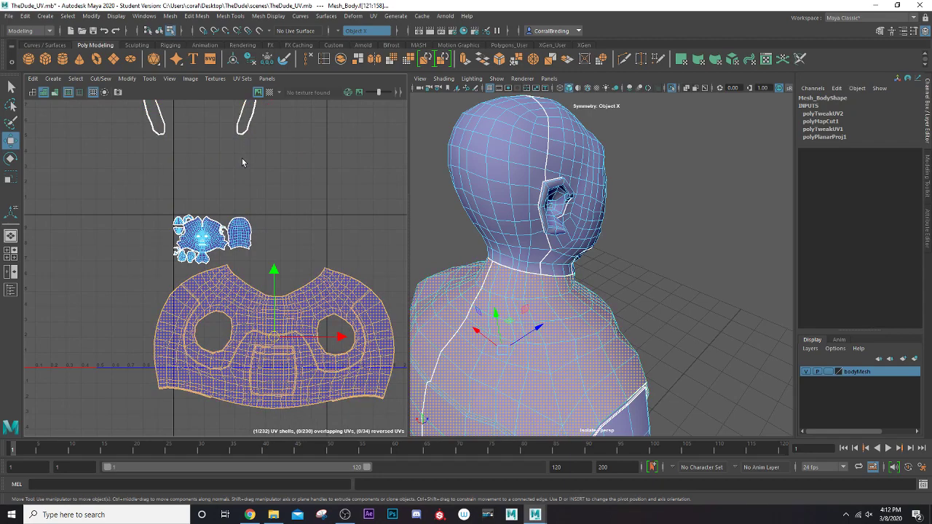
Display the checker map and scale the shirt shell down to bring its checker size close to the head's.
{"action": "left_click", "coordinate": [270, 91]}
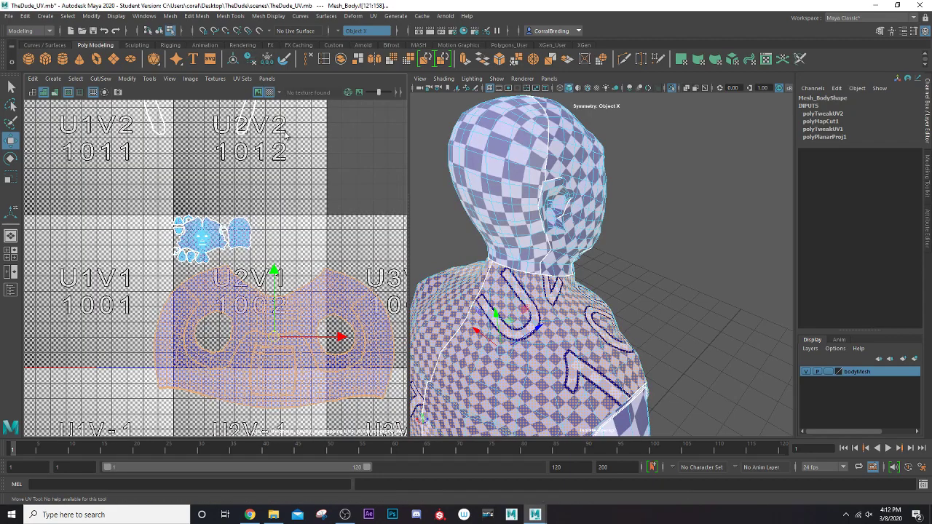
{"action": "left_click_drag", "start_coordinate": [458, 288], "coordinate": [509, 250], "text": "alt"}
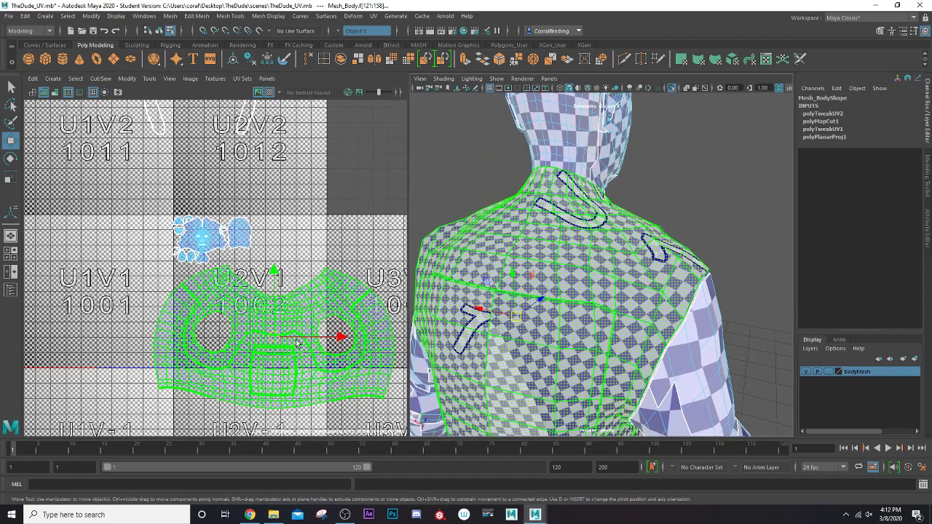
{"action": "key", "text": "r"}
{"action": "left_click_drag", "start_coordinate": [273, 336], "coordinate": [276, 299]}
{"action": "key", "text": "w"}
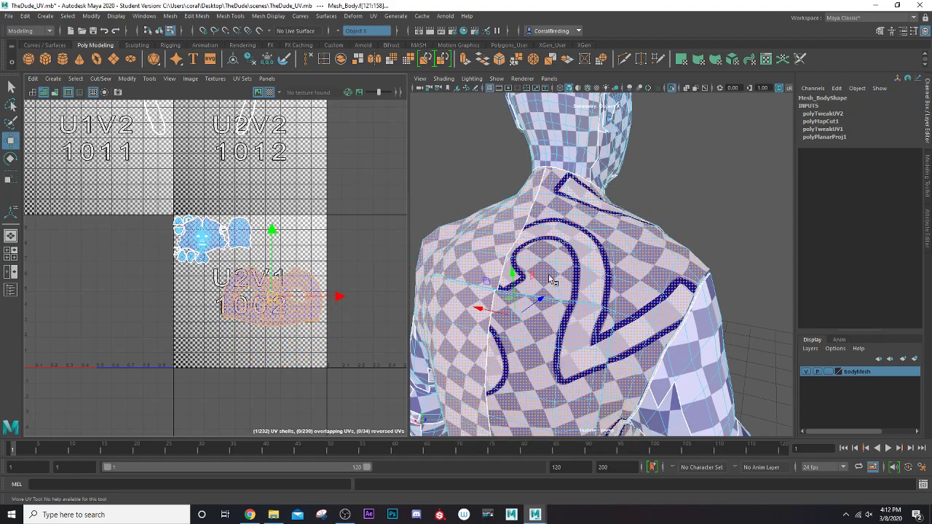
Compare the checkers on the chest and neck and scale the shirt shell up slightly to match.
{"action": "left_click_drag", "start_coordinate": [550, 280], "coordinate": [524, 270], "text": "alt"}
{"action": "scroll", "coordinate": [477, 261], "scroll_direction": "up", "scroll_amount": 3}
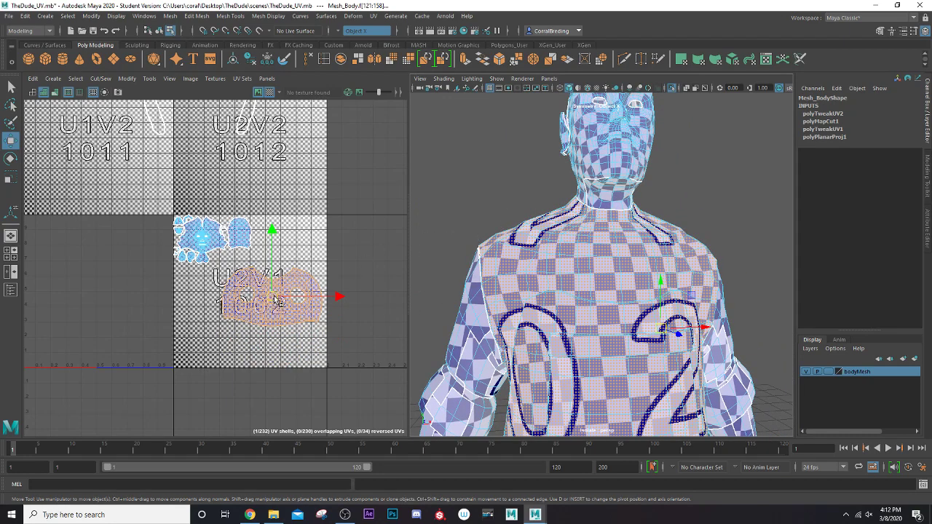
{"action": "key", "text": "r"}
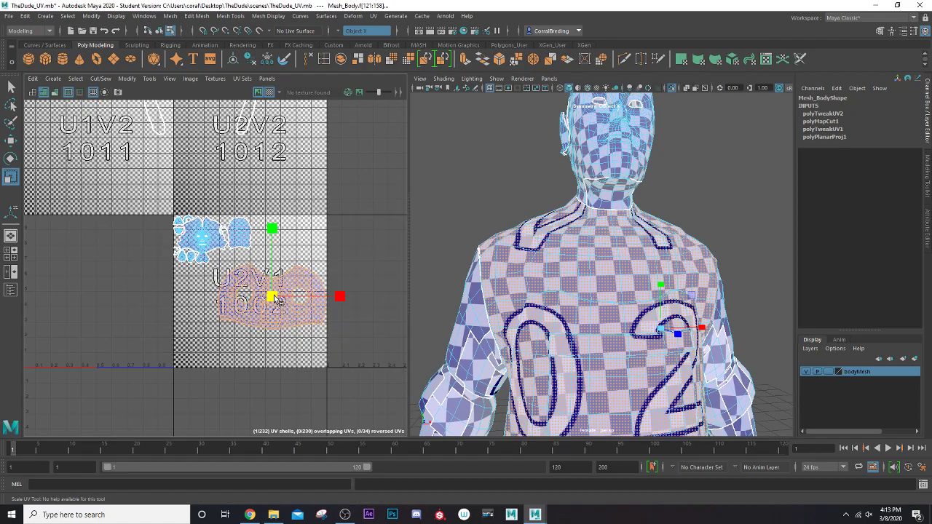
{"action": "left_click_drag", "start_coordinate": [274, 296], "coordinate": [276, 296]}
Examine the checker pattern across the shirt's chest, back and side for stretching and size differences.
{"action": "right_click_drag", "start_coordinate": [529, 281], "coordinate": [583, 252], "text": "alt"}
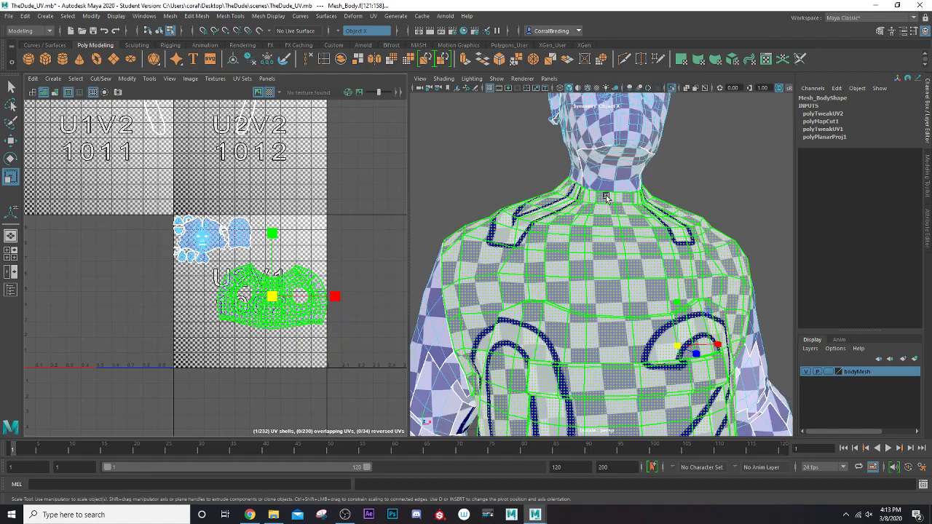
{"action": "left_click_drag", "start_coordinate": [535, 229], "coordinate": [573, 235], "text": "alt"}
{"action": "middle_click_drag", "start_coordinate": [572, 235], "coordinate": [555, 124], "text": "alt"}
{"action": "right_click_drag", "start_coordinate": [556, 167], "coordinate": [567, 278], "text": "alt"}
{"action": "scroll", "coordinate": [567, 280], "scroll_direction": "down", "scroll_amount": 3}
{"action": "left_click_drag", "start_coordinate": [567, 280], "coordinate": [652, 320], "text": "alt"}
{"action": "left_click_drag", "start_coordinate": [555, 307], "coordinate": [750, 305], "text": "alt"}
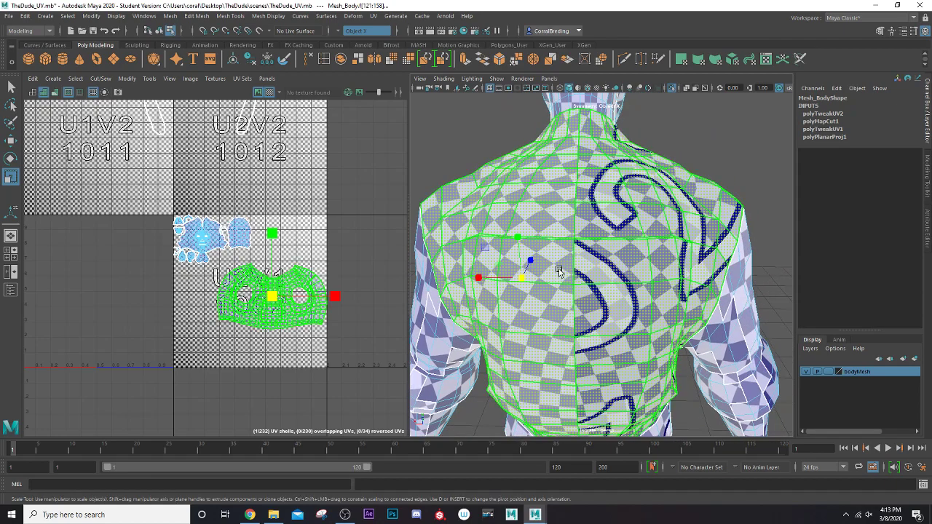
{"action": "left_click_drag", "start_coordinate": [561, 335], "coordinate": [564, 318], "text": "alt"}
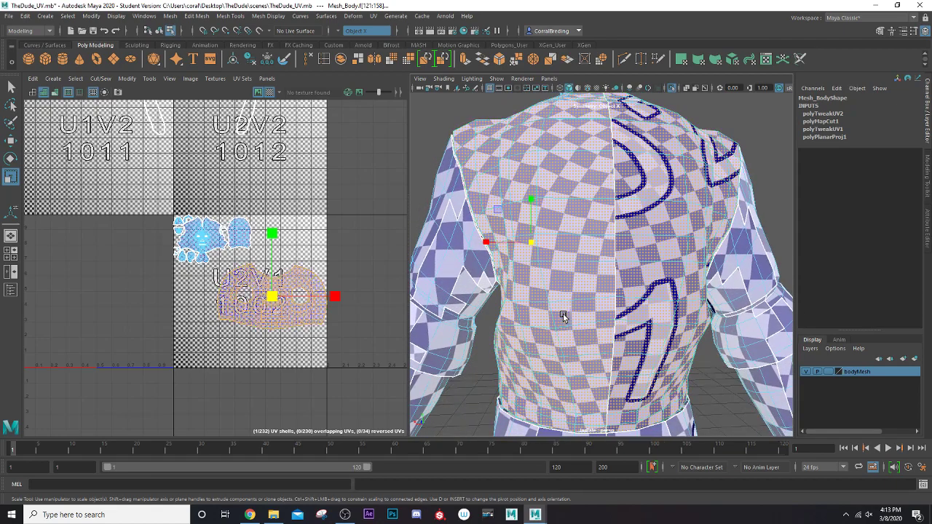
{"action": "middle_click_drag", "start_coordinate": [564, 319], "coordinate": [539, 300], "text": "alt"}
{"action": "left_click_drag", "start_coordinate": [539, 300], "coordinate": [471, 310], "text": "alt"}
{"action": "scroll", "coordinate": [195, 277], "scroll_direction": "up", "scroll_amount": 3}
{"action": "middle_click_drag", "start_coordinate": [186, 254], "coordinate": [193, 417], "text": "alt"}
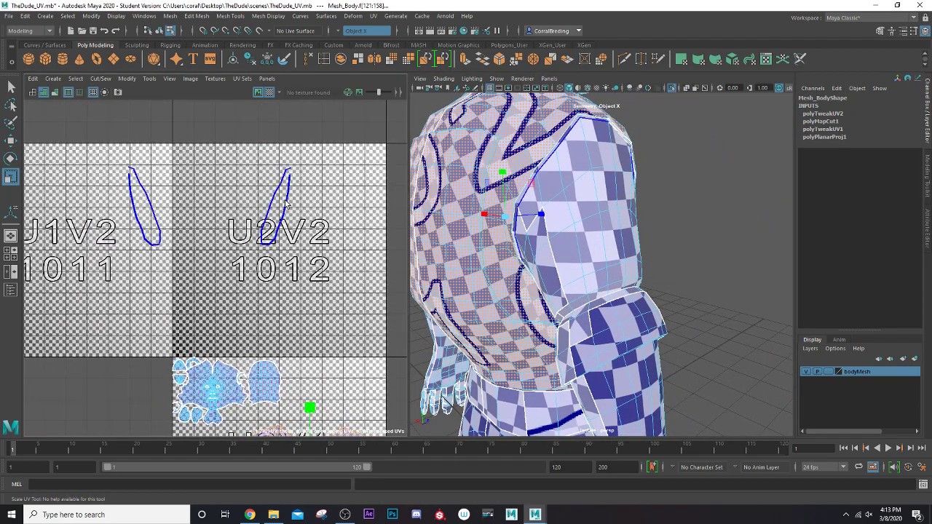
Hide the checker map, switch to edge selection and select the armhole border loops on the shirt shell.
{"action": "left_click", "coordinate": [268, 92]}
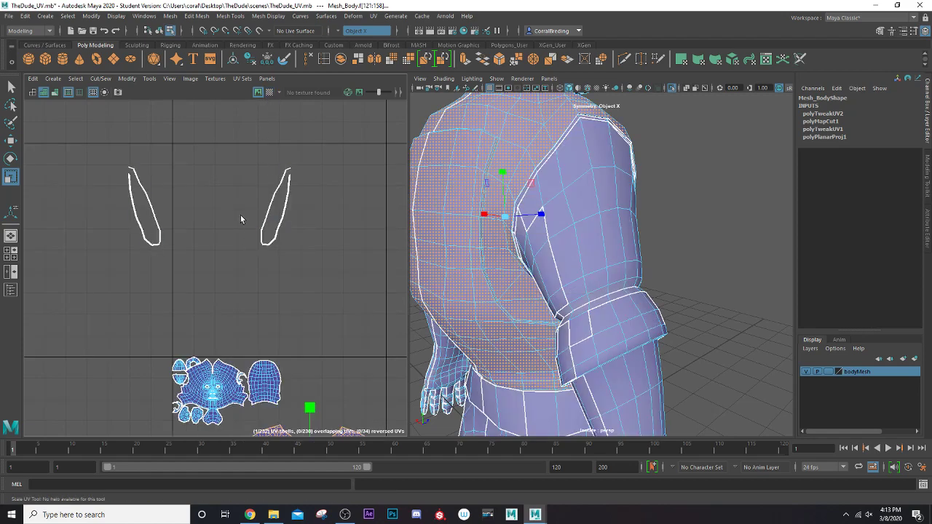
{"action": "right_click_drag", "start_coordinate": [241, 215], "coordinate": [241, 195]}
{"action": "middle_click_drag", "start_coordinate": [242, 309], "coordinate": [184, 98], "text": "alt"}
{"action": "scroll", "coordinate": [240, 260], "scroll_direction": "up", "scroll_amount": 3}
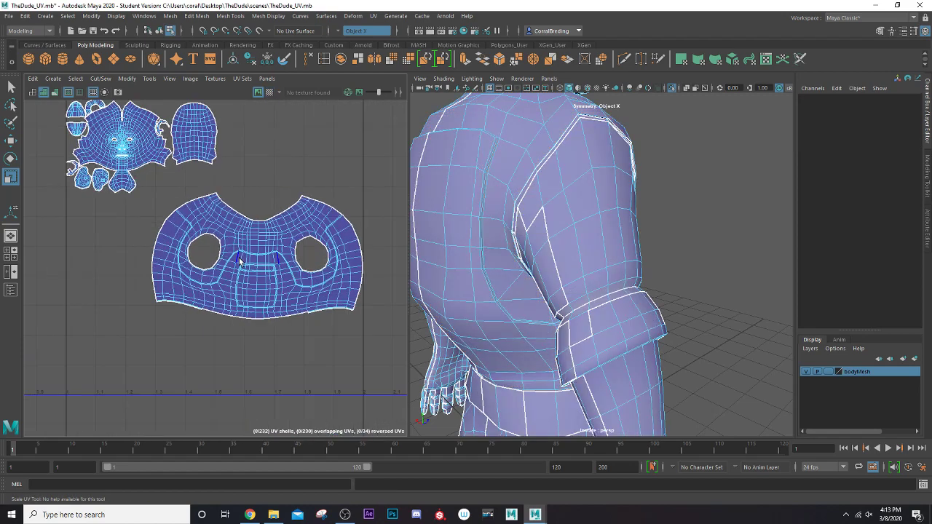
{"action": "scroll", "coordinate": [240, 261], "scroll_direction": "up", "scroll_amount": 4}
{"action": "left_click", "coordinate": [174, 209]}
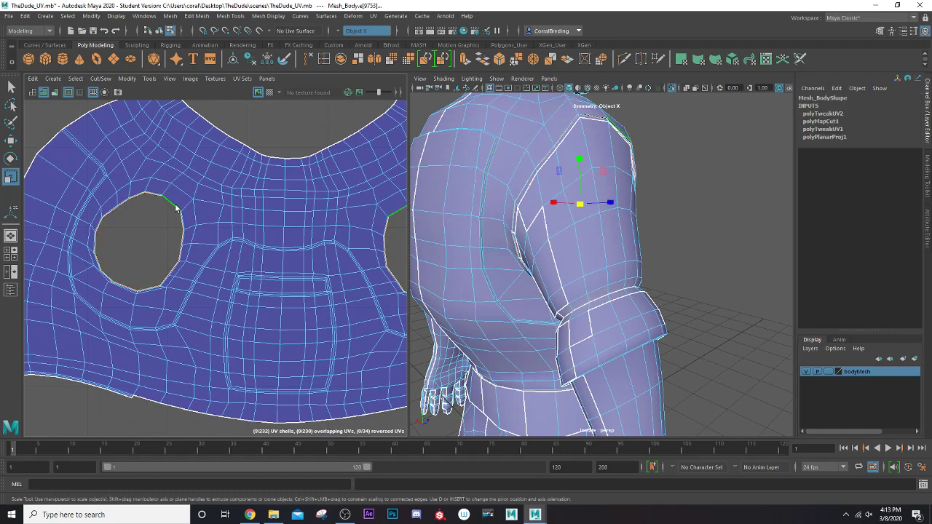
Move and sew the selected armhole border edges to their neighbouring UV pieces.
{"action": "middle_click_drag", "start_coordinate": [521, 205], "coordinate": [536, 270], "text": "alt"}
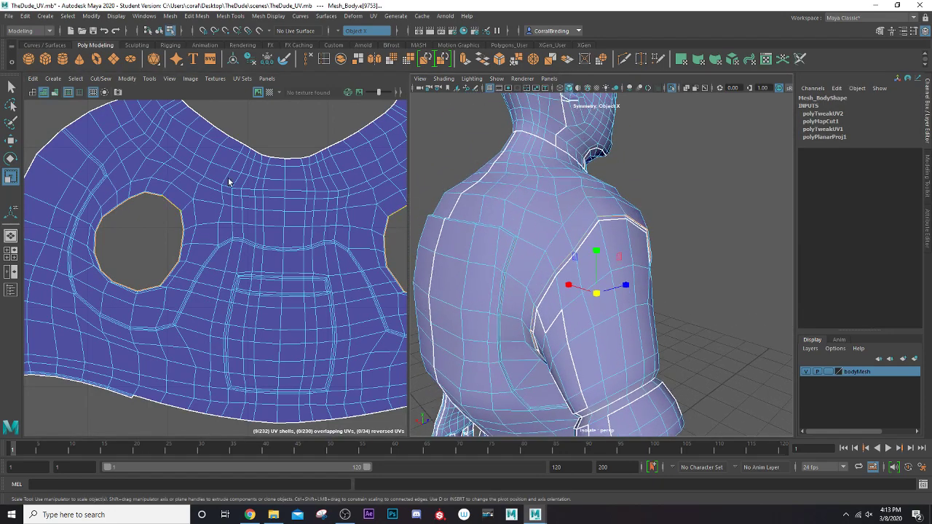
{"action": "scroll", "coordinate": [229, 182], "scroll_direction": "down", "scroll_amount": 7}
{"action": "middle_click_drag", "start_coordinate": [194, 179], "coordinate": [200, 295], "text": "alt"}
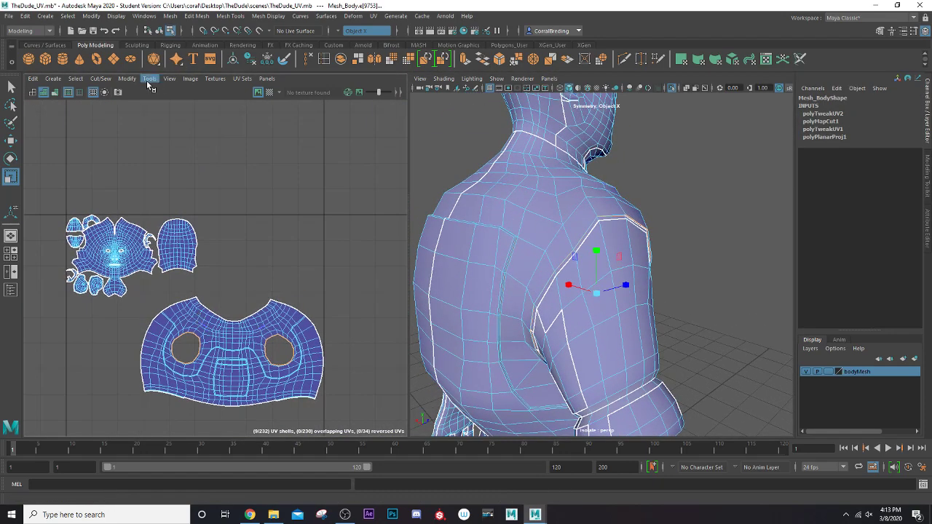
{"action": "left_click", "coordinate": [96, 82]}
{"action": "left_click", "coordinate": [115, 179]}
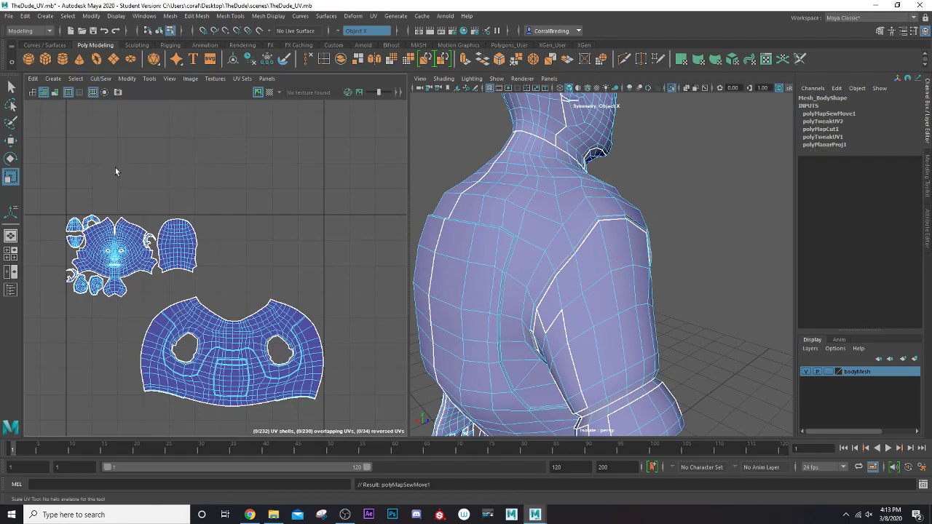
Select the border loops of both armhole openings on the shirt shell and move and sew them to their matching UV pieces.
{"action": "scroll", "coordinate": [212, 314], "scroll_direction": "up", "scroll_amount": 8}
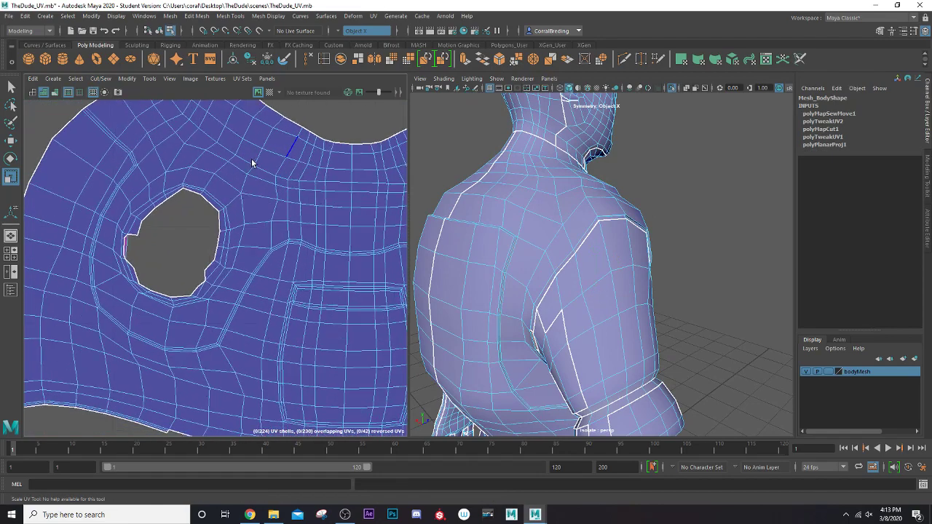
{"action": "double_click", "coordinate": [143, 229]}
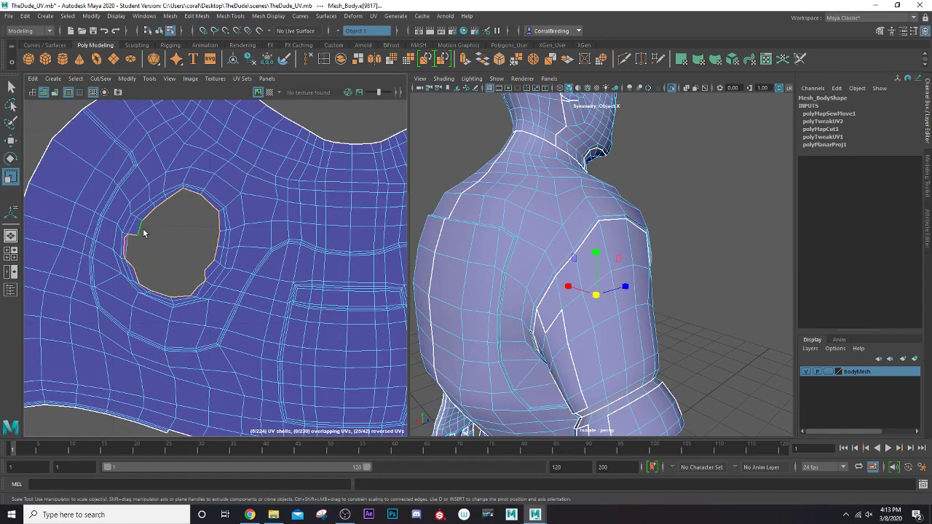
{"action": "middle_click_drag", "start_coordinate": [237, 241], "coordinate": [42, 243], "text": "alt"}
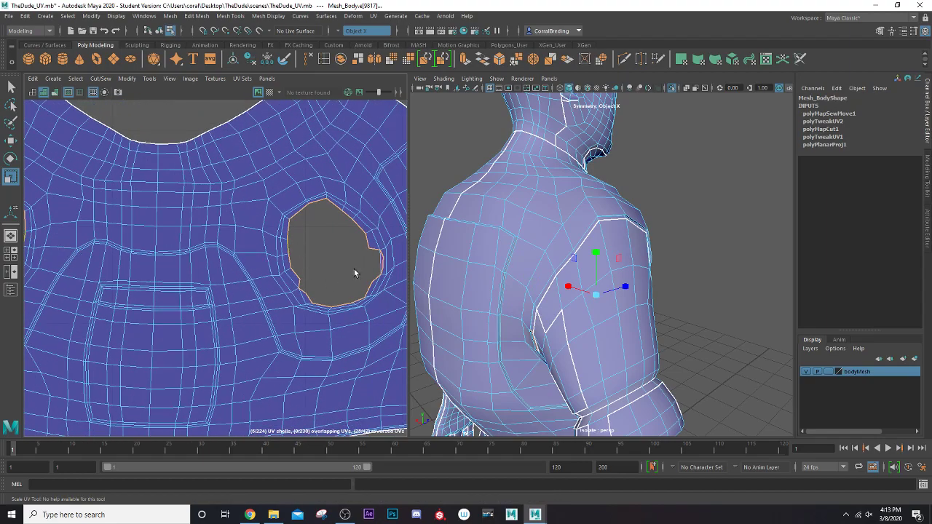
{"action": "scroll", "coordinate": [354, 274], "scroll_direction": "down", "scroll_amount": 6}
{"action": "scroll", "coordinate": [216, 218], "scroll_direction": "down", "scroll_amount": 2}
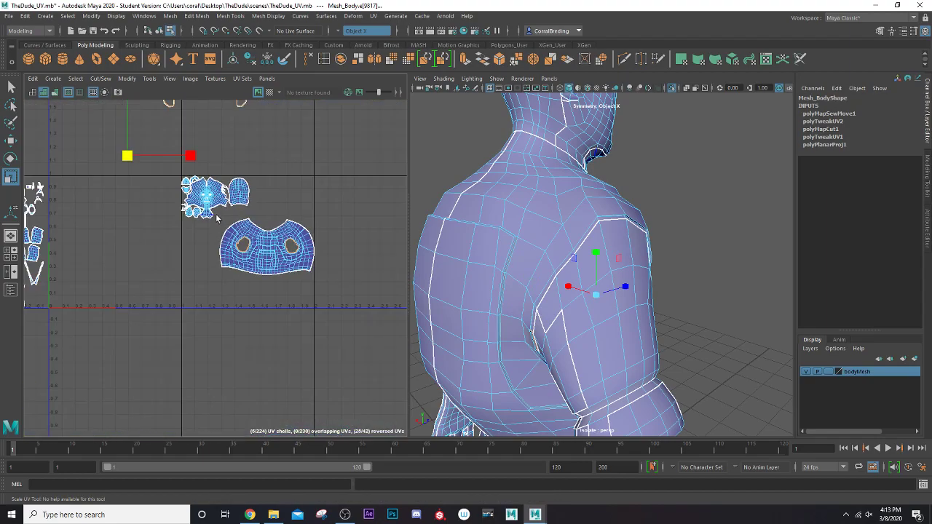
{"action": "middle_click_drag", "start_coordinate": [163, 204], "coordinate": [281, 268], "text": "alt"}
{"action": "middle_click_drag", "start_coordinate": [63, 308], "coordinate": [132, 226], "text": "alt"}
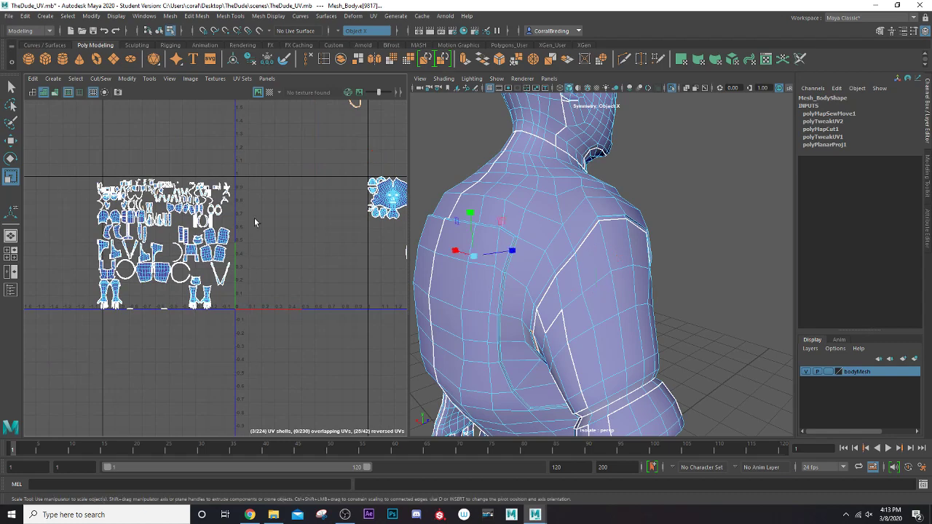
{"action": "middle_click_drag", "start_coordinate": [255, 218], "coordinate": [116, 364], "text": "alt"}
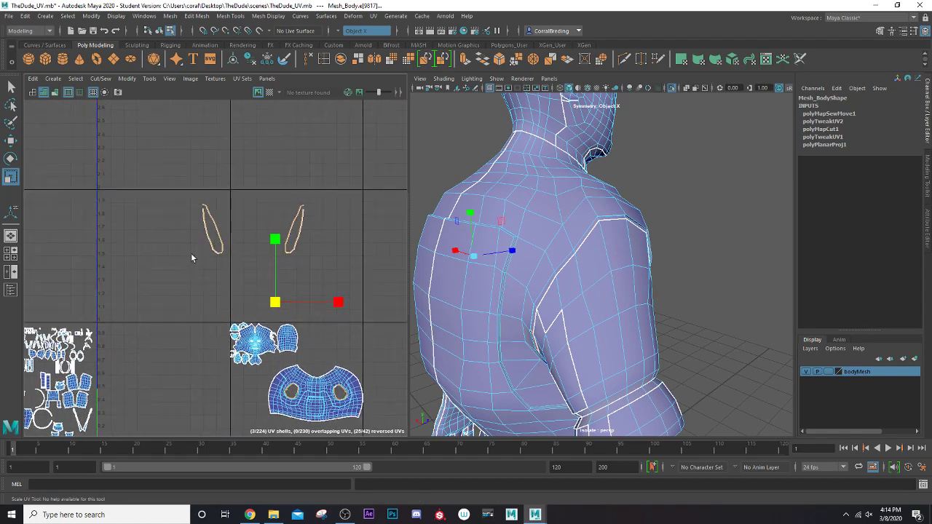
{"action": "left_click", "coordinate": [100, 78]}
{"action": "left_click", "coordinate": [117, 173]}
Unfold the sewn shirt shell and rotate it until it lies level.
{"action": "middle_click_drag", "start_coordinate": [243, 257], "coordinate": [237, 95], "text": "alt"}
{"action": "scroll", "coordinate": [282, 241], "scroll_direction": "up", "scroll_amount": 4}
{"action": "right_click_drag", "start_coordinate": [332, 220], "coordinate": [327, 217]}
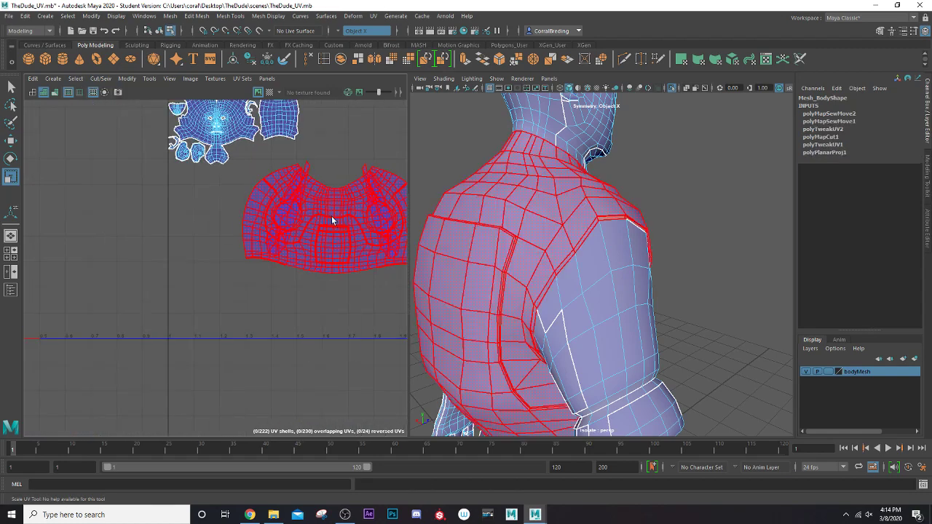
{"action": "left_click", "coordinate": [337, 223]}
{"action": "middle_click_drag", "start_coordinate": [327, 213], "coordinate": [250, 205], "text": "alt"}
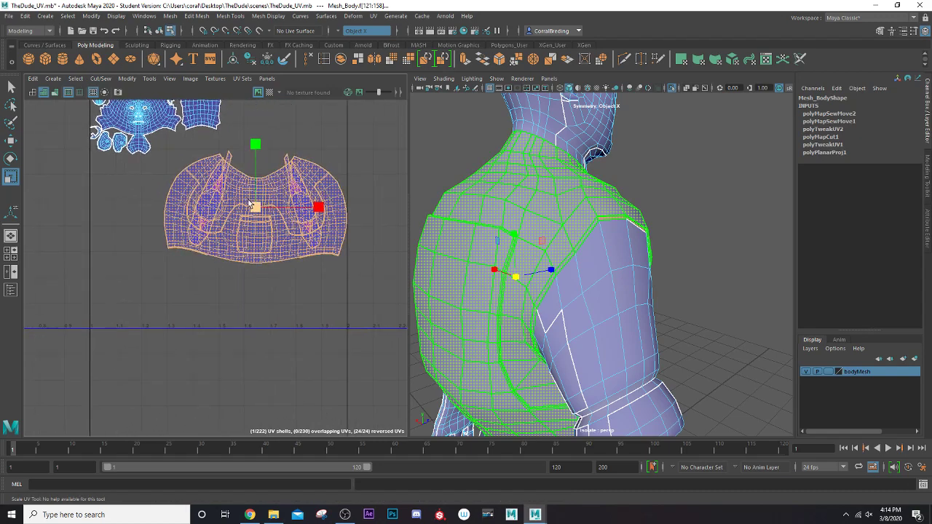
{"action": "key", "text": "ctrl+u"}
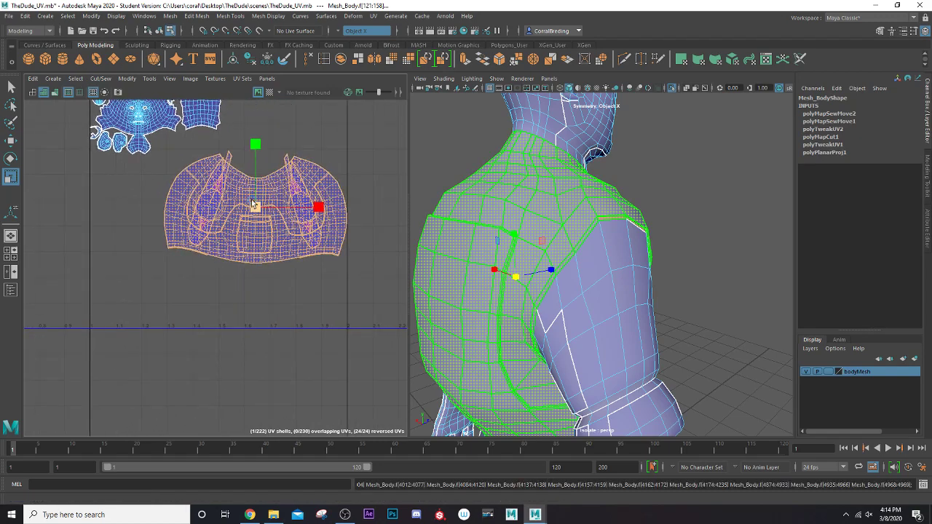
{"action": "key", "text": "e"}
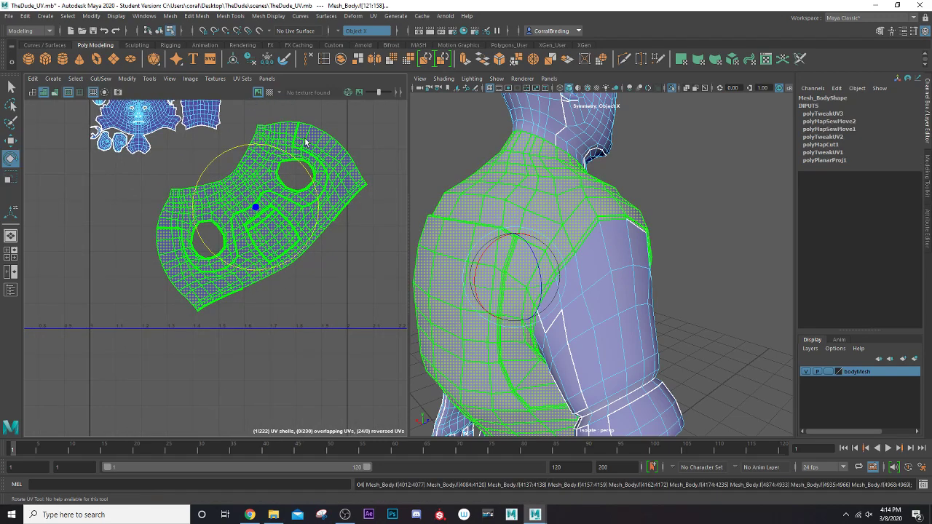
{"action": "left_click_drag", "start_coordinate": [290, 155], "coordinate": [293, 191]}
Examine the armhole borders of the unfolded shirt shell for jagged edges and leftover pieces.
{"action": "scroll", "coordinate": [269, 196], "scroll_direction": "up", "scroll_amount": 5}
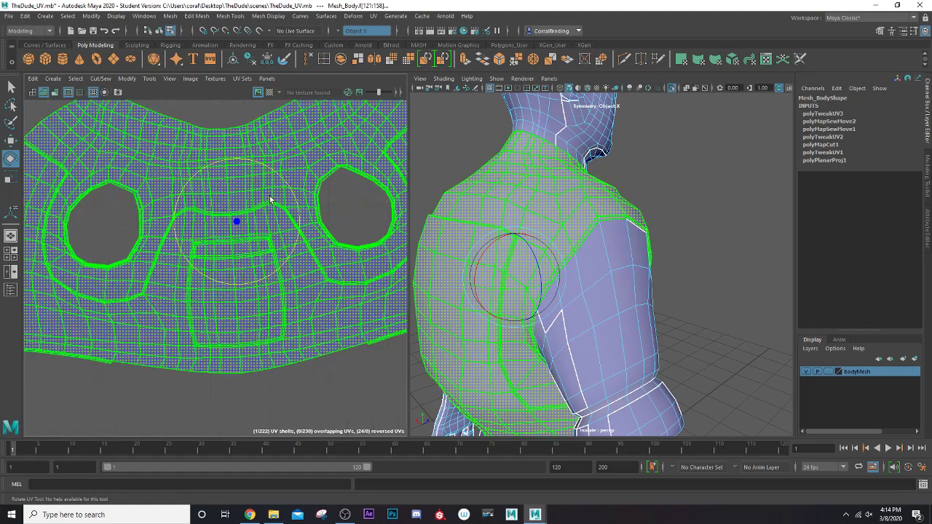
{"action": "scroll", "coordinate": [269, 196], "scroll_direction": "up", "scroll_amount": 3}
{"action": "middle_click_drag", "start_coordinate": [292, 204], "coordinate": [138, 214], "text": "alt"}
{"action": "scroll", "coordinate": [200, 231], "scroll_direction": "up", "scroll_amount": 4}
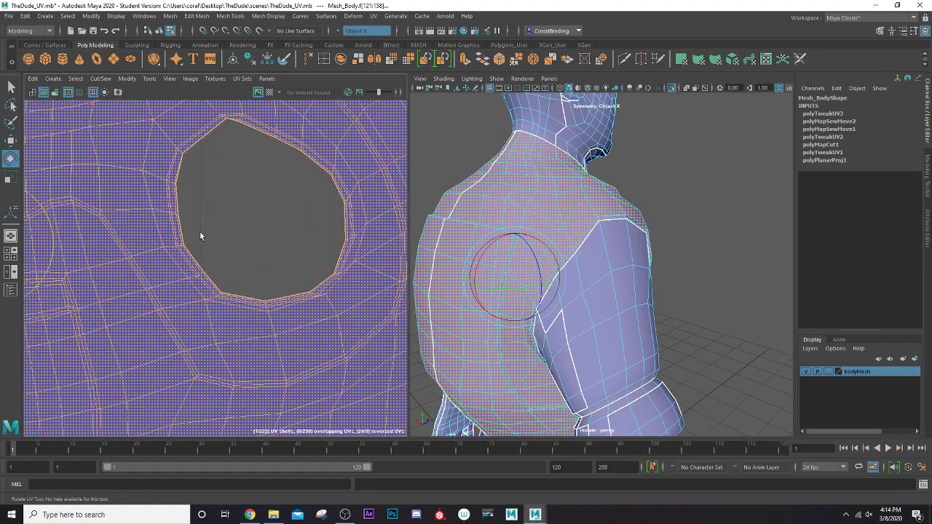
{"action": "left_click", "coordinate": [253, 238]}
{"action": "scroll", "coordinate": [252, 241], "scroll_direction": "up", "scroll_amount": 2}
{"action": "middle_click_drag", "start_coordinate": [197, 214], "coordinate": [215, 285], "text": "alt"}
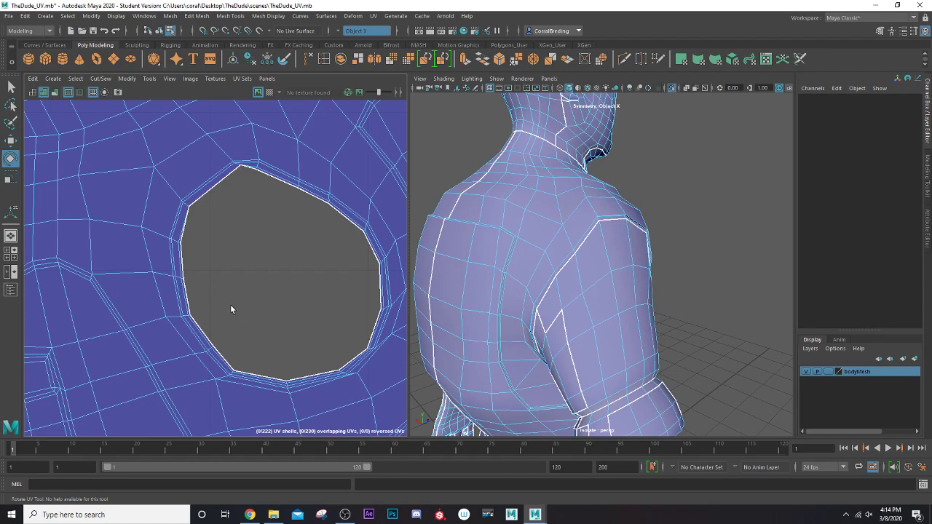
{"action": "middle_click_drag", "start_coordinate": [232, 307], "coordinate": [878, 218], "text": "alt"}
{"action": "scroll", "coordinate": [239, 257], "scroll_direction": "down", "scroll_amount": 5}
{"action": "scroll", "coordinate": [239, 255], "scroll_direction": "down", "scroll_amount": 3}
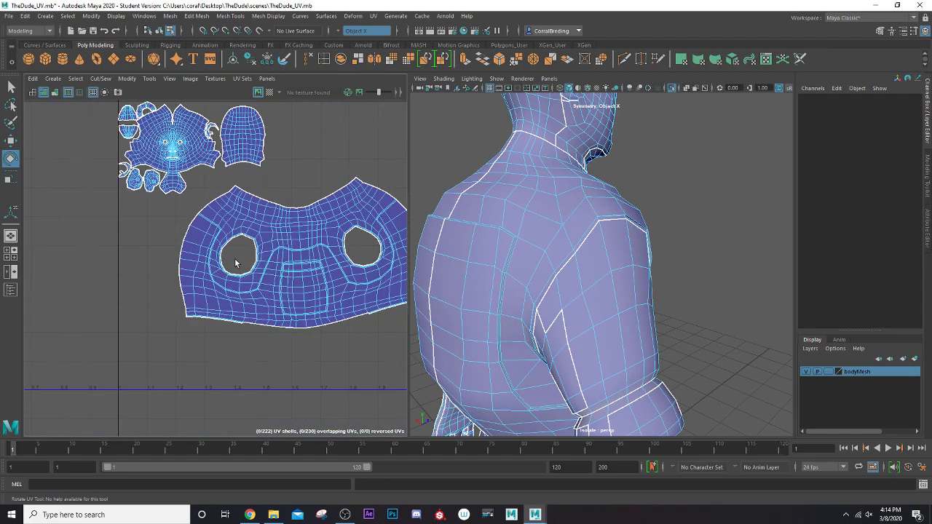
{"action": "scroll", "coordinate": [185, 275], "scroll_direction": "down", "scroll_amount": 6}
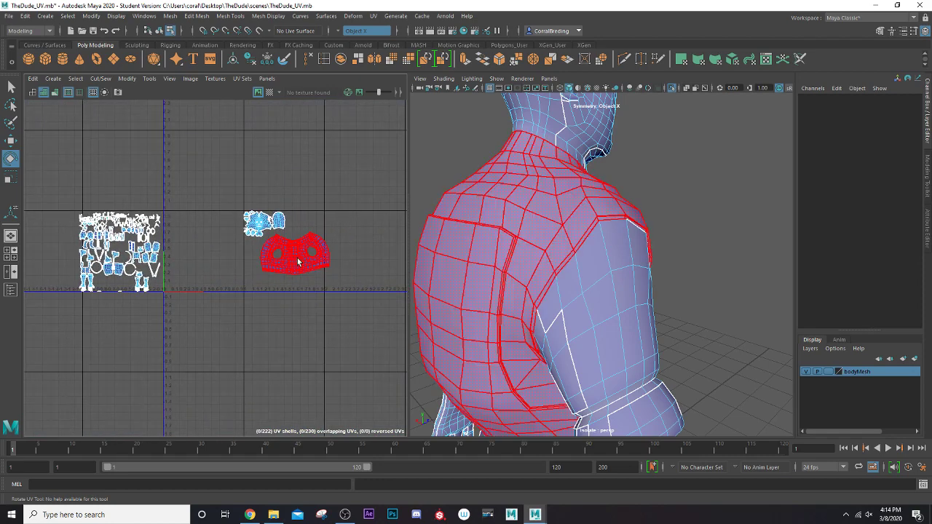
Scale the whole shirt shell down and place it just below the head shells in the U2V1 tile.
{"action": "left_click", "coordinate": [295, 255]}
{"action": "key", "text": "r"}
{"action": "left_click_drag", "start_coordinate": [295, 256], "coordinate": [275, 255]}
{"action": "key", "text": "w"}
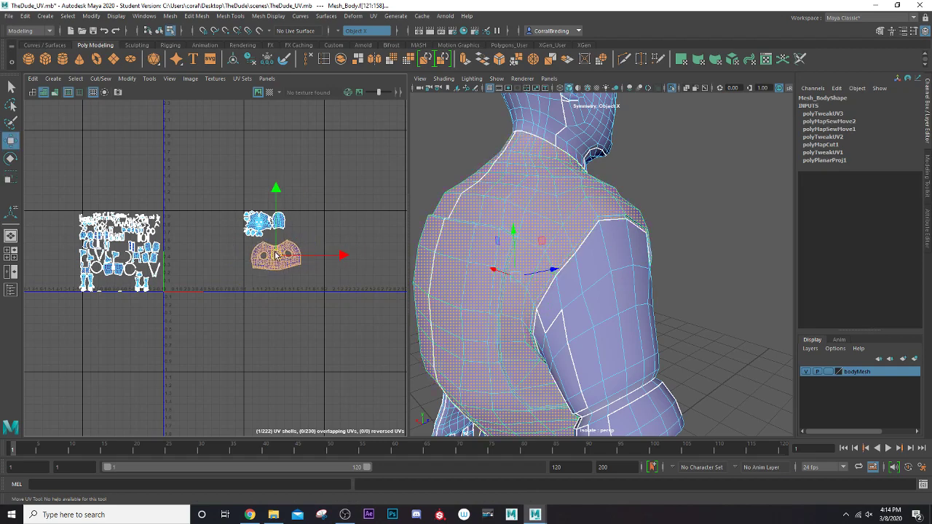
Show the checker map and scale the shirt shell down slightly to match the checker size on the head.
{"action": "left_click", "coordinate": [268, 93]}
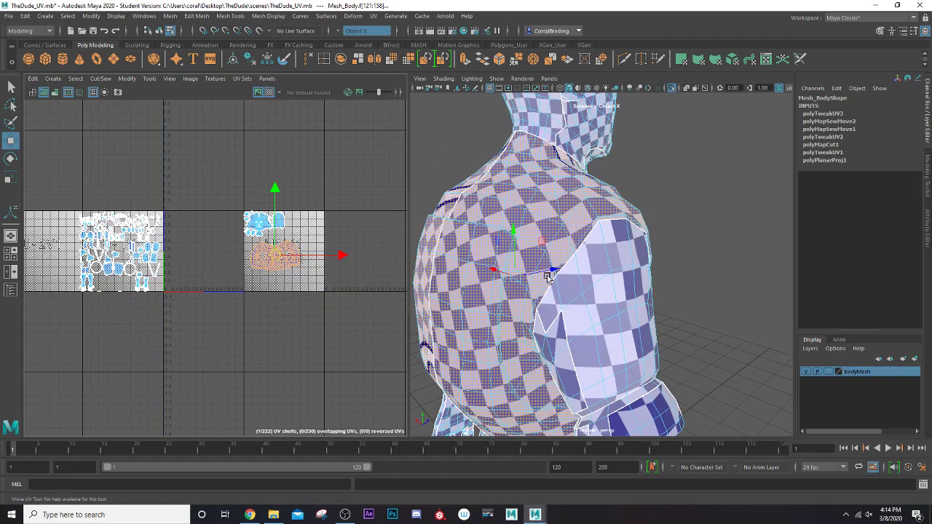
{"action": "left_click_drag", "start_coordinate": [507, 275], "coordinate": [364, 269], "text": "alt"}
{"action": "left_click_drag", "start_coordinate": [553, 269], "coordinate": [518, 281], "text": "alt"}
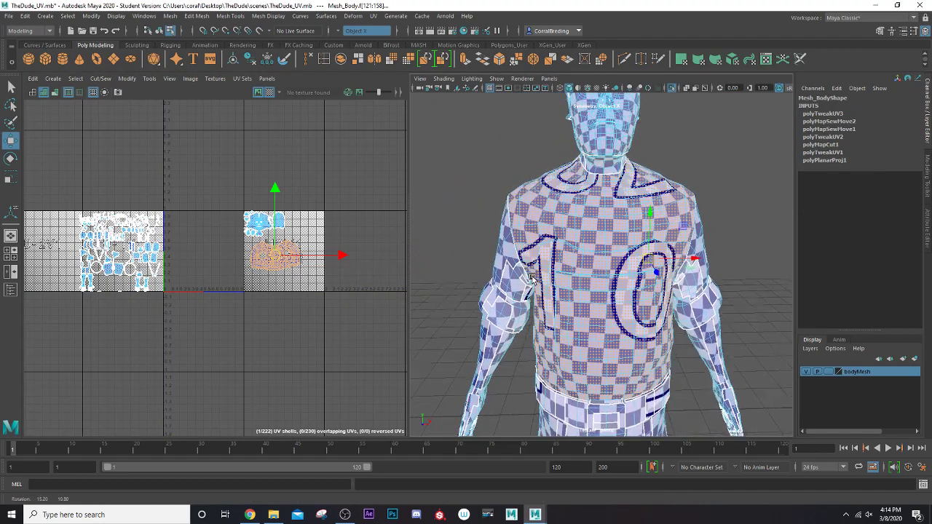
{"action": "key", "text": "r"}
{"action": "left_click_drag", "start_coordinate": [276, 255], "coordinate": [264, 260]}
{"action": "middle_click_drag", "start_coordinate": [646, 212], "coordinate": [627, 275], "text": "alt"}
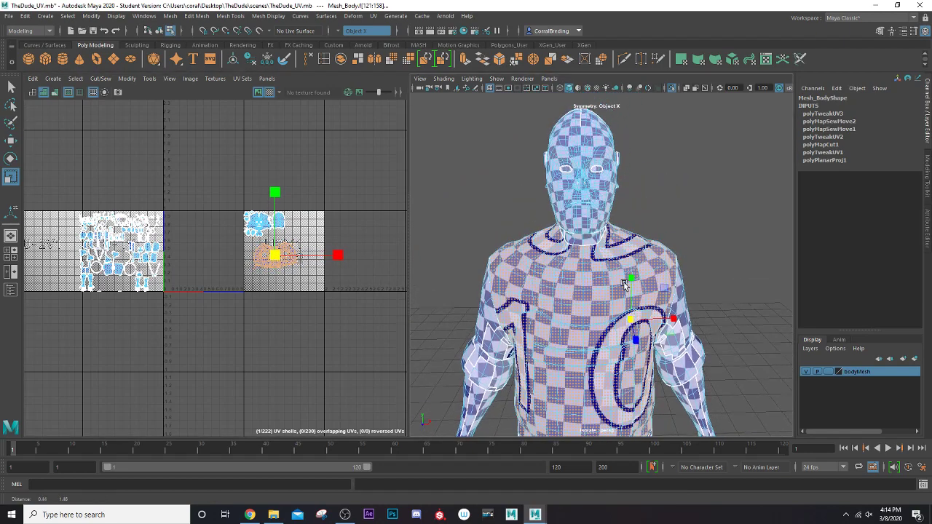
{"action": "left_click_drag", "start_coordinate": [579, 274], "coordinate": [685, 290], "text": "alt"}
{"action": "scroll", "coordinate": [314, 292], "scroll_direction": "up", "scroll_amount": 5}
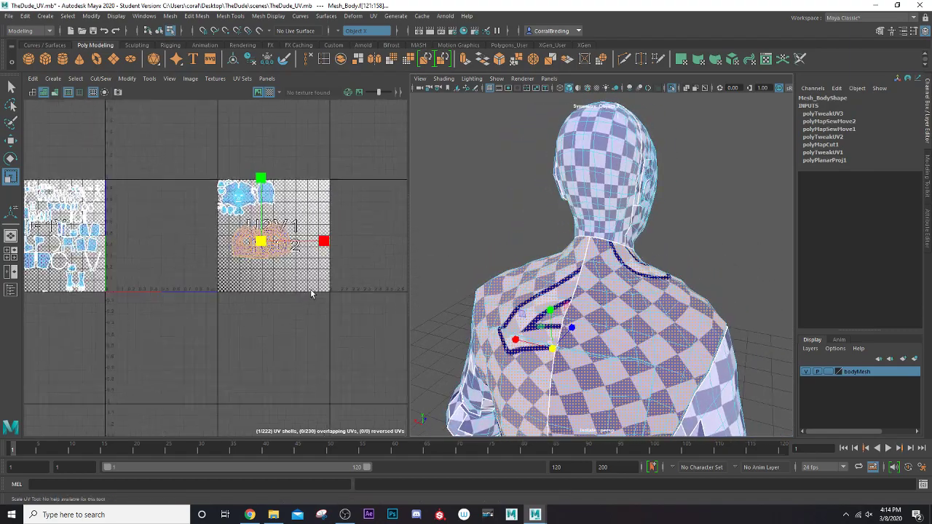
Select all the head shells and shift them slightly toward the upper-left corner of the U2V1 tile.
{"action": "middle_click_drag", "start_coordinate": [246, 238], "coordinate": [293, 320], "text": "alt"}
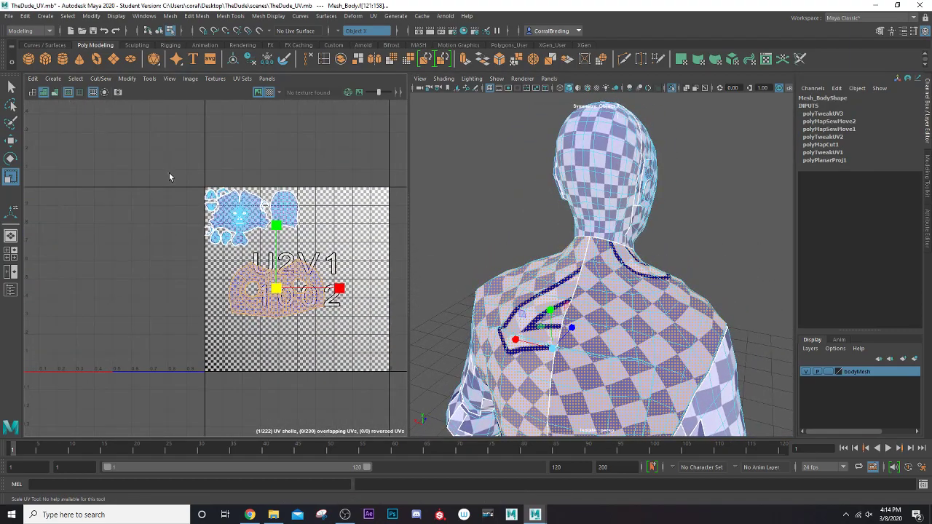
{"action": "left_click_drag", "start_coordinate": [303, 252], "coordinate": [302, 249]}
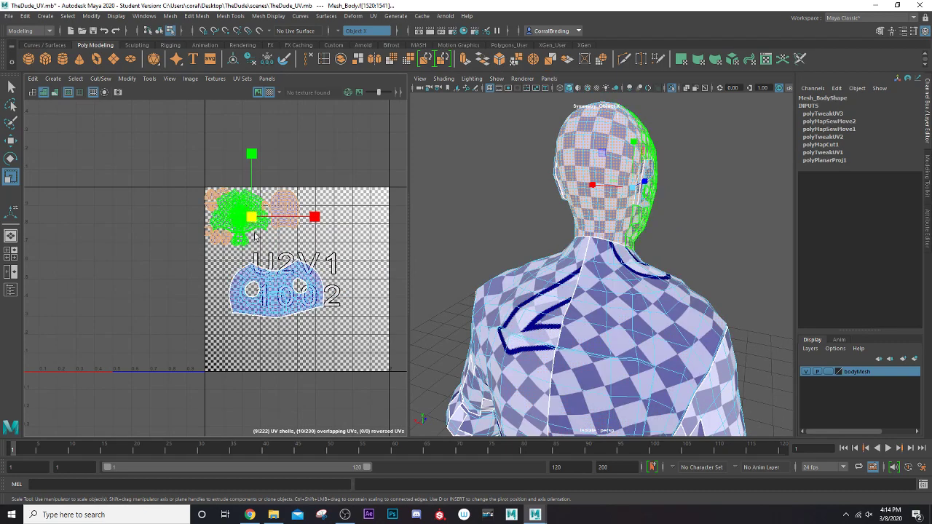
{"action": "left_click_drag", "start_coordinate": [250, 221], "coordinate": [269, 221]}
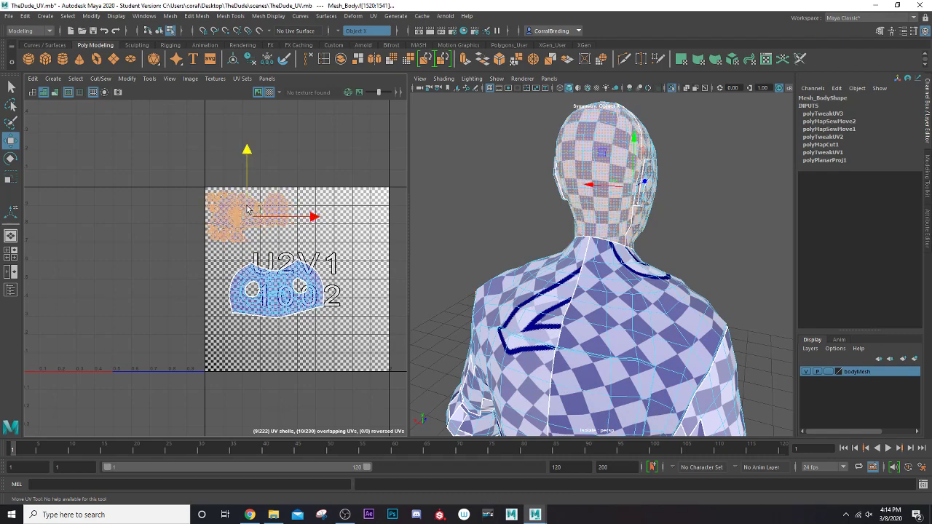
Move the shirt shell beside the head shells in the upper-right corner of the U2V1 tile and shrink it slightly to fit.
{"action": "left_click", "coordinate": [273, 293]}
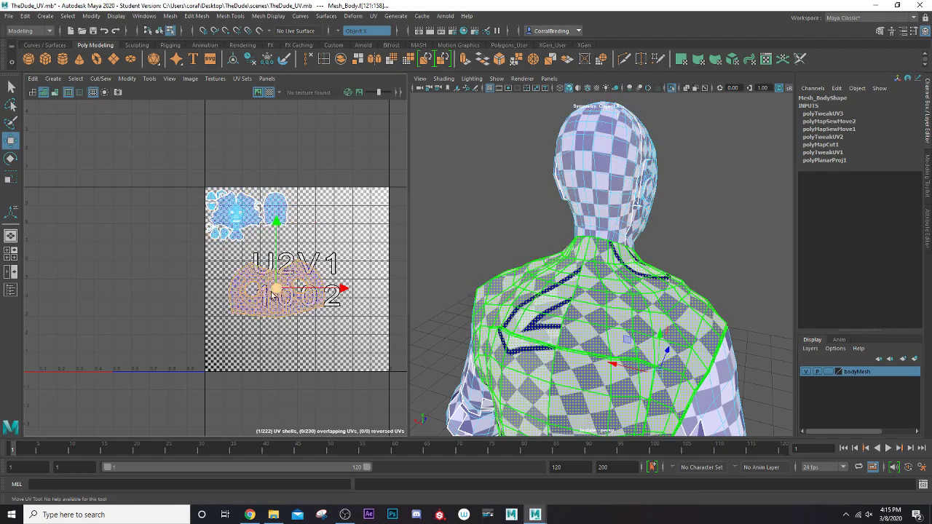
{"action": "left_click_drag", "start_coordinate": [272, 292], "coordinate": [339, 220]}
{"action": "key", "text": "r"}
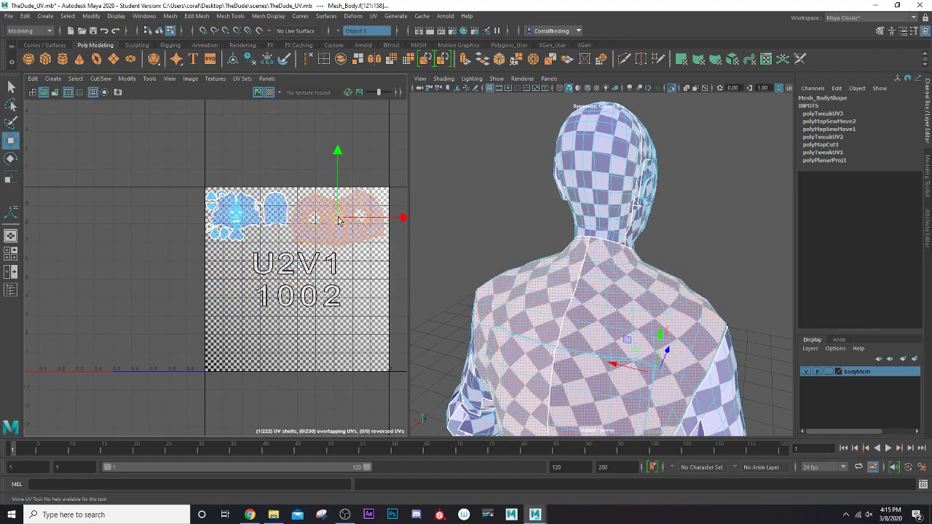
{"action": "key", "text": "e"}
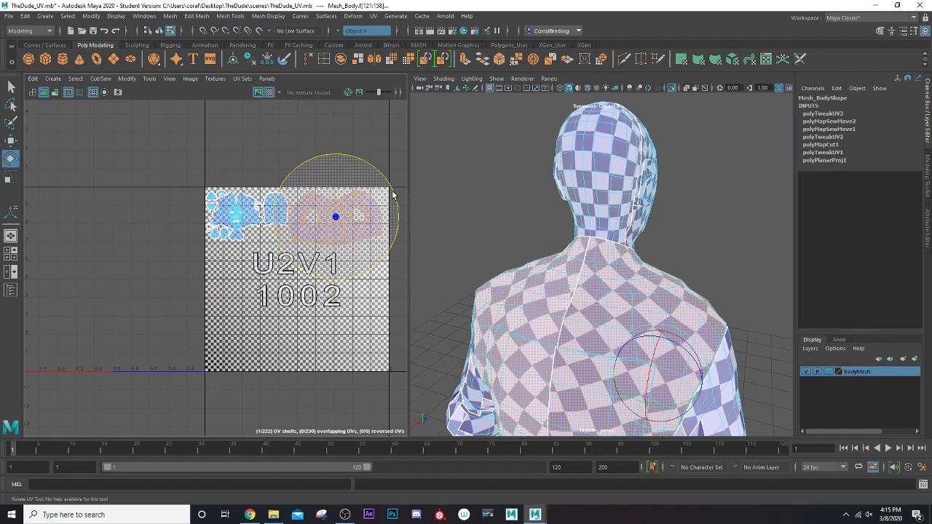
{"action": "key", "text": "w"}
{"action": "left_click_drag", "start_coordinate": [337, 222], "coordinate": [339, 223]}
Examine the checker pattern around the whole body, comparing the finished shirt with the sleeves, arms and trousers.
{"action": "scroll", "coordinate": [502, 295], "scroll_direction": "down", "scroll_amount": 8}
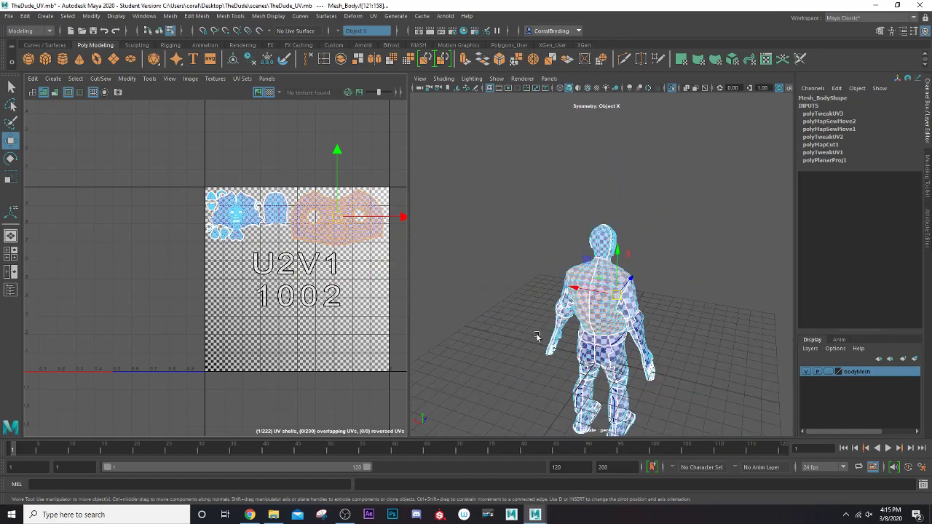
{"action": "left_click_drag", "start_coordinate": [648, 339], "coordinate": [483, 332], "text": "alt"}
{"action": "scroll", "coordinate": [574, 370], "scroll_direction": "up", "scroll_amount": 8}
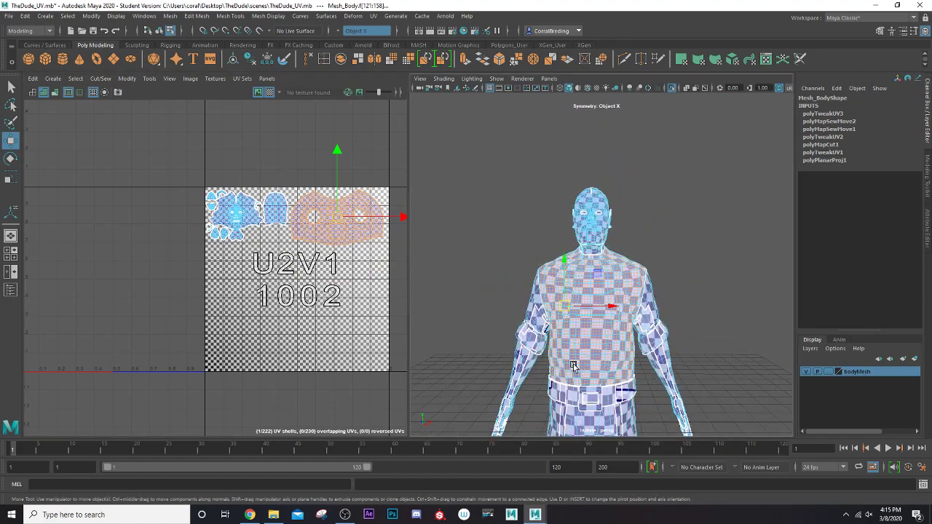
{"action": "middle_click_drag", "start_coordinate": [594, 367], "coordinate": [498, 268], "text": "alt"}
{"action": "left_click_drag", "start_coordinate": [615, 340], "coordinate": [581, 340], "text": "alt"}
{"action": "middle_click_drag", "start_coordinate": [572, 339], "coordinate": [495, 291], "text": "alt"}
{"action": "scroll", "coordinate": [486, 294], "scroll_direction": "down", "scroll_amount": 6}
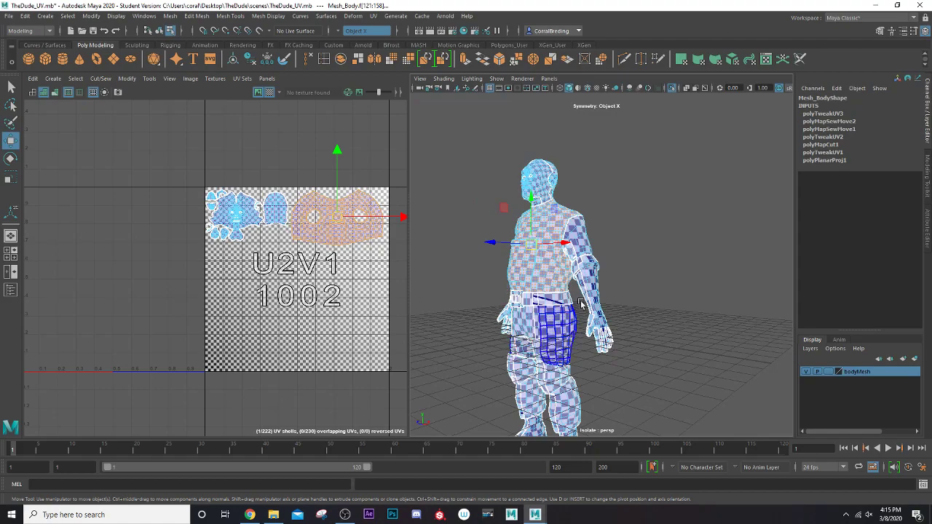
{"action": "left_click_drag", "start_coordinate": [581, 304], "coordinate": [579, 281], "text": "alt"}
{"action": "scroll", "coordinate": [577, 289], "scroll_direction": "up", "scroll_amount": 6}
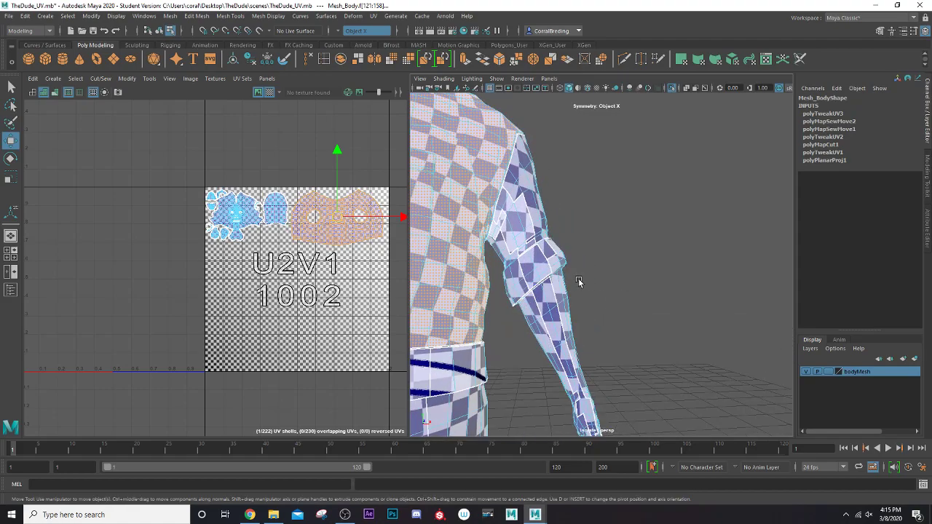
{"action": "middle_click_drag", "start_coordinate": [579, 282], "coordinate": [583, 252], "text": "alt"}
{"action": "left_click_drag", "start_coordinate": [617, 299], "coordinate": [566, 306], "text": "alt"}
Examine the leftover UV pieces in the U-1V1 tile and match them to the sleeve and arm areas on the model.
{"action": "scroll", "coordinate": [351, 297], "scroll_direction": "down", "scroll_amount": 5}
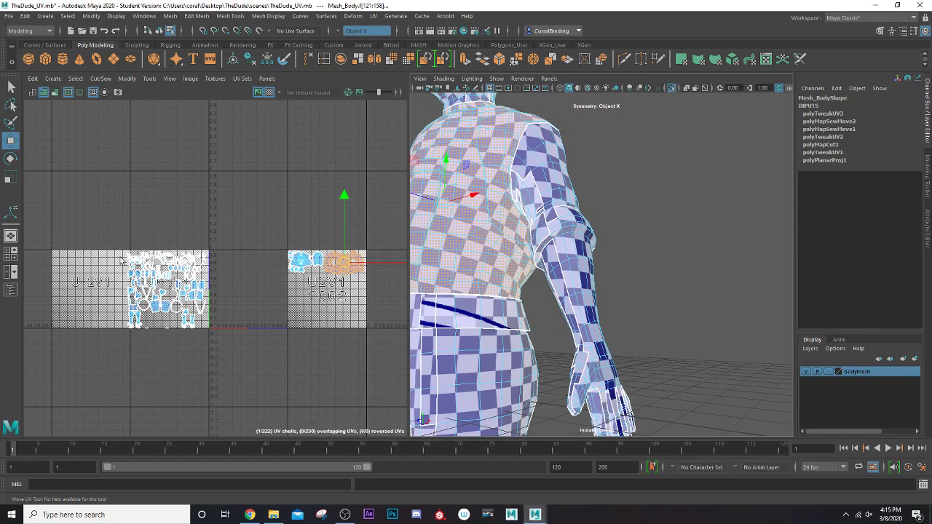
{"action": "scroll", "coordinate": [240, 330], "scroll_direction": "up", "scroll_amount": 5}
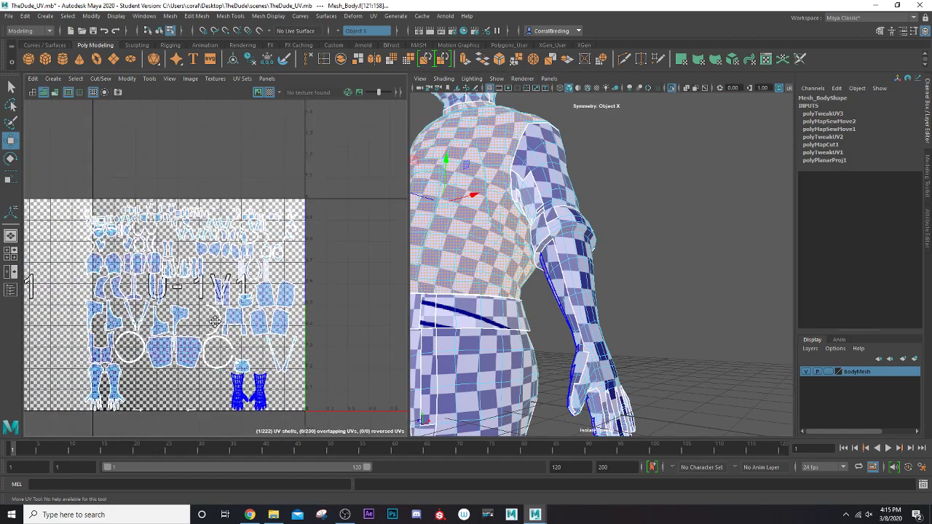
{"action": "scroll", "coordinate": [240, 329], "scroll_direction": "up", "scroll_amount": 2}
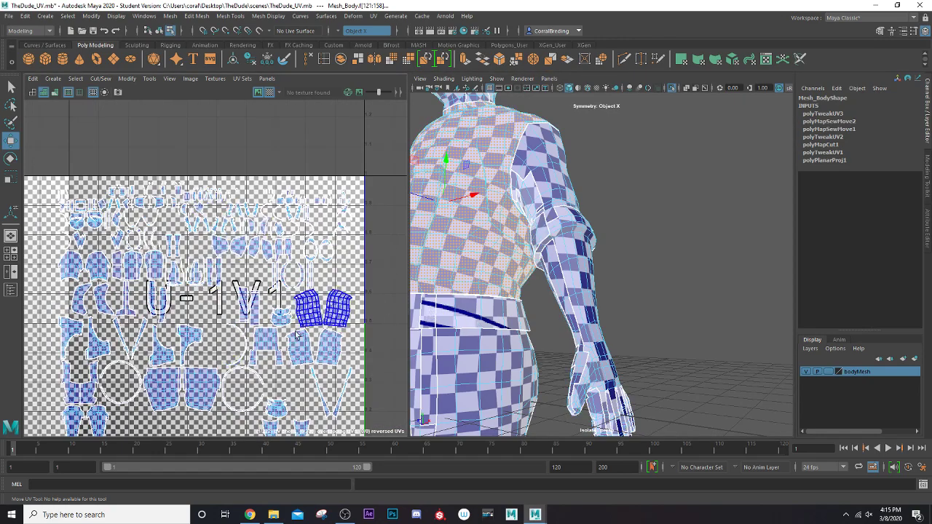
{"action": "left_click_drag", "start_coordinate": [604, 299], "coordinate": [643, 313], "text": "alt"}
{"action": "scroll", "coordinate": [639, 312], "scroll_direction": "down", "scroll_amount": 5}
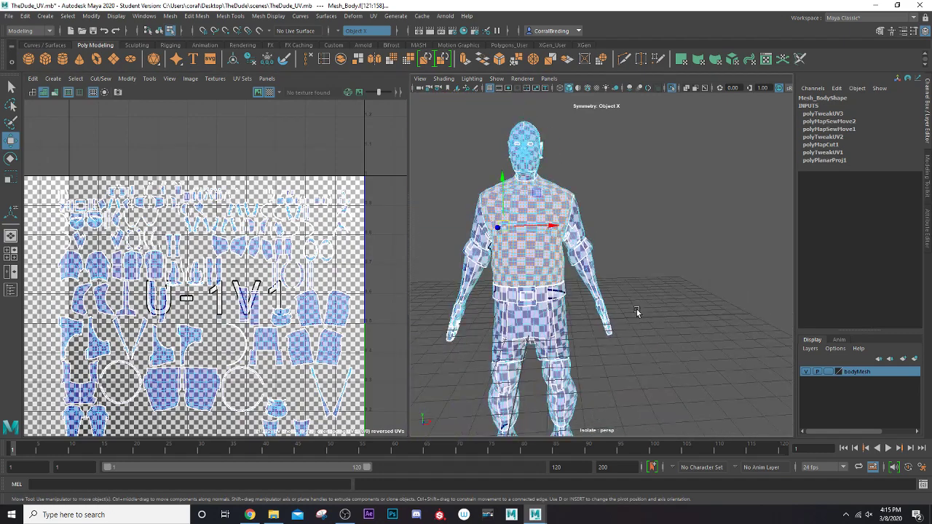
{"action": "scroll", "coordinate": [634, 312], "scroll_direction": "up", "scroll_amount": 5}
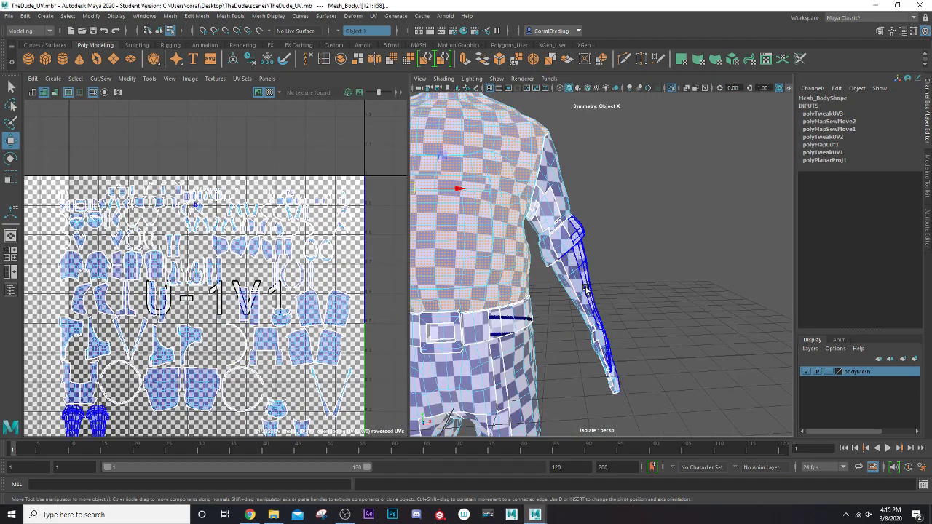
Select all faces of both arms, from the sleeves and cuffs down to the forearms and hands.
{"action": "scroll", "coordinate": [586, 288], "scroll_direction": "down", "scroll_amount": 3}
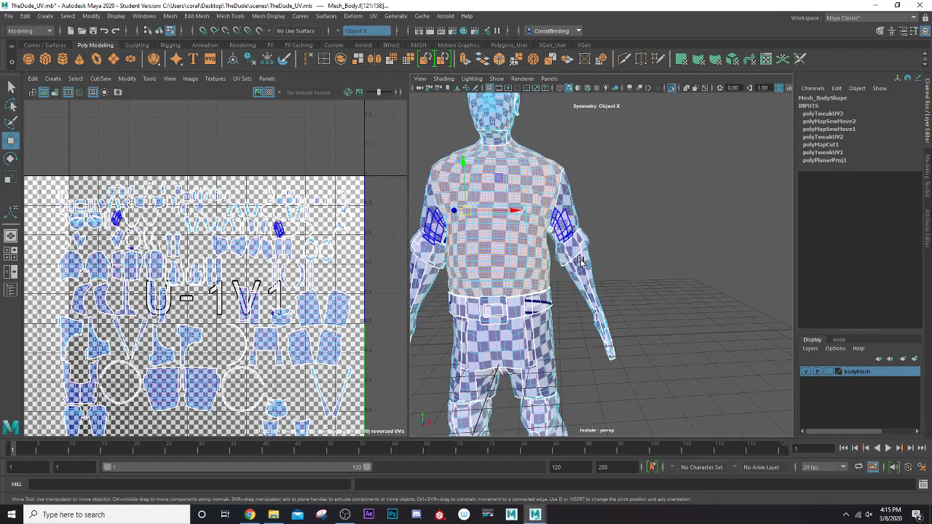
{"action": "left_click_drag", "start_coordinate": [644, 363], "coordinate": [642, 362]}
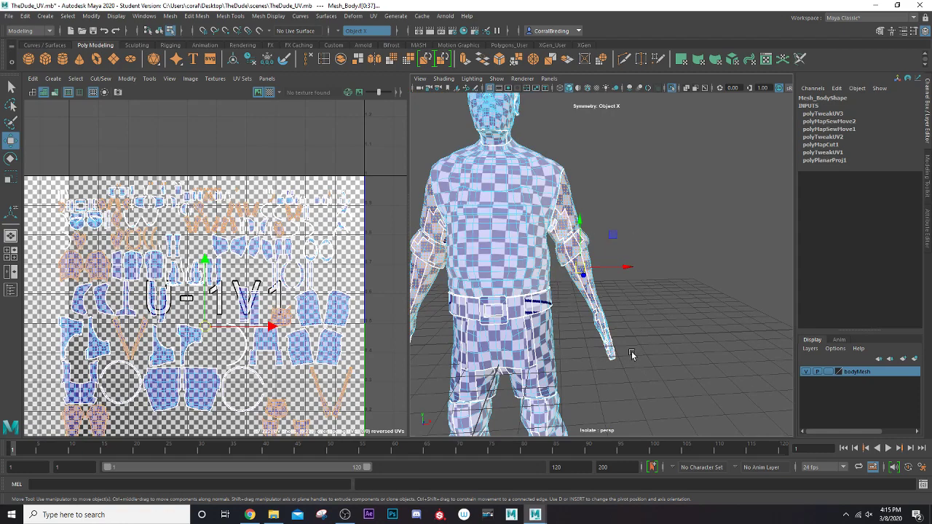
{"action": "scroll", "coordinate": [632, 353], "scroll_direction": "up", "scroll_amount": 4}
{"action": "middle_click_drag", "start_coordinate": [547, 291], "coordinate": [587, 340], "text": "alt"}
{"action": "scroll", "coordinate": [591, 343], "scroll_direction": "up", "scroll_amount": 3}
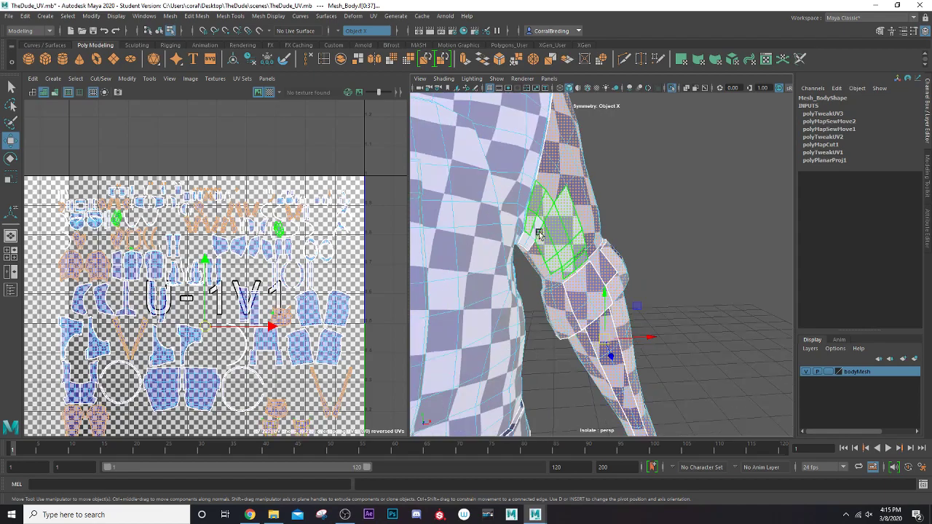
{"action": "left_click_drag", "start_coordinate": [525, 243], "coordinate": [398, 247], "text": "alt"}
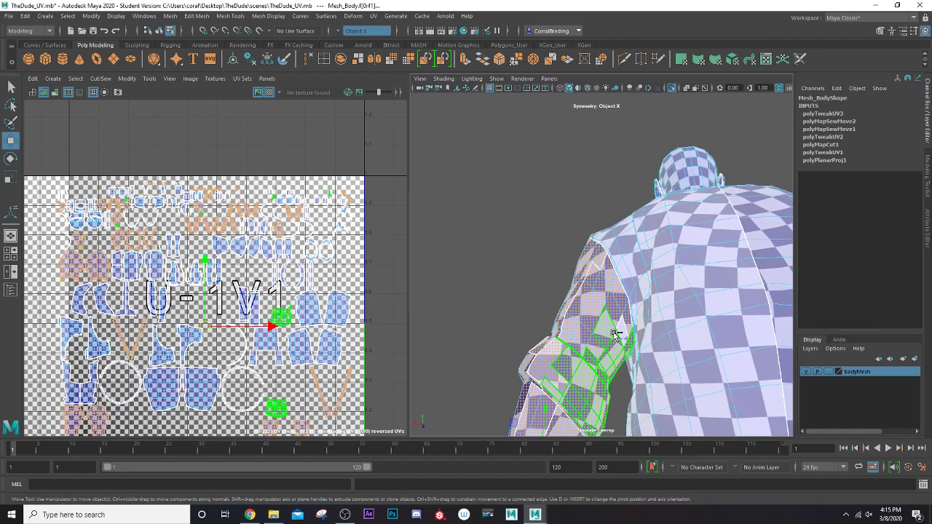
{"action": "middle_click_drag", "start_coordinate": [606, 390], "coordinate": [545, 191], "text": "alt"}
{"action": "left_click_drag", "start_coordinate": [525, 258], "coordinate": [560, 301], "text": "alt"}
{"action": "scroll", "coordinate": [324, 322], "scroll_direction": "down", "scroll_amount": 5}
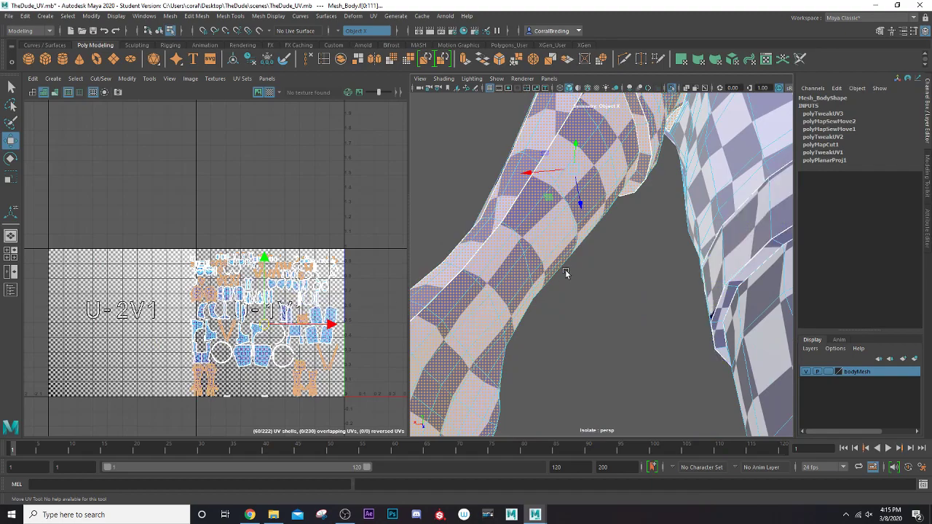
Apply a Camera-based UV projection to the selected arm faces from an angled front view of the character.
{"action": "middle_click_drag", "start_coordinate": [566, 272], "coordinate": [558, 351], "text": "alt"}
{"action": "scroll", "coordinate": [558, 350], "scroll_direction": "down", "scroll_amount": 6}
{"action": "left_click_drag", "start_coordinate": [619, 347], "coordinate": [869, 375], "text": "alt"}
{"action": "middle_click_drag", "start_coordinate": [543, 339], "coordinate": [679, 293], "text": "alt"}
{"action": "left_click_drag", "start_coordinate": [539, 310], "coordinate": [608, 306], "text": "alt"}
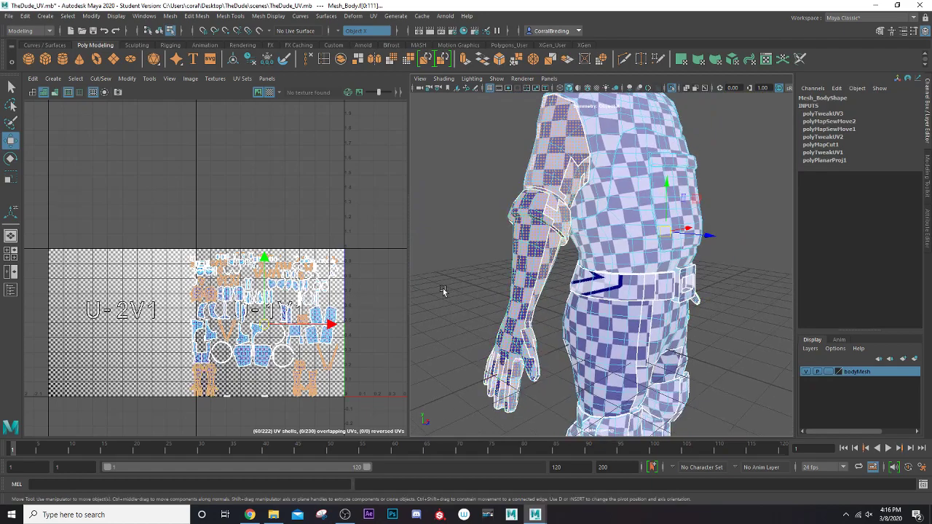
{"action": "left_click_drag", "start_coordinate": [688, 303], "coordinate": [618, 310], "text": "alt"}
{"action": "middle_click_drag", "start_coordinate": [630, 300], "coordinate": [547, 375], "text": "alt"}
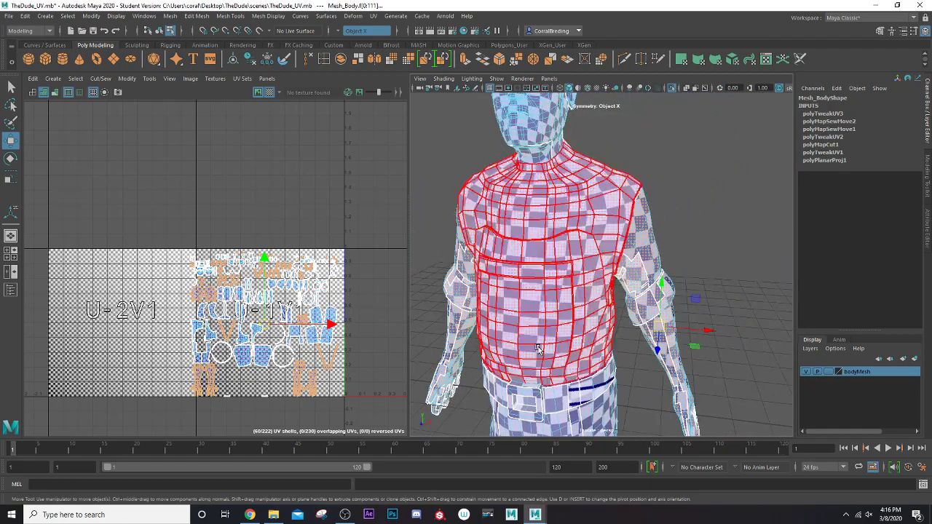
{"action": "left_click", "coordinate": [373, 16]}
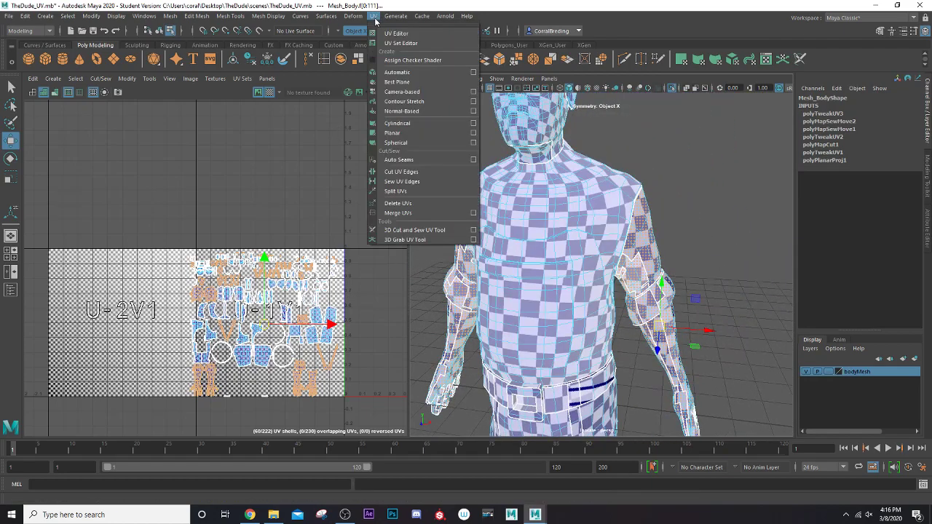
{"action": "left_click", "coordinate": [403, 93]}
{"action": "middle_click_drag", "start_coordinate": [322, 226], "coordinate": [172, 143], "text": "alt"}
{"action": "left_click_drag", "start_coordinate": [267, 243], "coordinate": [266, 258]}
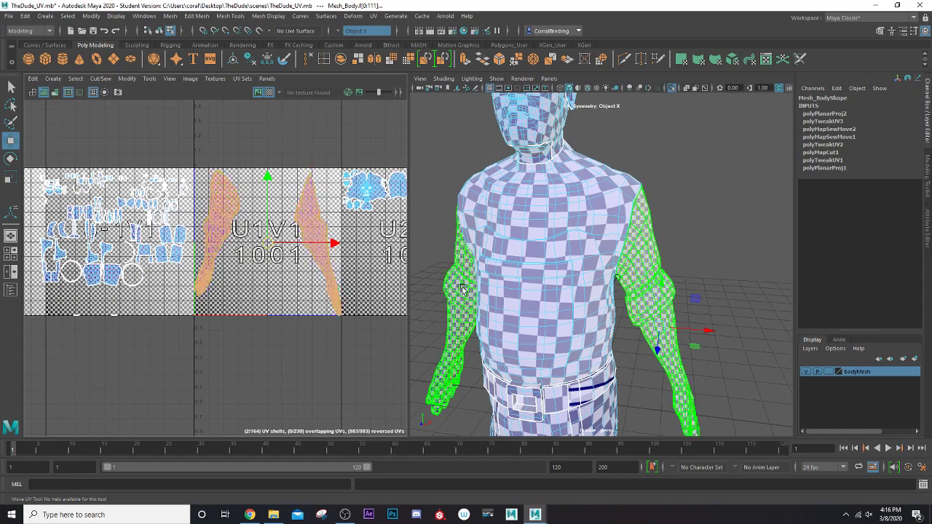
Switch to edge selection and select the edge line running down the back of the sleeve for the arm seam.
{"action": "scroll", "coordinate": [528, 321], "scroll_direction": "up", "scroll_amount": 4}
{"action": "left_click_drag", "start_coordinate": [539, 322], "coordinate": [461, 272], "text": "alt"}
{"action": "left_click_drag", "start_coordinate": [564, 273], "coordinate": [505, 292], "text": "alt"}
{"action": "scroll", "coordinate": [323, 278], "scroll_direction": "up", "scroll_amount": 2}
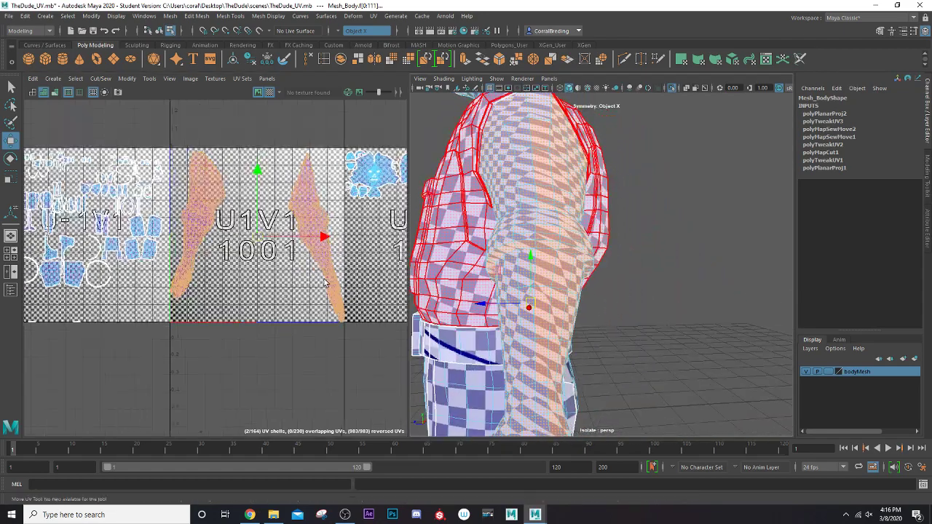
{"action": "left_click_drag", "start_coordinate": [644, 311], "coordinate": [518, 252], "text": "alt"}
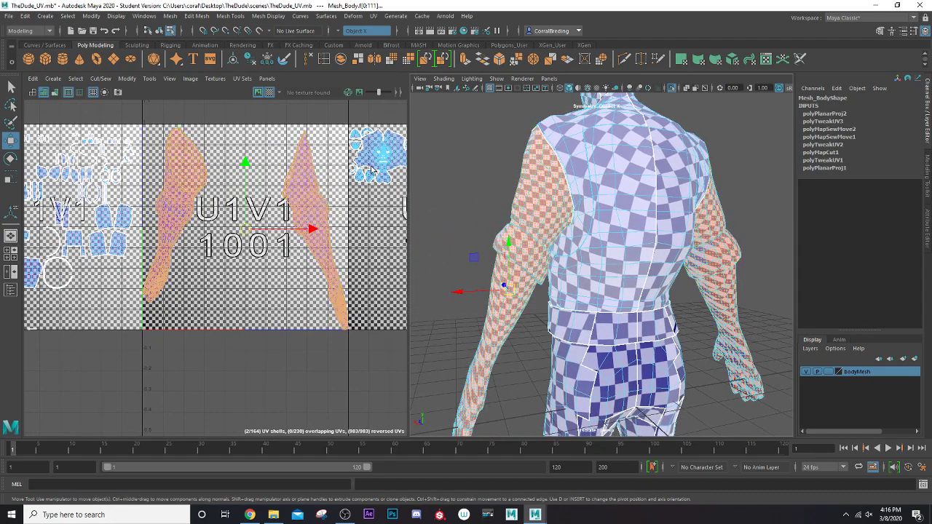
{"action": "right_click_drag", "start_coordinate": [342, 191], "coordinate": [342, 173]}
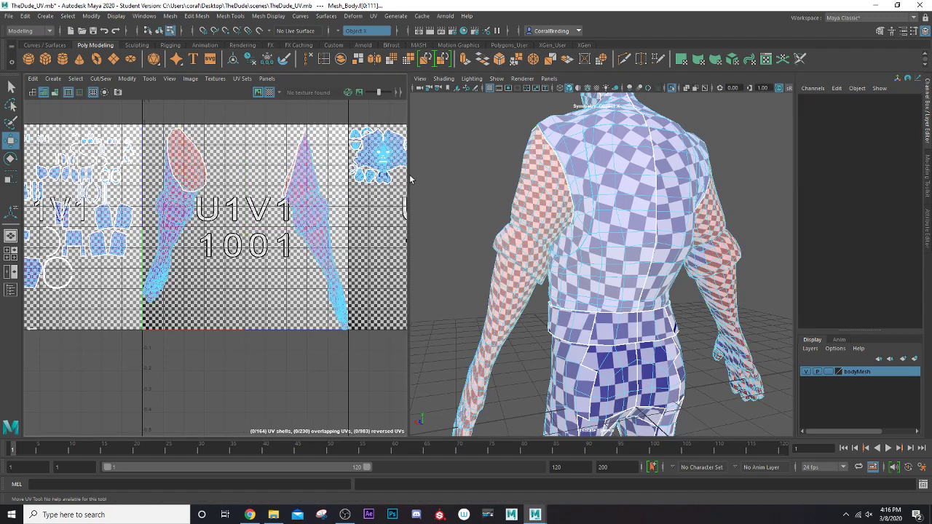
{"action": "left_click", "coordinate": [545, 176]}
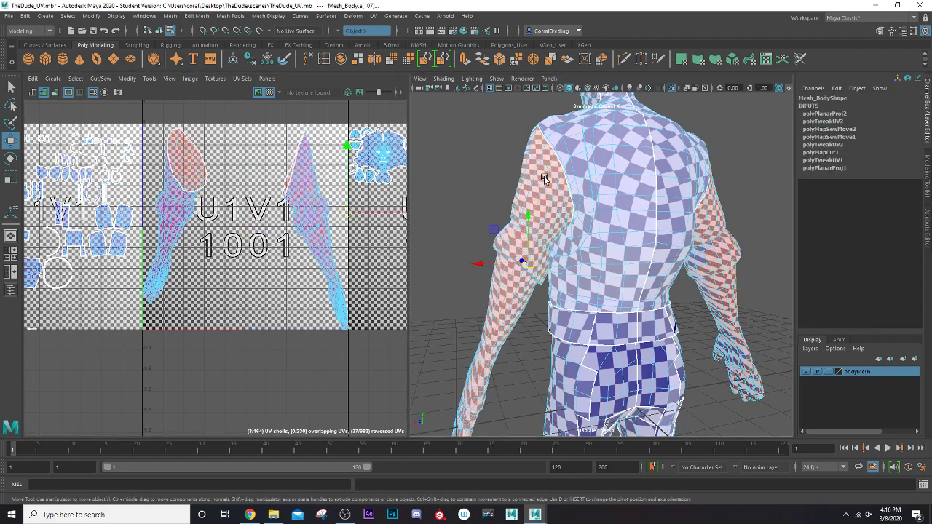
Extend the seam edge selection along the forearm toward the back of the hand.
{"action": "middle_click_drag", "start_coordinate": [530, 281], "coordinate": [580, 148], "text": "alt"}
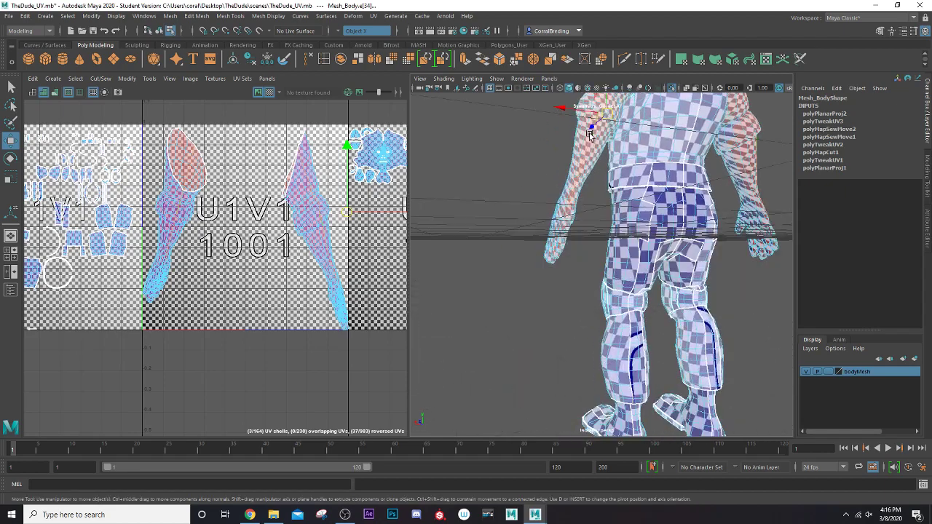
{"action": "middle_click_drag", "start_coordinate": [591, 187], "coordinate": [552, 281], "text": "alt"}
{"action": "scroll", "coordinate": [539, 295], "scroll_direction": "up", "scroll_amount": 3}
{"action": "scroll", "coordinate": [538, 295], "scroll_direction": "up", "scroll_amount": 2}
{"action": "mouse_move", "coordinate": [483, 258]}
{"action": "left_mouse_down", "text": "alt"}
{"action": "mouse_move", "coordinate": [633, 253]}
{"action": "mouse_move", "coordinate": [471, 245]}
{"action": "left_mouse_up", "text": "alt"}
{"action": "middle_click_drag", "start_coordinate": [481, 260], "coordinate": [561, 127], "text": "alt"}
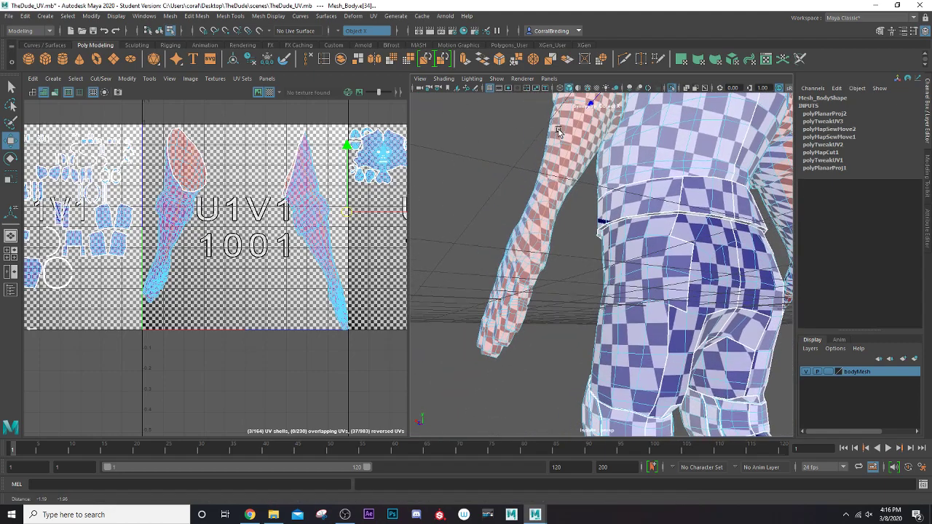
{"action": "scroll", "coordinate": [560, 183], "scroll_direction": "up", "scroll_amount": 3}
{"action": "mouse_move", "coordinate": [539, 199]}
{"action": "left_mouse_down", "text": "alt"}
{"action": "mouse_move", "coordinate": [568, 204]}
{"action": "mouse_move", "coordinate": [553, 215]}
{"action": "mouse_move", "coordinate": [522, 206]}
{"action": "mouse_move", "coordinate": [560, 211]}
{"action": "mouse_move", "coordinate": [580, 191]}
{"action": "mouse_move", "coordinate": [544, 211]}
{"action": "mouse_move", "coordinate": [552, 205]}
{"action": "left_mouse_up", "text": "alt"}
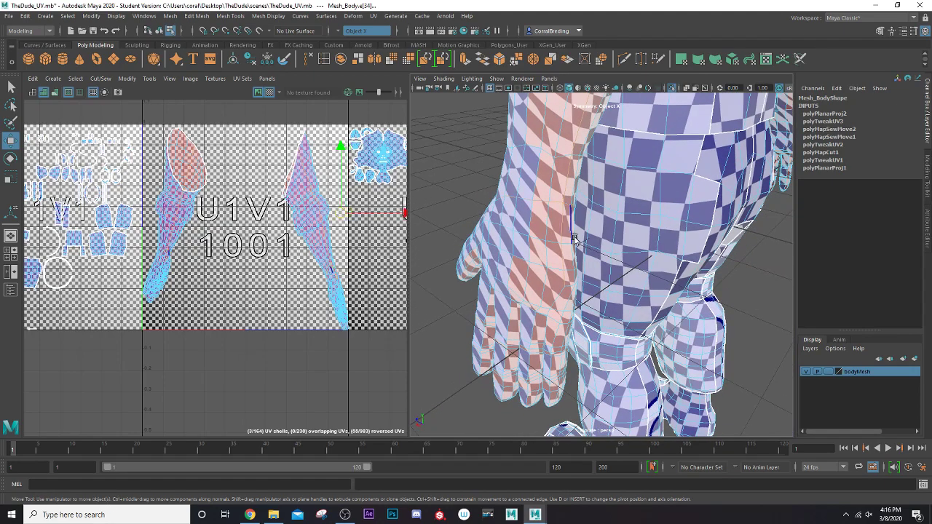
{"action": "left_click_drag", "start_coordinate": [574, 238], "coordinate": [594, 142], "text": "alt"}
{"action": "left_click", "coordinate": [665, 230], "text": "shift"}
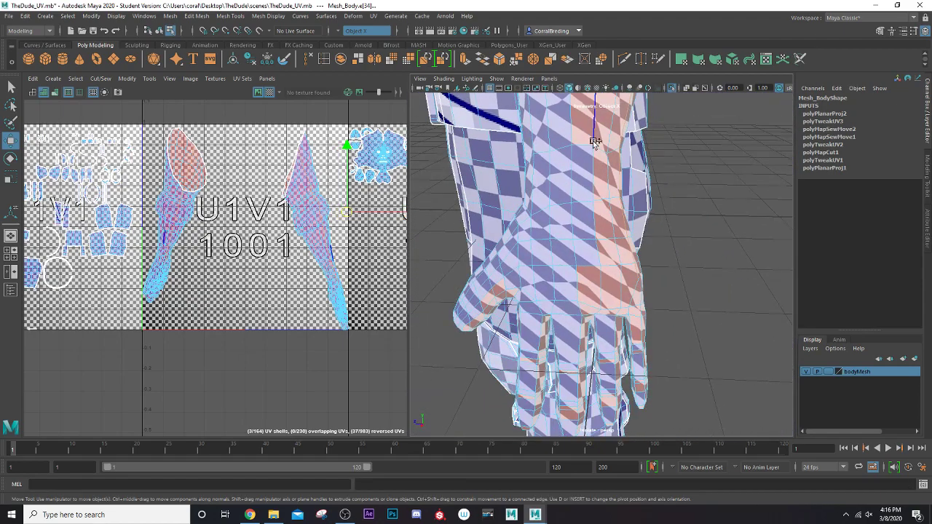
Add the diagonal edges at the outer side of the wrist to the seam selection.
{"action": "left_click_drag", "start_coordinate": [574, 204], "coordinate": [559, 237], "text": "alt"}
{"action": "scroll", "coordinate": [524, 196], "scroll_direction": "up", "scroll_amount": 3}
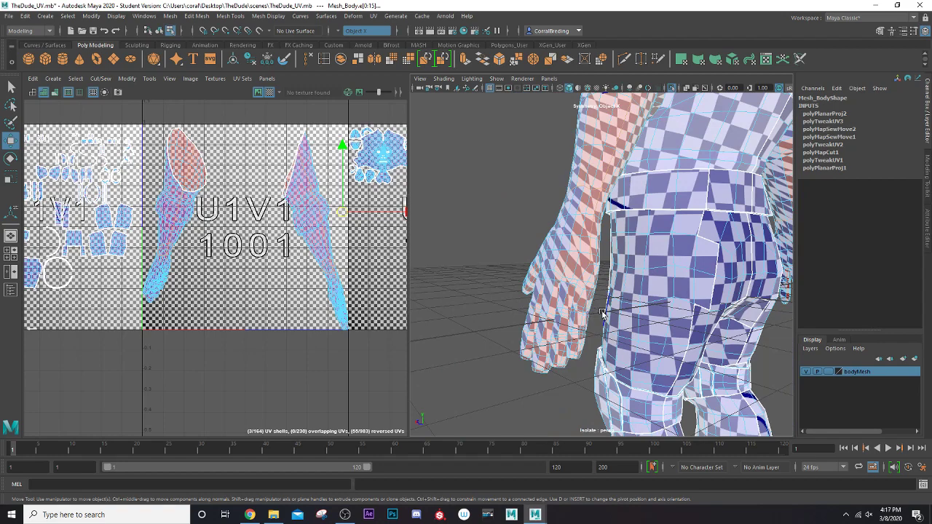
{"action": "scroll", "coordinate": [604, 313], "scroll_direction": "up", "scroll_amount": 2}
{"action": "left_click_drag", "start_coordinate": [581, 297], "coordinate": [545, 287], "text": "alt"}
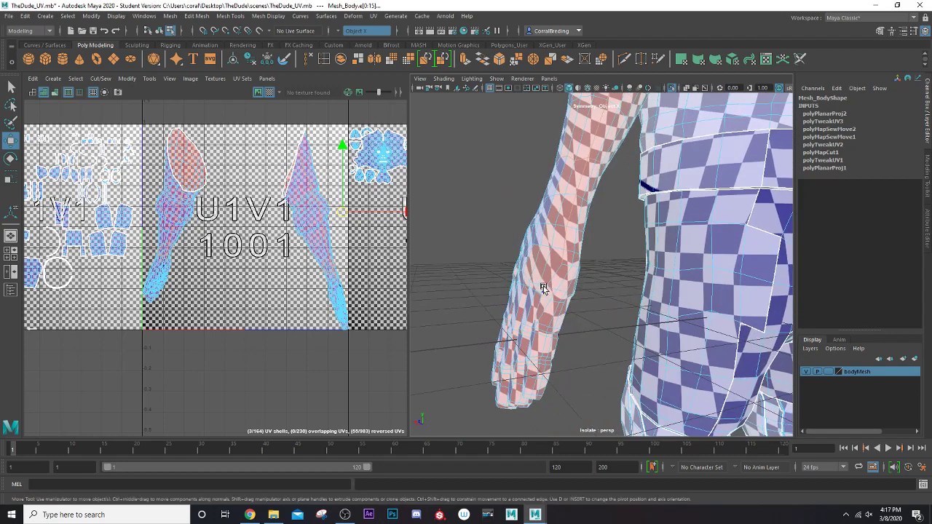
{"action": "scroll", "coordinate": [545, 287], "scroll_direction": "up", "scroll_amount": 2}
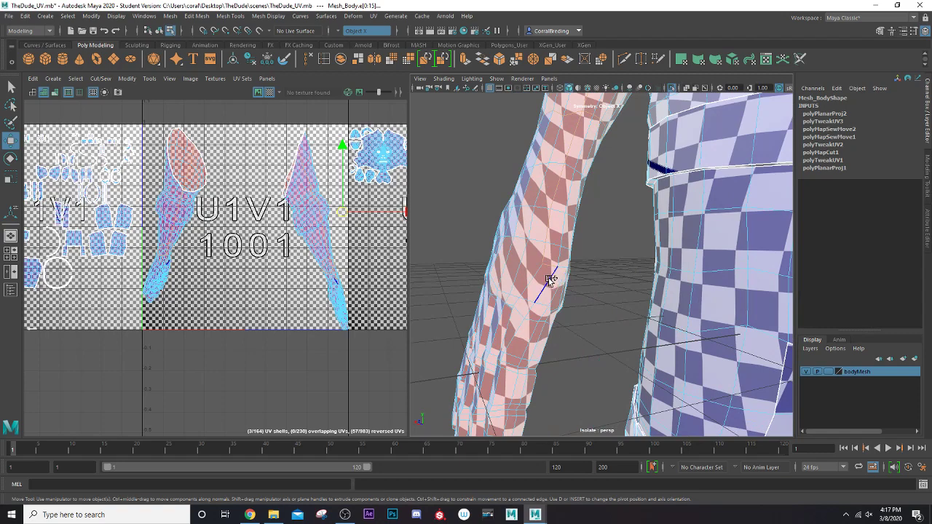
{"action": "left_click", "coordinate": [550, 281], "text": "shift"}
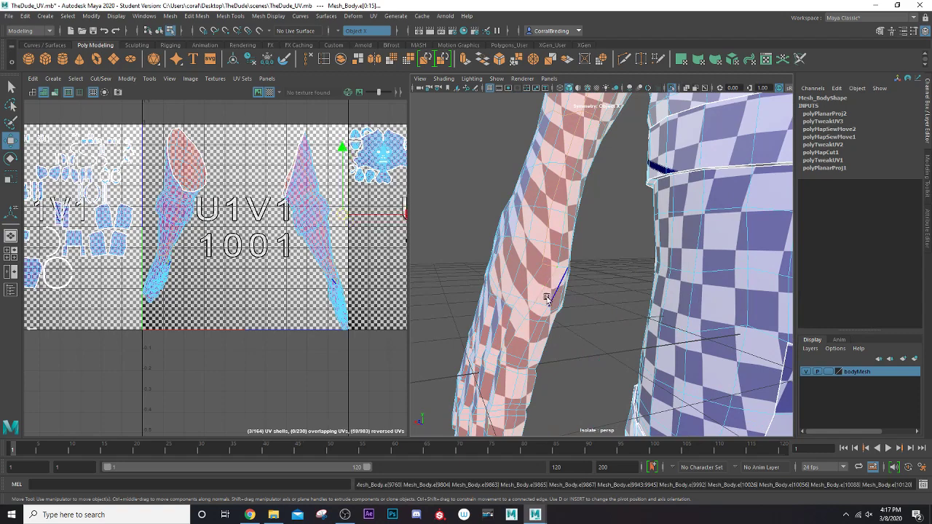
Rework the seam selection along the back of the forearm, undoing the stray edge pick and adding the correct edge.
{"action": "left_click_drag", "start_coordinate": [548, 299], "coordinate": [540, 275], "text": "alt"}
{"action": "left_click_drag", "start_coordinate": [539, 241], "coordinate": [525, 268], "text": "alt"}
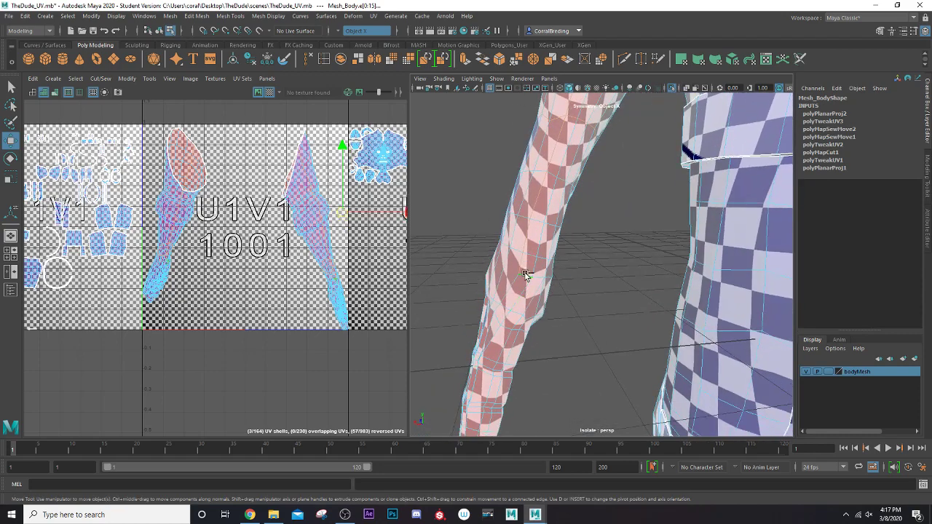
{"action": "double_click", "coordinate": [524, 240]}
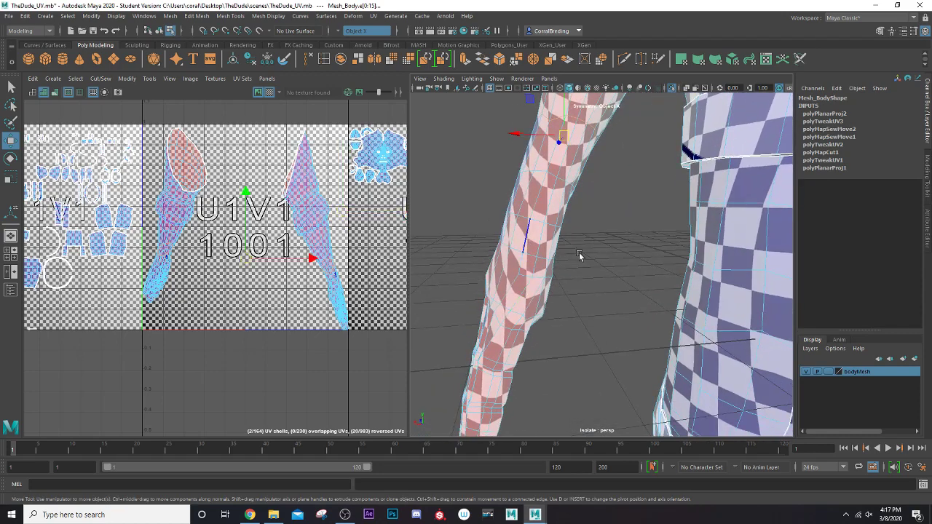
{"action": "left_click_drag", "start_coordinate": [541, 246], "coordinate": [552, 206], "text": "alt"}
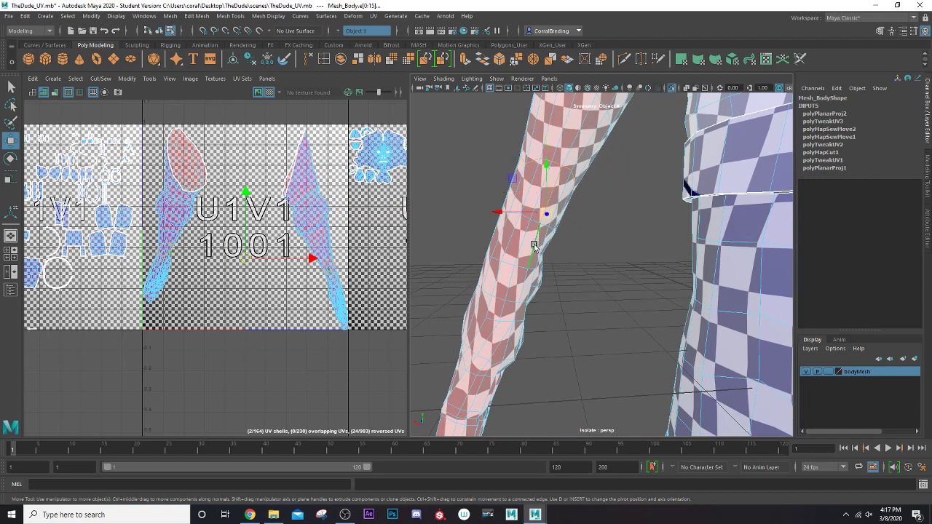
{"action": "left_click_drag", "start_coordinate": [533, 246], "coordinate": [515, 213], "text": "alt"}
{"action": "key", "text": "ctrl+z"}
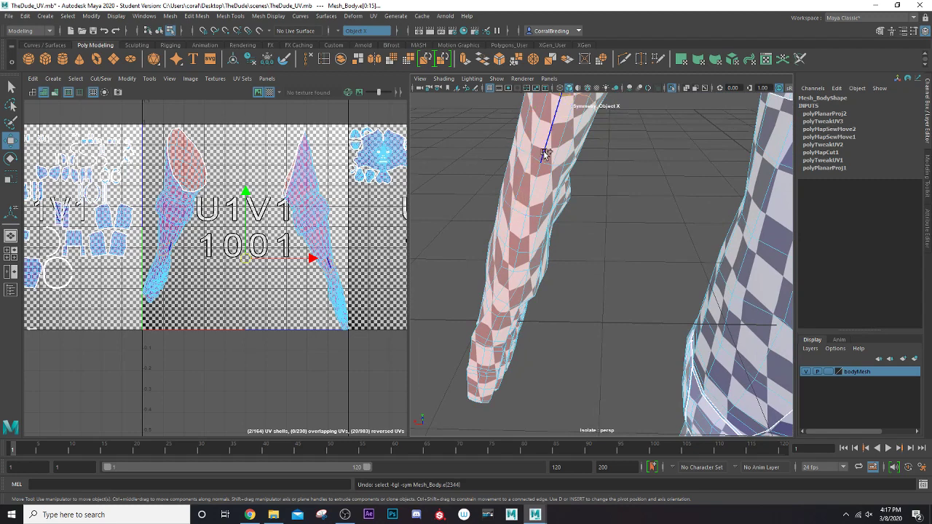
{"action": "left_click", "coordinate": [537, 178], "text": "shift"}
{"action": "left_click_drag", "start_coordinate": [537, 179], "coordinate": [498, 211], "text": "alt"}
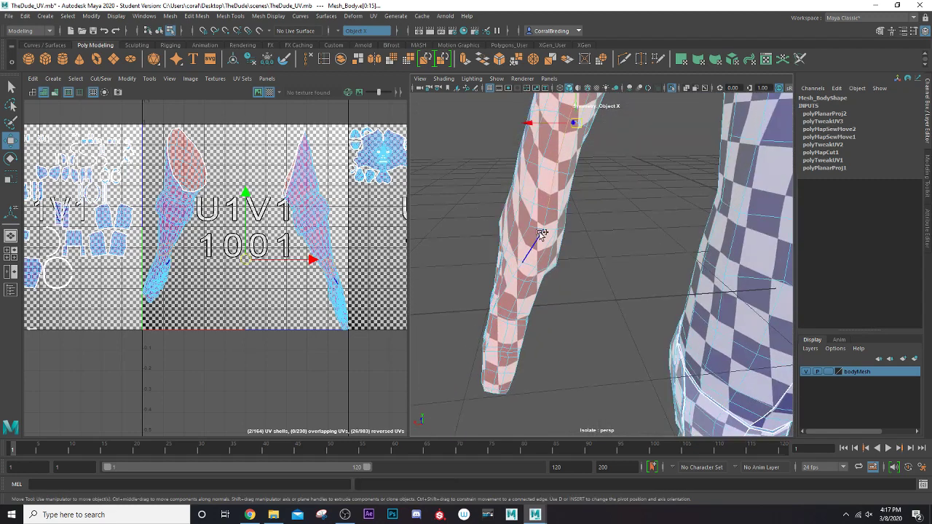
Continue the forearm seam selection to the wrist and turn off the checker map display.
{"action": "left_click_drag", "start_coordinate": [529, 261], "coordinate": [525, 271], "text": "alt"}
{"action": "scroll", "coordinate": [525, 271], "scroll_direction": "down", "scroll_amount": 5}
{"action": "scroll", "coordinate": [526, 271], "scroll_direction": "down", "scroll_amount": 3}
{"action": "scroll", "coordinate": [525, 270], "scroll_direction": "up", "scroll_amount": 7}
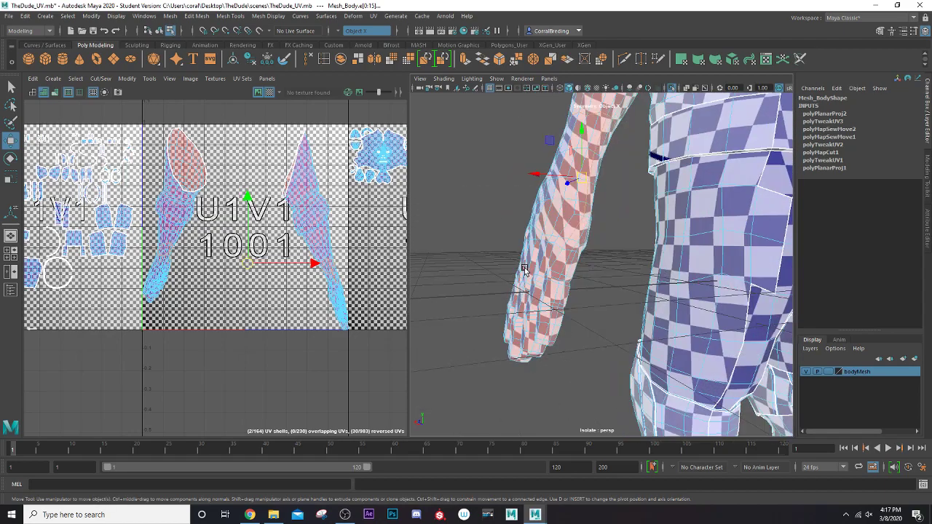
{"action": "middle_click_drag", "start_coordinate": [523, 266], "coordinate": [496, 313], "text": "alt"}
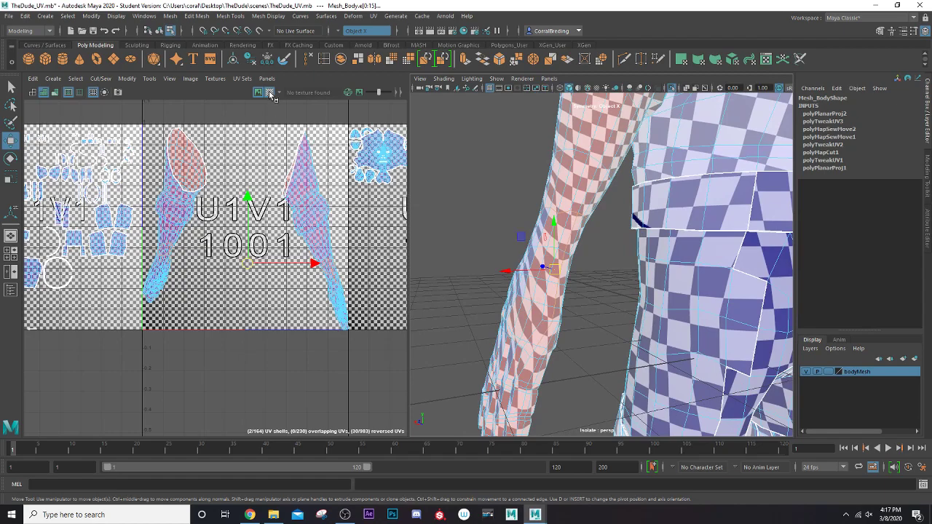
{"action": "left_click", "coordinate": [269, 92]}
{"action": "left_click_drag", "start_coordinate": [549, 304], "coordinate": [526, 299], "text": "alt"}
{"action": "middle_click_drag", "start_coordinate": [526, 300], "coordinate": [520, 243], "text": "alt"}
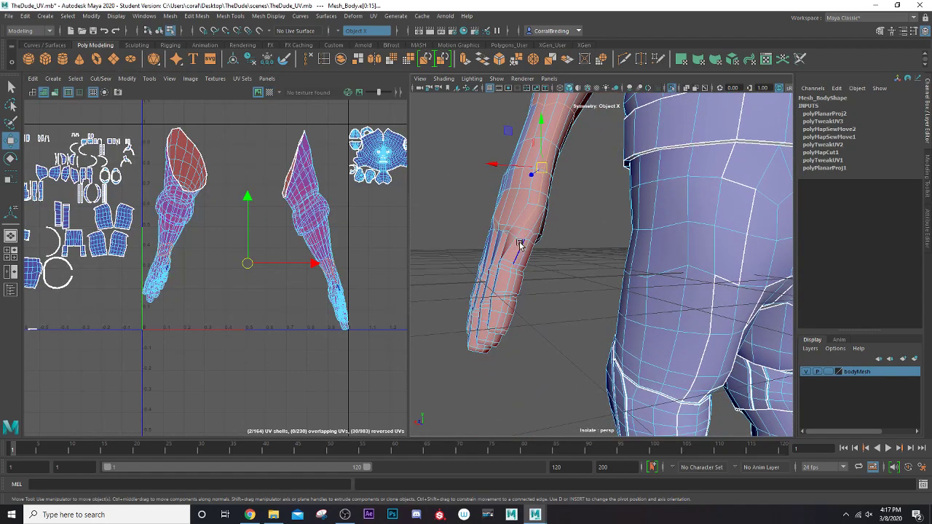
Add the edges crossing the outer wrist toward the little-finger side of the hand to the seam selection.
{"action": "scroll", "coordinate": [511, 238], "scroll_direction": "up", "scroll_amount": 3}
{"action": "left_click_drag", "start_coordinate": [477, 213], "coordinate": [488, 192], "text": "alt"}
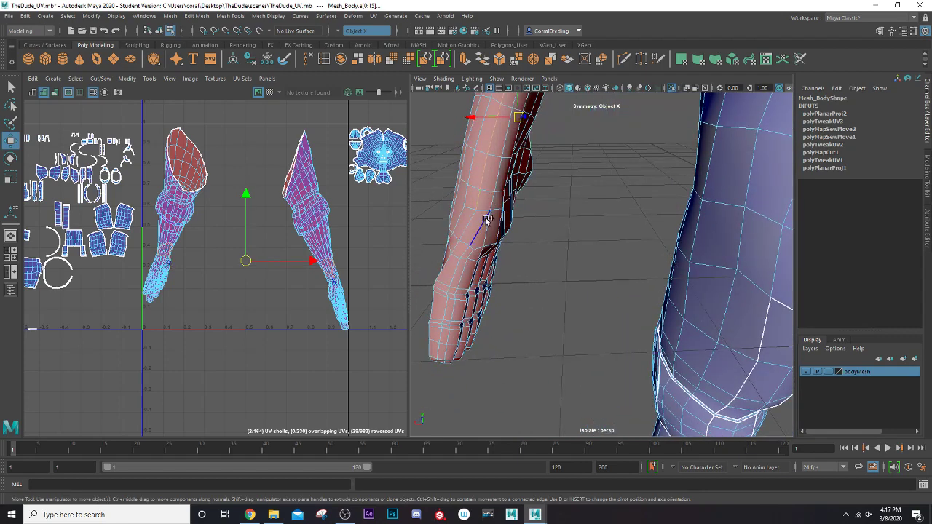
{"action": "left_click", "coordinate": [485, 225], "text": "shift"}
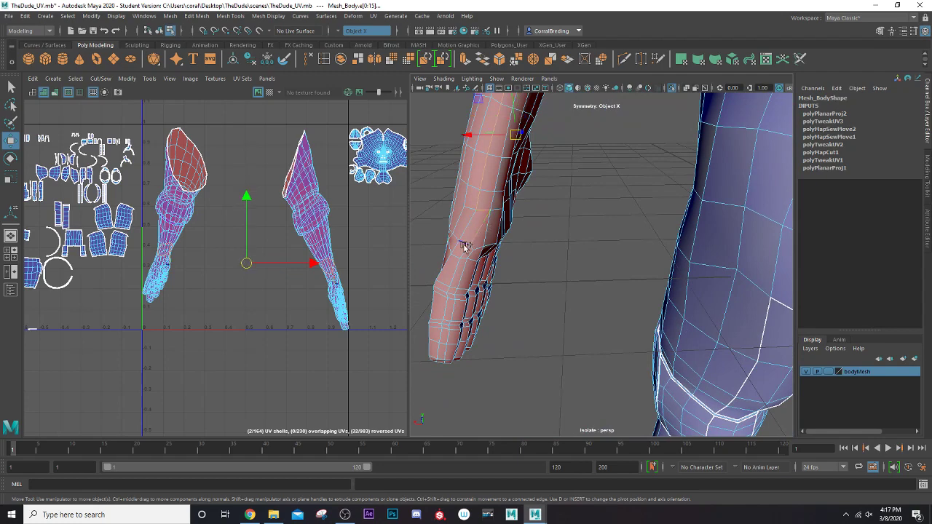
{"action": "left_click", "coordinate": [466, 252], "text": "shift"}
{"action": "left_click", "coordinate": [458, 271], "text": "shift"}
Add the edge loop running along the side of the hand and around the fingers to the seam selection.
{"action": "left_click_drag", "start_coordinate": [456, 275], "coordinate": [576, 204], "text": "alt"}
{"action": "scroll", "coordinate": [488, 193], "scroll_direction": "up", "scroll_amount": 3}
{"action": "double_click", "coordinate": [447, 154], "text": "shift"}
{"action": "scroll", "coordinate": [543, 217], "scroll_direction": "down", "scroll_amount": 4}
Remove the stray edges running across the torso from the seam selection, leaving only the arm edges selected.
{"action": "left_click_drag", "start_coordinate": [511, 179], "coordinate": [548, 220], "text": "alt"}
{"action": "middle_click_drag", "start_coordinate": [523, 197], "coordinate": [551, 300], "text": "alt"}
{"action": "scroll", "coordinate": [552, 299], "scroll_direction": "down", "scroll_amount": 5}
{"action": "left_click_drag", "start_coordinate": [549, 235], "coordinate": [475, 194], "text": "alt"}
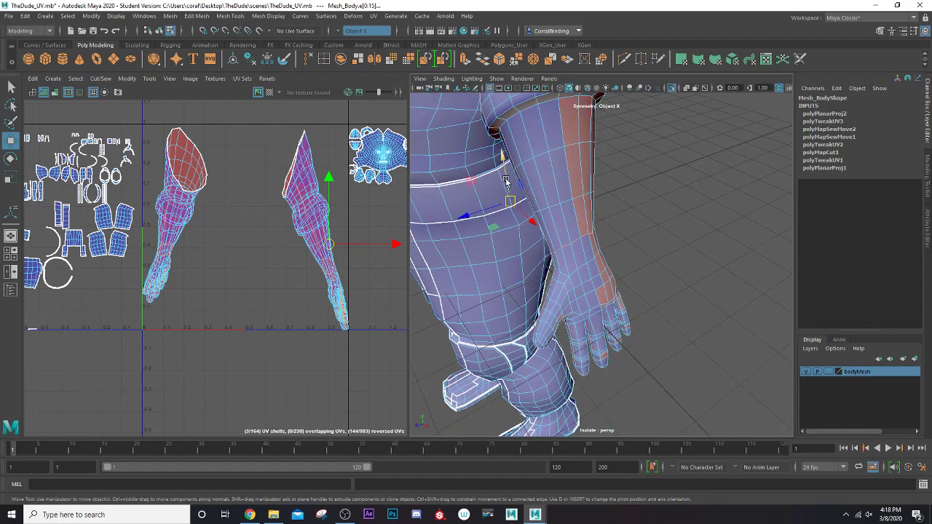
{"action": "middle_click_drag", "start_coordinate": [519, 208], "coordinate": [580, 263], "text": "alt"}
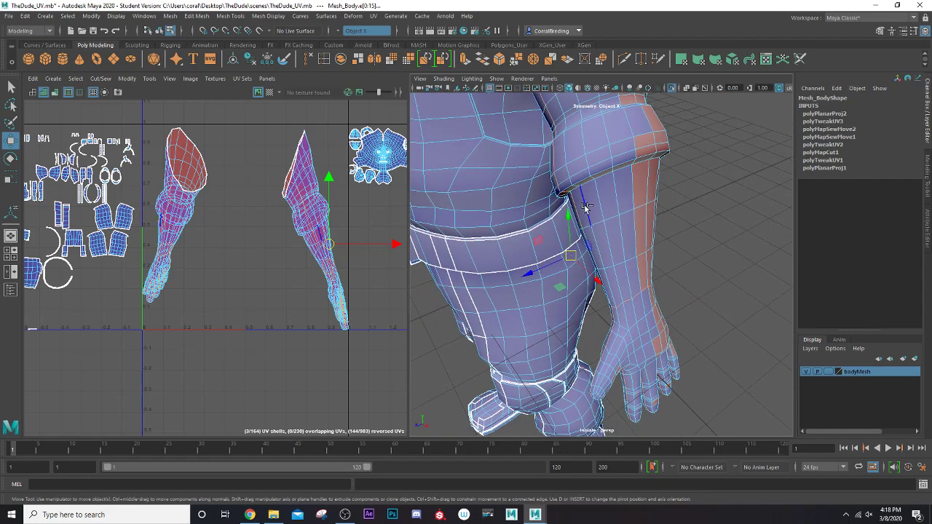
{"action": "left_click_drag", "start_coordinate": [551, 206], "coordinate": [551, 204], "text": "ctrl"}
{"action": "middle_click_drag", "start_coordinate": [550, 198], "coordinate": [564, 265], "text": "alt"}
{"action": "middle_click_drag", "start_coordinate": [530, 226], "coordinate": [538, 260], "text": "alt"}
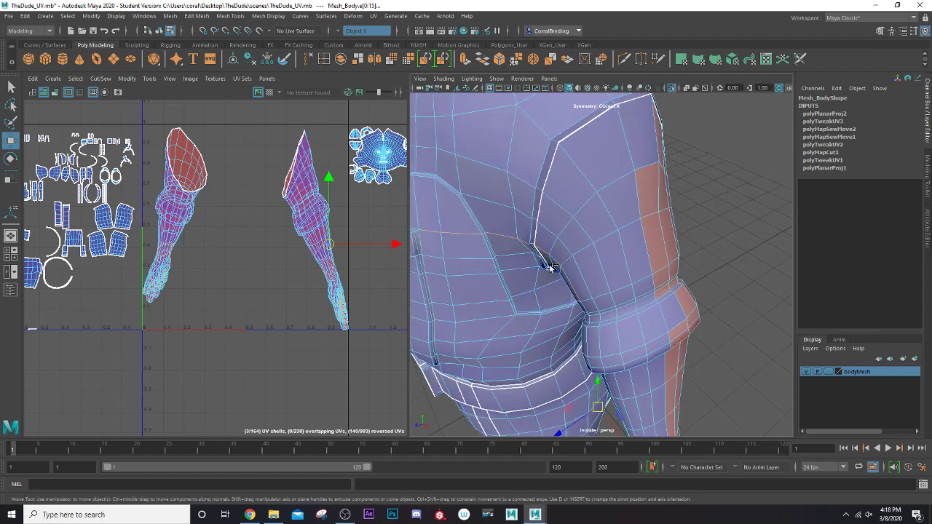
{"action": "scroll", "coordinate": [379, 242], "scroll_direction": "down", "scroll_amount": 2}
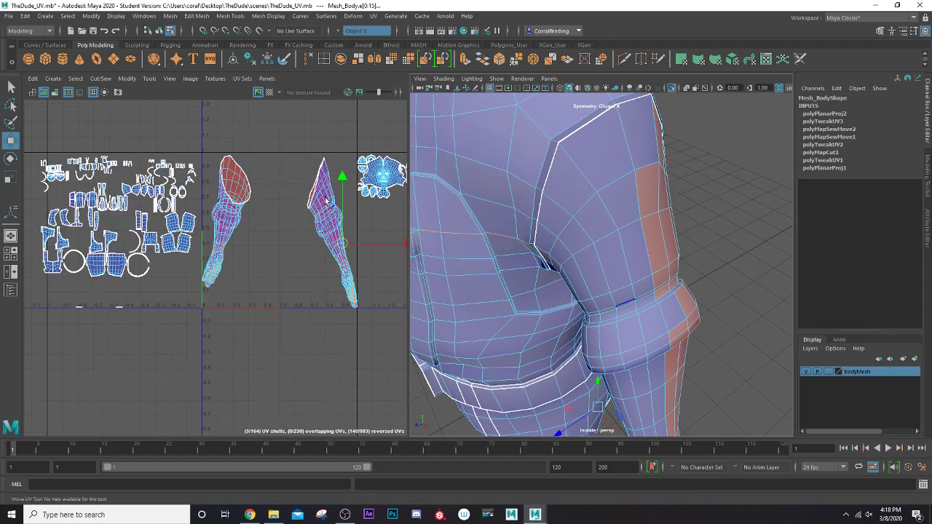
{"action": "middle_click_drag", "start_coordinate": [400, 190], "coordinate": [225, 208], "text": "alt"}
{"action": "left_click_drag", "start_coordinate": [325, 195], "coordinate": [232, 248]}
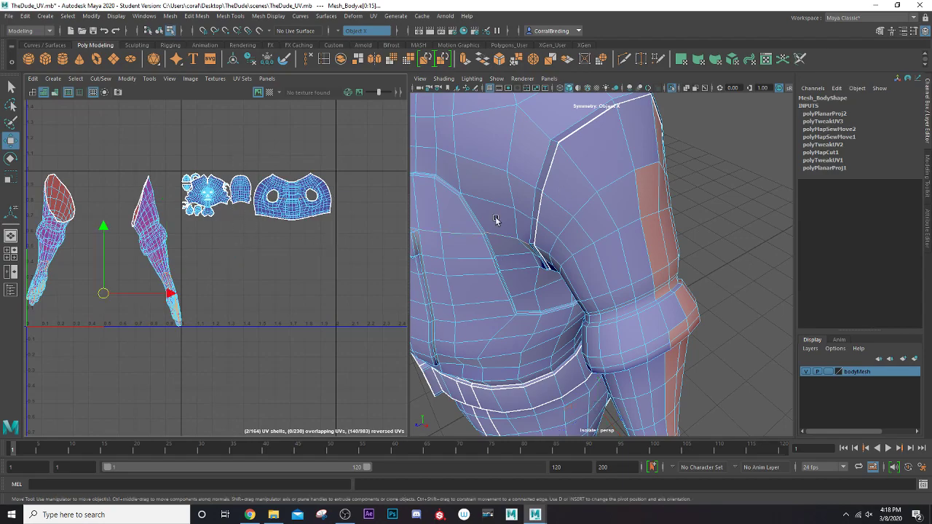
Add the edges running up the back of the forearm from the wrist to the rolled sleeve to the seam selection.
{"action": "left_click_drag", "start_coordinate": [516, 252], "coordinate": [622, 198], "text": "alt"}
{"action": "left_click_drag", "start_coordinate": [694, 224], "coordinate": [504, 203], "text": "alt"}
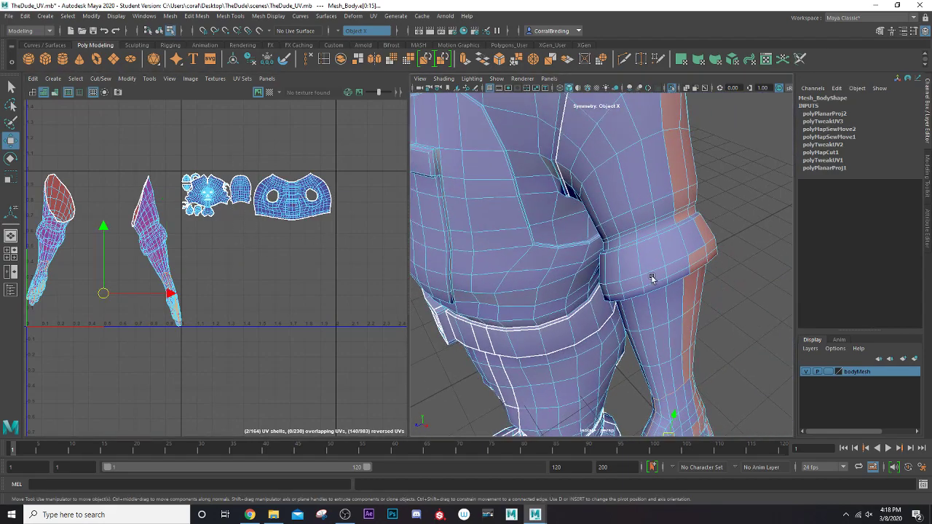
{"action": "left_click_drag", "start_coordinate": [651, 278], "coordinate": [522, 249], "text": "alt"}
{"action": "middle_click_drag", "start_coordinate": [522, 249], "coordinate": [600, 225], "text": "alt"}
{"action": "scroll", "coordinate": [600, 225], "scroll_direction": "up", "scroll_amount": 3}
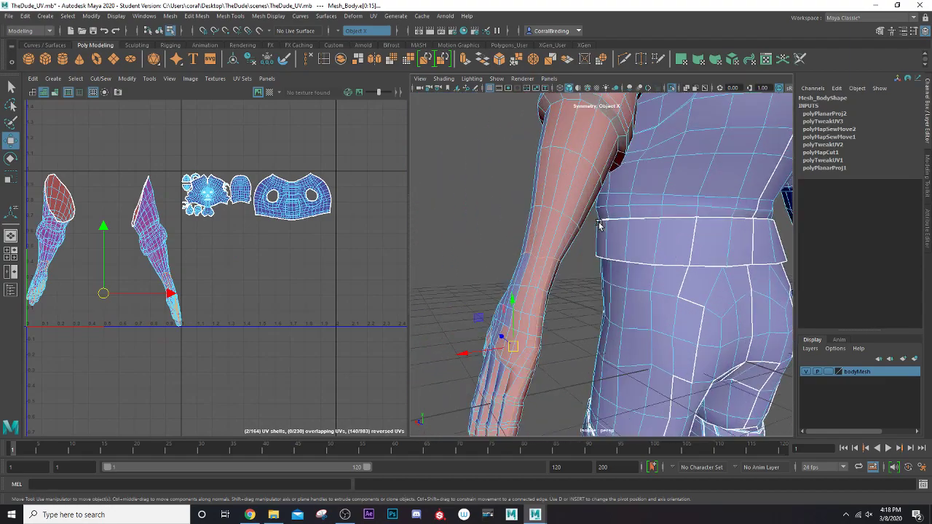
{"action": "left_click_drag", "start_coordinate": [568, 230], "coordinate": [552, 289], "text": "alt"}
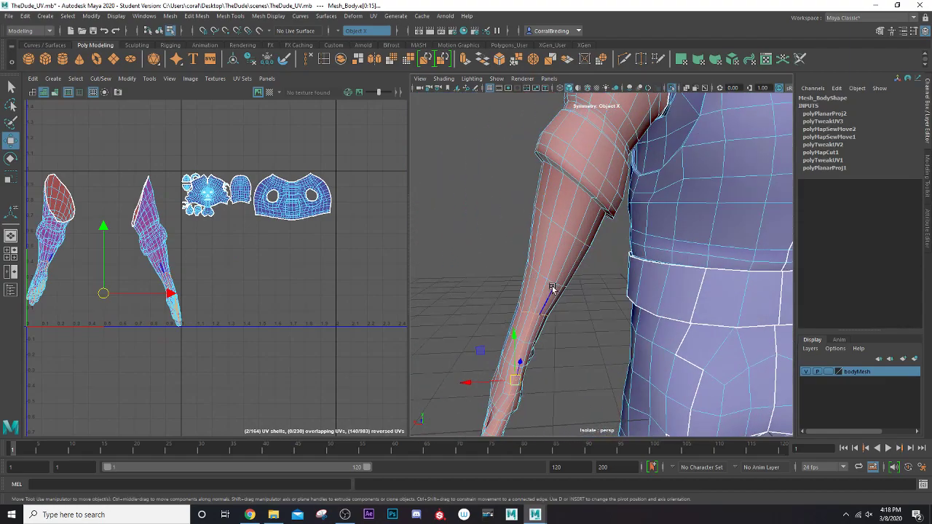
{"action": "left_click", "coordinate": [548, 263]}
{"action": "left_click", "coordinate": [552, 261], "text": "shift"}
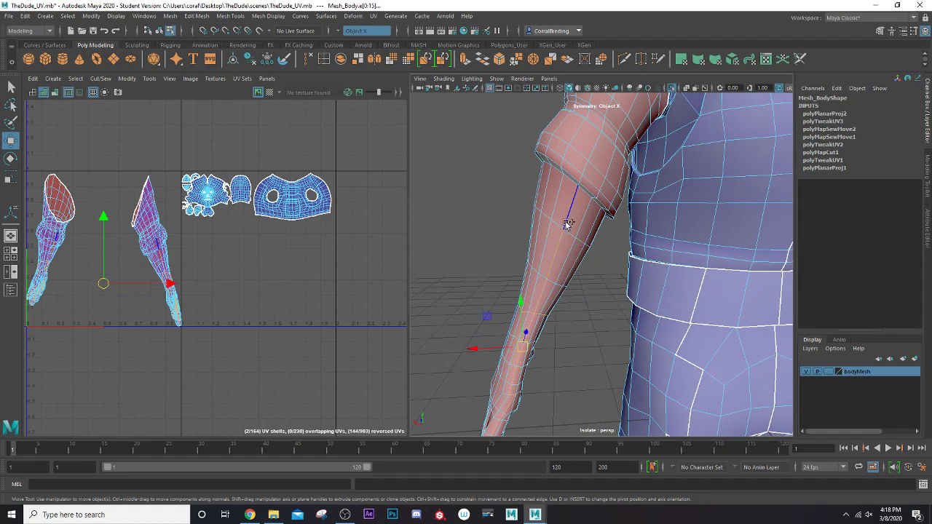
{"action": "left_click", "coordinate": [568, 222], "text": "shift"}
Extend the seam selection across the rolled sleeve cuff and up the back of the upper arm to the shoulder border.
{"action": "middle_click_drag", "start_coordinate": [558, 189], "coordinate": [503, 303], "text": "alt"}
{"action": "left_click_drag", "start_coordinate": [502, 303], "coordinate": [604, 245], "text": "alt"}
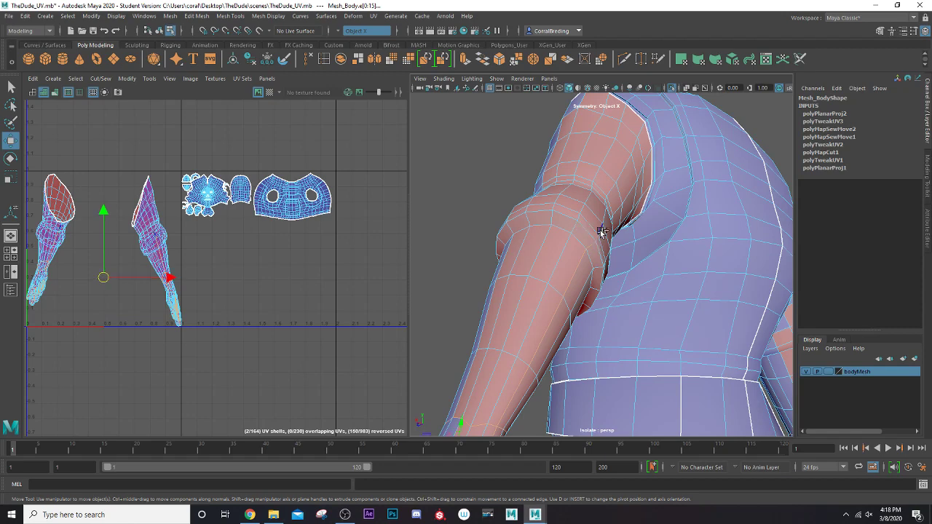
{"action": "left_click_drag", "start_coordinate": [605, 220], "coordinate": [570, 252], "text": "alt"}
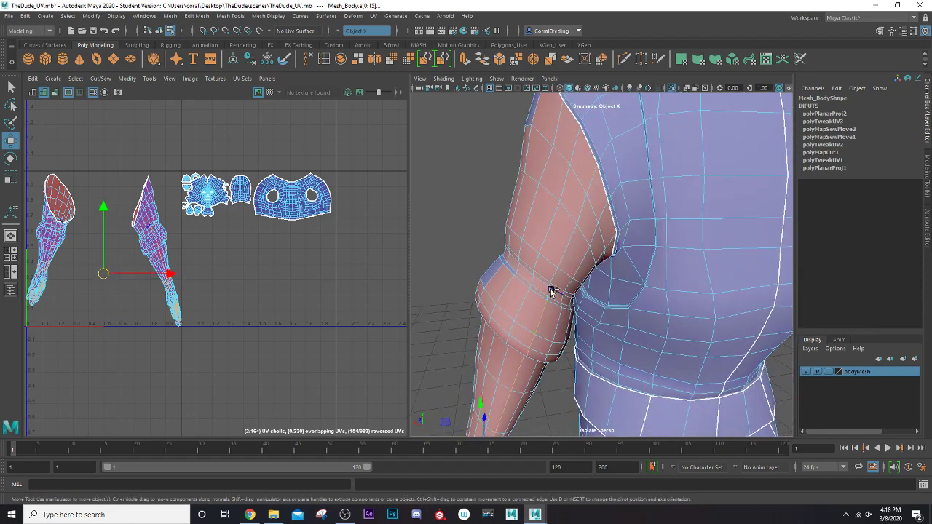
{"action": "scroll", "coordinate": [549, 301], "scroll_direction": "up", "scroll_amount": 3}
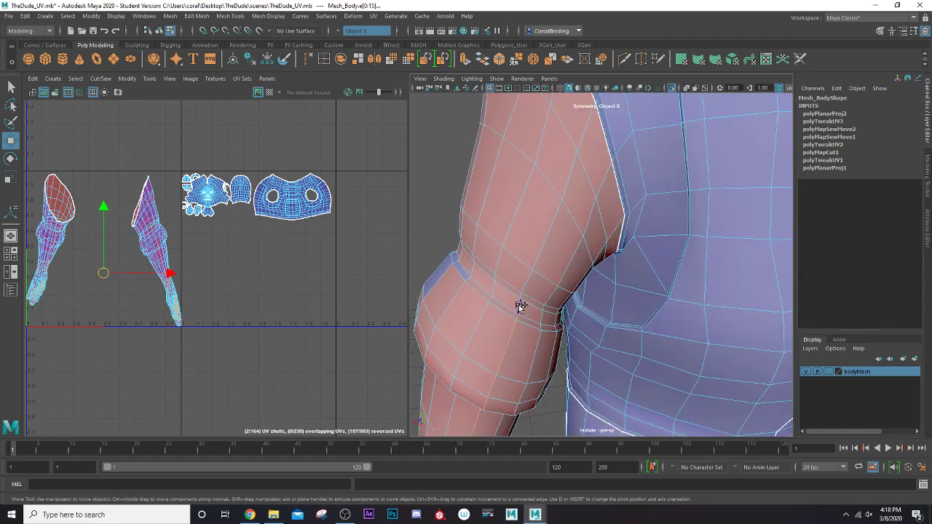
{"action": "left_click", "coordinate": [570, 196]}
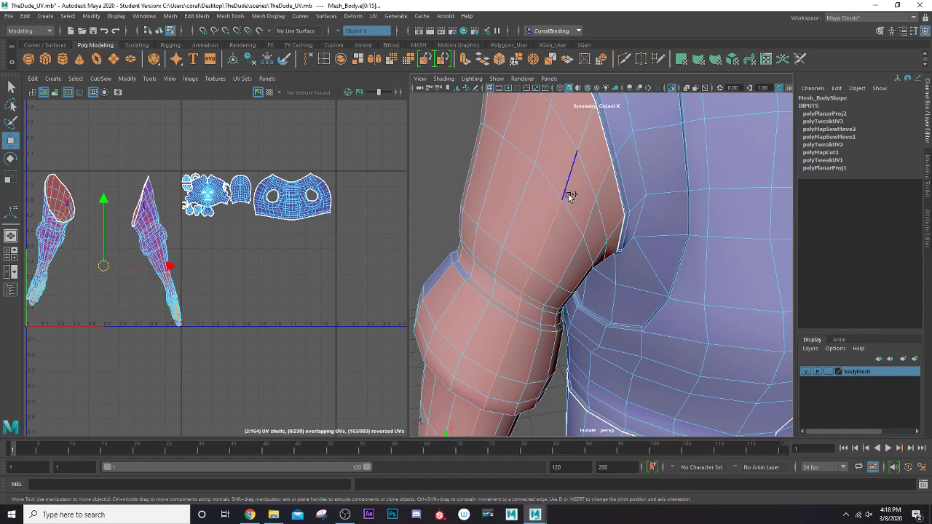
{"action": "middle_click_drag", "start_coordinate": [559, 176], "coordinate": [508, 272], "text": "alt"}
{"action": "mouse_move", "coordinate": [513, 295]}
{"action": "left_mouse_down", "text": "alt"}
{"action": "mouse_move", "coordinate": [500, 306]}
{"action": "mouse_move", "coordinate": [516, 302]}
{"action": "left_mouse_up", "text": "alt"}
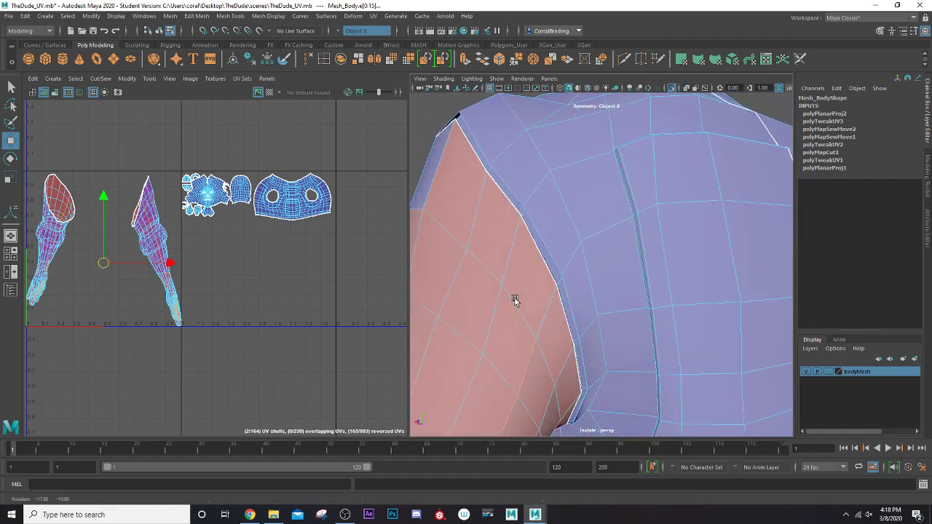
{"action": "left_click", "coordinate": [542, 309], "text": "shift"}
{"action": "left_click_drag", "start_coordinate": [578, 289], "coordinate": [619, 279], "text": "alt"}
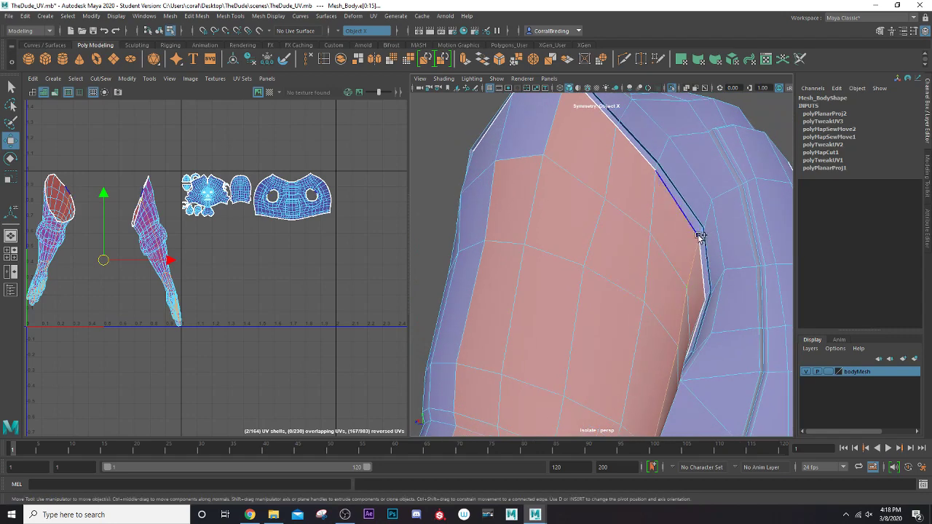
Cut the arm UVs along the selected seam edges.
{"action": "scroll", "coordinate": [204, 239], "scroll_direction": "up", "scroll_amount": 3}
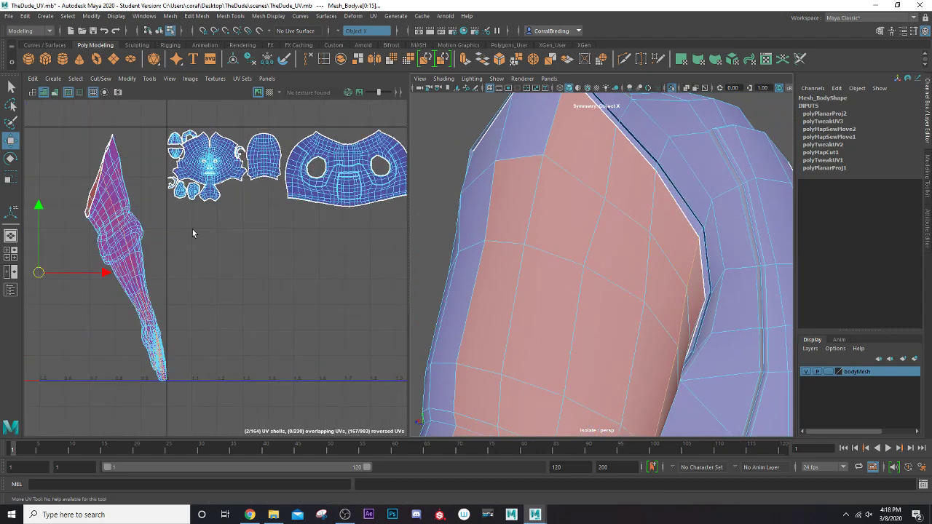
{"action": "middle_click_drag", "start_coordinate": [193, 230], "coordinate": [265, 299], "text": "alt"}
{"action": "scroll", "coordinate": [247, 286], "scroll_direction": "up", "scroll_amount": 1}
{"action": "scroll", "coordinate": [247, 287], "scroll_direction": "down", "scroll_amount": 3}
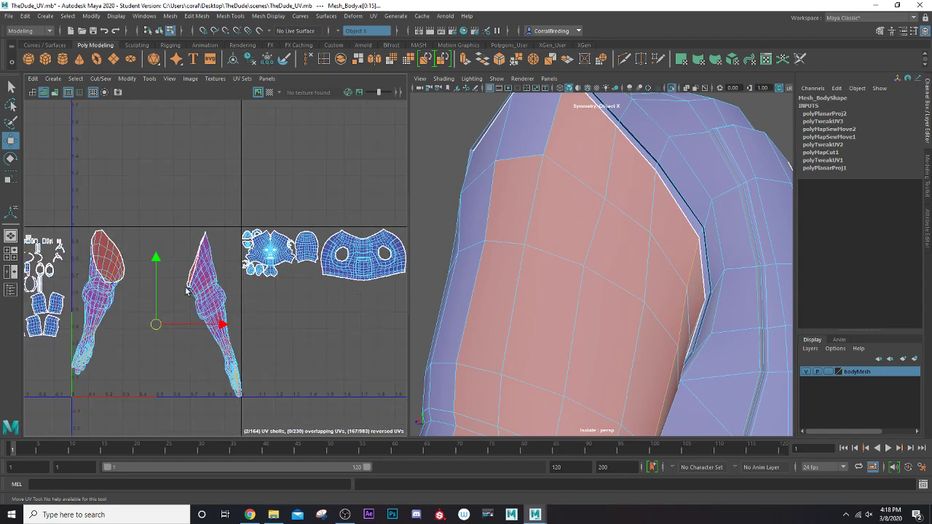
{"action": "key", "text": "shift+x"}
{"action": "middle_click_drag", "start_coordinate": [177, 282], "coordinate": [223, 222], "text": "alt"}
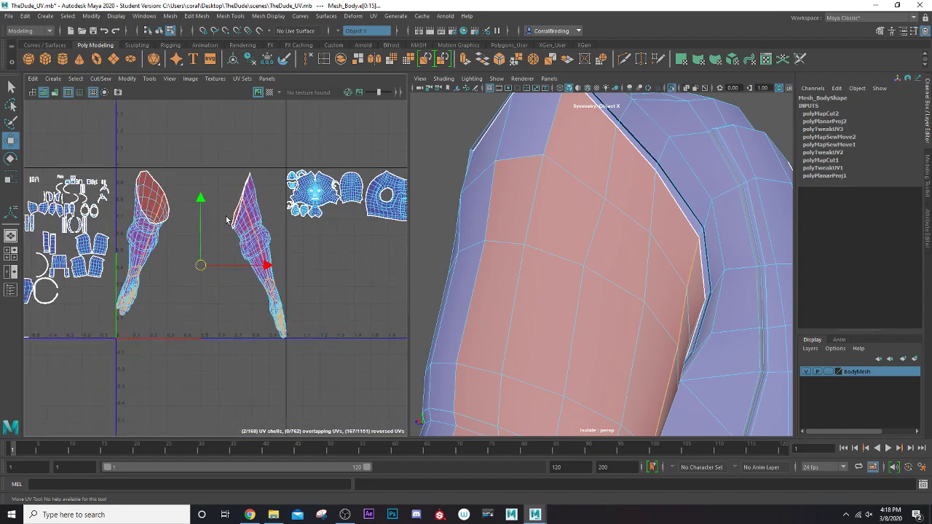
Unfold the two arm UV shells and move them beneath the head and shirt shells.
{"action": "right_click_drag", "start_coordinate": [187, 226], "coordinate": [169, 216]}
{"action": "left_click", "coordinate": [256, 251]}
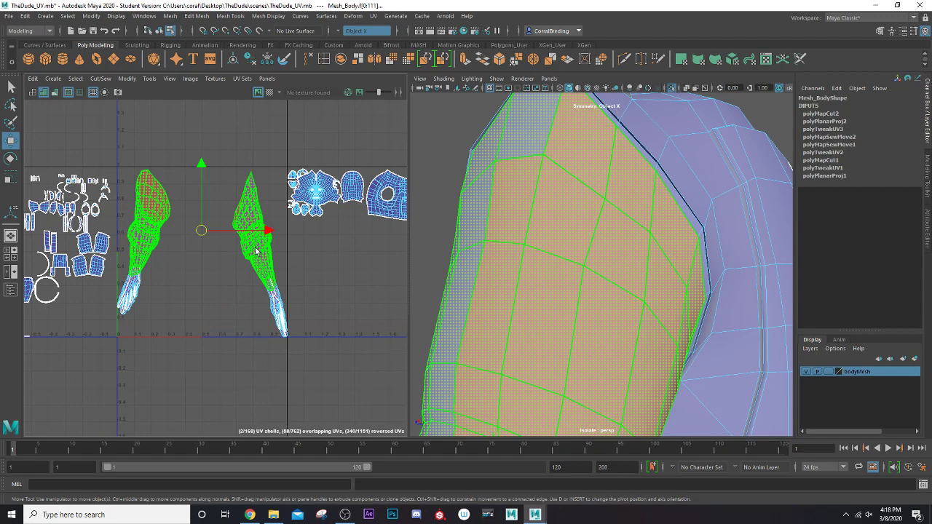
{"action": "key", "text": "ctrl+u"}
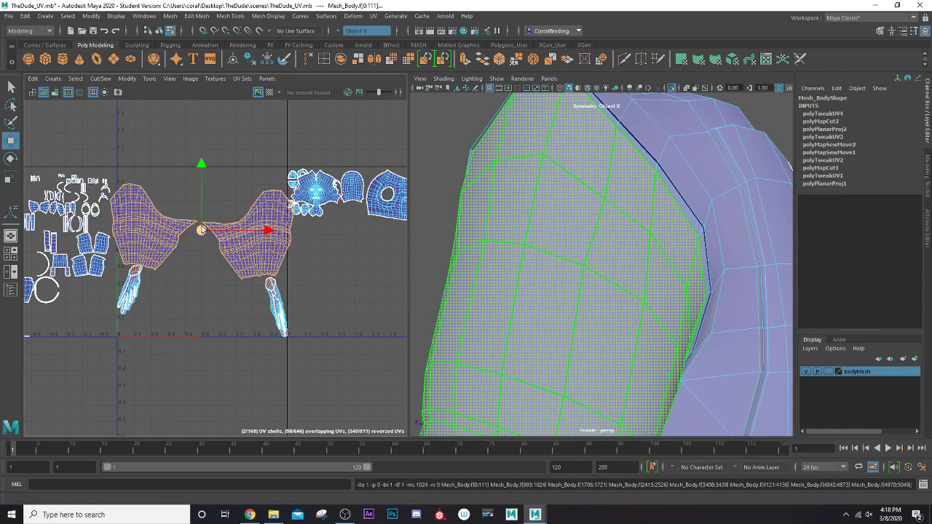
{"action": "left_click_drag", "start_coordinate": [202, 229], "coordinate": [371, 284]}
Unfold the first pair of hand shells and move it upward, and unfold the remaining overlapping pair.
{"action": "left_click", "coordinate": [286, 326]}
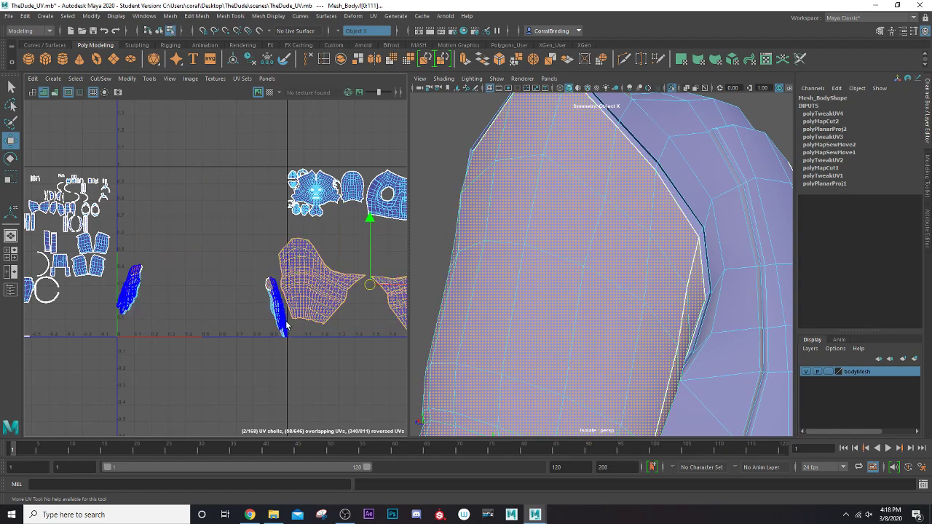
{"action": "key", "text": "ctrl+u"}
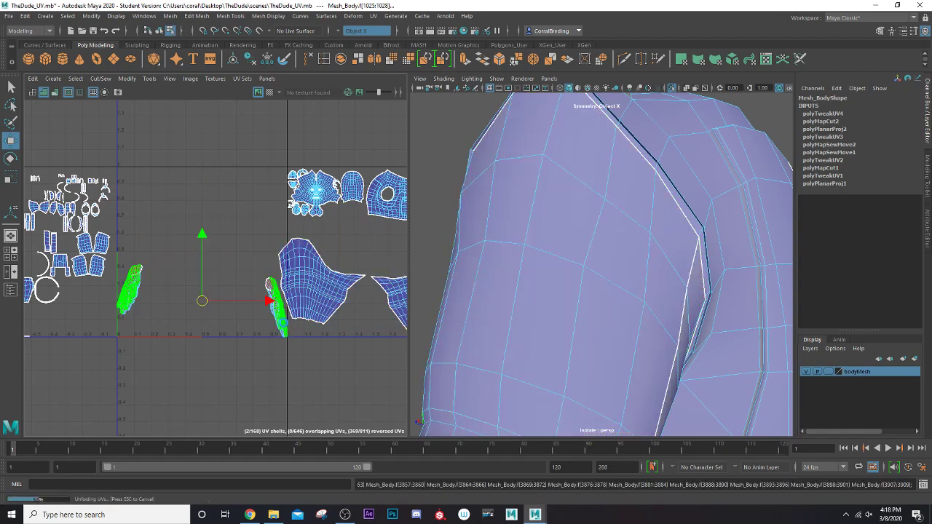
{"action": "left_click_drag", "start_coordinate": [195, 303], "coordinate": [195, 210]}
{"action": "left_click", "coordinate": [136, 293]}
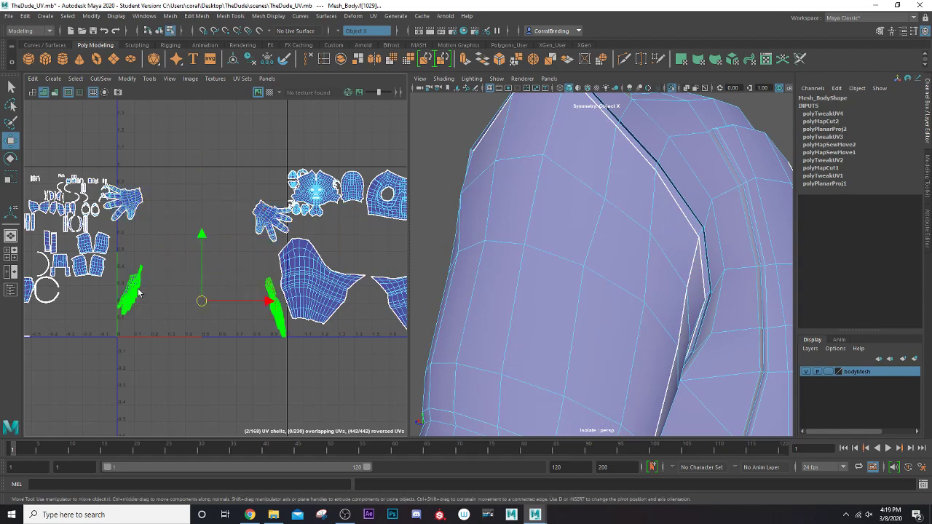
{"action": "key", "text": "ctrl+u"}
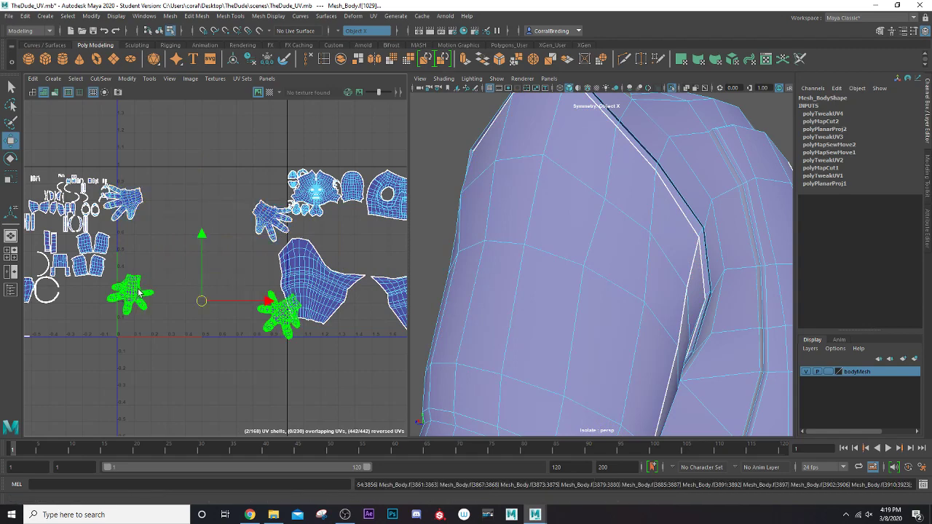
Turn on the checker map and examine the unfolded arm shells' checker size and distortion against the shirt.
{"action": "left_click", "coordinate": [318, 277]}
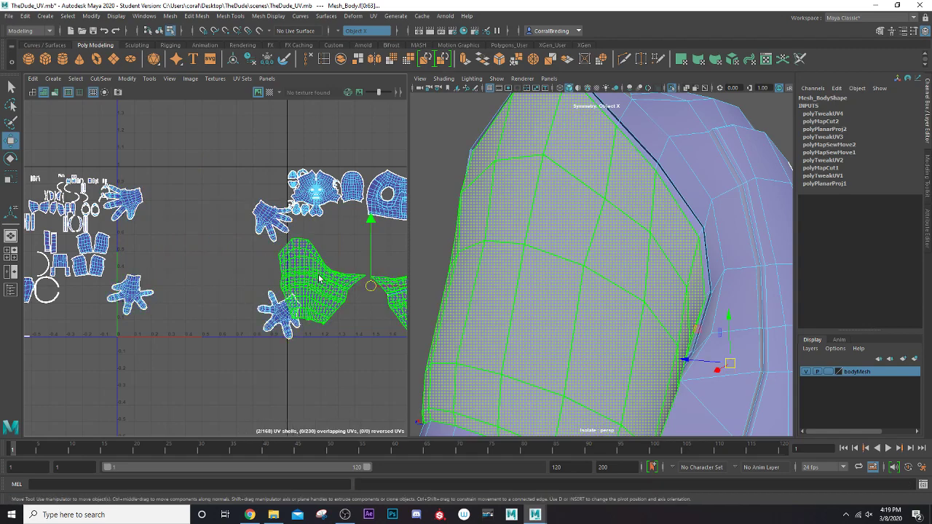
{"action": "middle_click_drag", "start_coordinate": [318, 277], "coordinate": [171, 275], "text": "alt"}
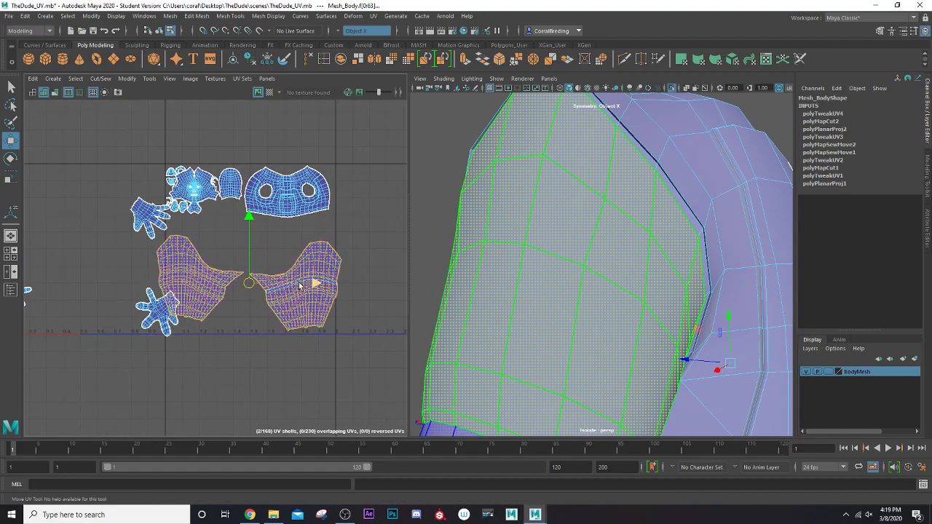
{"action": "scroll", "coordinate": [265, 355], "scroll_direction": "up", "scroll_amount": 5}
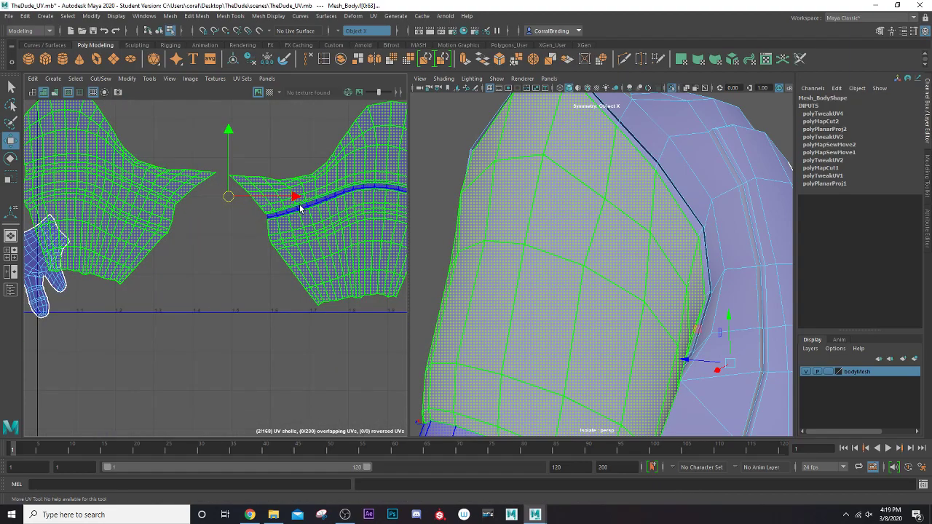
{"action": "scroll", "coordinate": [542, 272], "scroll_direction": "down", "scroll_amount": 5}
{"action": "left_click_drag", "start_coordinate": [628, 301], "coordinate": [678, 309], "text": "alt"}
{"action": "scroll", "coordinate": [295, 281], "scroll_direction": "down", "scroll_amount": 4}
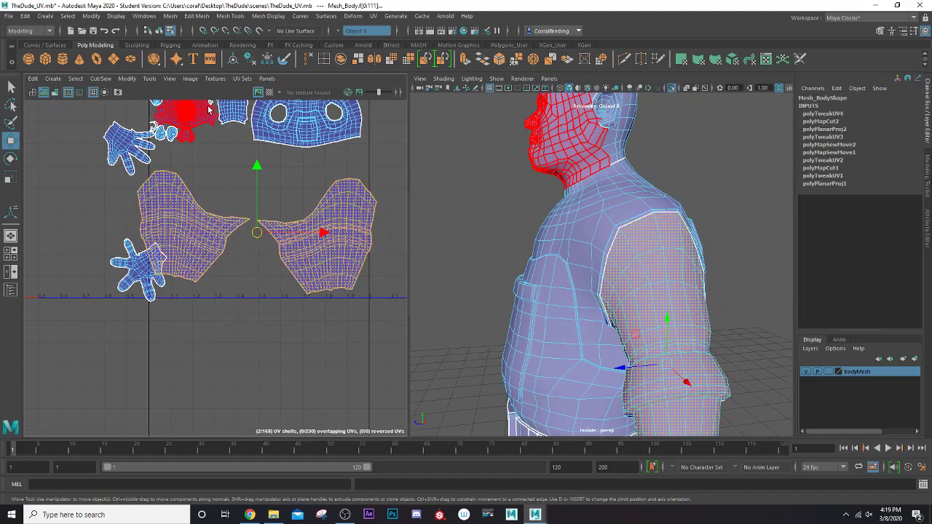
{"action": "left_click", "coordinate": [269, 94]}
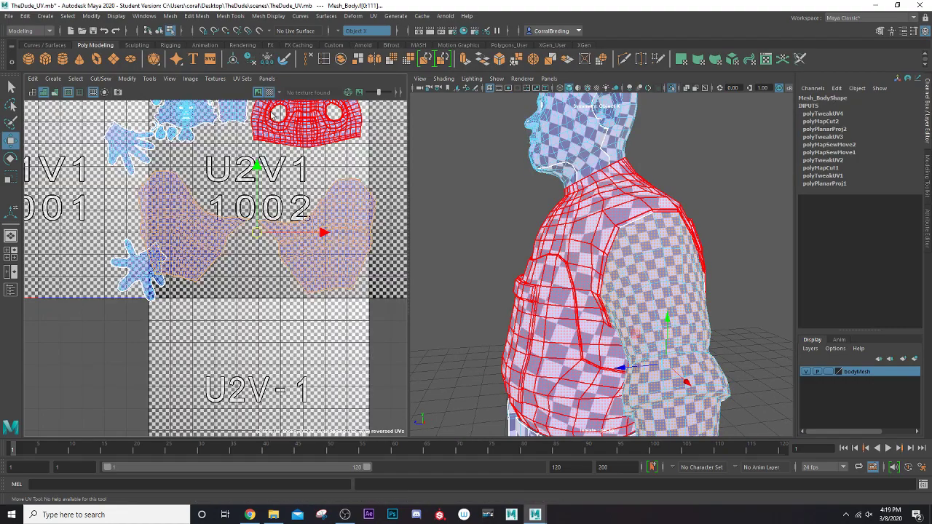
{"action": "left_click_drag", "start_coordinate": [593, 336], "coordinate": [525, 312], "text": "alt"}
{"action": "middle_click_drag", "start_coordinate": [524, 311], "coordinate": [579, 300], "text": "alt"}
{"action": "left_click_drag", "start_coordinate": [579, 300], "coordinate": [531, 282], "text": "alt"}
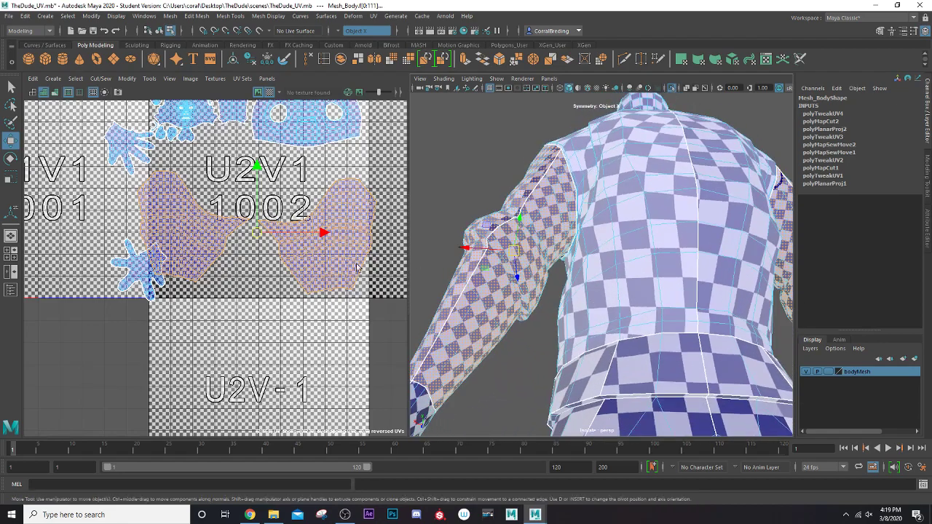
Try to scale the arm and hand UV shells down together.
{"action": "right_click_drag", "start_coordinate": [304, 265], "coordinate": [211, 256]}
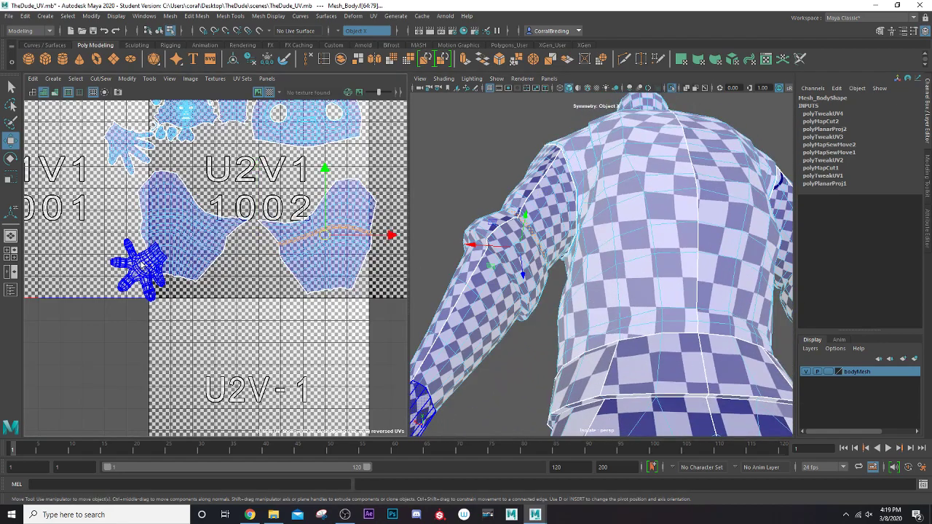
{"action": "left_click", "coordinate": [149, 258], "text": "shift"}
{"action": "left_click", "coordinate": [134, 149], "text": "shift"}
{"action": "scroll", "coordinate": [431, 353], "scroll_direction": "down", "scroll_amount": 6}
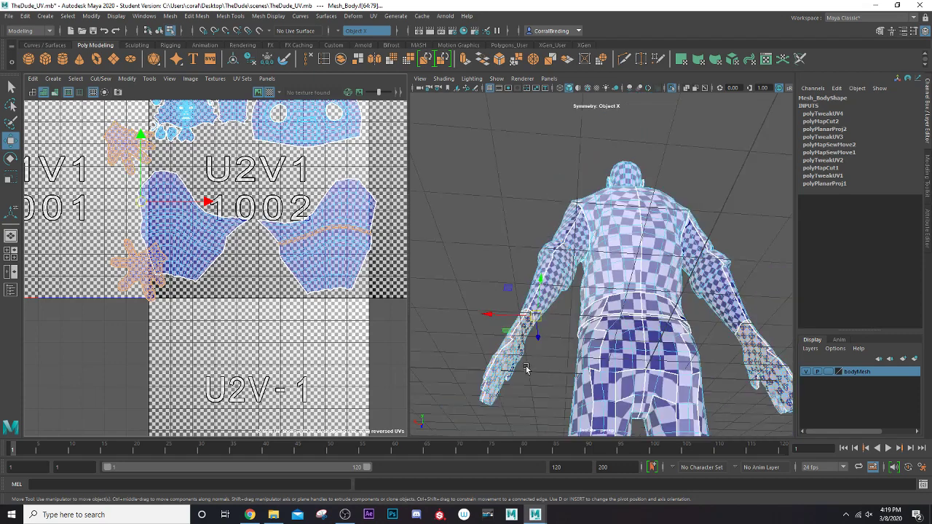
{"action": "left_click_drag", "start_coordinate": [526, 368], "coordinate": [553, 390], "text": "alt"}
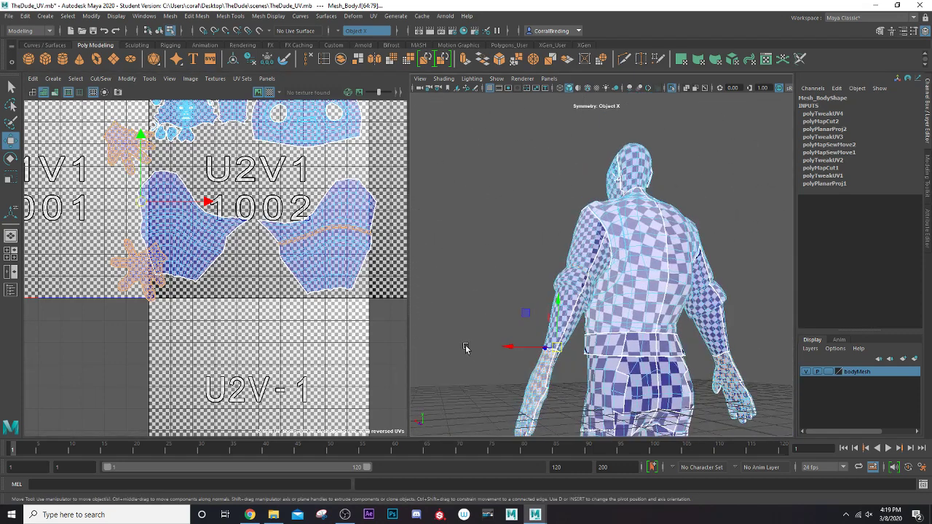
{"action": "key", "text": "r"}
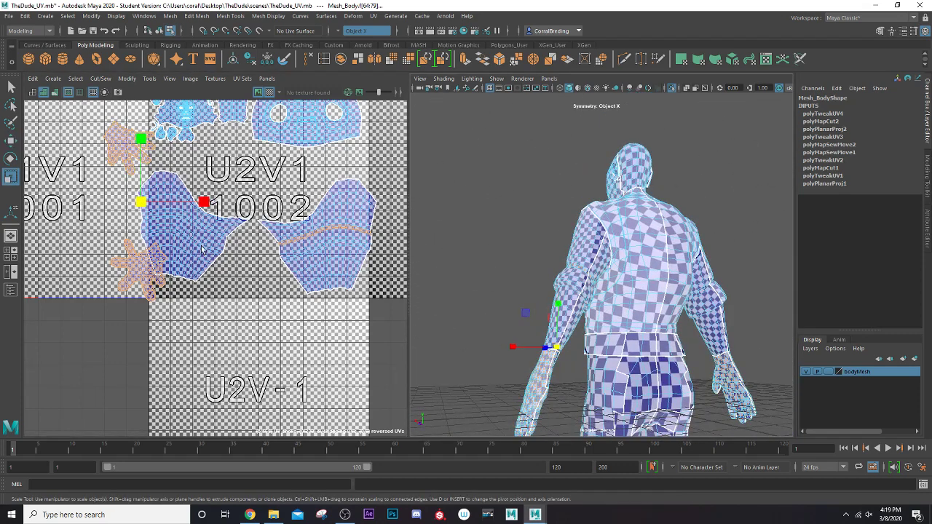
{"action": "left_click", "coordinate": [330, 222], "text": "shift"}
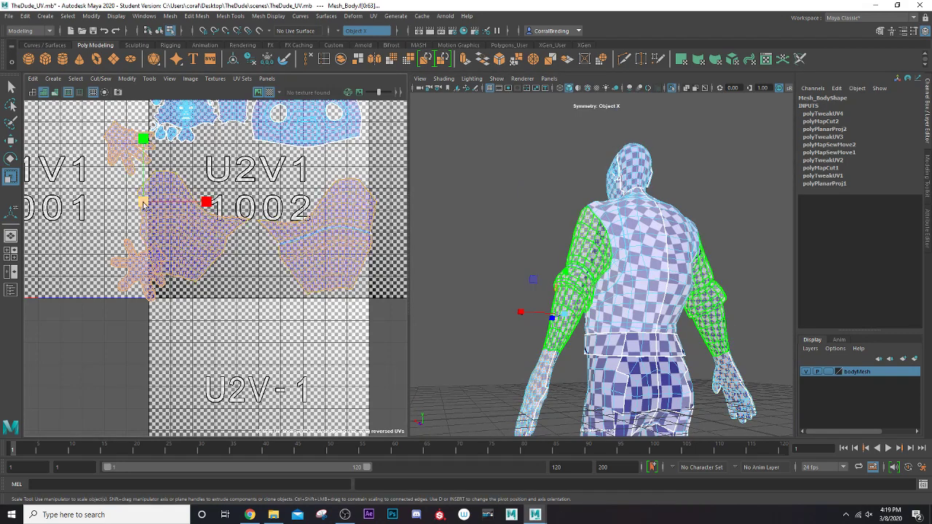
{"action": "left_click_drag", "start_coordinate": [144, 203], "coordinate": [129, 203]}
{"action": "key", "text": "ctrl+z"}
{"action": "scroll", "coordinate": [298, 221], "scroll_direction": "up", "scroll_amount": 3}
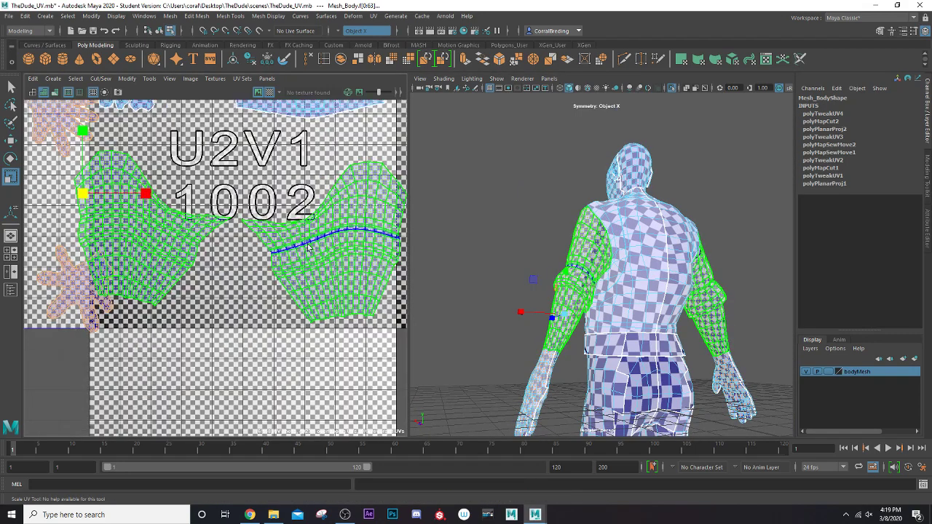
{"action": "left_click", "coordinate": [303, 245], "text": "shift"}
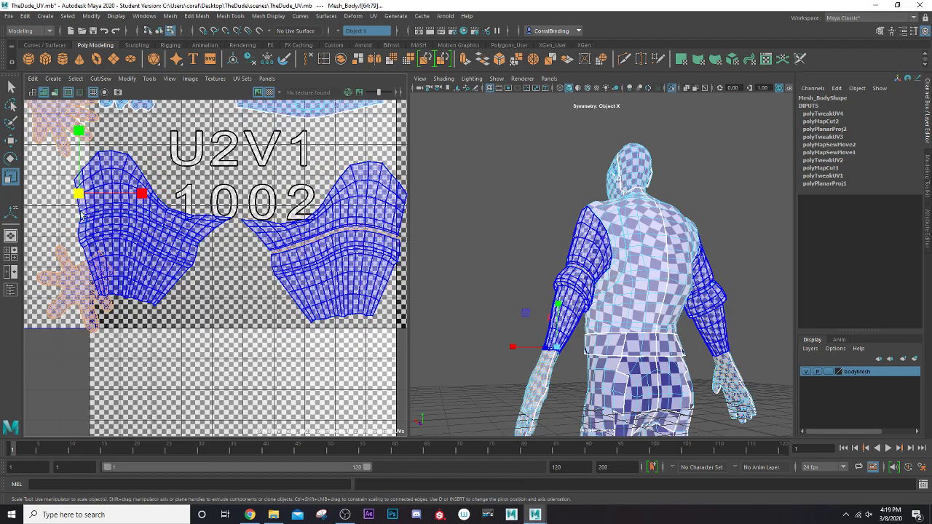
{"action": "left_click_drag", "start_coordinate": [80, 194], "coordinate": [78, 194]}
{"action": "key", "text": "ctrl+z"}
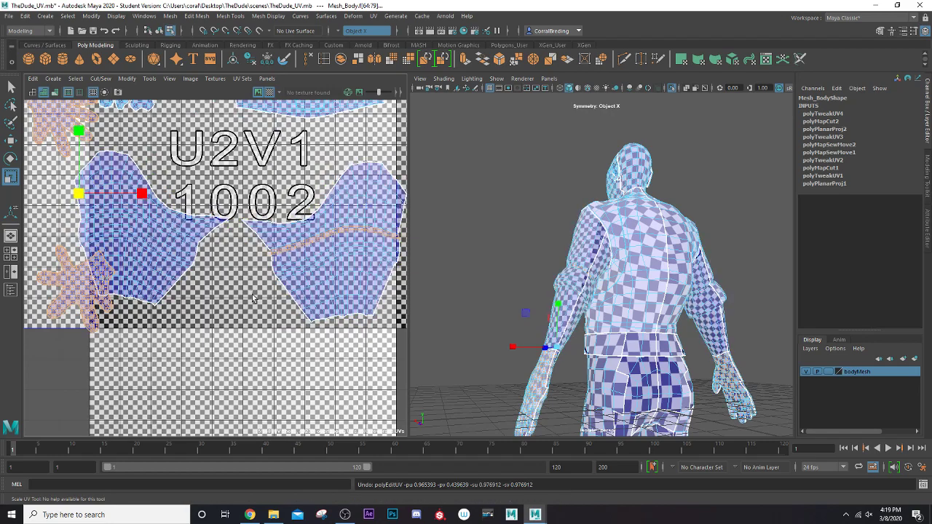
{"action": "left_click", "coordinate": [253, 298]}
{"action": "left_click", "coordinate": [293, 280]}
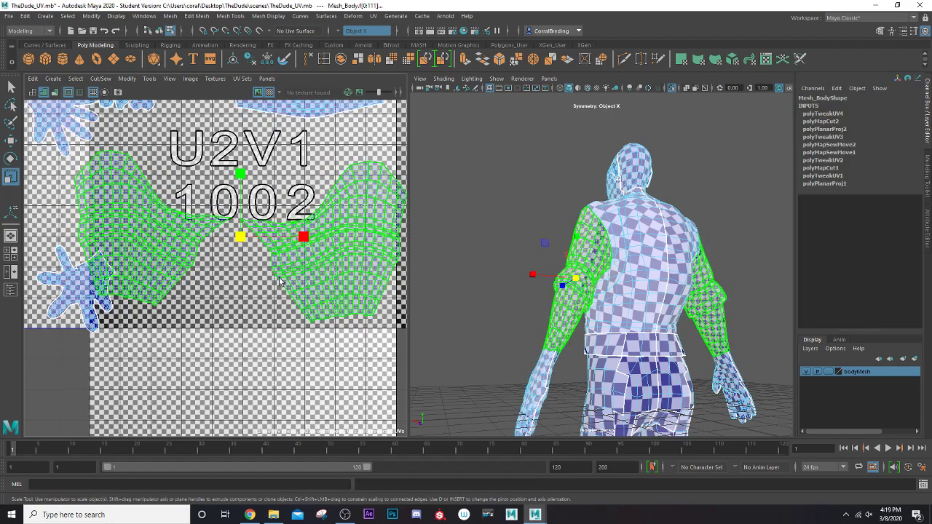
{"action": "left_click", "coordinate": [84, 306], "text": "shift"}
{"action": "left_click", "coordinate": [70, 138], "text": "shift"}
{"action": "scroll", "coordinate": [205, 240], "scroll_direction": "down", "scroll_amount": 3}
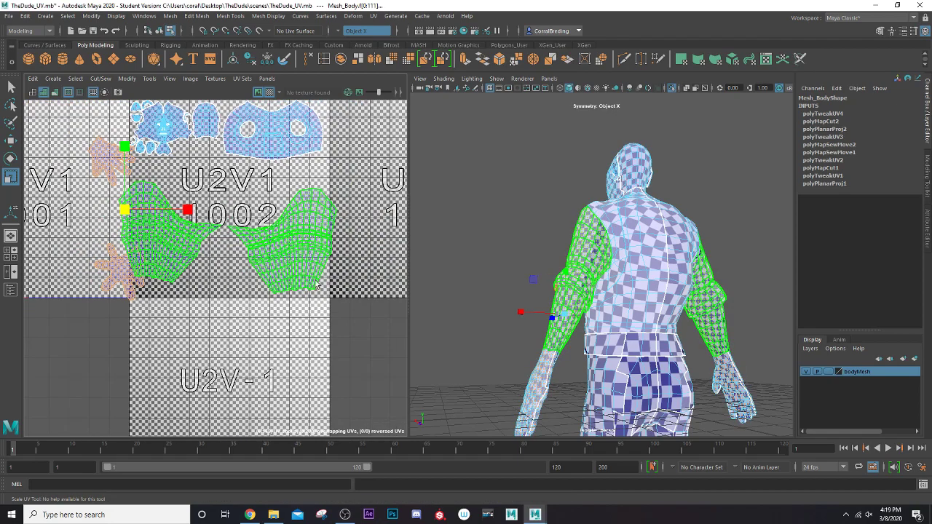
{"action": "left_click", "coordinate": [247, 271]}
{"action": "scroll", "coordinate": [257, 263], "scroll_direction": "up", "scroll_amount": 3}
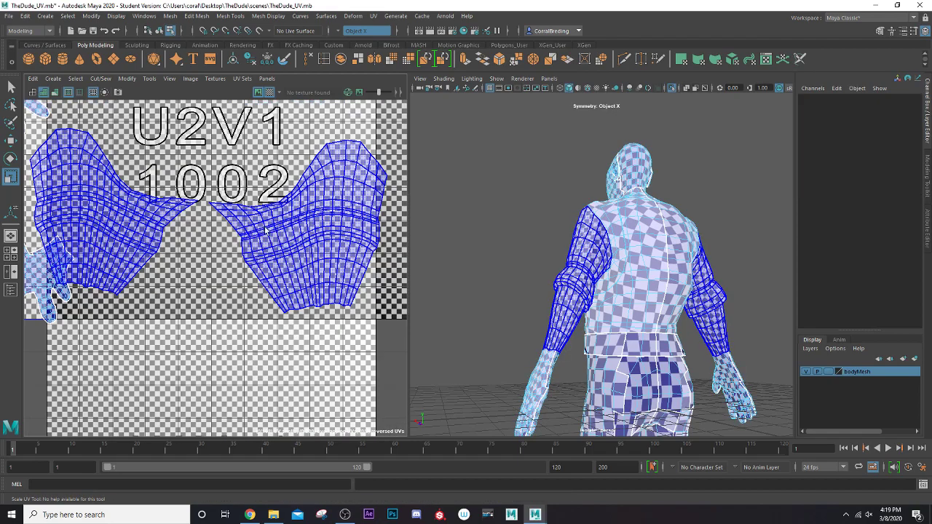
Scale only the two arm UV shells down until their checkers match the shirt's, checking the fit on the model.
{"action": "left_click", "coordinate": [266, 230]}
{"action": "left_click_drag", "start_coordinate": [208, 221], "coordinate": [174, 231]}
{"action": "left_click_drag", "start_coordinate": [174, 231], "coordinate": [170, 233]}
{"action": "middle_click_drag", "start_coordinate": [170, 232], "coordinate": [173, 231]}
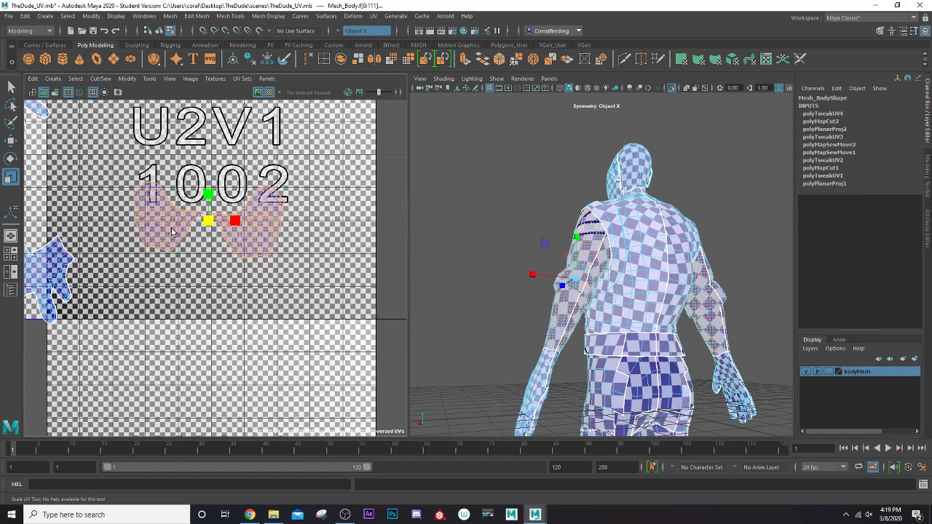
{"action": "left_click_drag", "start_coordinate": [536, 267], "coordinate": [689, 285], "text": "alt"}
{"action": "scroll", "coordinate": [688, 285], "scroll_direction": "up", "scroll_amount": 3}
{"action": "scroll", "coordinate": [688, 286], "scroll_direction": "up", "scroll_amount": 5}
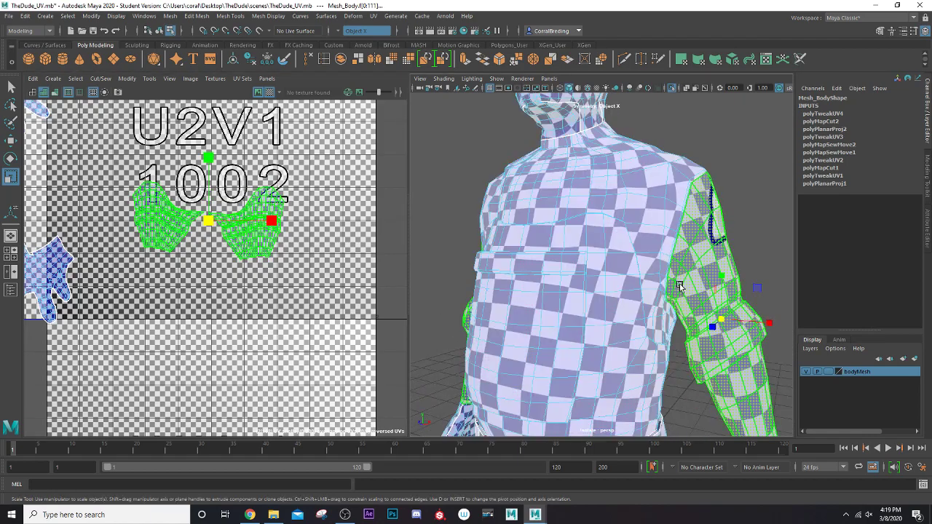
Try to scale down only the lower pair of hand UV shells.
{"action": "scroll", "coordinate": [168, 257], "scroll_direction": "down", "scroll_amount": 4}
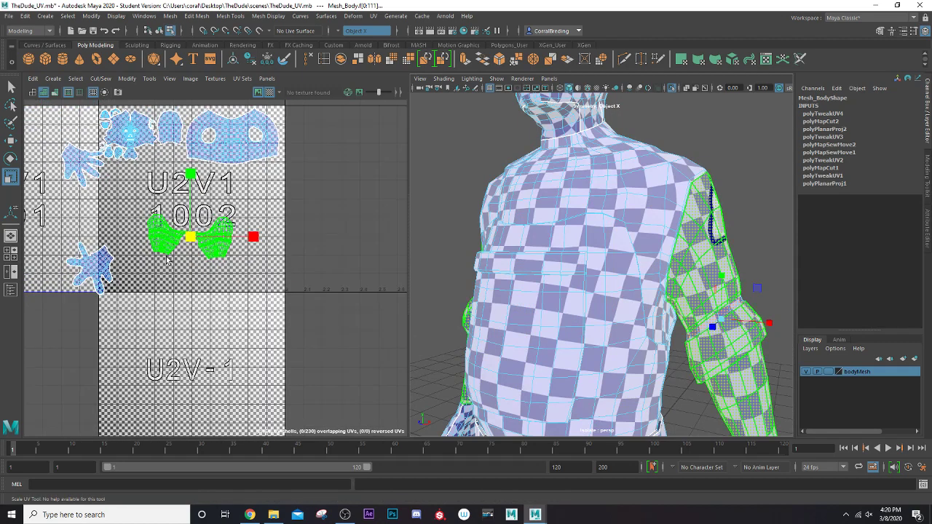
{"action": "left_click", "coordinate": [111, 267]}
{"action": "scroll", "coordinate": [111, 268], "scroll_direction": "down", "scroll_amount": 3}
{"action": "middle_click_drag", "start_coordinate": [116, 266], "coordinate": [203, 256], "text": "alt"}
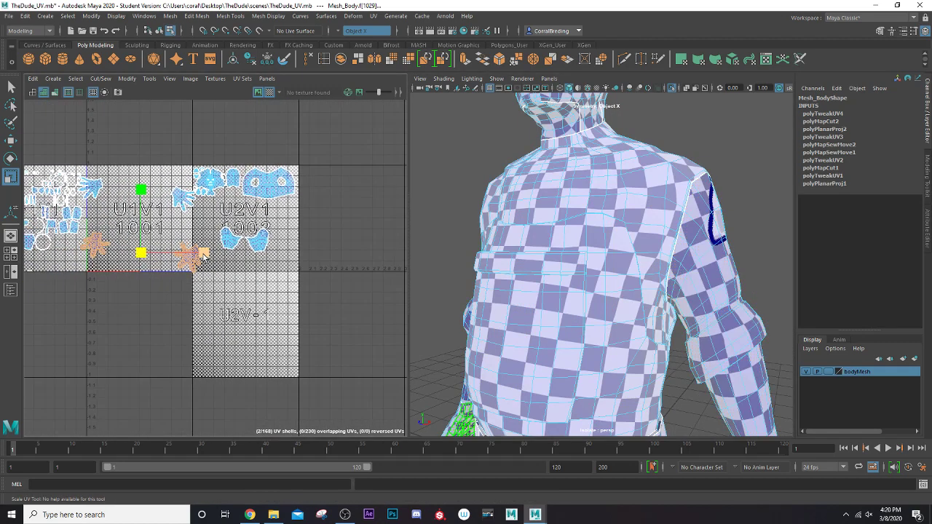
{"action": "left_click_drag", "start_coordinate": [140, 257], "coordinate": [129, 263]}
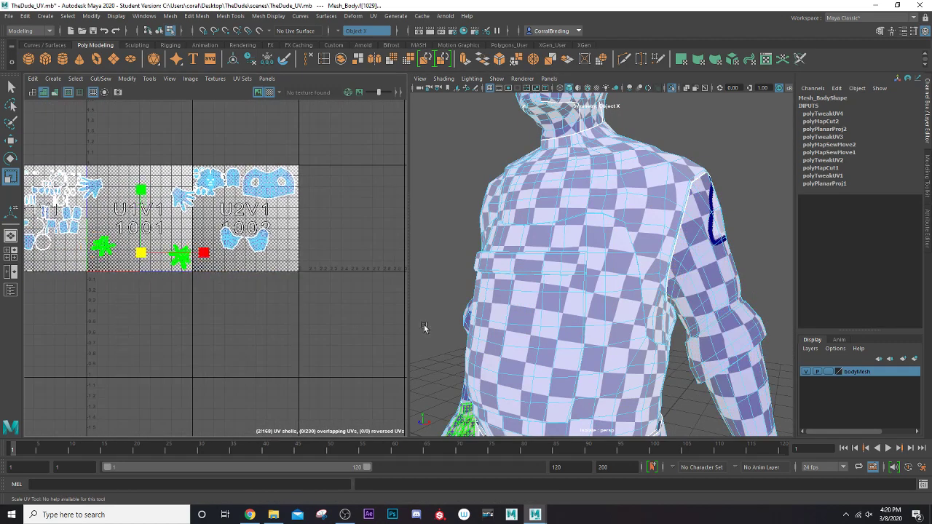
{"action": "key", "text": "ctrl+z"}
{"action": "key", "text": "ctrl+z"}
Select all four hand UV shells and scale them down together so their checkers match the rest of the body.
{"action": "left_click", "coordinate": [191, 206], "text": "shift"}
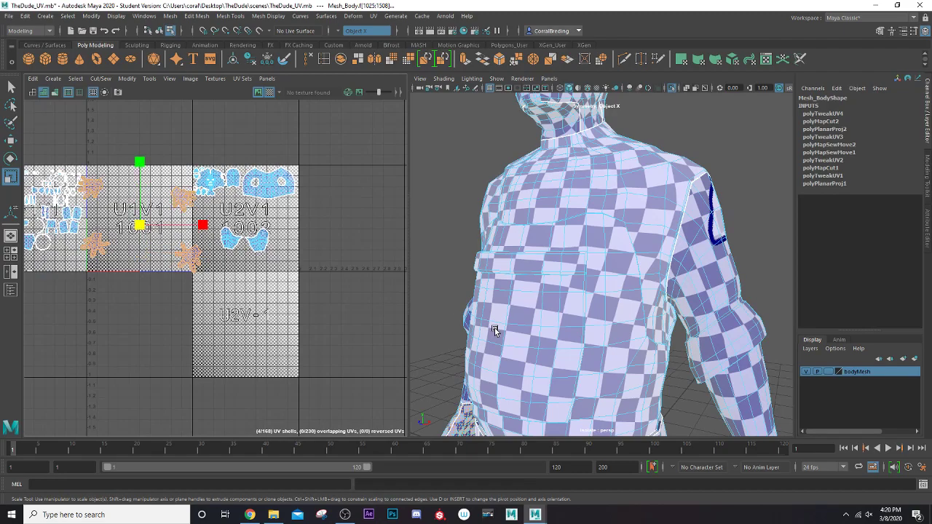
{"action": "middle_click_drag", "start_coordinate": [457, 352], "coordinate": [456, 274], "text": "alt"}
{"action": "left_click_drag", "start_coordinate": [456, 275], "coordinate": [581, 296], "text": "alt"}
{"action": "middle_click_drag", "start_coordinate": [580, 296], "coordinate": [691, 190], "text": "alt"}
{"action": "right_click_drag", "start_coordinate": [691, 189], "coordinate": [619, 254], "text": "alt"}
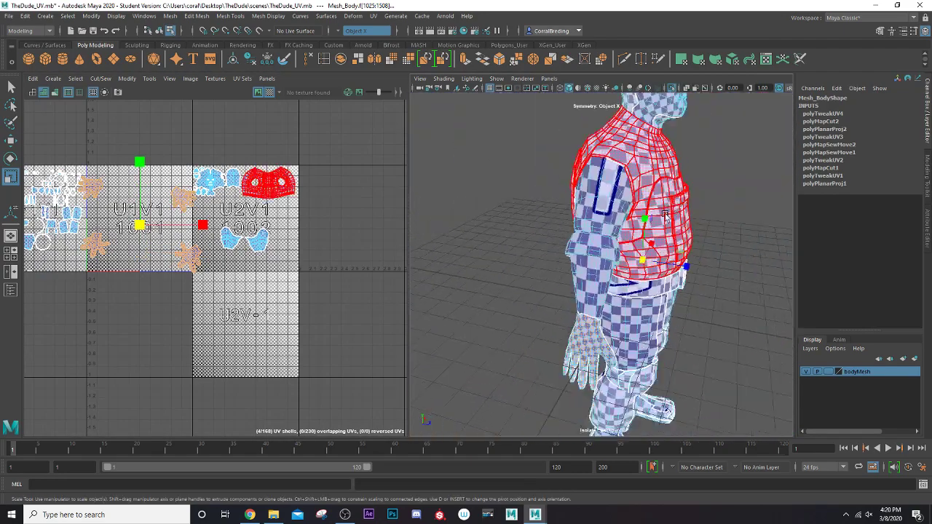
{"action": "left_click_drag", "start_coordinate": [613, 263], "coordinate": [596, 247], "text": "alt"}
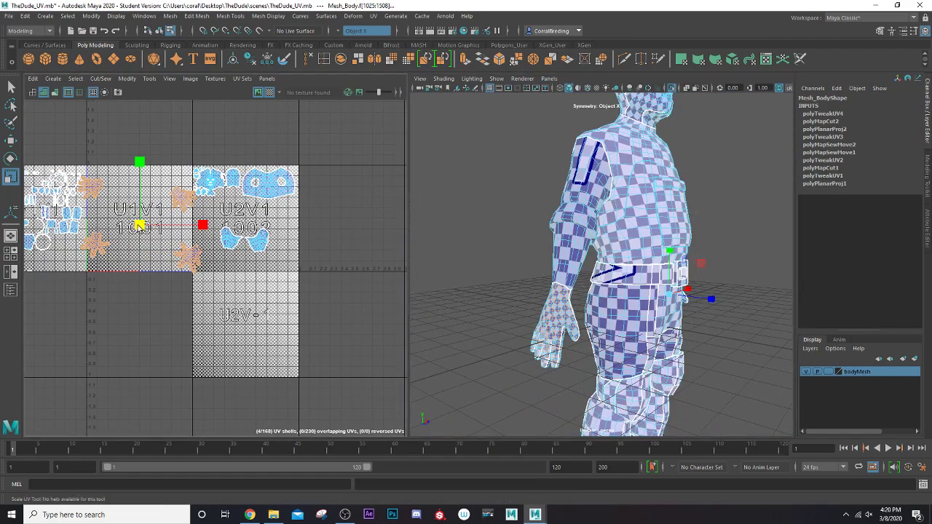
{"action": "left_click_drag", "start_coordinate": [139, 226], "coordinate": [114, 241]}
Move the four hand shells into UV tile 1002 and turn symmetry off.
{"action": "scroll", "coordinate": [114, 241], "scroll_direction": "up", "scroll_amount": 3}
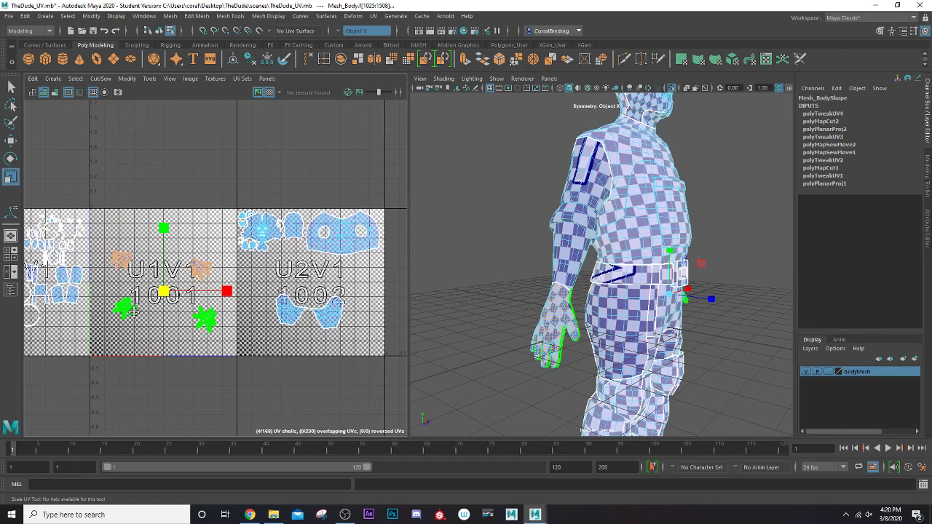
{"action": "key", "text": "w"}
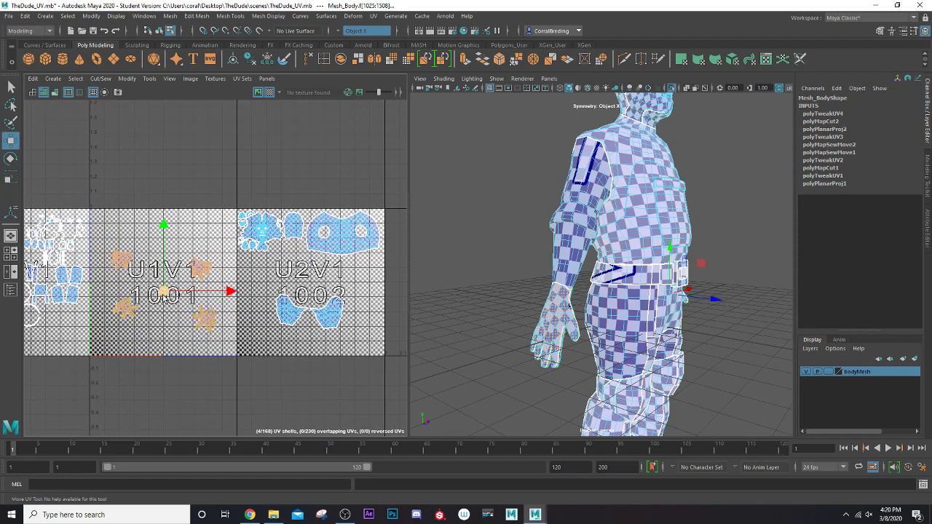
{"action": "left_click_drag", "start_coordinate": [164, 292], "coordinate": [292, 297]}
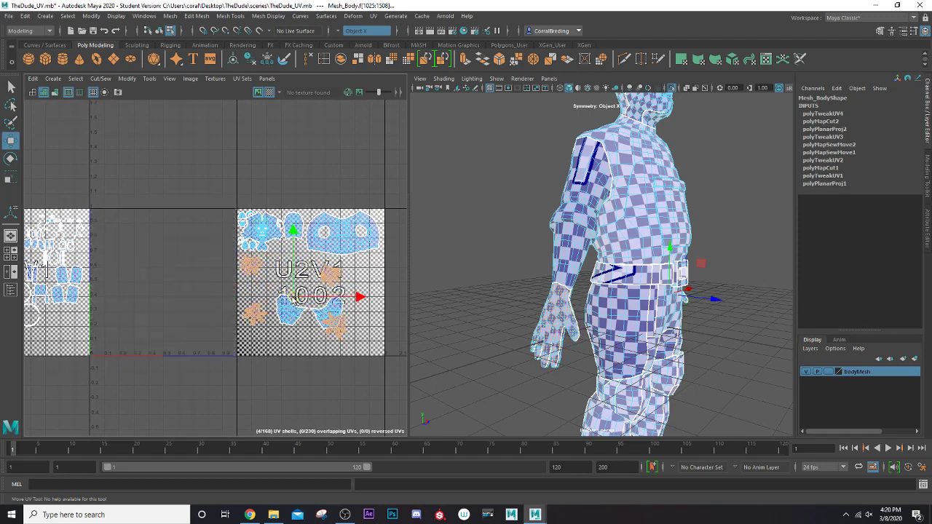
{"action": "left_click", "coordinate": [253, 316]}
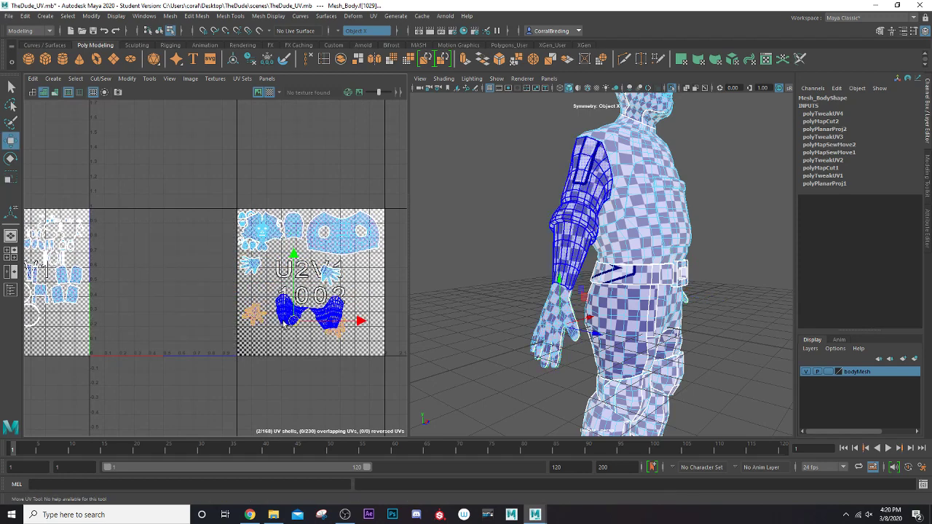
{"action": "left_click", "coordinate": [341, 32]}
{"action": "left_click", "coordinate": [356, 40]}
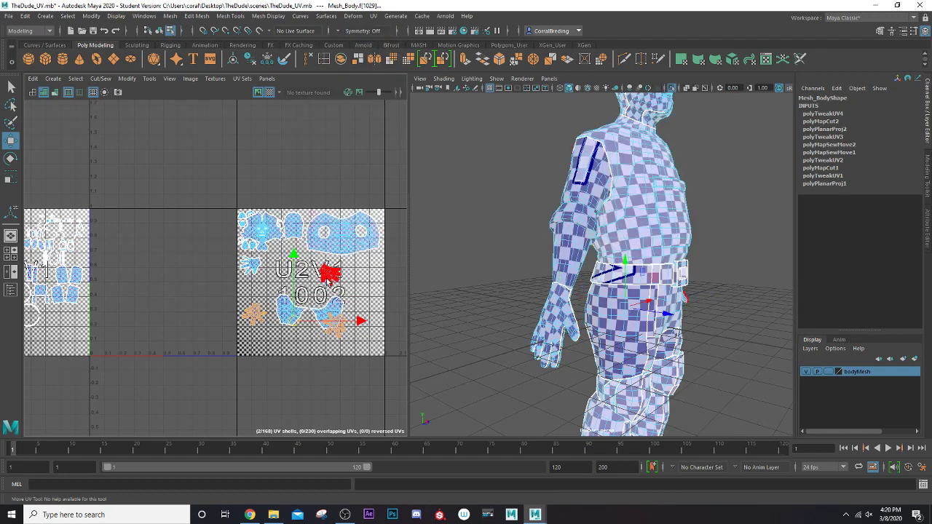
Stack the remaining three hand shells individually in a column under the first, along the left border of tile 1002.
{"action": "left_click", "coordinate": [255, 318]}
{"action": "left_click_drag", "start_coordinate": [261, 316], "coordinate": [256, 291]}
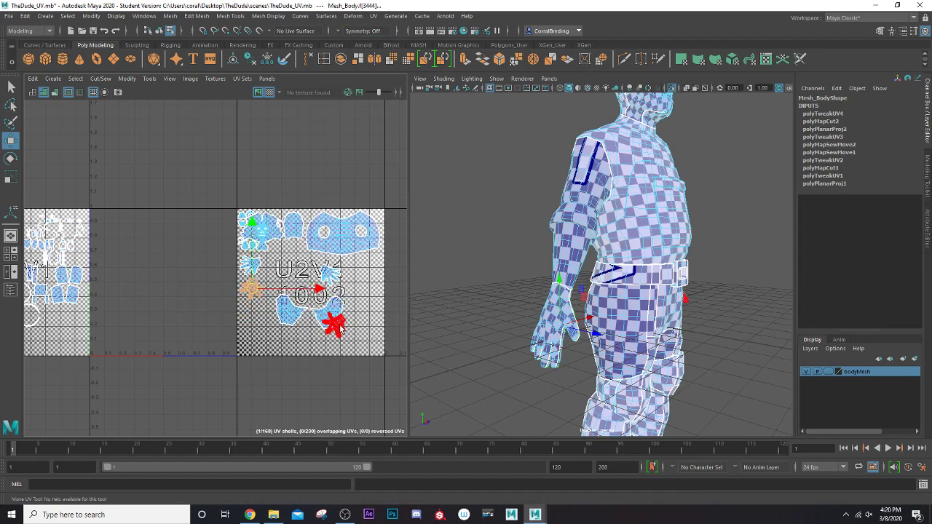
{"action": "left_click", "coordinate": [335, 326]}
{"action": "left_click_drag", "start_coordinate": [328, 325], "coordinate": [253, 314]}
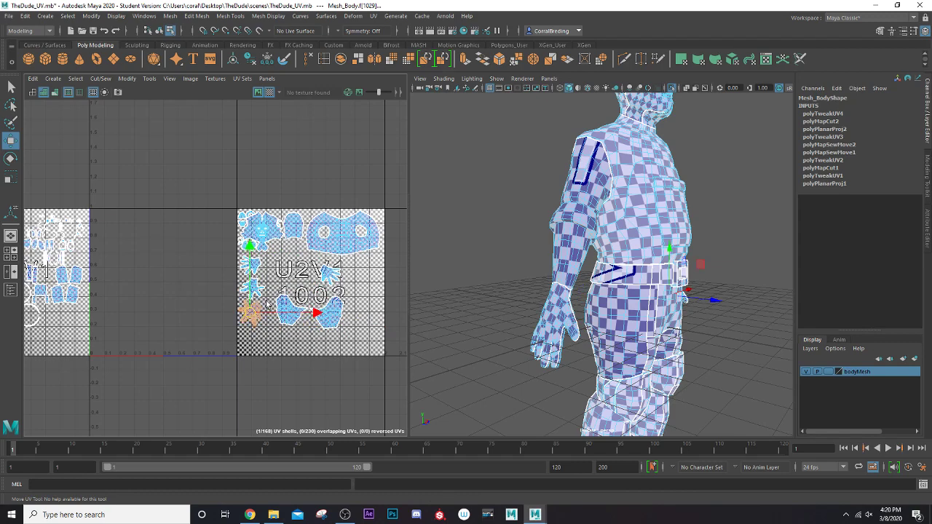
{"action": "left_click", "coordinate": [325, 280]}
{"action": "left_click_drag", "start_coordinate": [330, 280], "coordinate": [248, 342]}
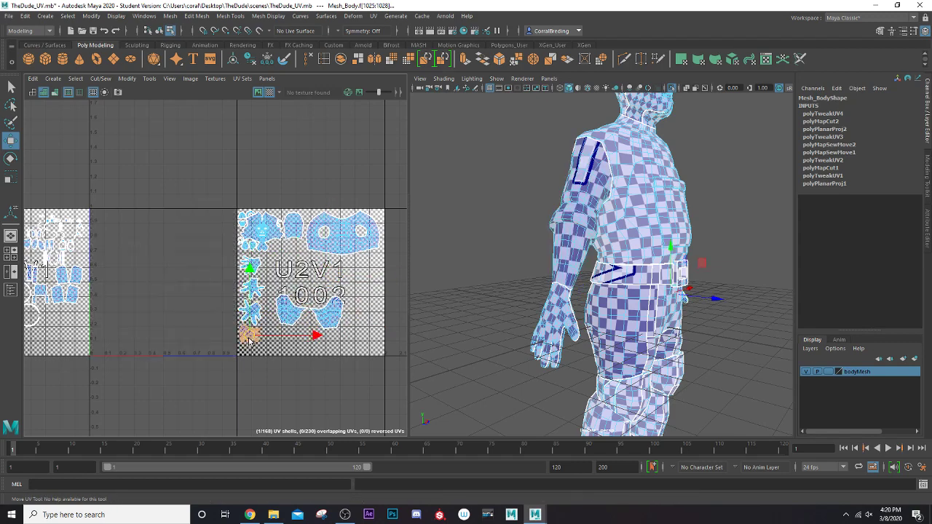
Move one arm shell up beneath the head shells, then rotate the other arm shell and nest it just below.
{"action": "left_click", "coordinate": [289, 318]}
{"action": "left_click_drag", "start_coordinate": [293, 311], "coordinate": [287, 261]}
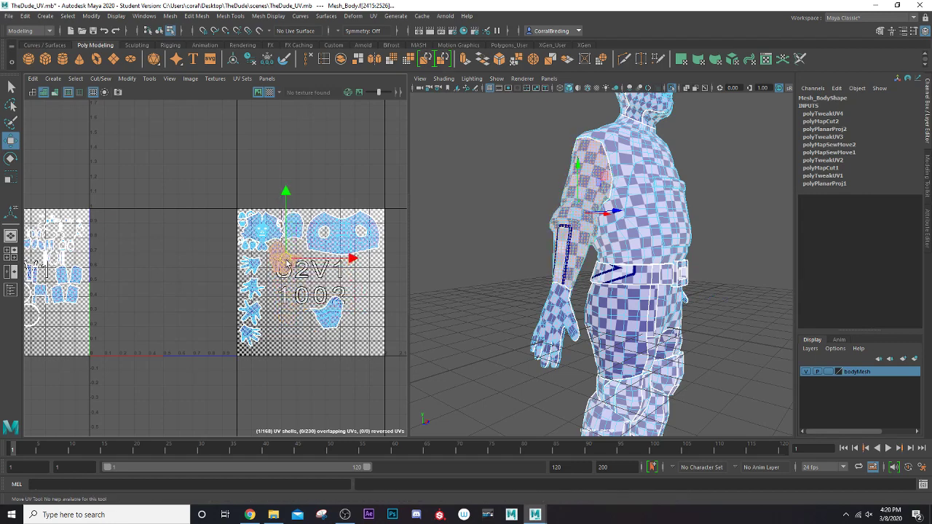
{"action": "left_click", "coordinate": [328, 315]}
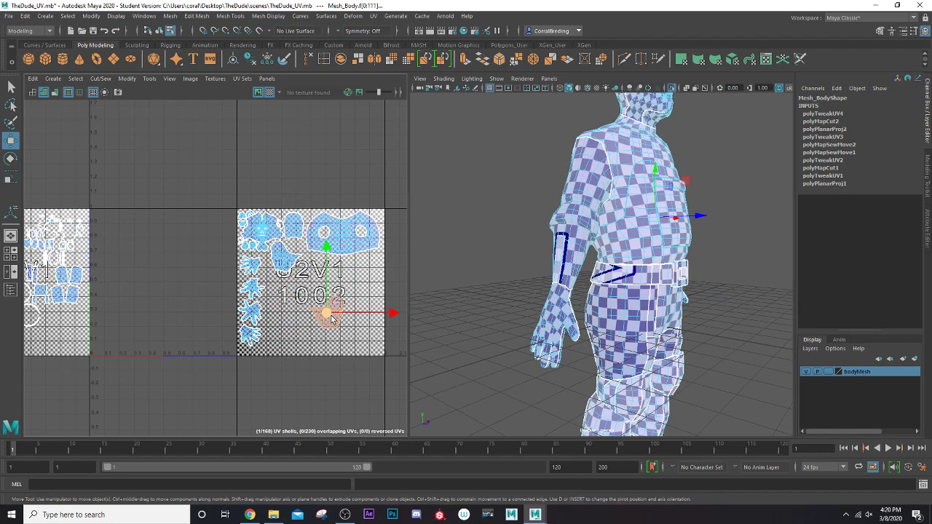
{"action": "key", "text": "e"}
{"action": "left_click_drag", "start_coordinate": [375, 277], "coordinate": [283, 283]}
{"action": "key", "text": "w"}
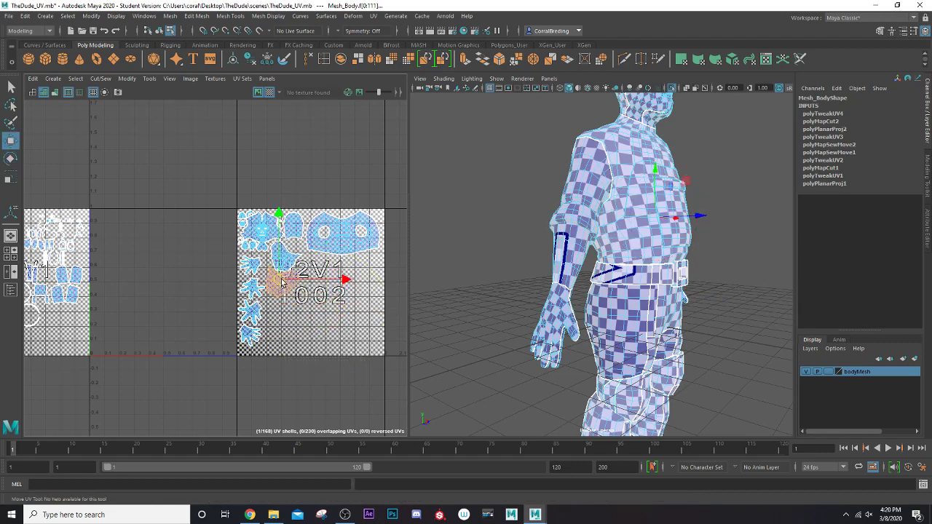
{"action": "scroll", "coordinate": [292, 285], "scroll_direction": "up", "scroll_amount": 6}
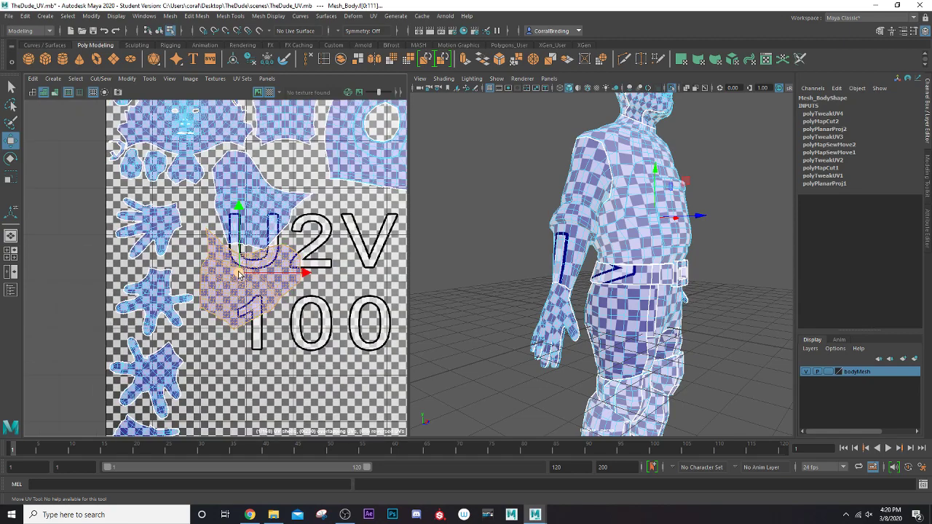
{"action": "left_click_drag", "start_coordinate": [239, 274], "coordinate": [237, 278]}
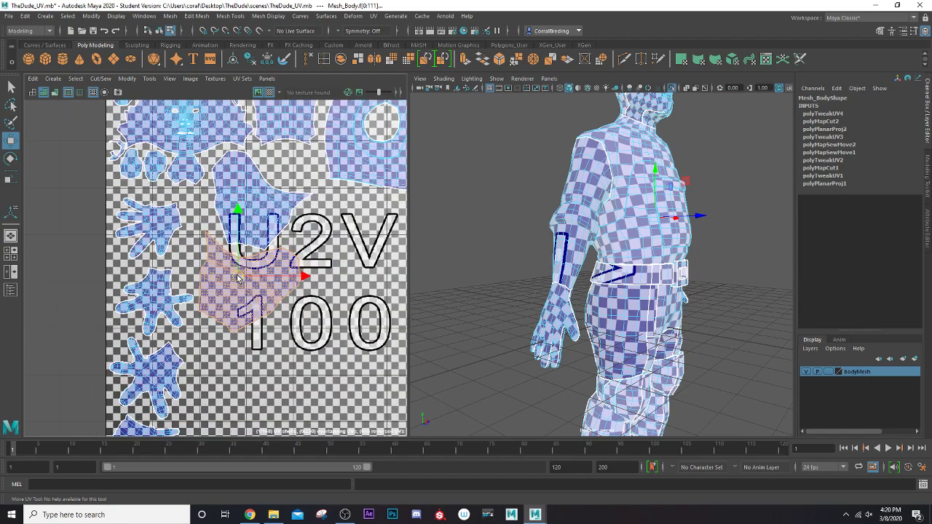
Review the shell layout in tile 1002 and the checker density on the front of the body.
{"action": "scroll", "coordinate": [239, 277], "scroll_direction": "down", "scroll_amount": 4}
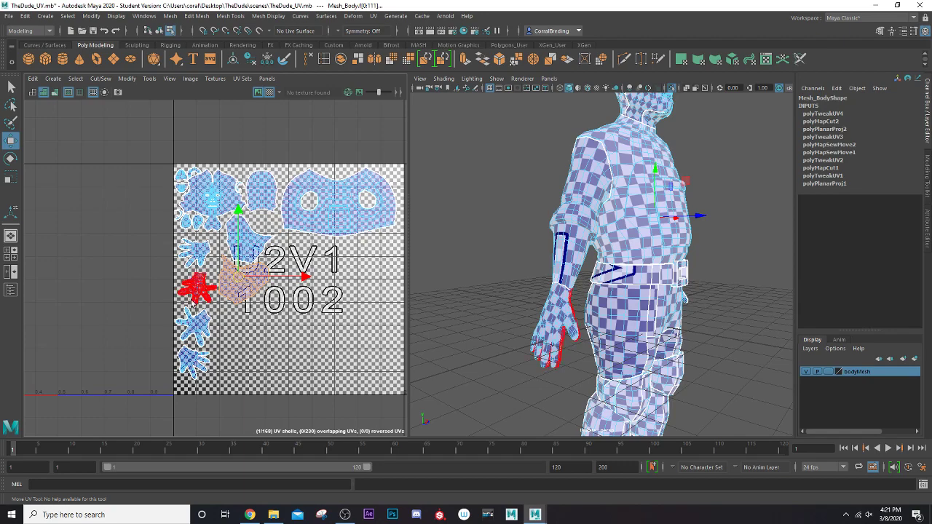
{"action": "scroll", "coordinate": [211, 300], "scroll_direction": "down", "scroll_amount": 3}
{"action": "left_click_drag", "start_coordinate": [606, 322], "coordinate": [562, 323], "text": "alt"}
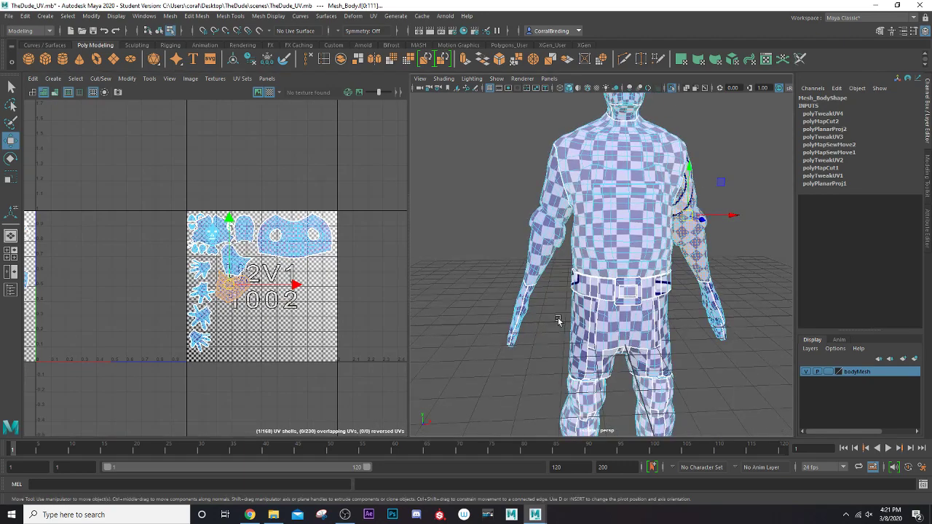
{"action": "scroll", "coordinate": [340, 299], "scroll_direction": "down", "scroll_amount": 1}
{"action": "scroll", "coordinate": [340, 299], "scroll_direction": "down", "scroll_amount": 2}
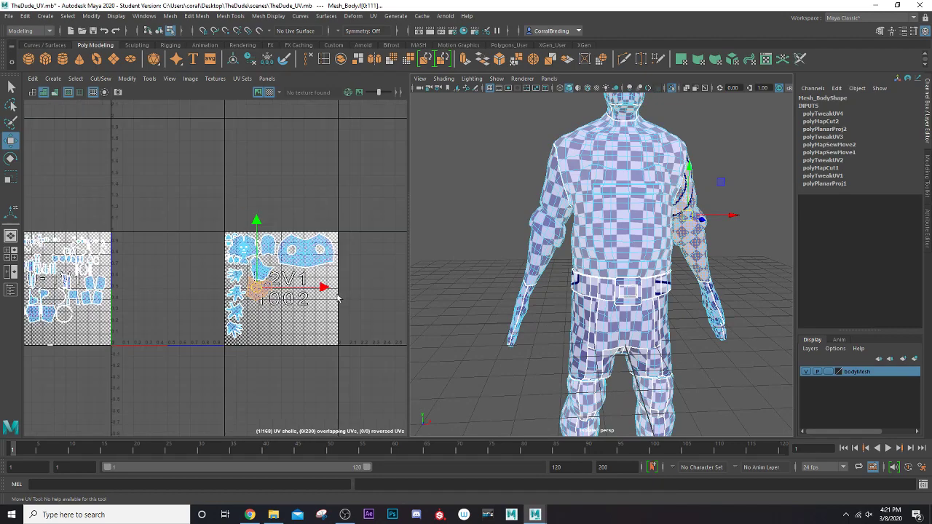
Try to select the belt by extending the selection from one face at its front.
{"action": "scroll", "coordinate": [497, 298], "scroll_direction": "down", "scroll_amount": 5}
{"action": "left_click_drag", "start_coordinate": [542, 286], "coordinate": [502, 281], "text": "alt"}
{"action": "scroll", "coordinate": [503, 280], "scroll_direction": "up", "scroll_amount": 6}
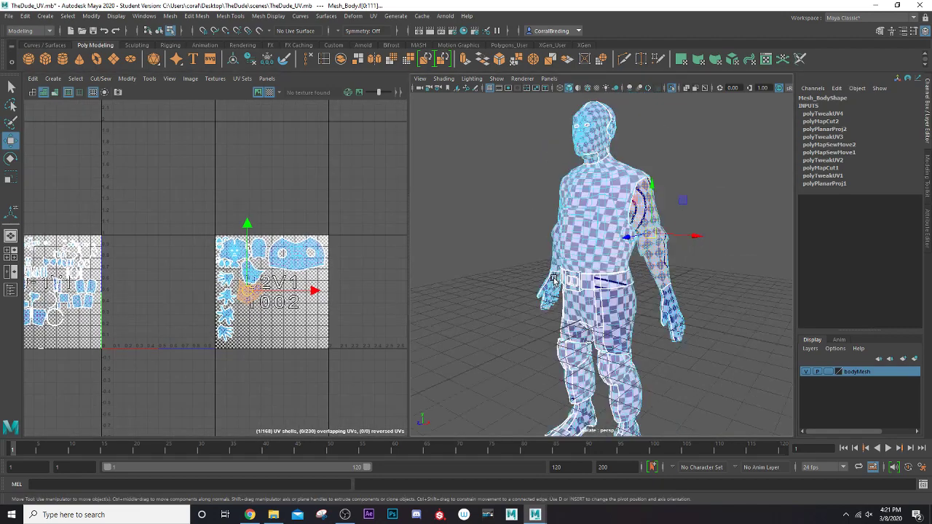
{"action": "middle_click_drag", "start_coordinate": [566, 228], "coordinate": [571, 275], "text": "alt"}
{"action": "left_click", "coordinate": [576, 146]}
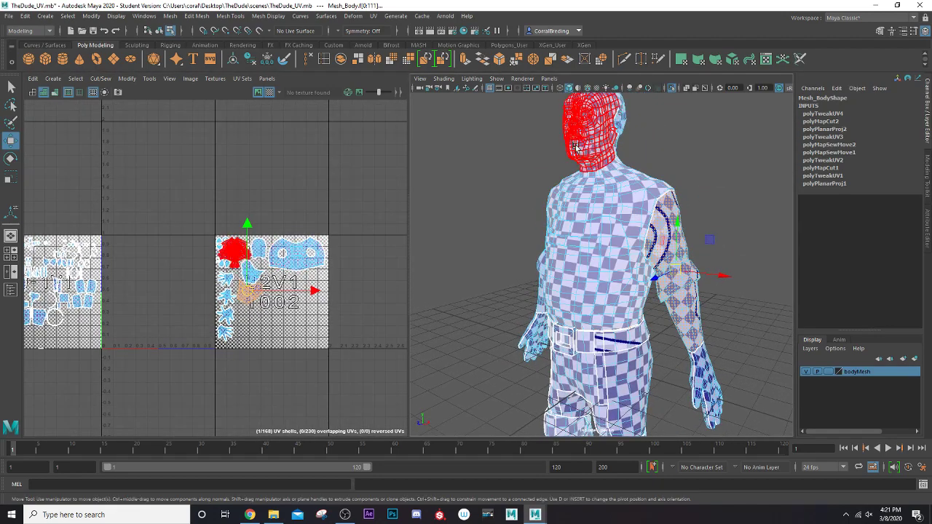
{"action": "left_click", "coordinate": [376, 313]}
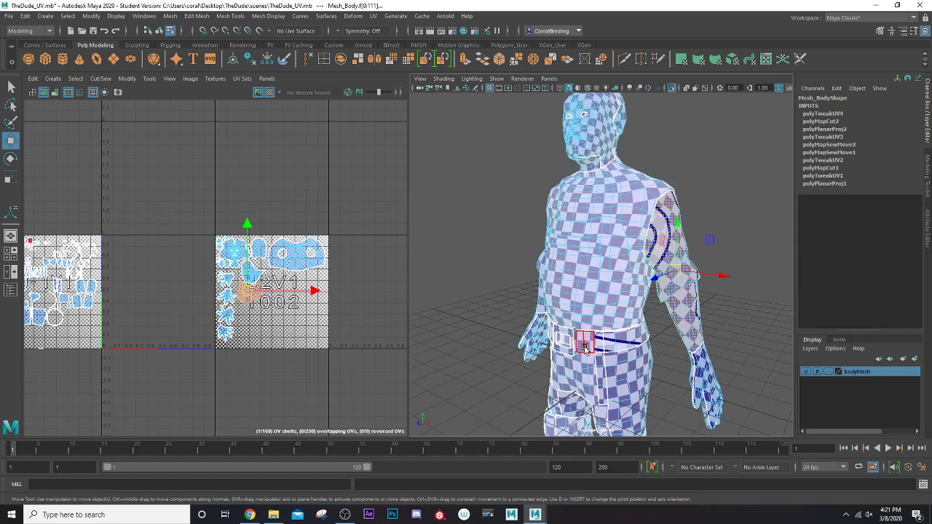
{"action": "middle_click_drag", "start_coordinate": [585, 349], "coordinate": [564, 245], "text": "alt"}
{"action": "scroll", "coordinate": [564, 248], "scroll_direction": "up", "scroll_amount": 4}
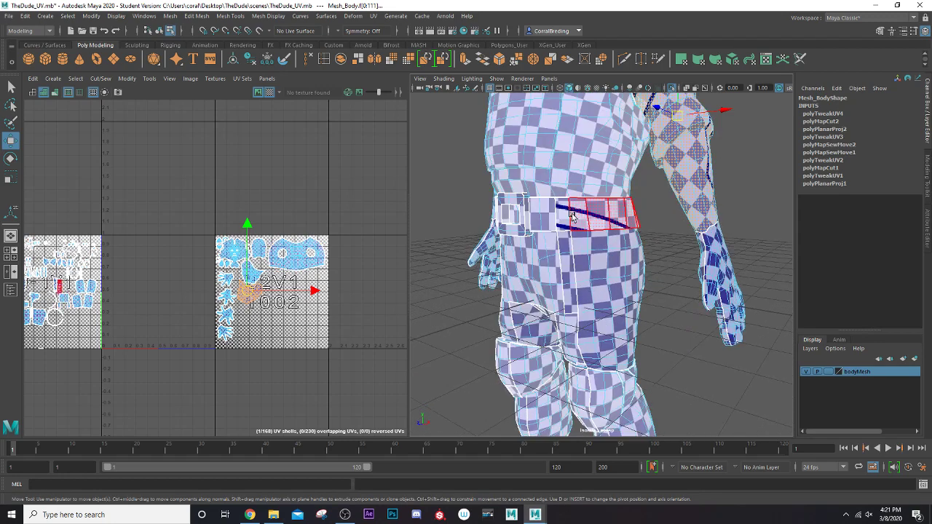
{"action": "left_click", "coordinate": [565, 218]}
{"action": "double_click", "coordinate": [567, 218], "text": "shift"}
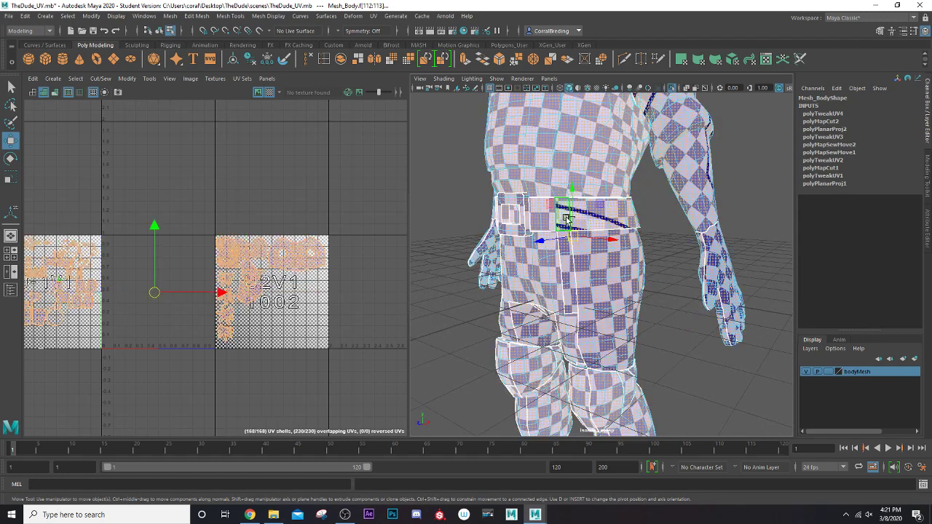
Select only the belt and buckle faces, removing the pants, shirt and arm shells from the selection.
{"action": "scroll", "coordinate": [567, 220], "scroll_direction": "down", "scroll_amount": 5}
{"action": "left_click_drag", "start_coordinate": [566, 227], "coordinate": [618, 224], "text": "alt"}
{"action": "scroll", "coordinate": [619, 229], "scroll_direction": "up", "scroll_amount": 3}
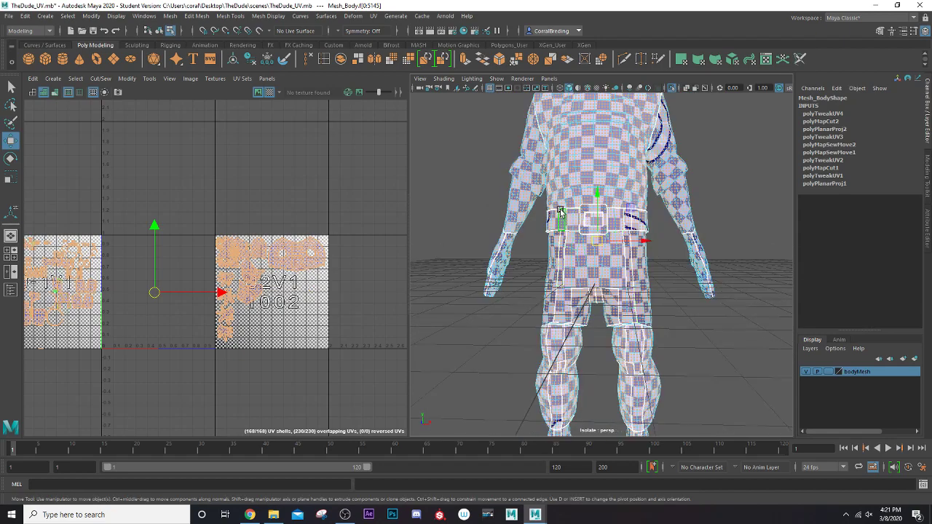
{"action": "left_click_drag", "start_coordinate": [563, 215], "coordinate": [560, 220], "text": "alt"}
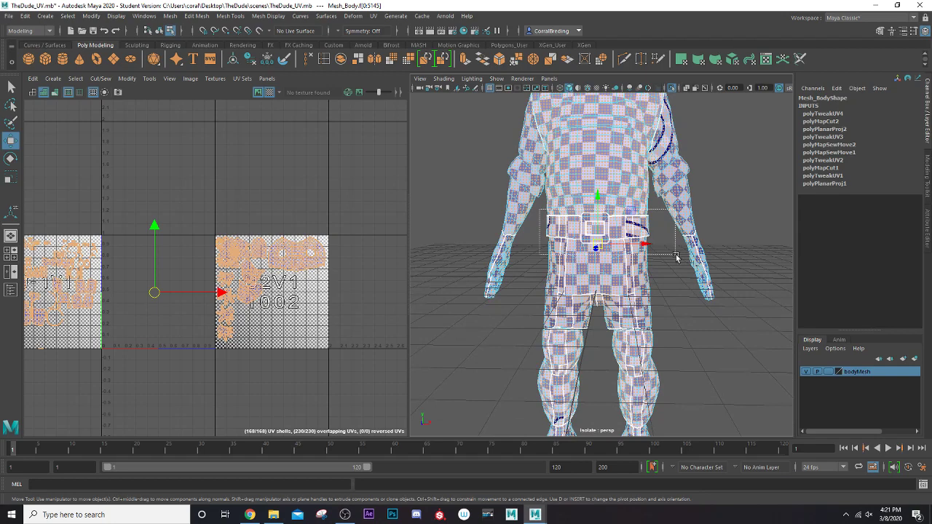
{"action": "left_click_drag", "start_coordinate": [676, 256], "coordinate": [663, 255]}
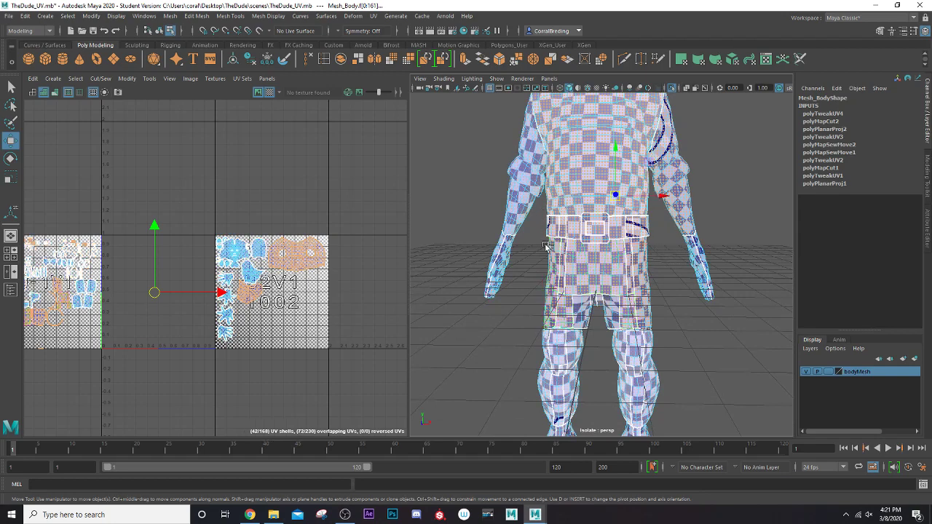
{"action": "left_click_drag", "start_coordinate": [628, 290], "coordinate": [684, 346], "text": "ctrl"}
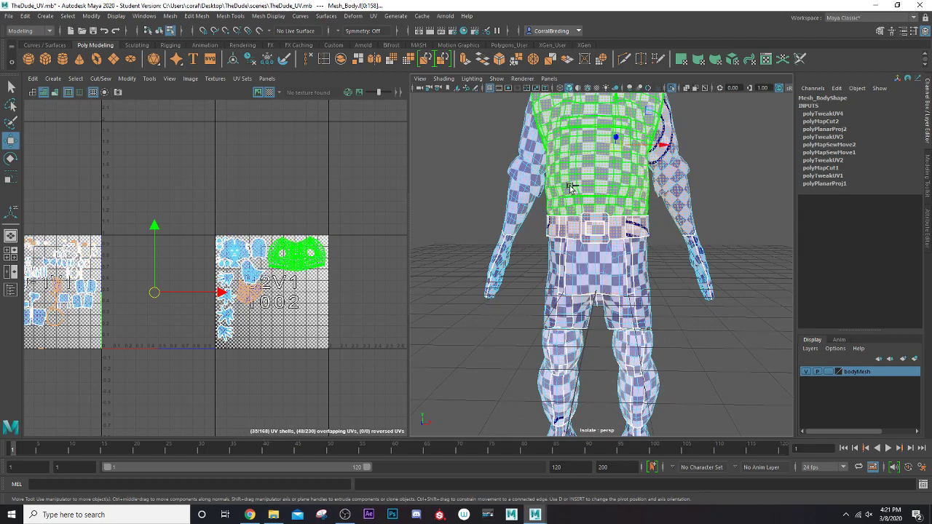
{"action": "left_click_drag", "start_coordinate": [206, 206], "coordinate": [394, 371], "text": "ctrl"}
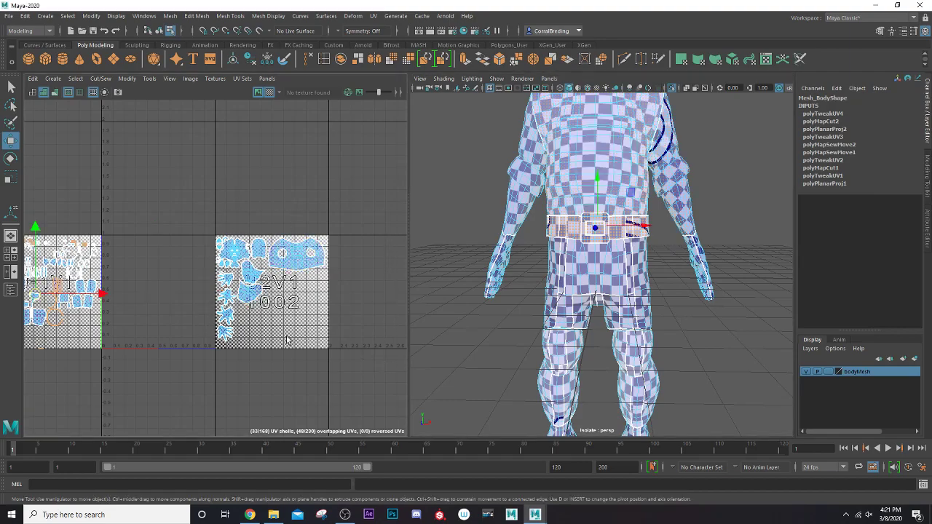
Apply a camera-based UV projection to the belt and buckle from a front view of the character.
{"action": "middle_click_drag", "start_coordinate": [252, 313], "coordinate": [374, 304], "text": "alt"}
{"action": "left_click_drag", "start_coordinate": [542, 244], "coordinate": [518, 241], "text": "alt"}
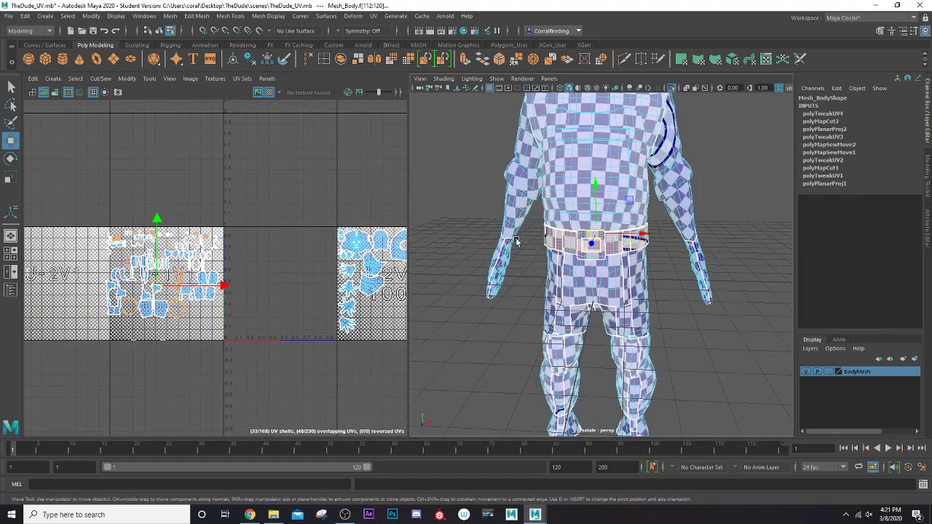
{"action": "left_click", "coordinate": [373, 16]}
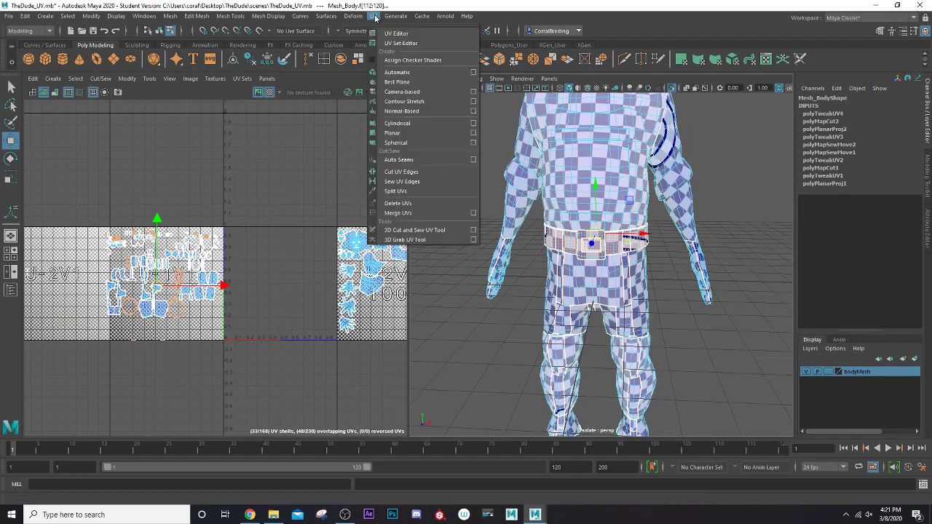
{"action": "left_click", "coordinate": [395, 92]}
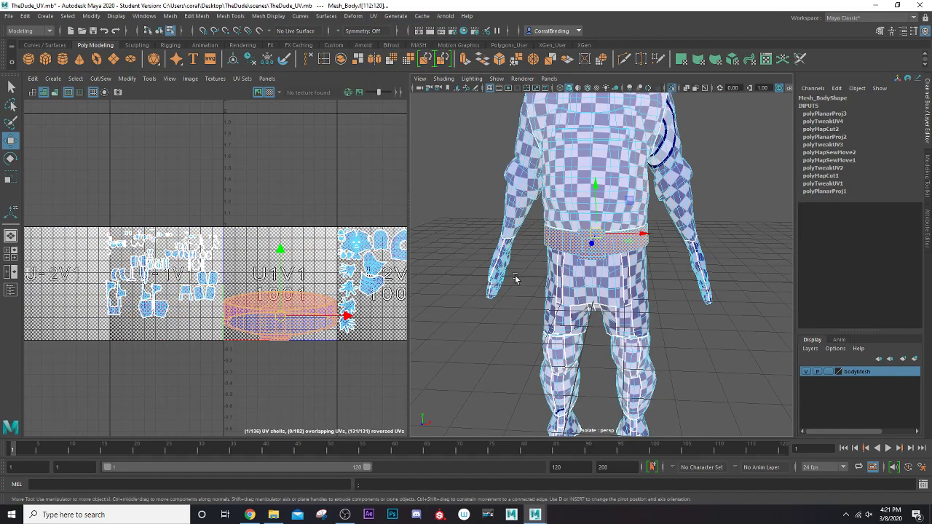
Select the vertical edge loop through the back of the belt and deselect its edges on the shells in tile 1002.
{"action": "scroll", "coordinate": [514, 278], "scroll_direction": "up", "scroll_amount": 5}
{"action": "left_click_drag", "start_coordinate": [530, 249], "coordinate": [699, 255], "text": "alt"}
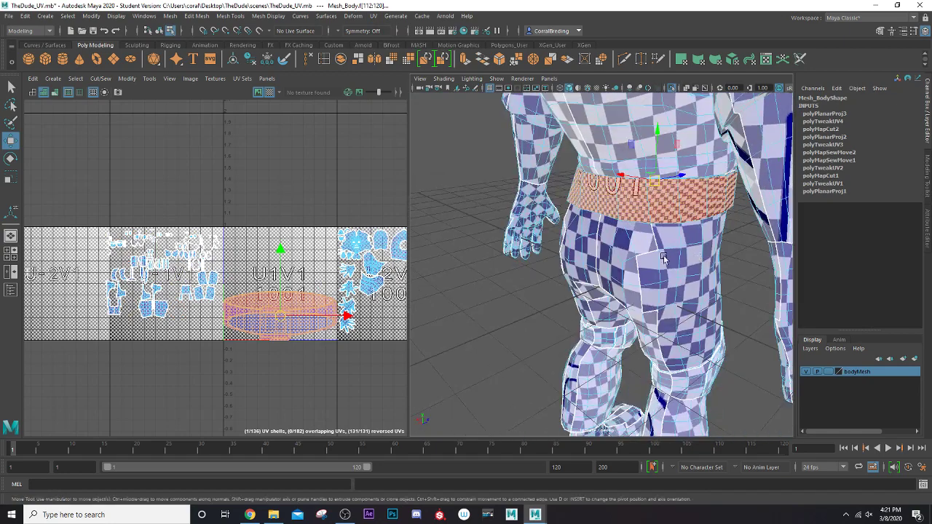
{"action": "scroll", "coordinate": [593, 220], "scroll_direction": "up", "scroll_amount": 4}
{"action": "right_click_drag", "start_coordinate": [384, 156], "coordinate": [384, 124]}
{"action": "middle_click_drag", "start_coordinate": [587, 153], "coordinate": [589, 228], "text": "alt"}
{"action": "left_click", "coordinate": [589, 227]}
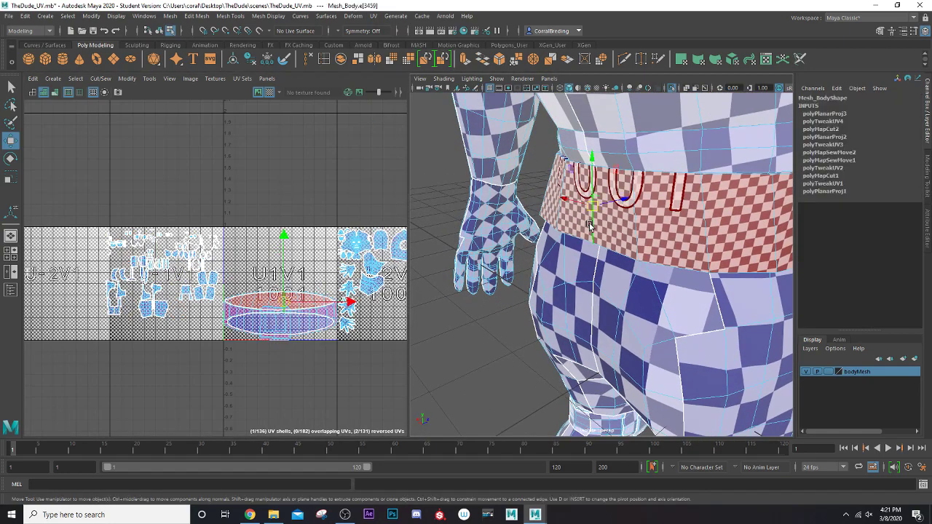
{"action": "double_click", "coordinate": [589, 229]}
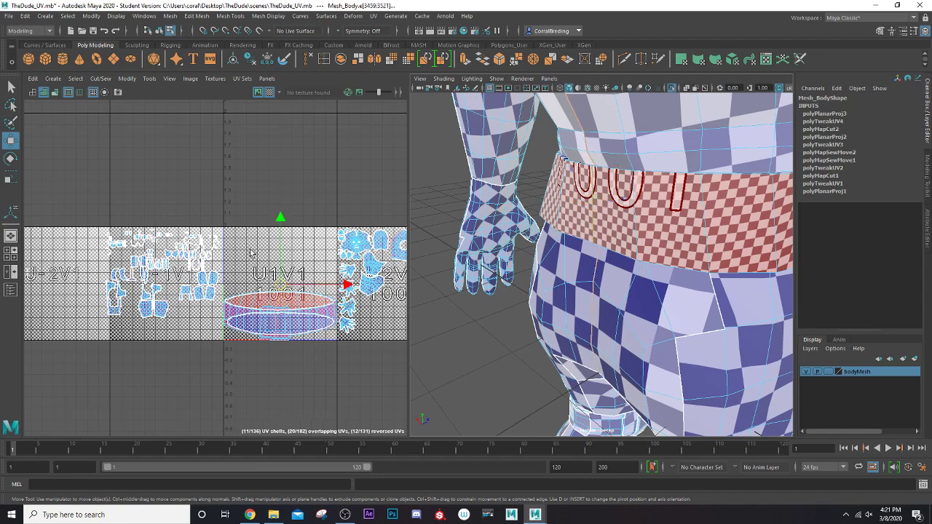
{"action": "middle_click_drag", "start_coordinate": [250, 253], "coordinate": [116, 211], "text": "alt"}
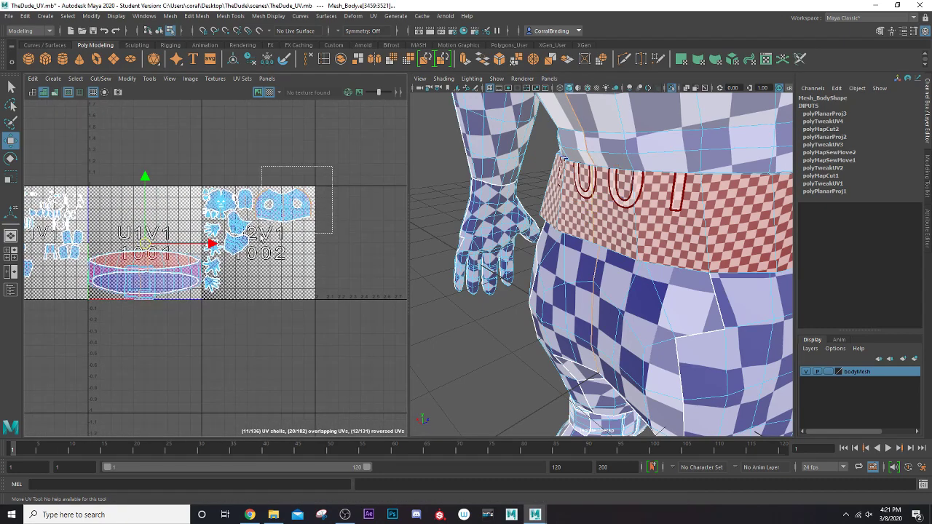
{"action": "left_click_drag", "start_coordinate": [261, 234], "coordinate": [203, 312]}
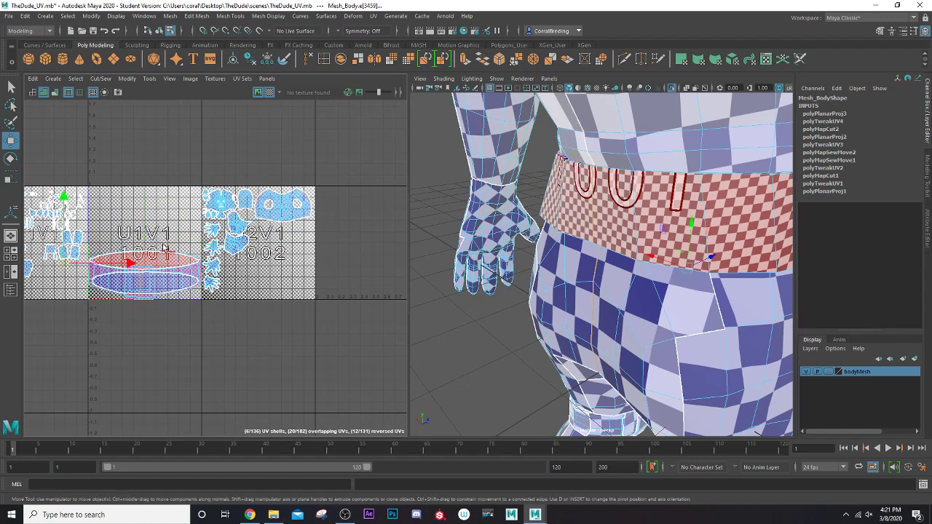
Try cutting the belt's UVs along the whole selected loop and selecting the resulting shell.
{"action": "key", "text": "shift+x"}
{"action": "left_click_drag", "start_coordinate": [574, 286], "coordinate": [595, 252], "text": "alt"}
{"action": "right_click_drag", "start_coordinate": [148, 278], "coordinate": [129, 264]}
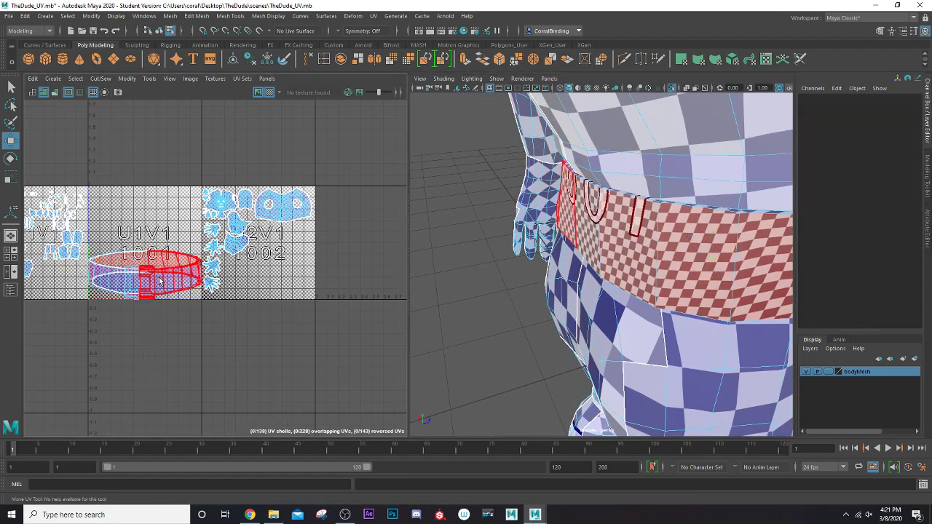
{"action": "left_click", "coordinate": [159, 280]}
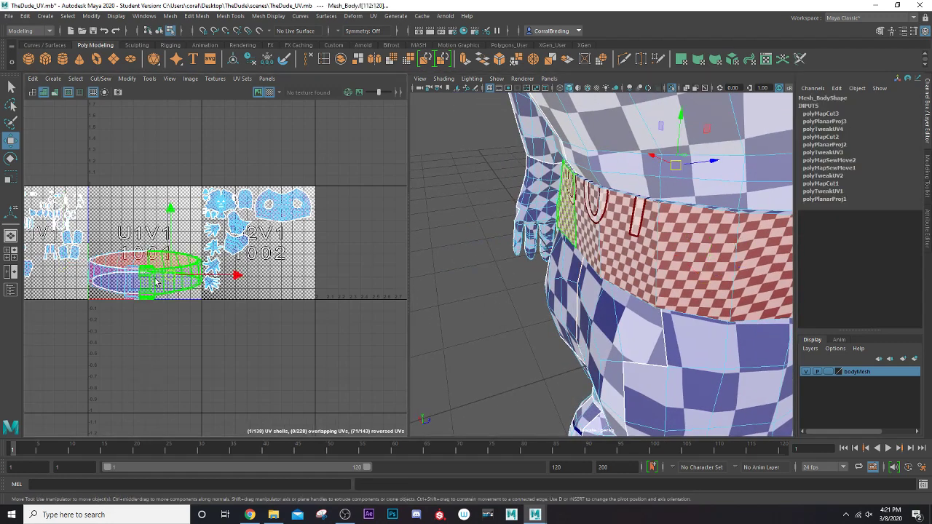
{"action": "key", "text": "ctrl+z"}
{"action": "key", "text": "ctrl+z"}
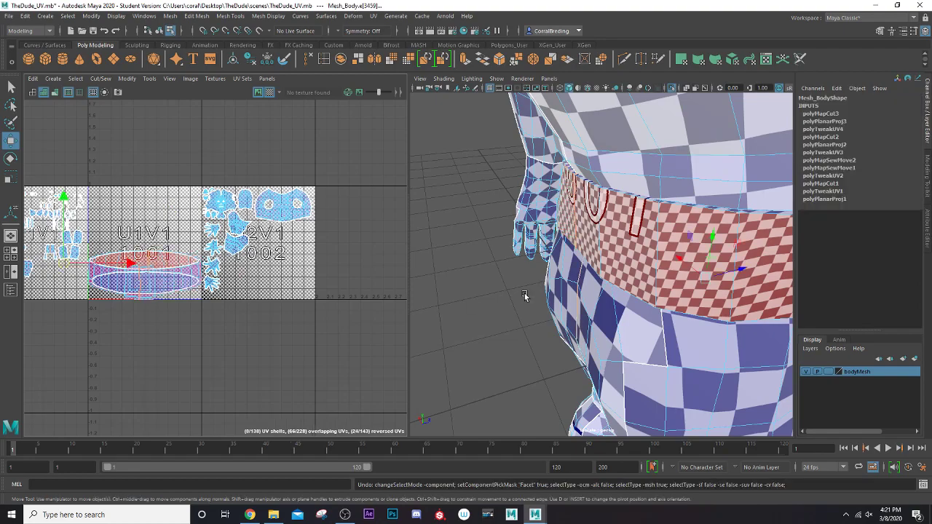
Deselect the loop's edges at the front of the belt around the buckle, keeping the seam edges at the back.
{"action": "left_click_drag", "start_coordinate": [489, 294], "coordinate": [525, 283], "text": "alt"}
{"action": "scroll", "coordinate": [538, 284], "scroll_direction": "up", "scroll_amount": 4}
{"action": "middle_click_drag", "start_coordinate": [490, 287], "coordinate": [532, 268], "text": "alt"}
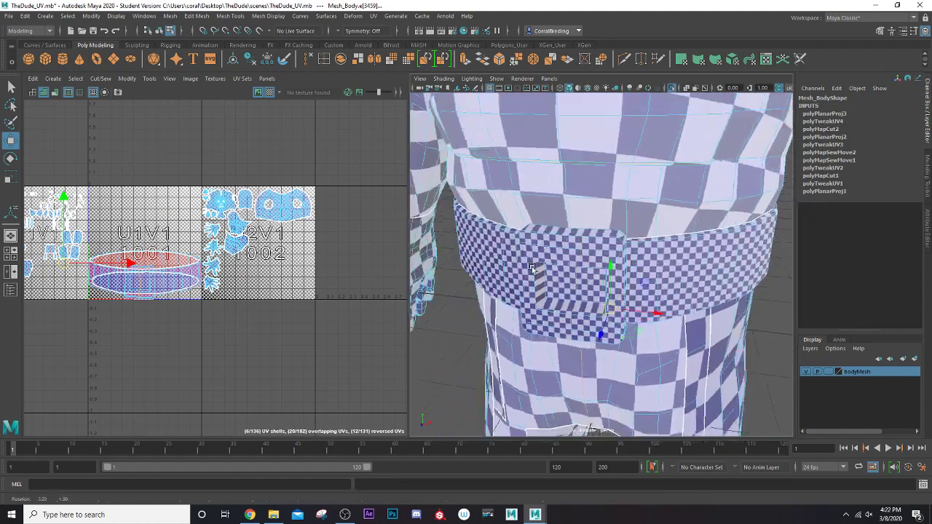
{"action": "left_click_drag", "start_coordinate": [532, 268], "coordinate": [500, 271], "text": "alt"}
{"action": "middle_click_drag", "start_coordinate": [500, 270], "coordinate": [620, 252], "text": "alt"}
{"action": "scroll", "coordinate": [620, 252], "scroll_direction": "down", "scroll_amount": 3}
{"action": "left_click_drag", "start_coordinate": [619, 252], "coordinate": [521, 209], "text": "alt"}
{"action": "right_click_drag", "start_coordinate": [361, 153], "coordinate": [357, 130]}
{"action": "left_click_drag", "start_coordinate": [468, 136], "coordinate": [537, 309], "text": "ctrl"}
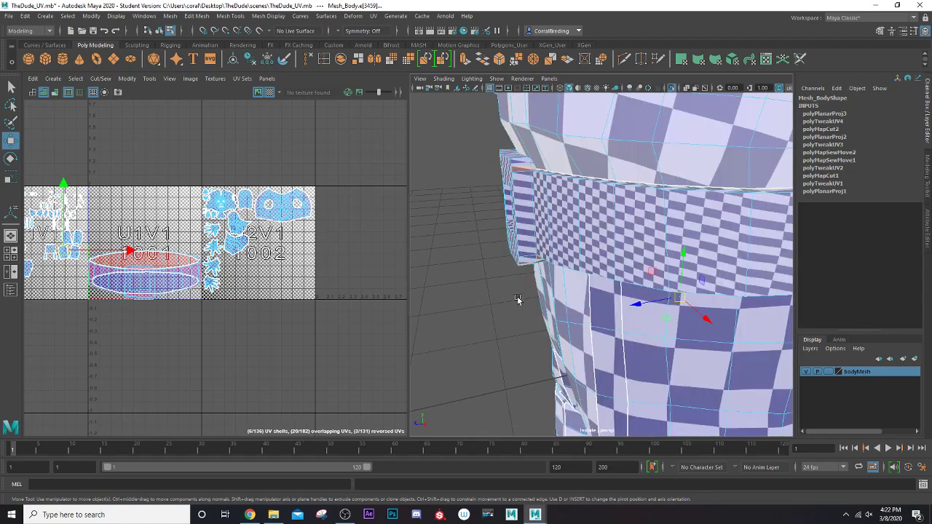
{"action": "scroll", "coordinate": [493, 286], "scroll_direction": "down", "scroll_amount": 3}
{"action": "left_click_drag", "start_coordinate": [493, 286], "coordinate": [519, 278], "text": "alt"}
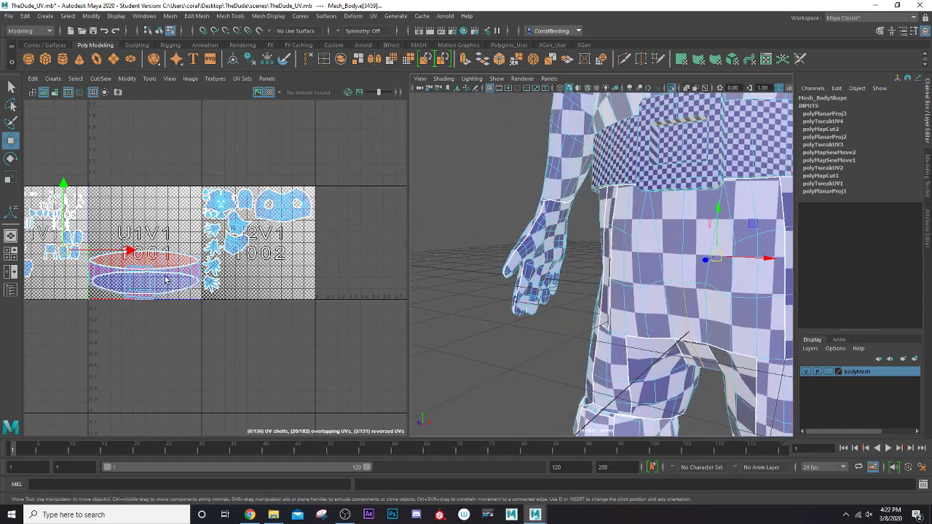
Cut the belt's UVs along the selected back seam, then select the belt shell and unfold it.
{"action": "key", "text": "shift+x"}
{"action": "right_click_drag", "start_coordinate": [163, 272], "coordinate": [132, 260]}
{"action": "left_click", "coordinate": [153, 279]}
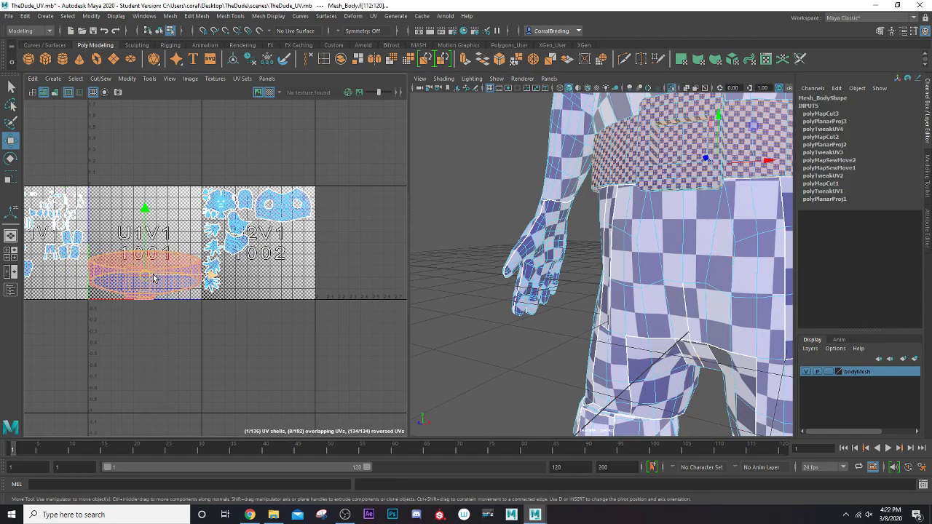
{"action": "key", "text": "ctrl+u"}
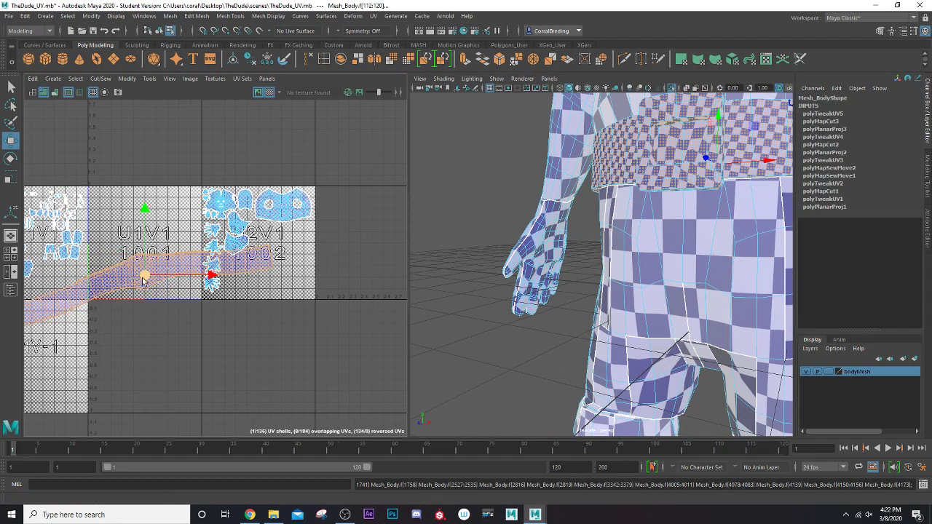
Move the unfolded belt shell into tile 1002 below the shirt shell and scale it down to fit inside the tile.
{"action": "middle_click_drag", "start_coordinate": [150, 274], "coordinate": [275, 345]}
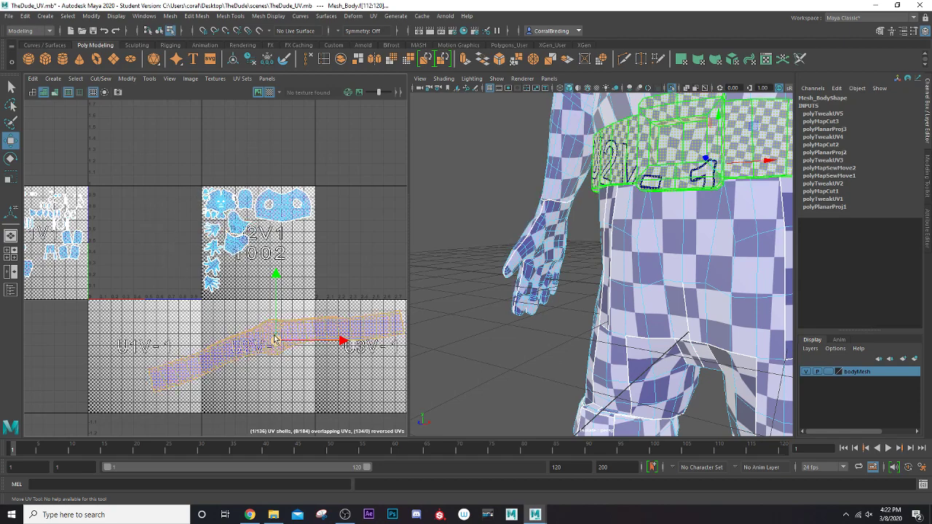
{"action": "left_click_drag", "start_coordinate": [275, 341], "coordinate": [266, 280]}
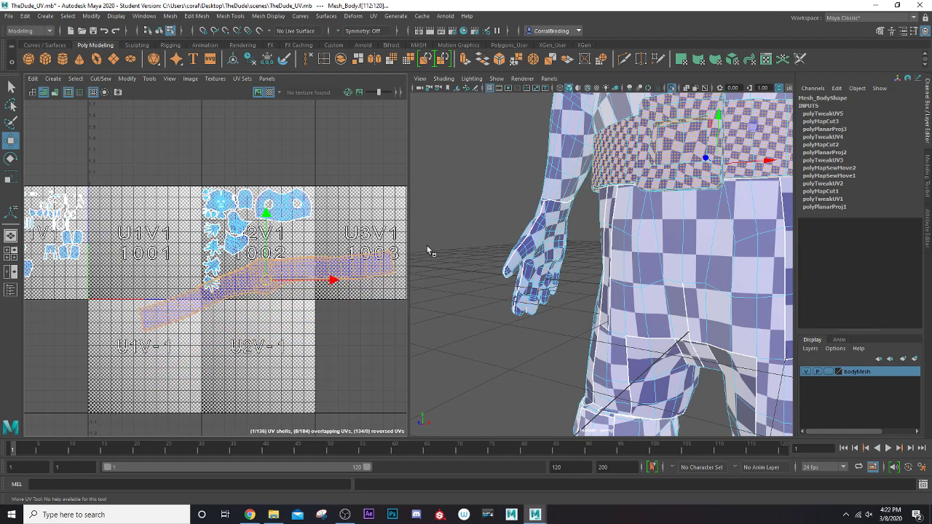
{"action": "right_click", "coordinate": [452, 200]}
{"action": "right_click", "coordinate": [314, 174]}
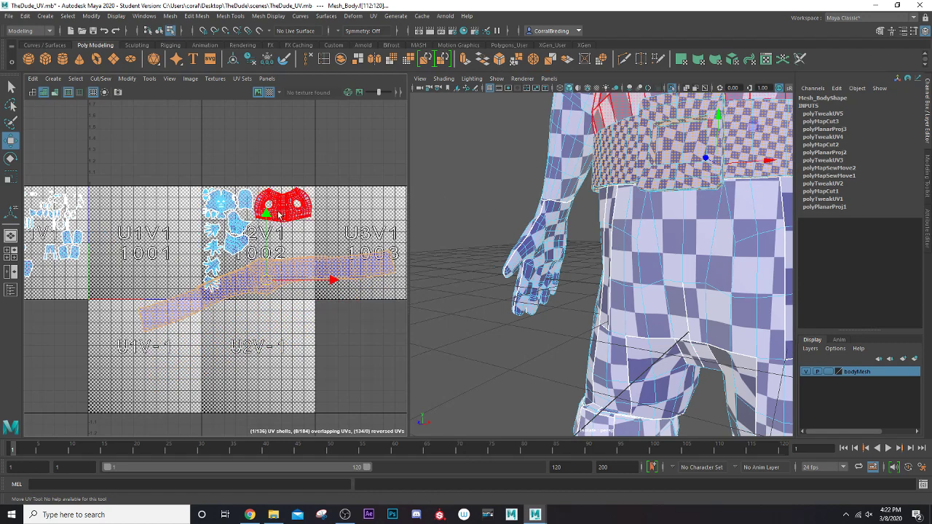
{"action": "left_click", "coordinate": [257, 290]}
{"action": "left_click_drag", "start_coordinate": [267, 281], "coordinate": [280, 253]}
{"action": "key", "text": "r"}
{"action": "key", "text": "w"}
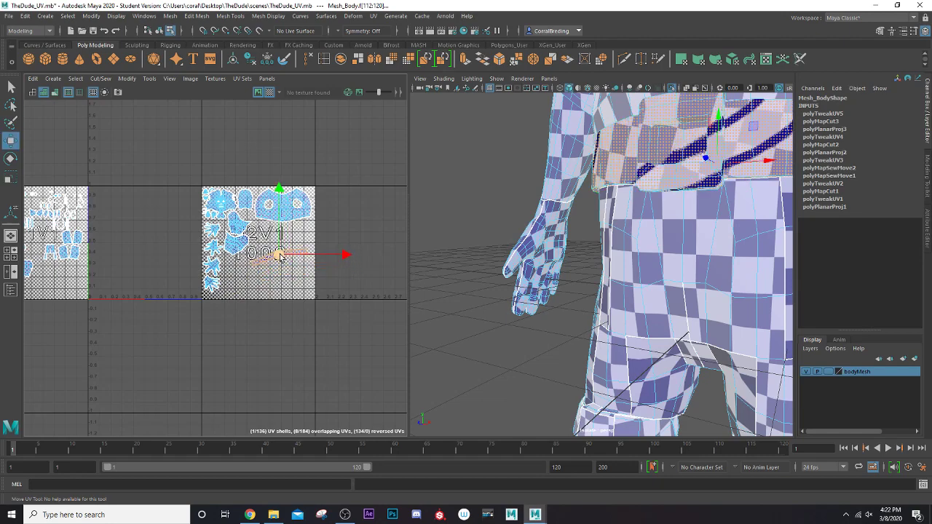
Adjust the belt shell's scale slightly and rotate it so the strip lies level.
{"action": "key", "text": "f"}
{"action": "key", "text": "r"}
{"action": "mouse_move", "coordinate": [216, 257]}
{"action": "left_mouse_down"}
{"action": "mouse_move", "coordinate": [283, 238]}
{"action": "mouse_move", "coordinate": [222, 260]}
{"action": "left_mouse_up"}
{"action": "key", "text": "e"}
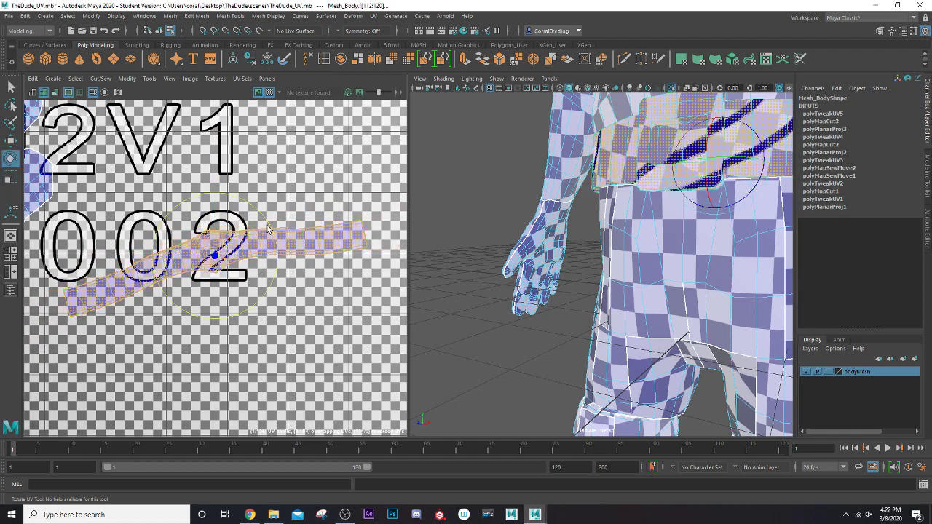
{"action": "left_click_drag", "start_coordinate": [270, 224], "coordinate": [271, 240]}
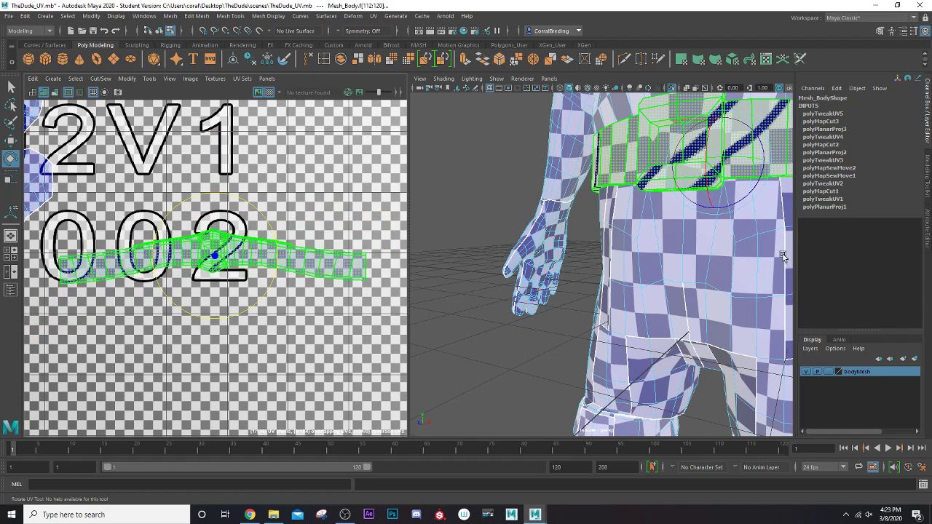
Scale the belt shell down slightly to match the checker density of the shirt and pants.
{"action": "scroll", "coordinate": [754, 255], "scroll_direction": "down", "scroll_amount": 4}
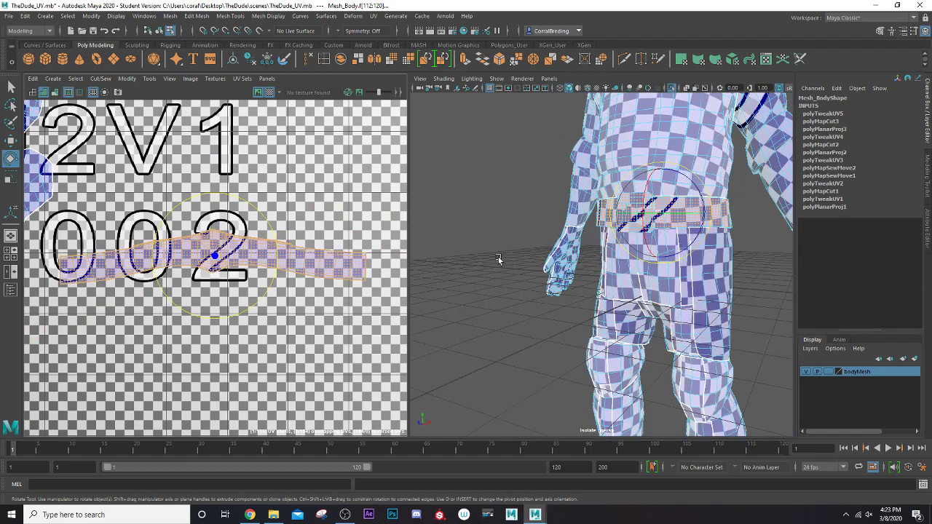
{"action": "key", "text": "r"}
{"action": "left_click_drag", "start_coordinate": [216, 258], "coordinate": [209, 262]}
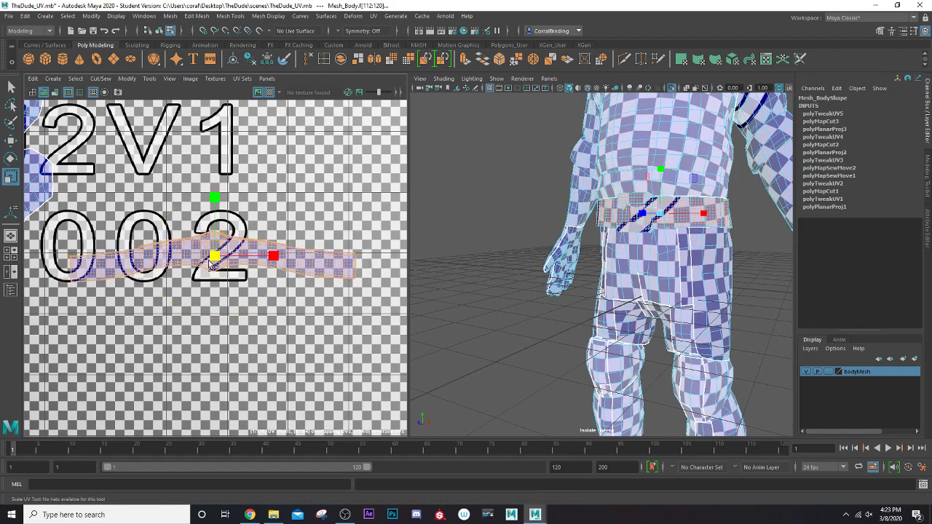
{"action": "scroll", "coordinate": [604, 246], "scroll_direction": "up", "scroll_amount": 7}
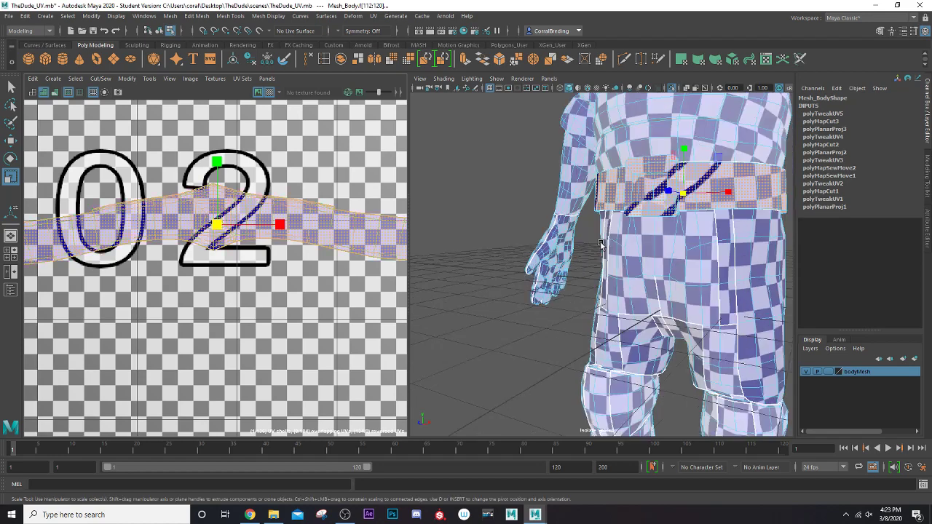
Select the edge loop around the buckle's recessed centre and cut its UVs free from the belt shell.
{"action": "left_click_drag", "start_coordinate": [604, 246], "coordinate": [553, 320], "text": "alt"}
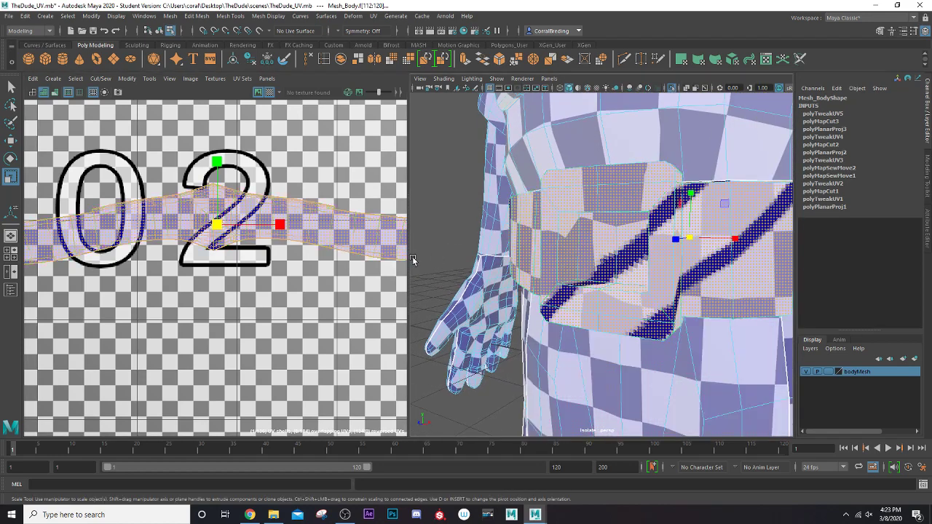
{"action": "right_click_drag", "start_coordinate": [298, 287], "coordinate": [307, 267]}
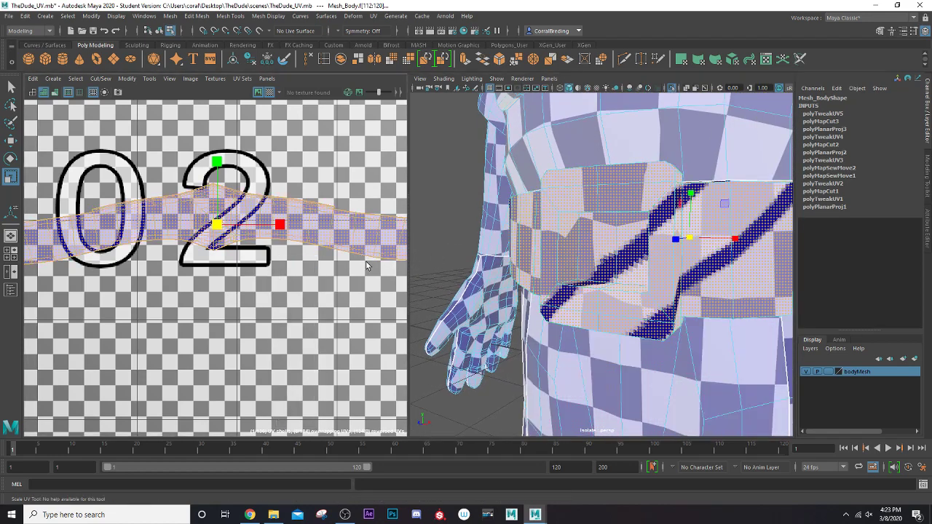
{"action": "double_click", "coordinate": [580, 289]}
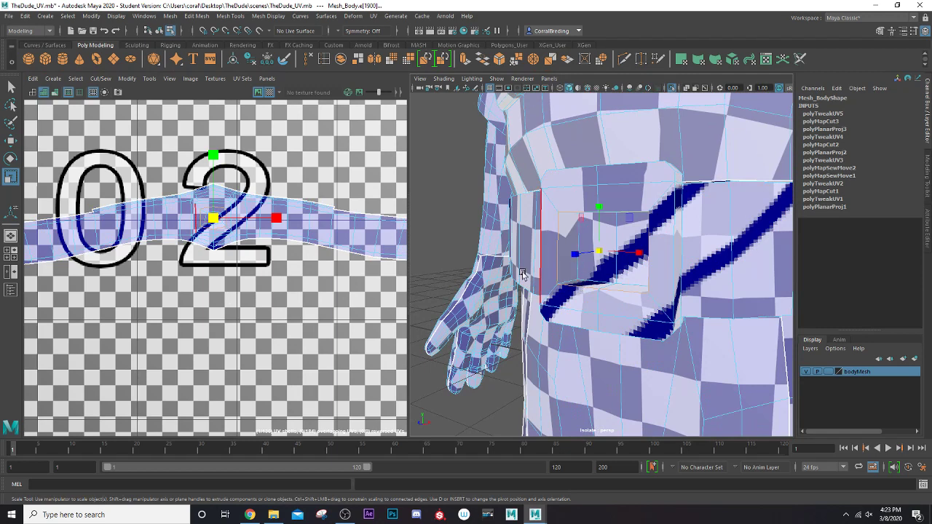
{"action": "key", "text": "shift+x"}
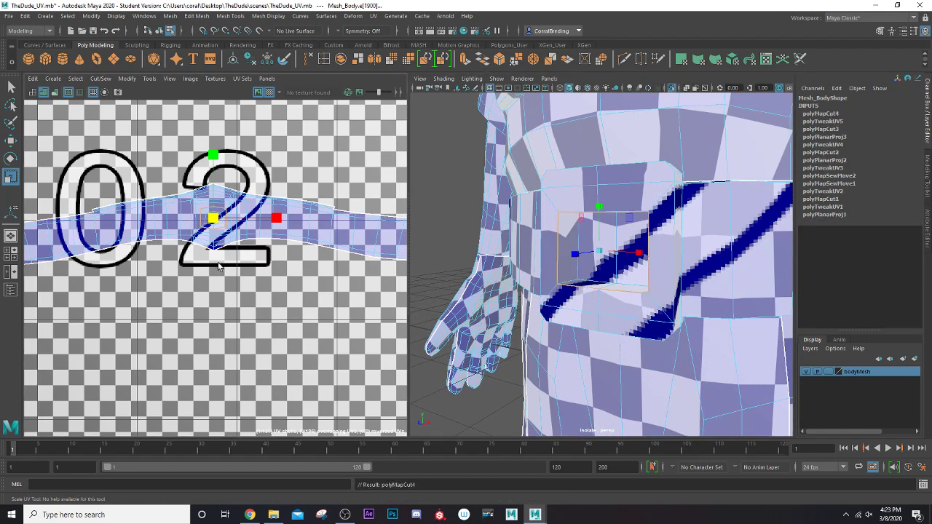
Move the buckle's recess shell clear of the belt, into the empty space below it, and unfold it.
{"action": "right_click_drag", "start_coordinate": [220, 267], "coordinate": [199, 253]}
{"action": "left_click", "coordinate": [218, 222]}
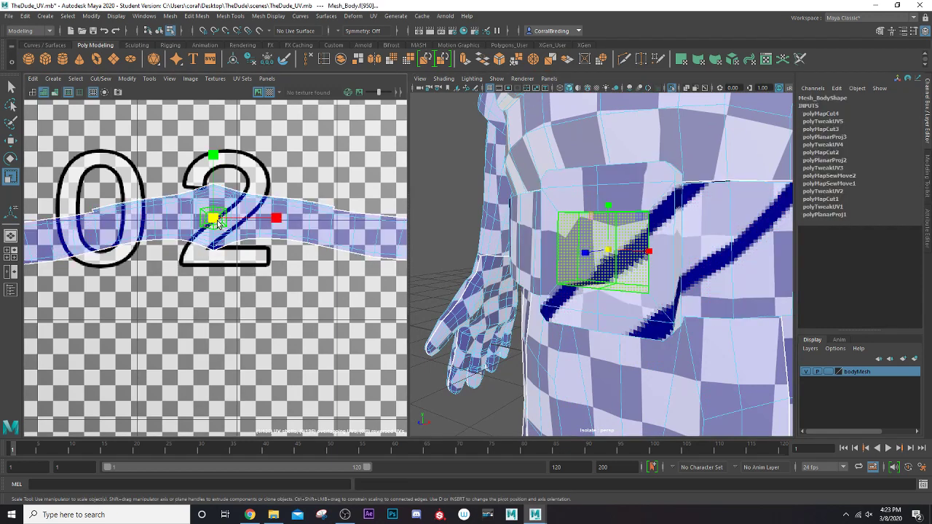
{"action": "key", "text": "w"}
{"action": "left_click_drag", "start_coordinate": [219, 219], "coordinate": [281, 328]}
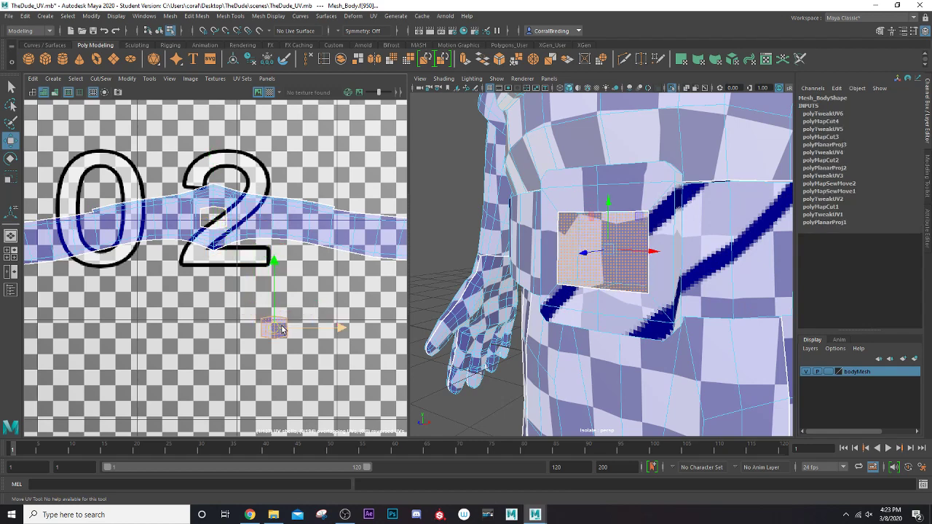
{"action": "key", "text": "ctrl+u"}
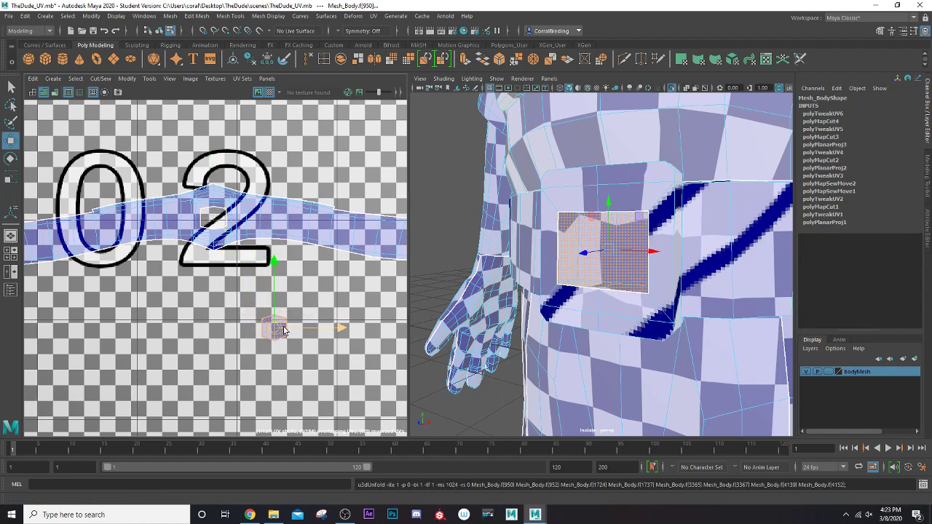
{"action": "scroll", "coordinate": [284, 329], "scroll_direction": "up", "scroll_amount": 5}
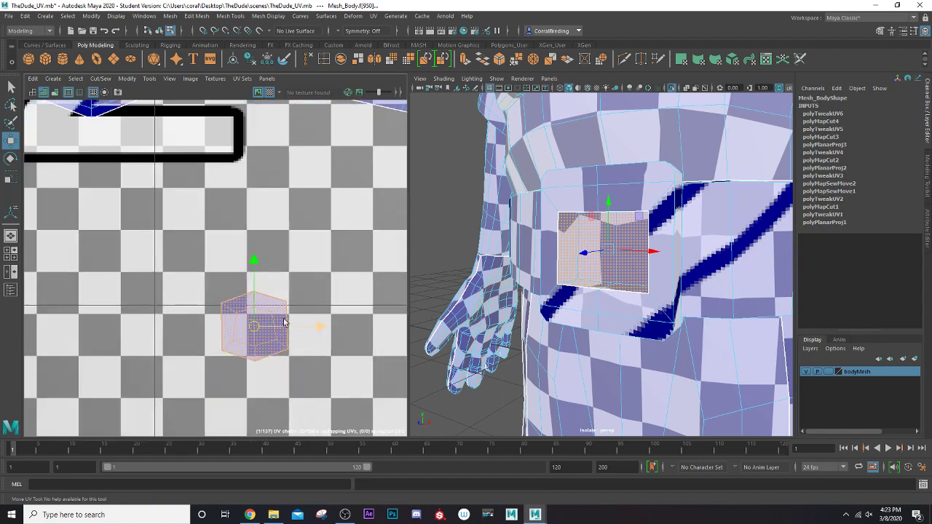
Cut the short corner edges of the buckle's recess shell so its side walls can open flat.
{"action": "right_click_drag", "start_coordinate": [264, 308], "coordinate": [267, 283]}
{"action": "left_click", "coordinate": [237, 346]}
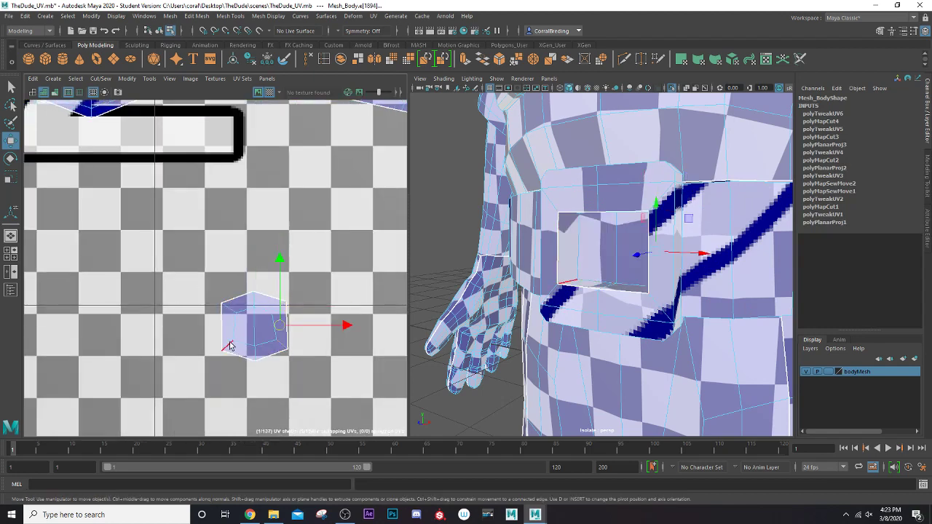
{"action": "left_click", "coordinate": [230, 346], "text": "shift"}
{"action": "left_click", "coordinate": [232, 312], "text": "shift"}
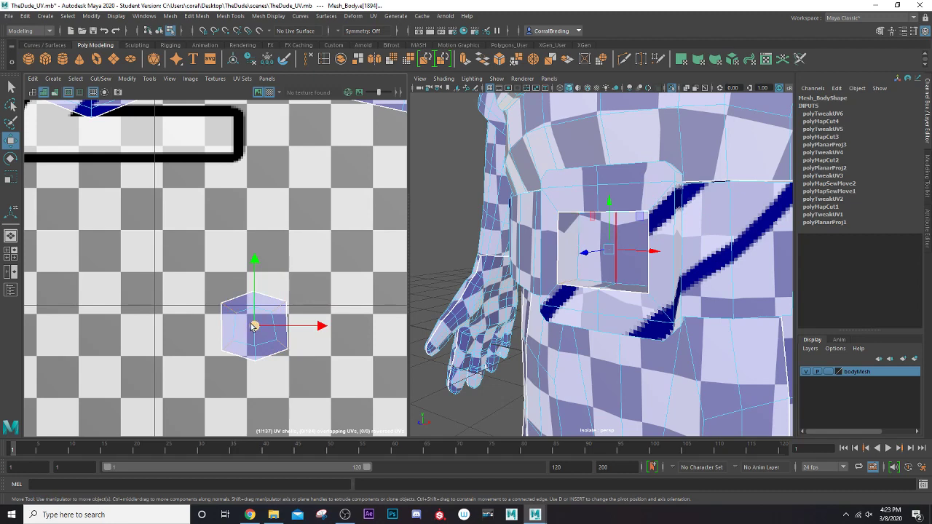
{"action": "key", "text": "shift+x"}
{"action": "left_click", "coordinate": [220, 316]}
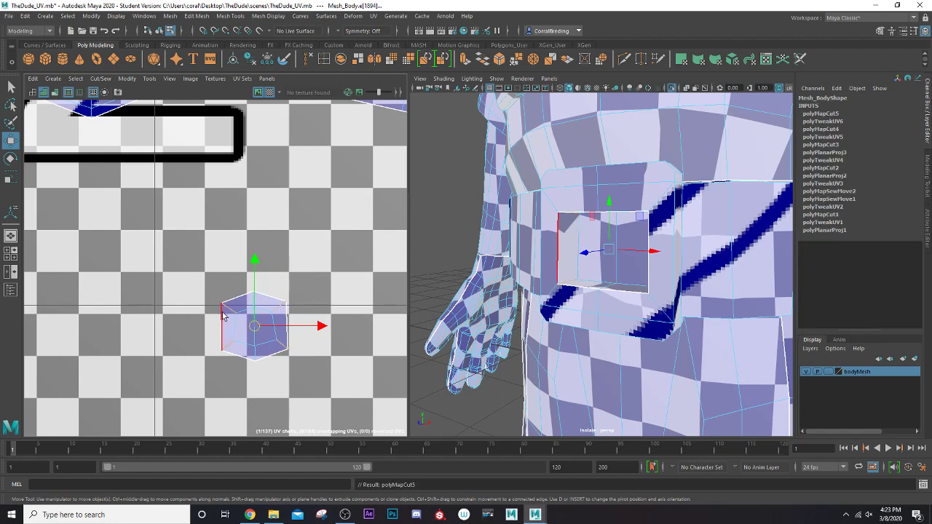
{"action": "key", "text": "shift+x"}
Unfold the recess shell into a flat cross shape and rotate it so it sits level.
{"action": "right_click_drag", "start_coordinate": [248, 316], "coordinate": [229, 303]}
{"action": "left_click", "coordinate": [235, 317]}
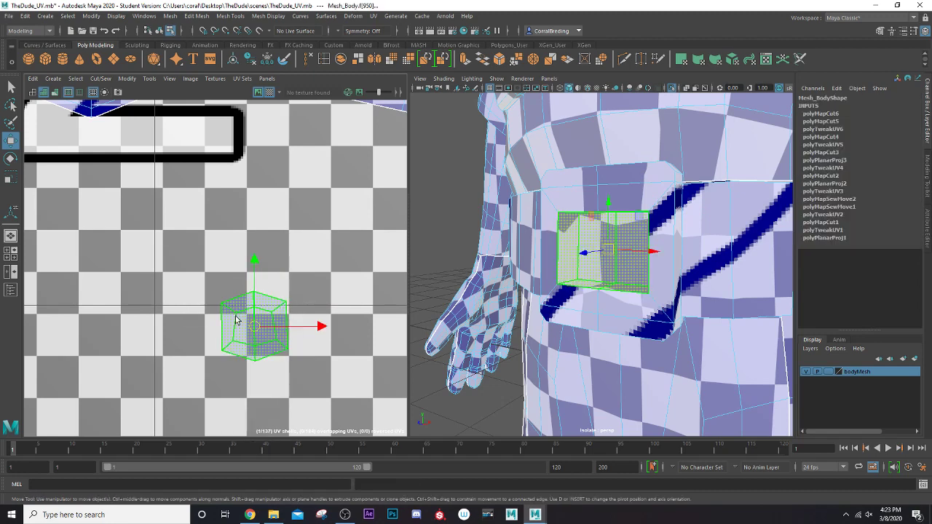
{"action": "key", "text": "ctrl+u"}
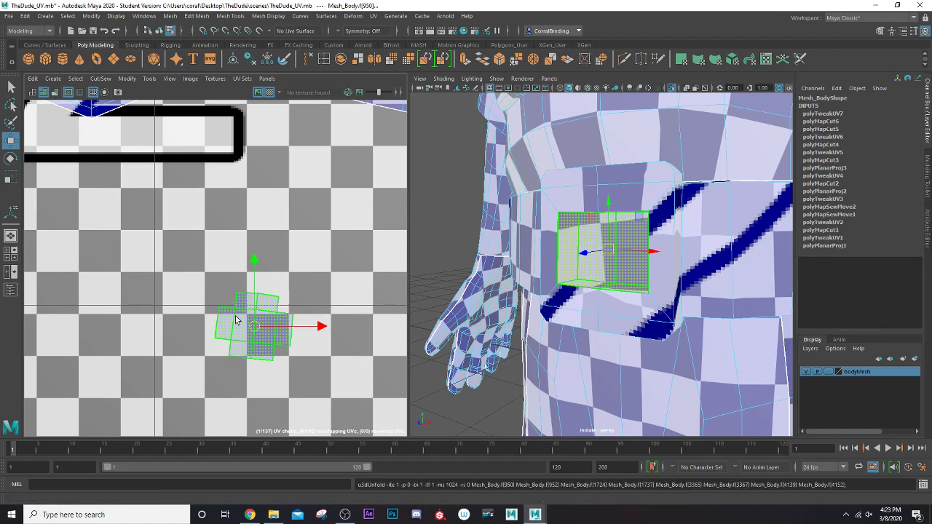
{"action": "key", "text": "e"}
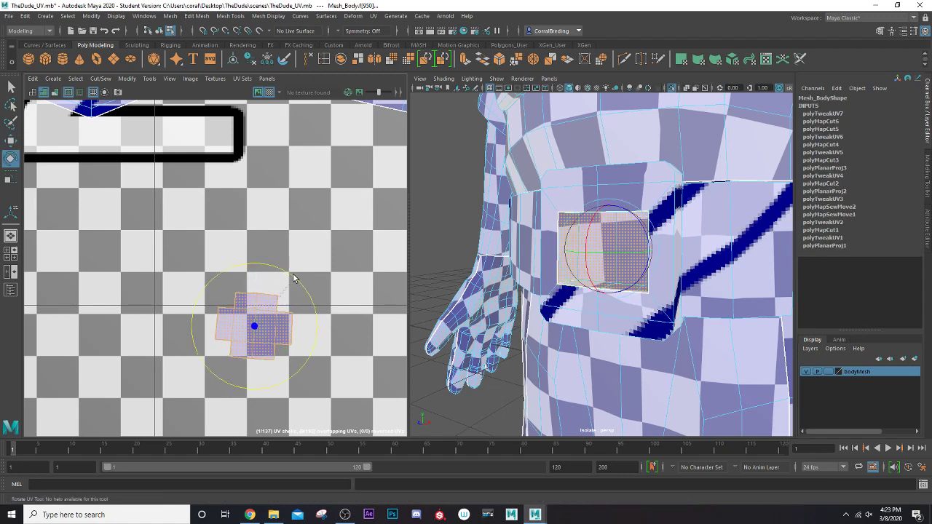
{"action": "scroll", "coordinate": [307, 279], "scroll_direction": "down", "scroll_amount": 5}
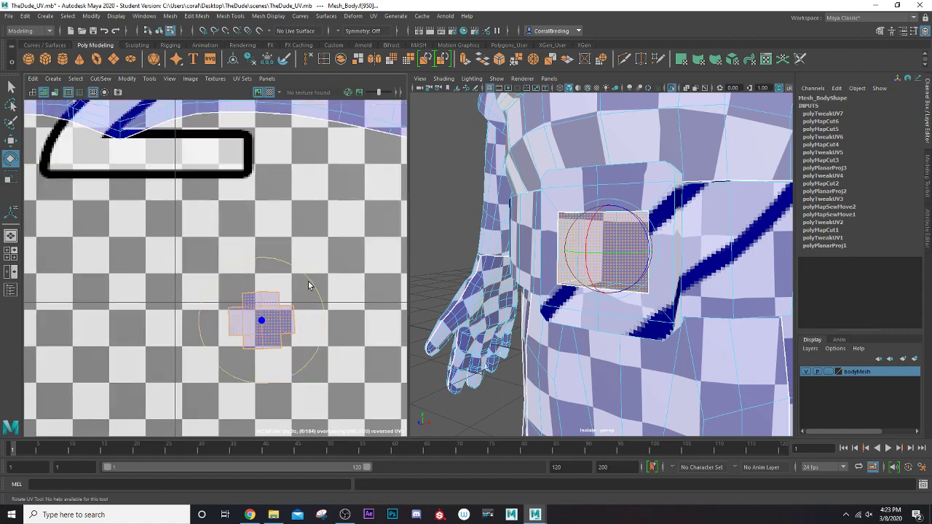
Unfold the belt shell again with the buckle's recess removed and check the checker pattern on the model.
{"action": "left_click", "coordinate": [255, 242]}
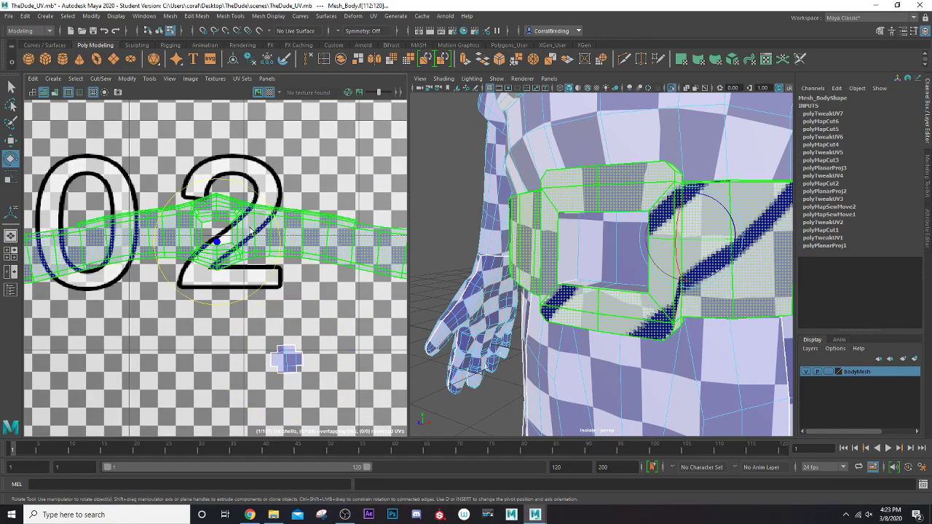
{"action": "key", "text": "ctrl+u"}
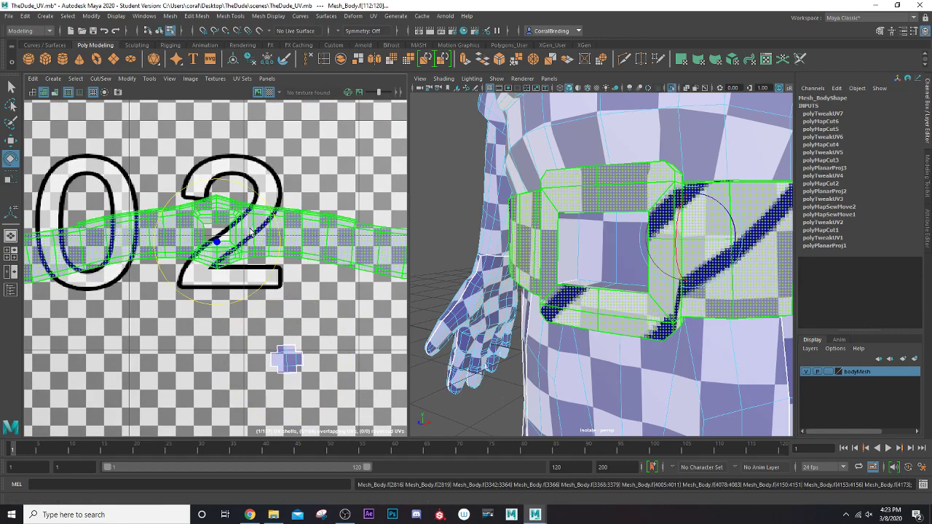
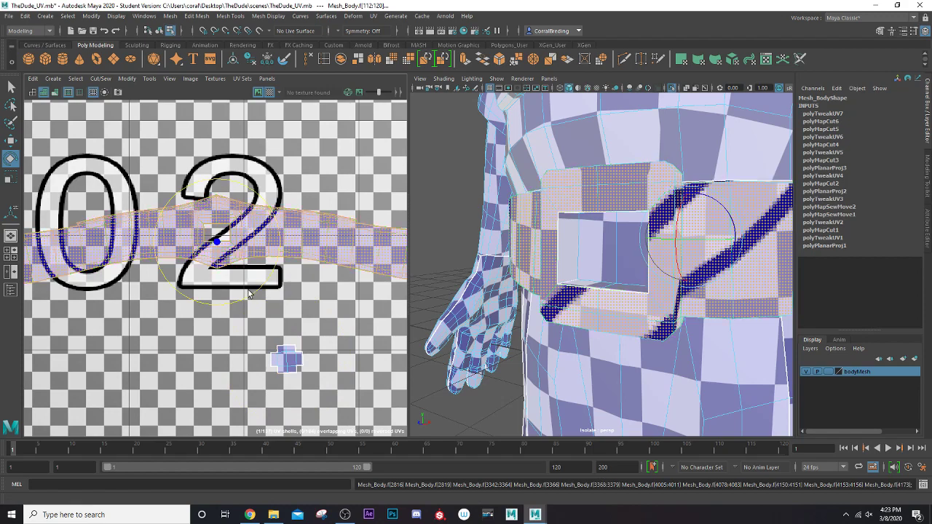
{"action": "left_click_drag", "start_coordinate": [606, 229], "coordinate": [626, 262], "text": "alt"}
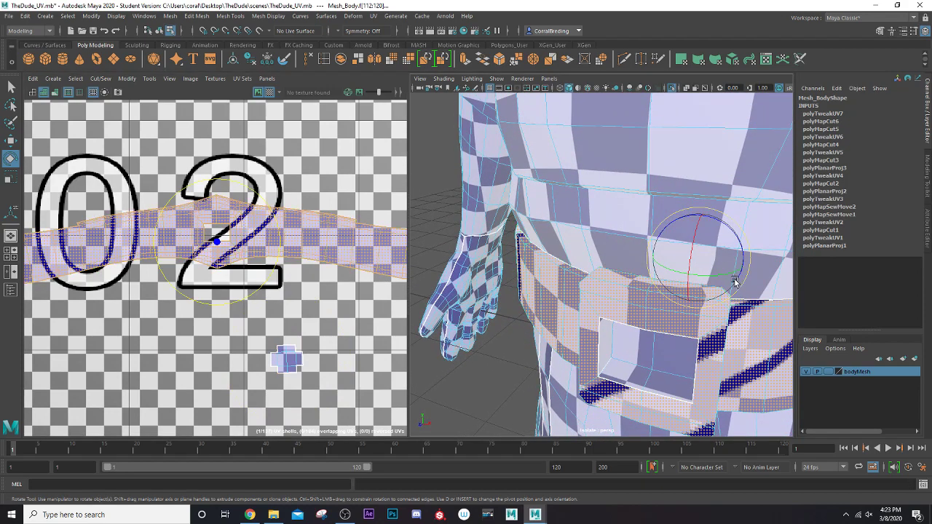
Select the vertical edges where both sides of the buckle meet the belt, including the underside, and cut the UVs along them.
{"action": "right_click_drag", "start_coordinate": [240, 261], "coordinate": [241, 241]}
{"action": "scroll", "coordinate": [242, 248], "scroll_direction": "up", "scroll_amount": 2}
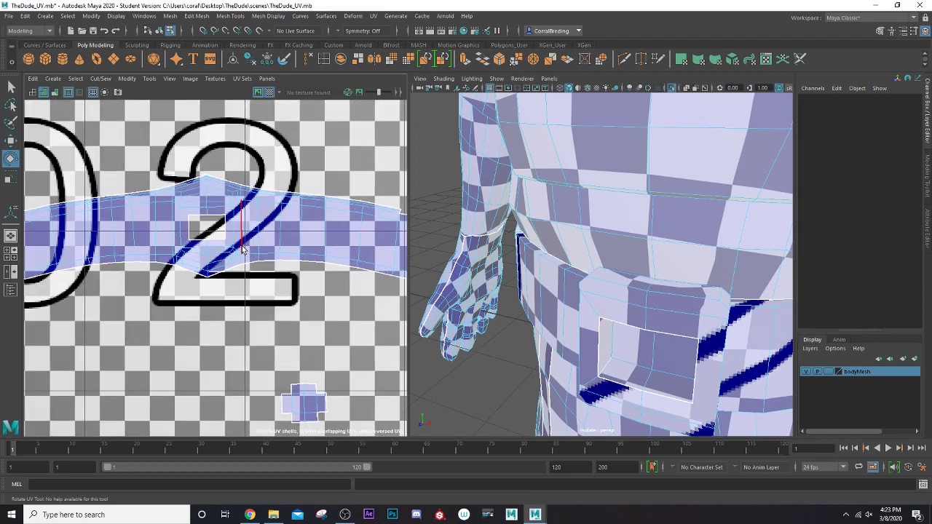
{"action": "mouse_move", "coordinate": [599, 321]}
{"action": "left_mouse_down", "text": "alt"}
{"action": "mouse_move", "coordinate": [566, 309]}
{"action": "mouse_move", "coordinate": [585, 312]}
{"action": "left_mouse_up", "text": "alt"}
{"action": "left_click", "coordinate": [612, 309]}
{"action": "scroll", "coordinate": [574, 329], "scroll_direction": "up", "scroll_amount": 4}
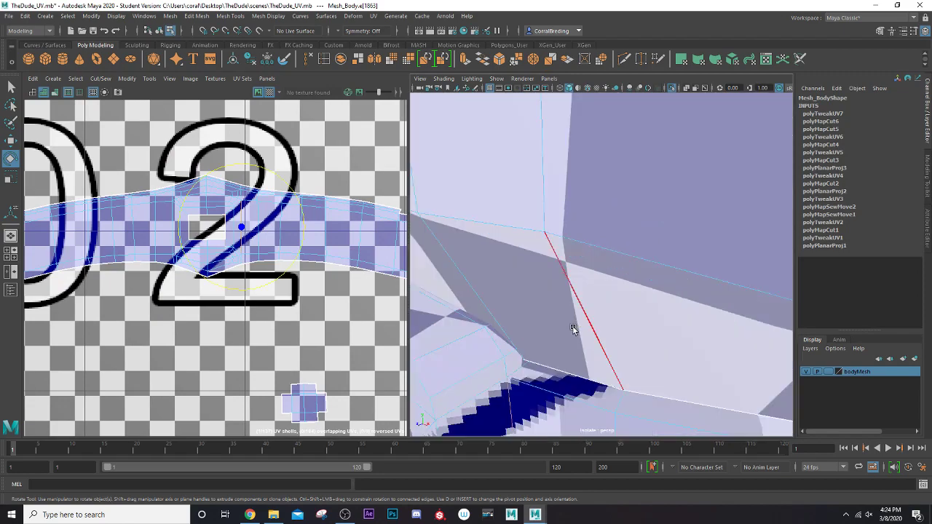
{"action": "left_click", "coordinate": [524, 369]}
{"action": "mouse_move", "coordinate": [522, 388]}
{"action": "left_mouse_down", "text": "alt"}
{"action": "mouse_move", "coordinate": [531, 351]}
{"action": "mouse_move", "coordinate": [520, 376]}
{"action": "left_mouse_up", "text": "alt"}
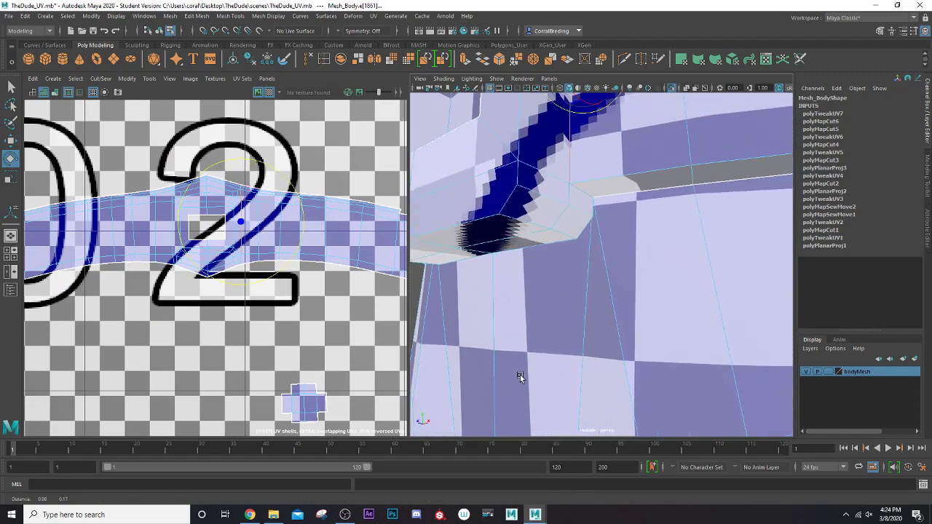
{"action": "left_click", "coordinate": [588, 196], "text": "shift"}
{"action": "left_click_drag", "start_coordinate": [489, 240], "coordinate": [685, 267], "text": "alt"}
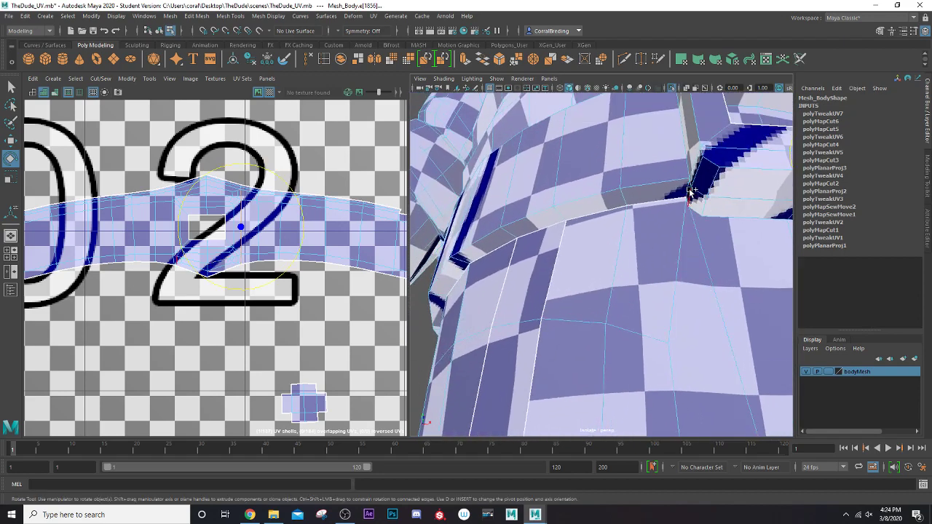
{"action": "left_click", "coordinate": [693, 163]}
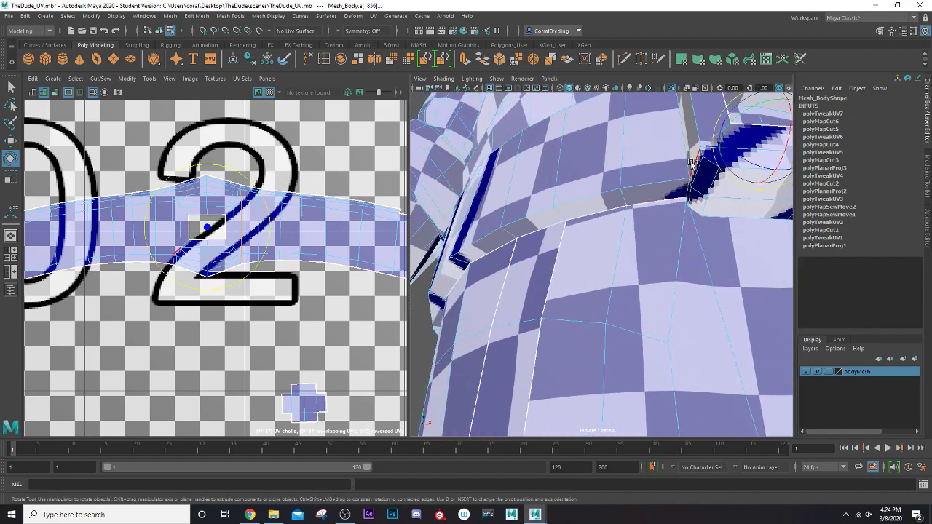
{"action": "left_click_drag", "start_coordinate": [689, 163], "coordinate": [708, 321], "text": "alt"}
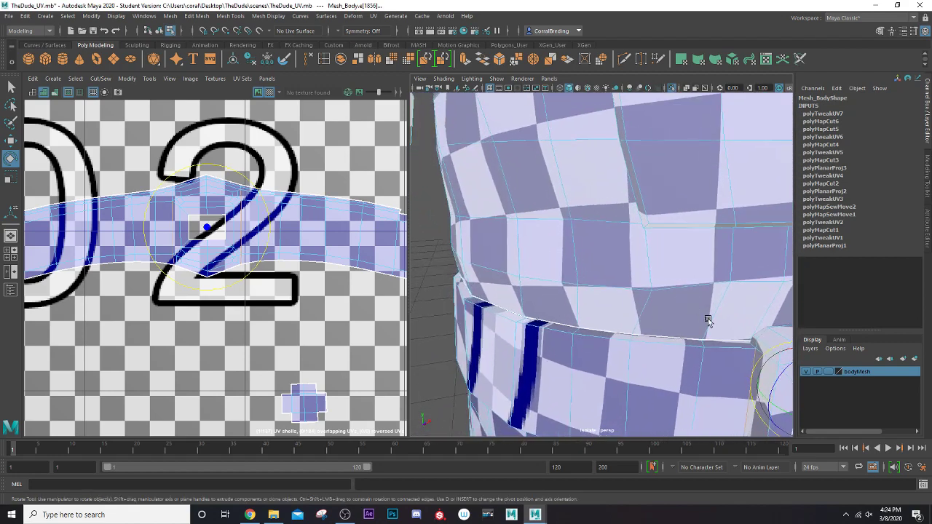
{"action": "left_click", "coordinate": [750, 346], "text": "shift"}
{"action": "left_click_drag", "start_coordinate": [739, 373], "coordinate": [690, 337], "text": "alt"}
{"action": "key", "text": "q"}
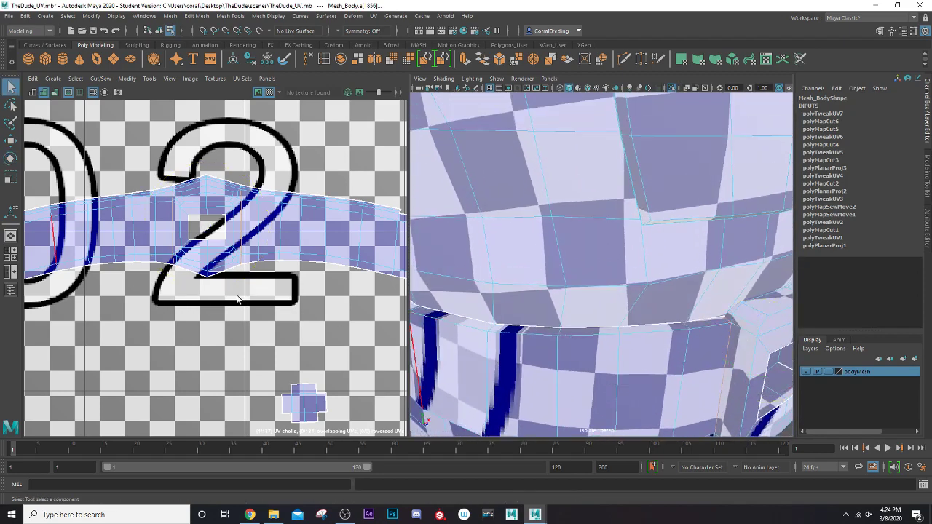
{"action": "key", "text": "shift+x"}
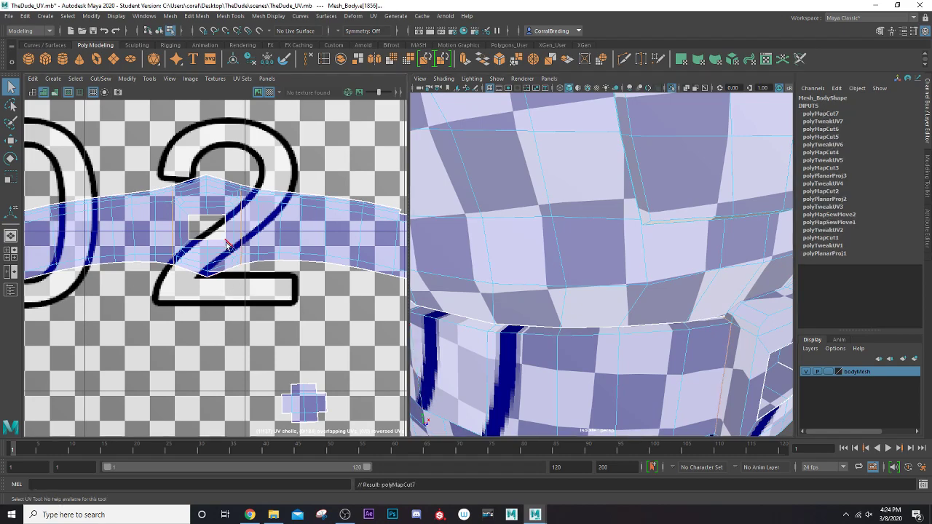
{"action": "right_click_drag", "start_coordinate": [223, 241], "coordinate": [197, 231]}
{"action": "left_click", "coordinate": [199, 238]}
{"action": "key", "text": "ctrl+z"}
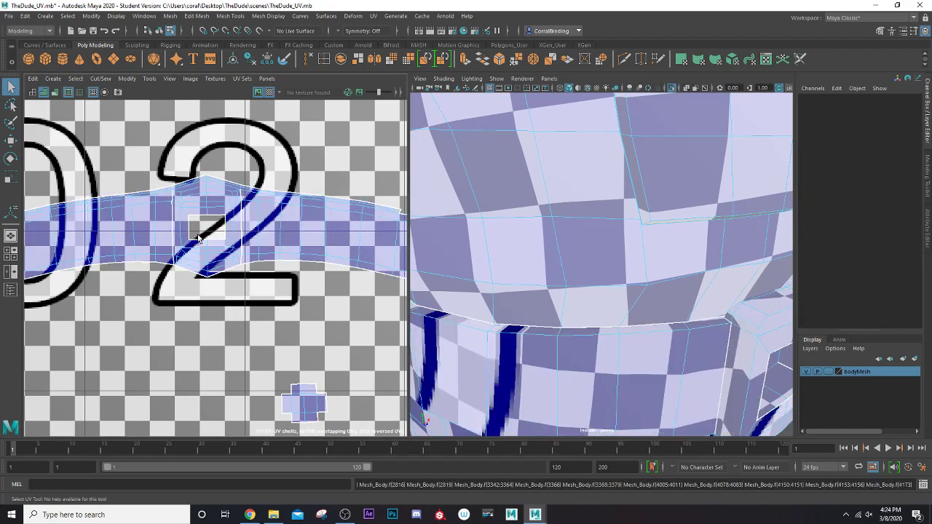
Cut the remaining short edges at the buckle's upper corners that still connect the buckle to the belt.
{"action": "scroll", "coordinate": [199, 239], "scroll_direction": "up", "scroll_amount": 4}
{"action": "middle_click_drag", "start_coordinate": [198, 234], "coordinate": [210, 282], "text": "alt"}
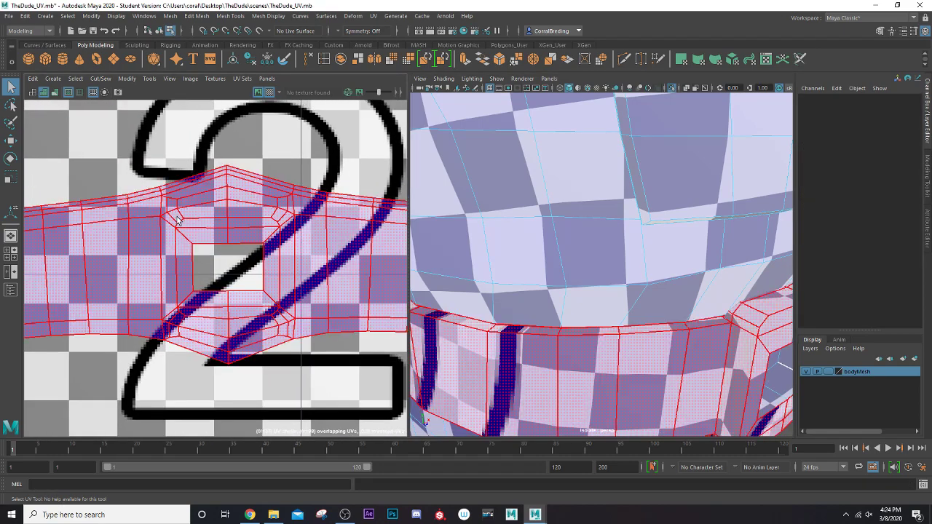
{"action": "right_click_drag", "start_coordinate": [177, 218], "coordinate": [175, 209]}
{"action": "left_click", "coordinate": [180, 216]}
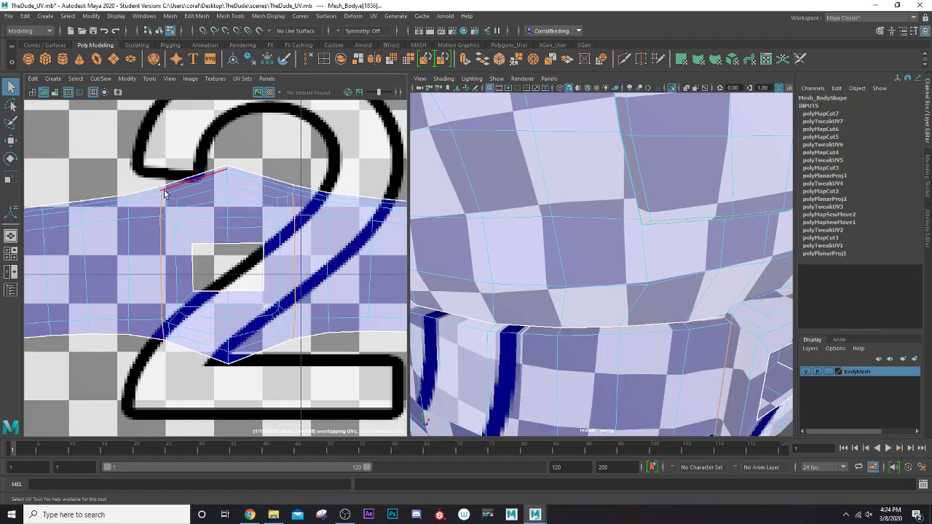
{"action": "left_click", "coordinate": [206, 196]}
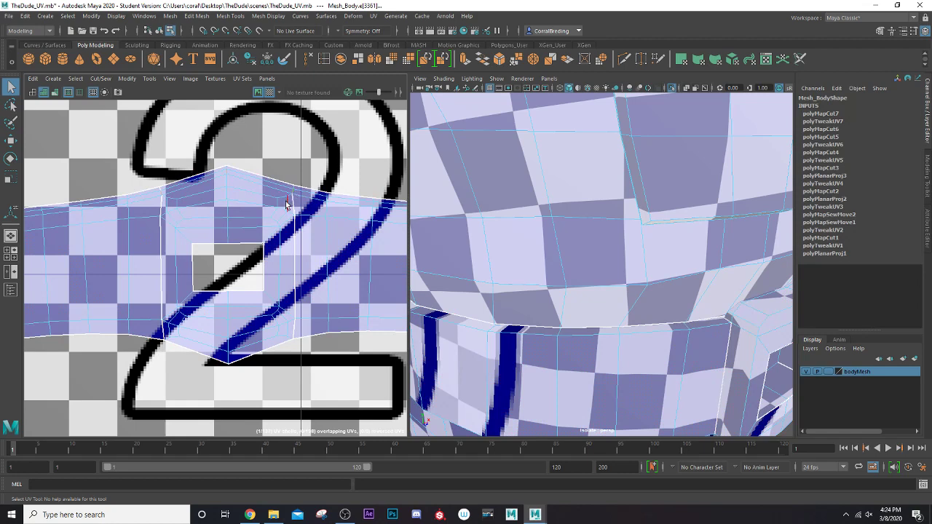
{"action": "right_click", "coordinate": [228, 245]}
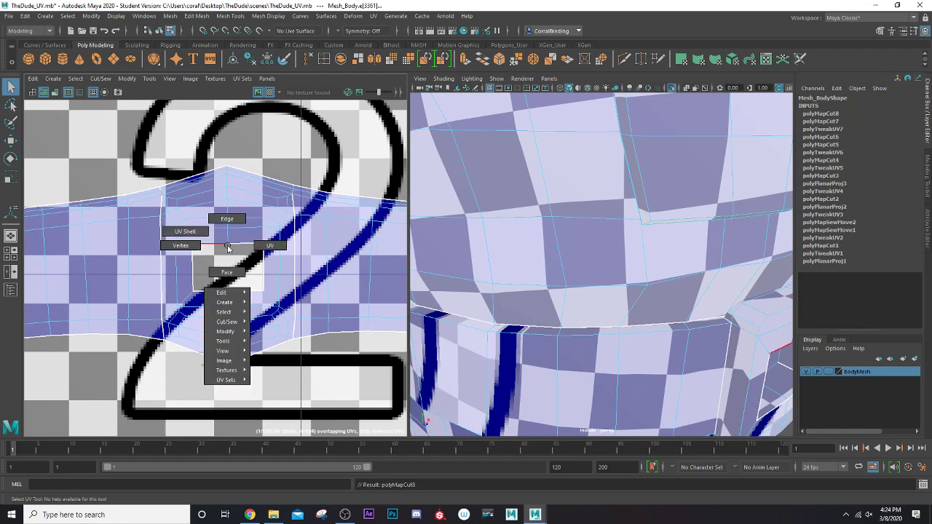
Cut the UVs along the buckle's remaining right side edges and unfold the separated buckle shell.
{"action": "right_click", "coordinate": [261, 213]}
{"action": "right_click_drag", "start_coordinate": [261, 213], "coordinate": [262, 191]}
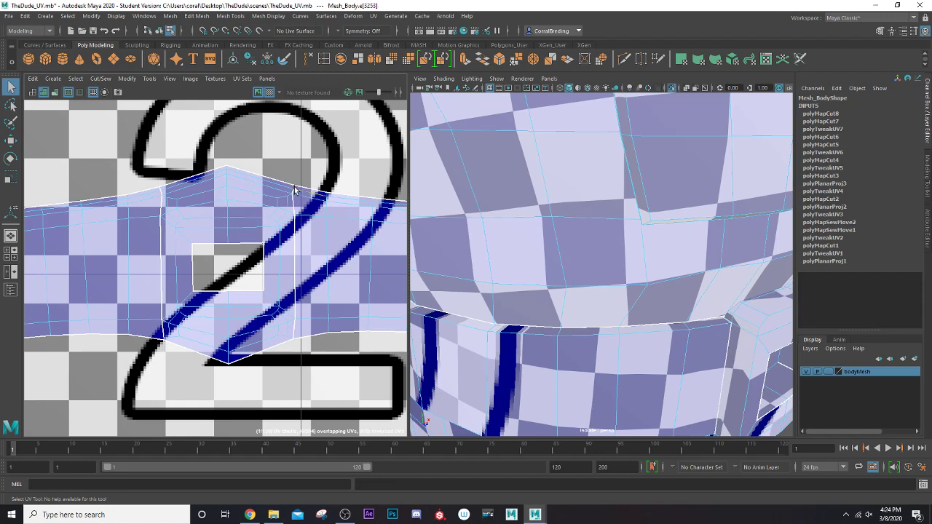
{"action": "right_click_drag", "start_coordinate": [266, 221], "coordinate": [242, 211]}
{"action": "left_click", "coordinate": [249, 214]}
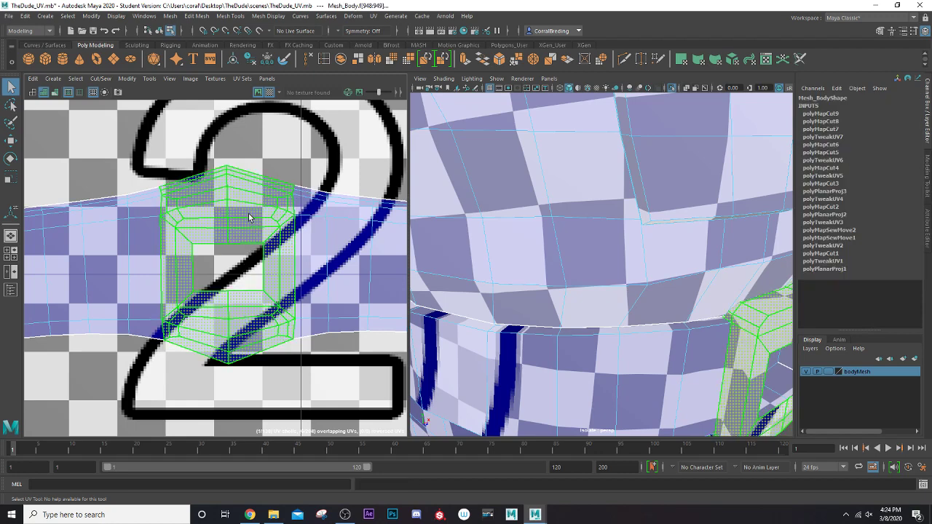
{"action": "key", "text": "ctrl+u"}
{"action": "scroll", "coordinate": [206, 229], "scroll_direction": "down", "scroll_amount": 3}
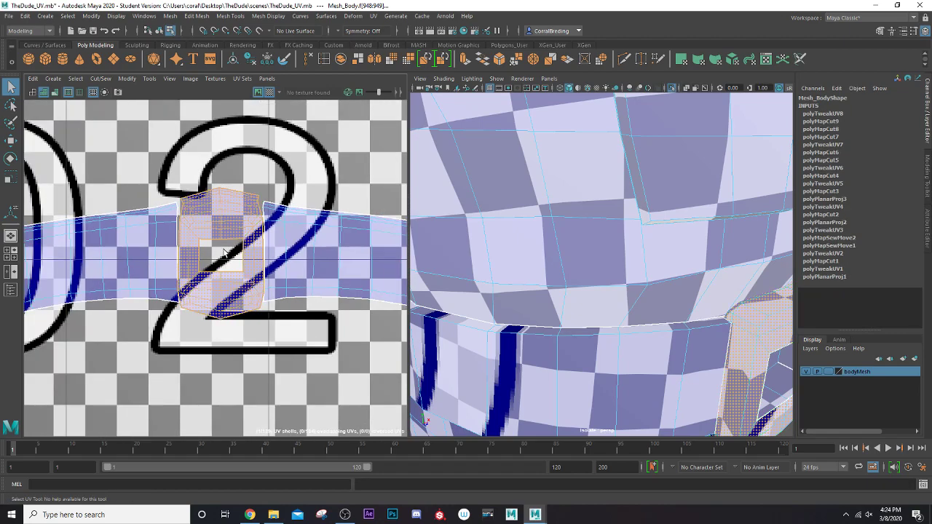
Move the buckle's UV shell down into the empty space below the two belt strips.
{"action": "key", "text": "w"}
{"action": "left_click_drag", "start_coordinate": [225, 251], "coordinate": [229, 335]}
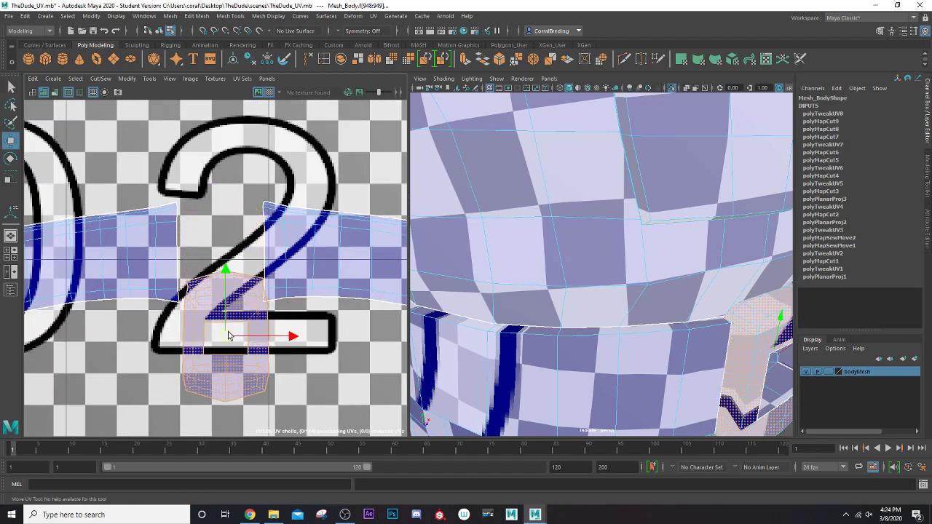
{"action": "middle_click_drag", "start_coordinate": [222, 340], "coordinate": [211, 258], "text": "alt"}
{"action": "left_click_drag", "start_coordinate": [215, 255], "coordinate": [214, 294]}
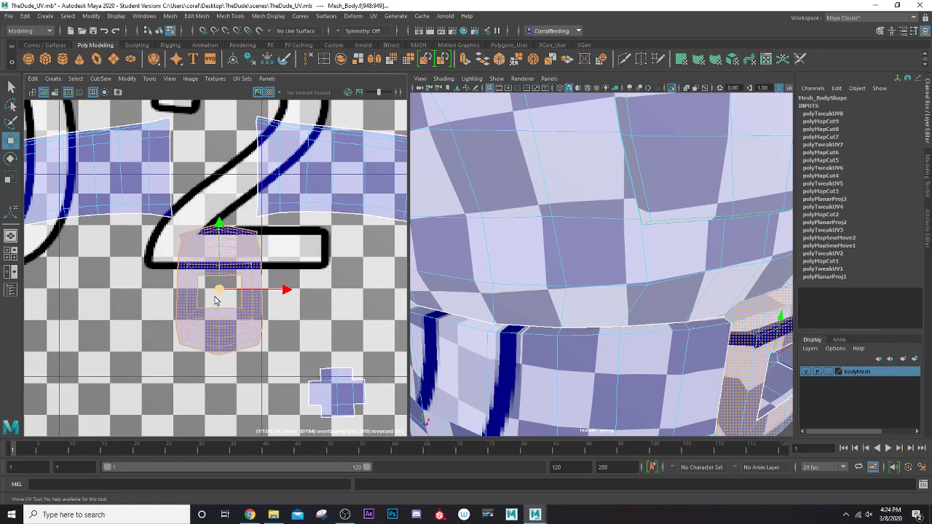
Select the belt strip shell to the right of the buckle gap and unfold its UVs.
{"action": "scroll", "coordinate": [214, 295], "scroll_direction": "up", "scroll_amount": 3}
{"action": "right_click_drag", "start_coordinate": [200, 341], "coordinate": [198, 318]}
{"action": "scroll", "coordinate": [464, 322], "scroll_direction": "down", "scroll_amount": 5}
{"action": "left_click_drag", "start_coordinate": [599, 328], "coordinate": [429, 317], "text": "alt"}
{"action": "middle_click_drag", "start_coordinate": [221, 316], "coordinate": [234, 398], "text": "alt"}
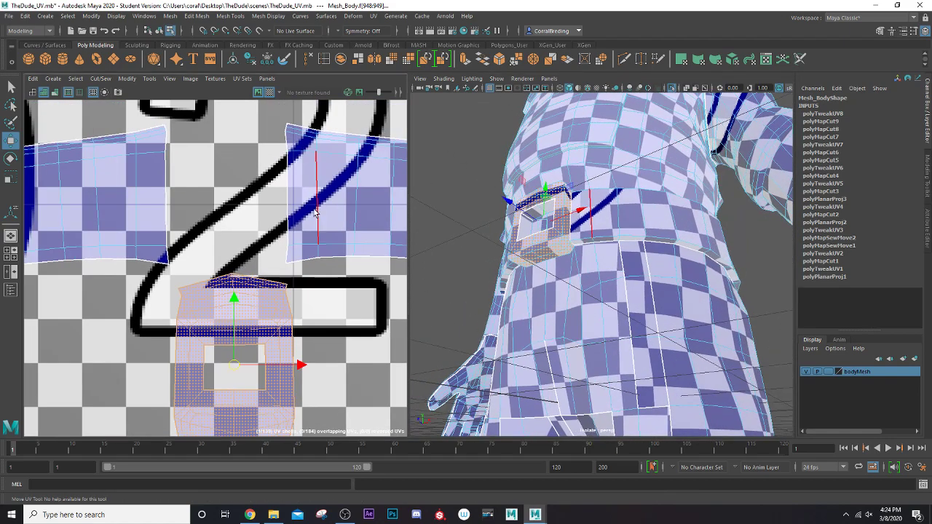
{"action": "left_click", "coordinate": [316, 209]}
{"action": "right_click_drag", "start_coordinate": [317, 209], "coordinate": [296, 202]}
{"action": "left_click", "coordinate": [307, 212]}
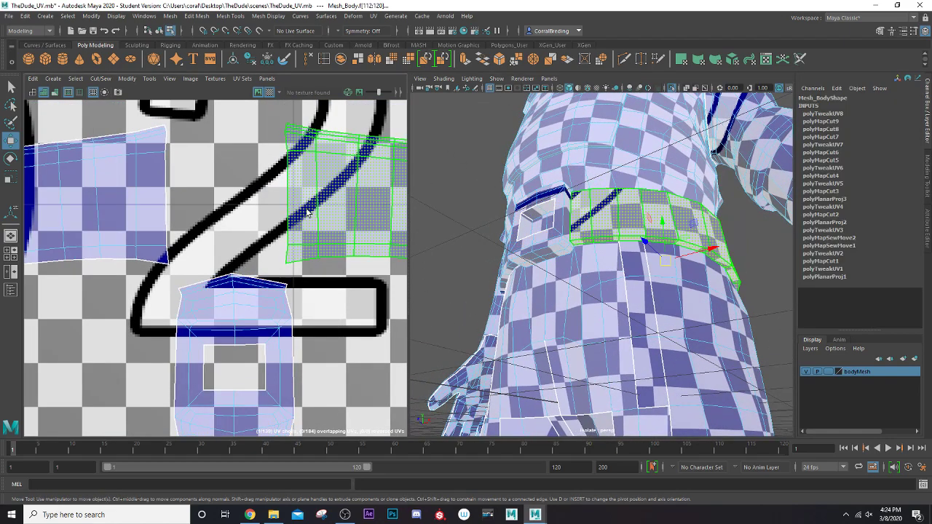
{"action": "key", "text": "ctrl+u"}
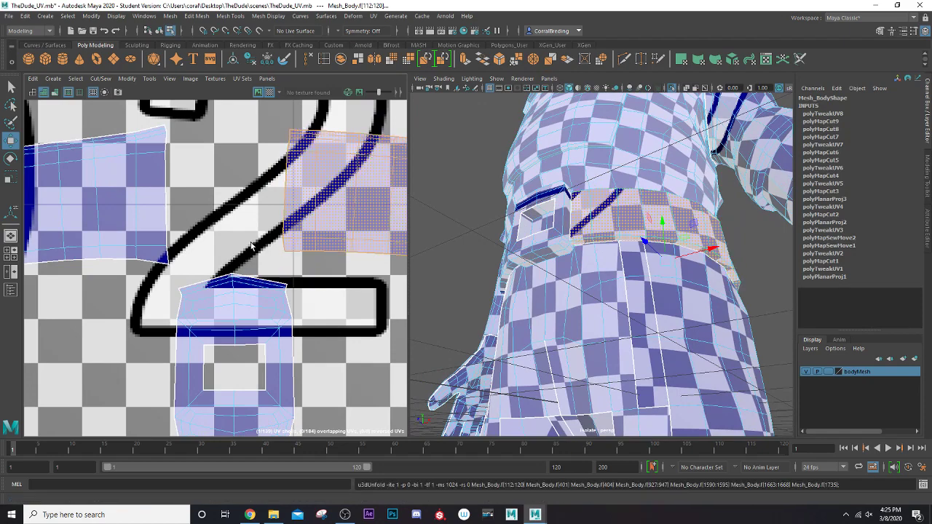
Select the belt strip shell to the left of the buckle gap and unfold its UVs.
{"action": "scroll", "coordinate": [250, 244], "scroll_direction": "down", "scroll_amount": 3}
{"action": "left_click", "coordinate": [199, 235]}
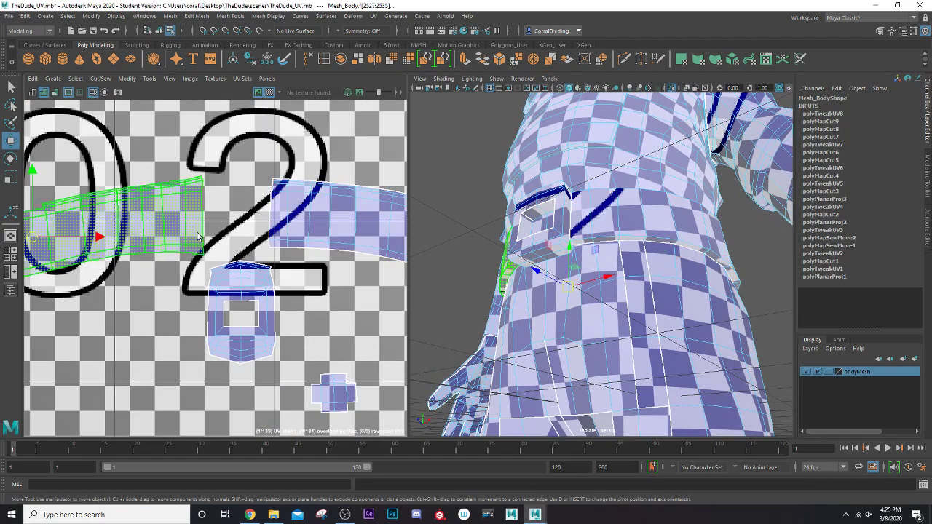
{"action": "key", "text": "ctrl+u"}
Try to attach the adjoining UVs along the left belt strip's upper boundary edges with Move and Sew.
{"action": "scroll", "coordinate": [197, 236], "scroll_direction": "down", "scroll_amount": 3}
{"action": "middle_click_drag", "start_coordinate": [198, 235], "coordinate": [291, 238], "text": "alt"}
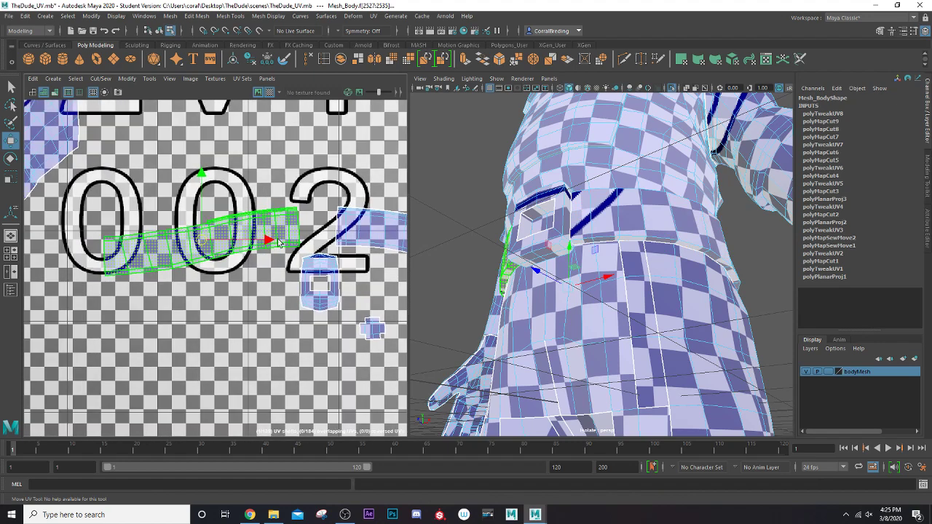
{"action": "scroll", "coordinate": [280, 242], "scroll_direction": "up", "scroll_amount": 2}
{"action": "middle_click_drag", "start_coordinate": [151, 220], "coordinate": [204, 222], "text": "alt"}
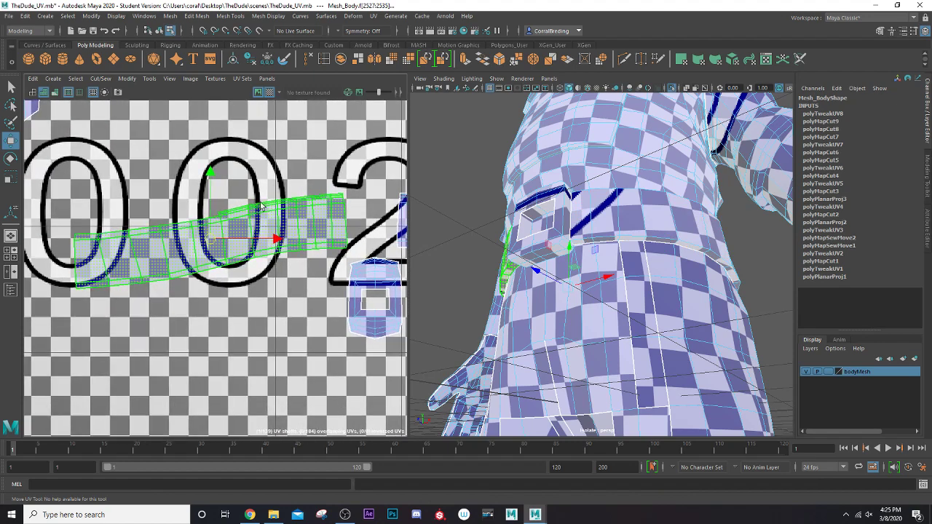
{"action": "right_click_drag", "start_coordinate": [170, 234], "coordinate": [173, 211]}
{"action": "left_click", "coordinate": [182, 221]}
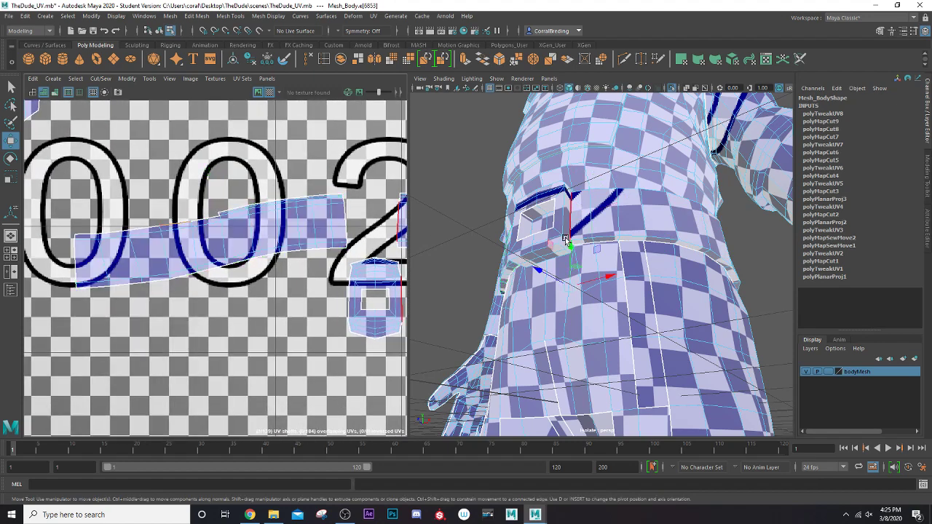
{"action": "key", "text": "f"}
{"action": "scroll", "coordinate": [566, 239], "scroll_direction": "down", "scroll_amount": 5}
{"action": "left_click_drag", "start_coordinate": [597, 247], "coordinate": [556, 294], "text": "alt"}
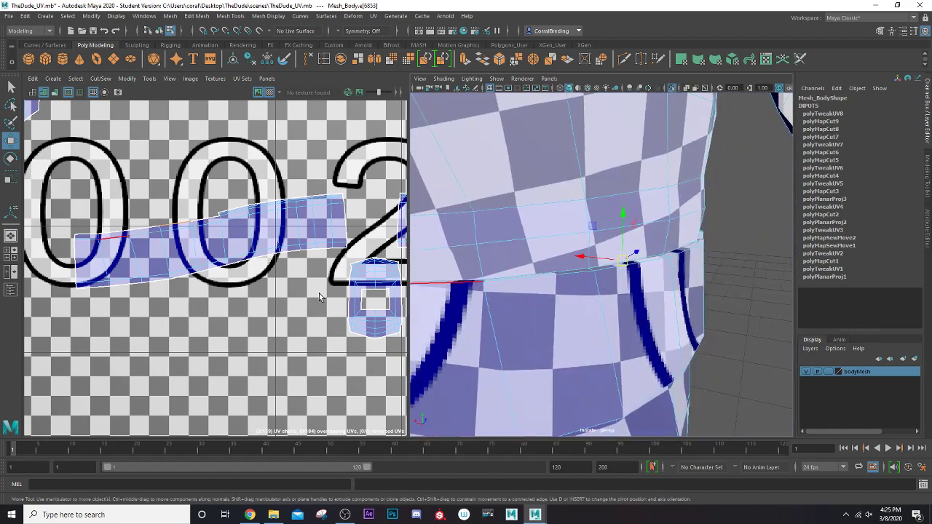
{"action": "left_click", "coordinate": [205, 220]}
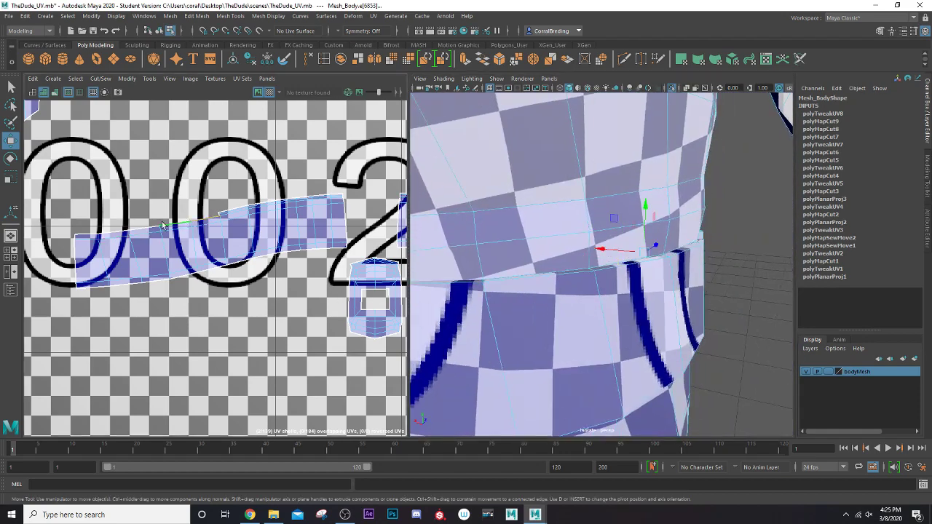
{"action": "left_click", "coordinate": [101, 236]}
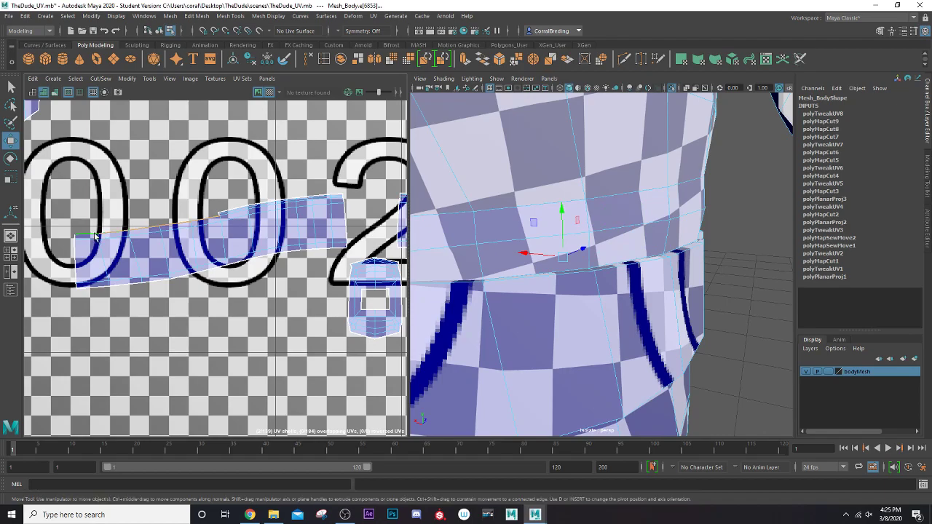
{"action": "left_click", "coordinate": [95, 236], "text": "shift"}
{"action": "scroll", "coordinate": [558, 261], "scroll_direction": "down", "scroll_amount": 5}
{"action": "left_click_drag", "start_coordinate": [575, 264], "coordinate": [653, 271], "text": "alt"}
{"action": "scroll", "coordinate": [718, 271], "scroll_direction": "up", "scroll_amount": 5}
{"action": "scroll", "coordinate": [719, 271], "scroll_direction": "down", "scroll_amount": 5}
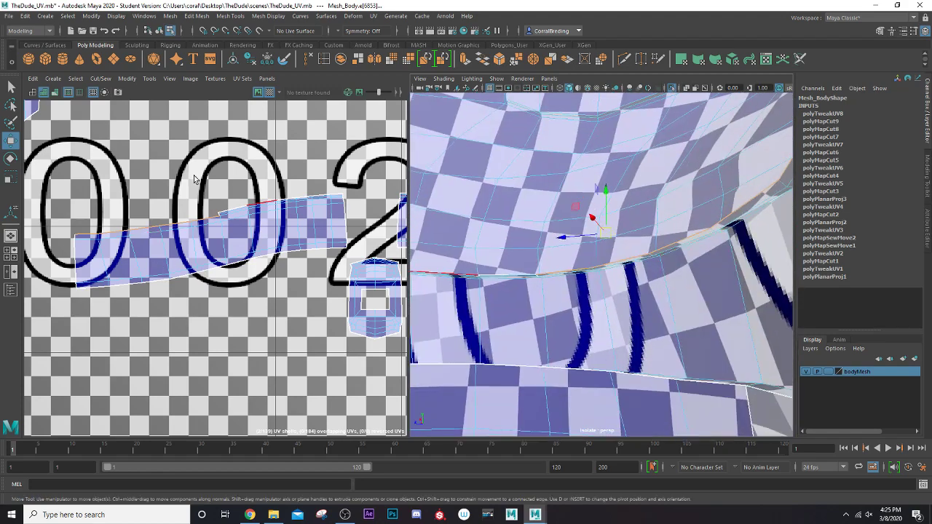
{"action": "left_click", "coordinate": [101, 78]}
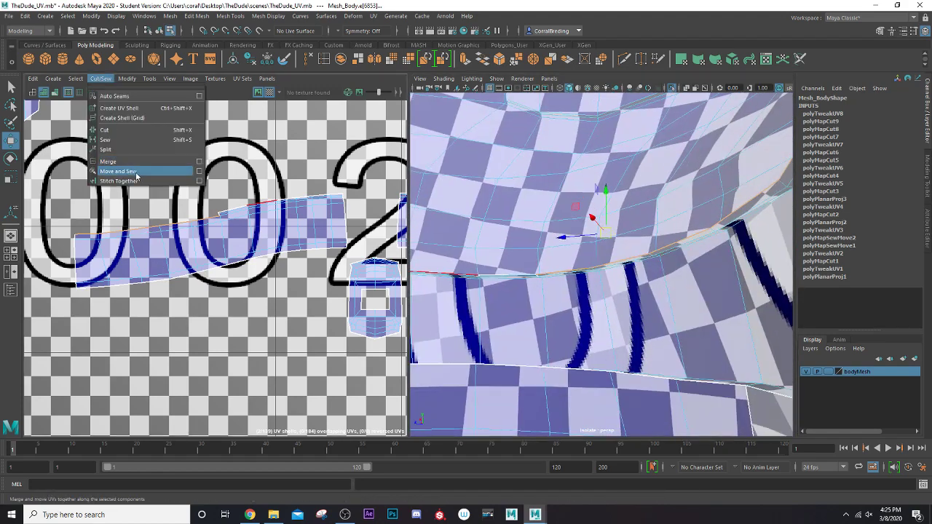
{"action": "left_click", "coordinate": [138, 177]}
{"action": "scroll", "coordinate": [171, 209], "scroll_direction": "down", "scroll_amount": 10}
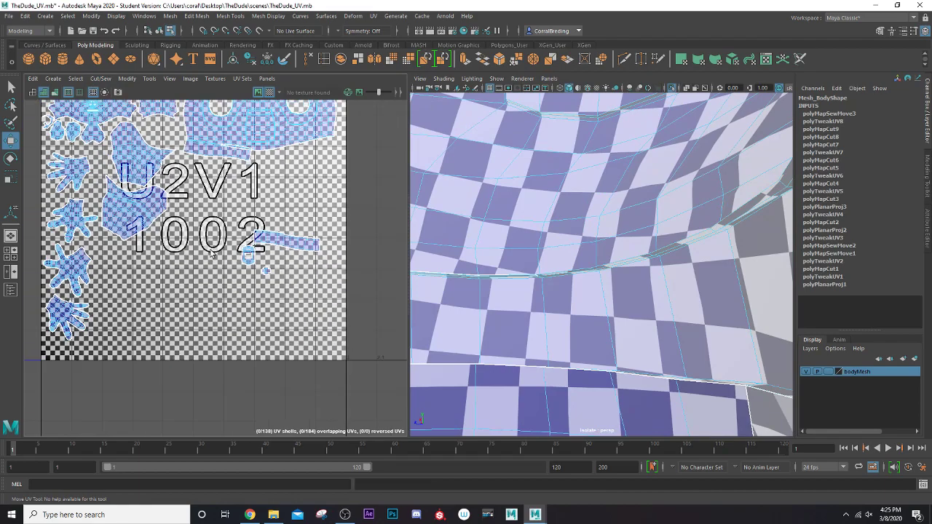
{"action": "middle_click_drag", "start_coordinate": [269, 340], "coordinate": [281, 389], "text": "alt"}
{"action": "key", "text": "ctrl+z"}
Cut the UVs along the edge row just above the lower left border of the large torso shell.
{"action": "scroll", "coordinate": [271, 313], "scroll_direction": "up", "scroll_amount": 9}
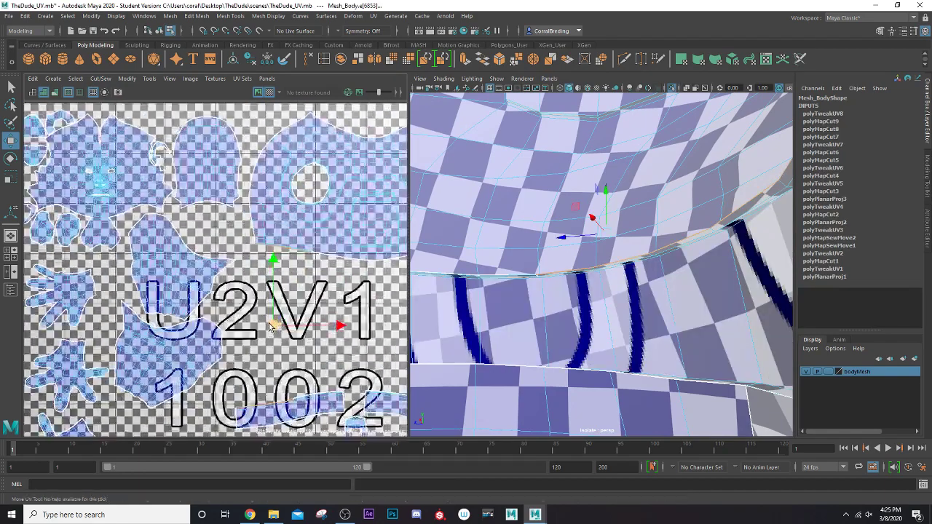
{"action": "middle_click_drag", "start_coordinate": [269, 203], "coordinate": [251, 334], "text": "alt"}
{"action": "scroll", "coordinate": [295, 295], "scroll_direction": "up", "scroll_amount": 2}
{"action": "scroll", "coordinate": [295, 295], "scroll_direction": "up", "scroll_amount": 3}
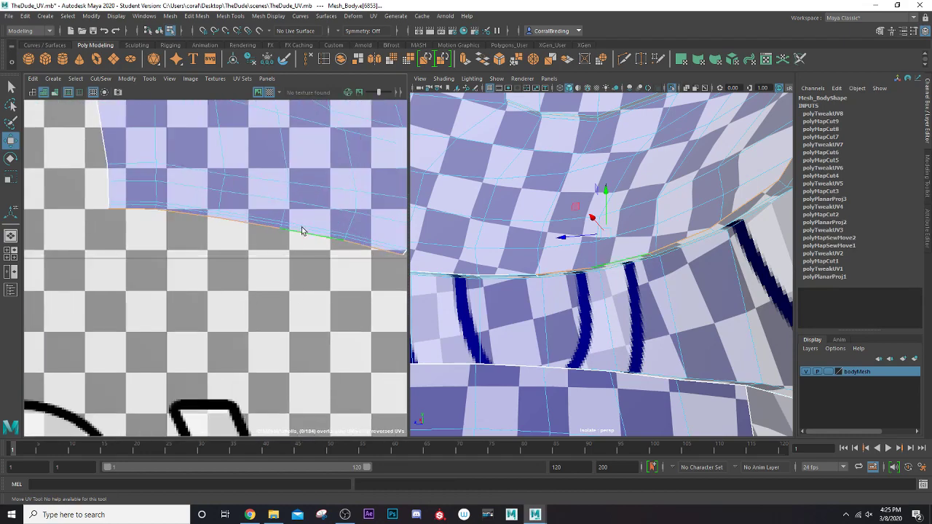
{"action": "double_click", "coordinate": [305, 225]}
{"action": "scroll", "coordinate": [306, 225], "scroll_direction": "down", "scroll_amount": 1}
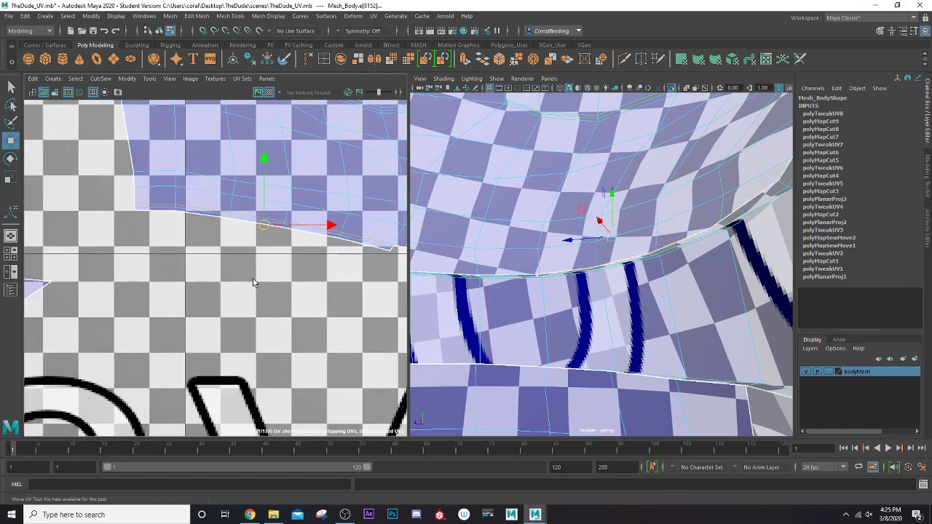
{"action": "key", "text": "shift+x"}
Cut the UVs along the matching edges at the lower right border of the large torso shell.
{"action": "scroll", "coordinate": [255, 283], "scroll_direction": "down", "scroll_amount": 4}
{"action": "middle_click_drag", "start_coordinate": [278, 255], "coordinate": [3, 258], "text": "alt"}
{"action": "middle_click_drag", "start_coordinate": [245, 254], "coordinate": [95, 278], "text": "alt"}
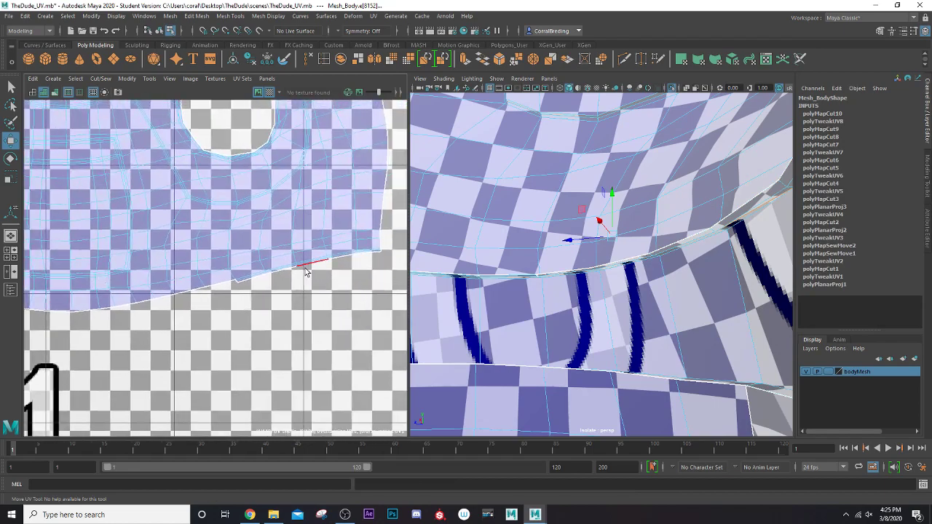
{"action": "left_click", "coordinate": [250, 275]}
{"action": "key", "text": "shift+x"}
Select the lower-lying upper border edges of the left belt strip and join the detached sliver with Move and Sew.
{"action": "scroll", "coordinate": [258, 298], "scroll_direction": "down", "scroll_amount": 5}
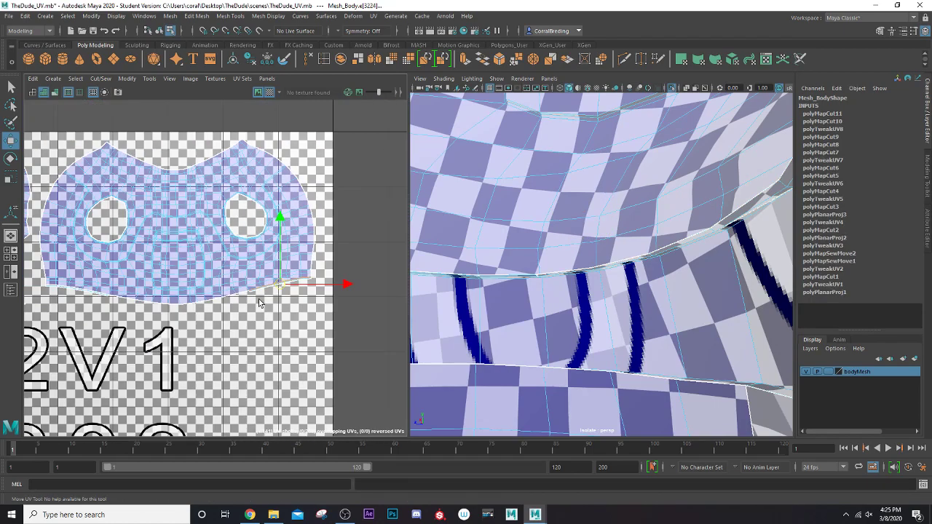
{"action": "middle_click_drag", "start_coordinate": [246, 337], "coordinate": [302, 101], "text": "alt"}
{"action": "scroll", "coordinate": [219, 206], "scroll_direction": "up", "scroll_amount": 4}
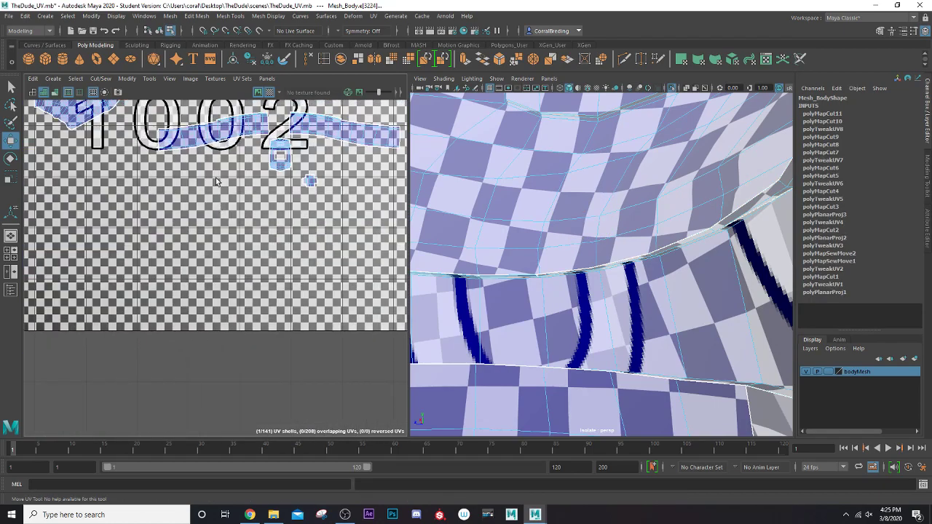
{"action": "middle_click_drag", "start_coordinate": [217, 178], "coordinate": [280, 313], "text": "alt"}
{"action": "scroll", "coordinate": [282, 314], "scroll_direction": "up", "scroll_amount": 4}
{"action": "scroll", "coordinate": [281, 311], "scroll_direction": "up", "scroll_amount": 3}
{"action": "middle_click_drag", "start_coordinate": [248, 240], "coordinate": [284, 332], "text": "alt"}
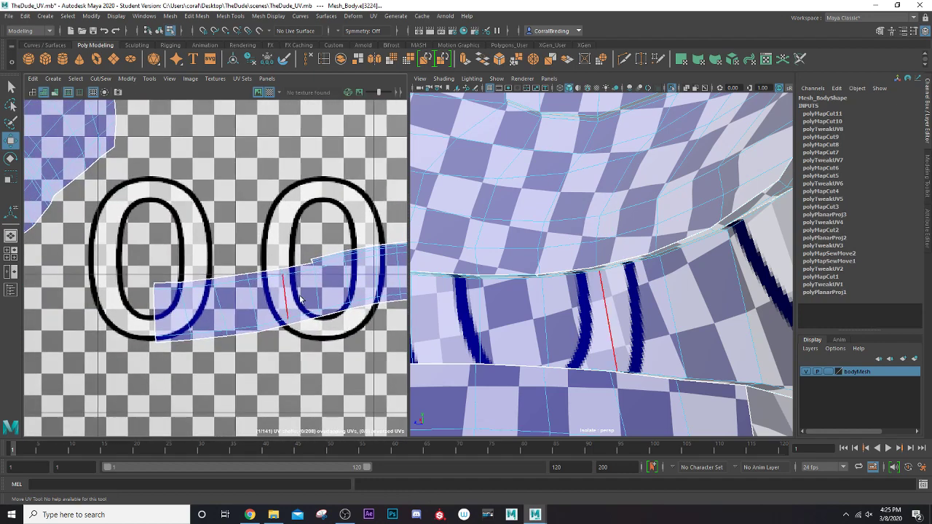
{"action": "right_click_drag", "start_coordinate": [288, 274], "coordinate": [287, 245]}
{"action": "scroll", "coordinate": [226, 278], "scroll_direction": "up", "scroll_amount": 2}
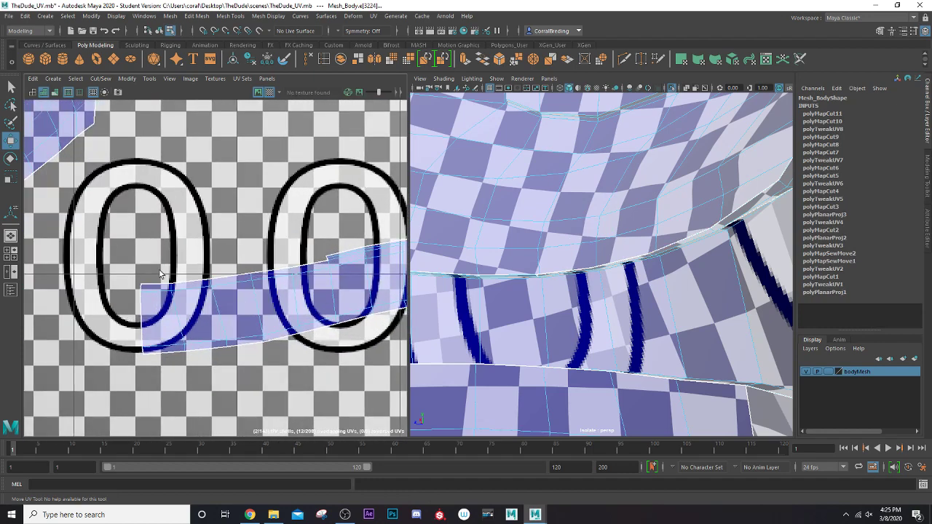
{"action": "left_click_drag", "start_coordinate": [322, 323], "coordinate": [304, 304]}
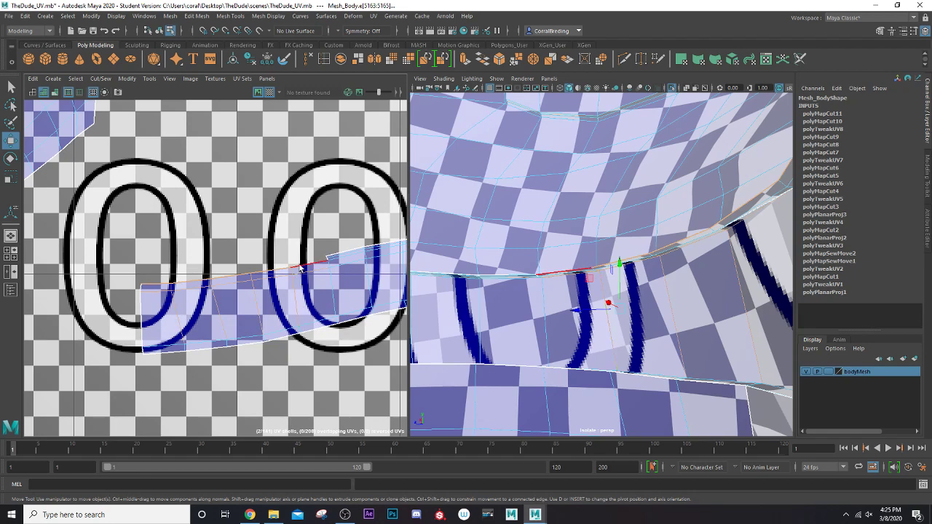
{"action": "left_click", "coordinate": [312, 263], "text": "shift"}
{"action": "scroll", "coordinate": [314, 263], "scroll_direction": "up", "scroll_amount": 5}
{"action": "left_click", "coordinate": [352, 248], "text": "shift"}
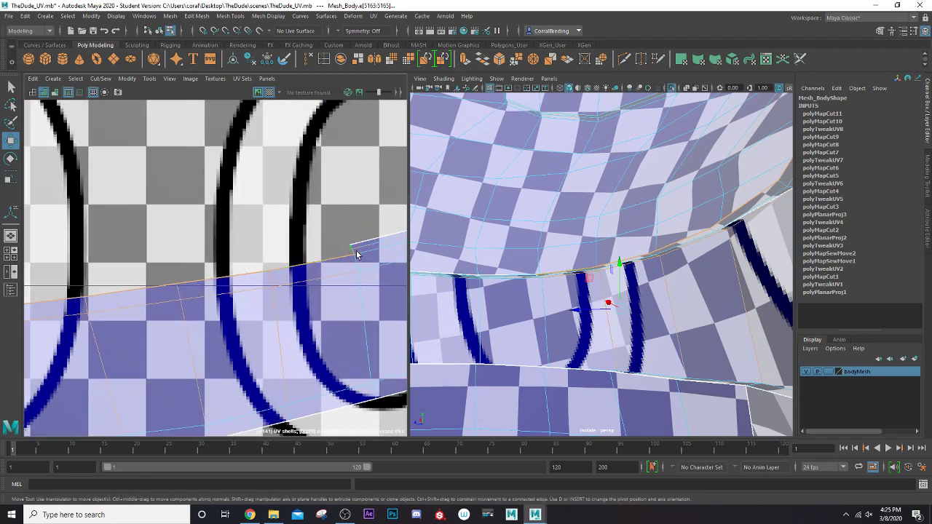
{"action": "left_click", "coordinate": [102, 79]}
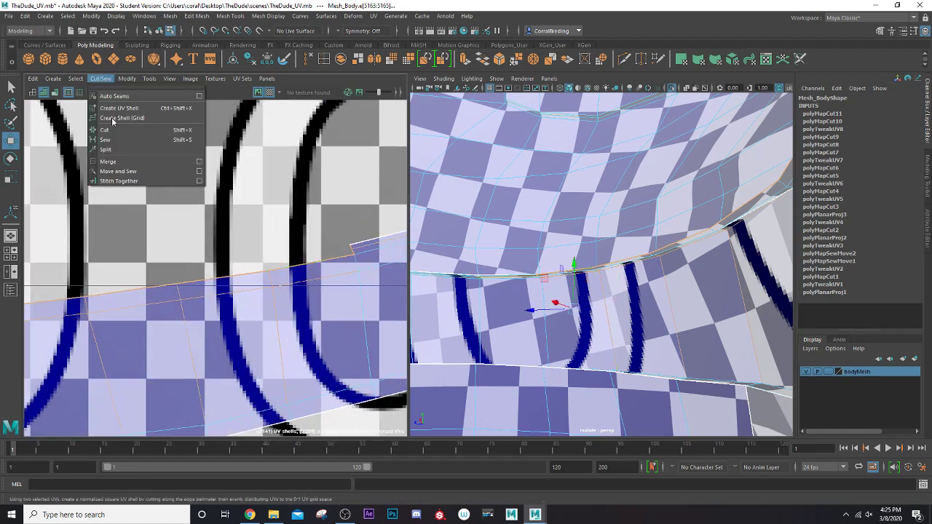
{"action": "left_click", "coordinate": [134, 172]}
{"action": "left_click", "coordinate": [205, 249]}
Select the matching upper border edges of the right belt strip and join its detached sliver with Move and Sew.
{"action": "scroll", "coordinate": [205, 249], "scroll_direction": "down", "scroll_amount": 5}
{"action": "scroll", "coordinate": [205, 249], "scroll_direction": "down", "scroll_amount": 1}
{"action": "middle_click_drag", "start_coordinate": [303, 262], "coordinate": [50, 334], "text": "alt"}
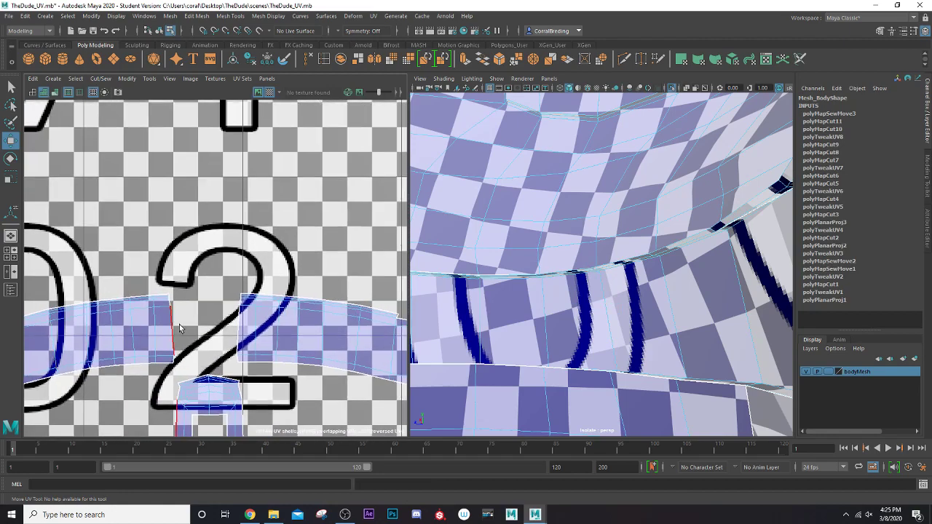
{"action": "middle_click_drag", "start_coordinate": [232, 300], "coordinate": [1, 242], "text": "alt"}
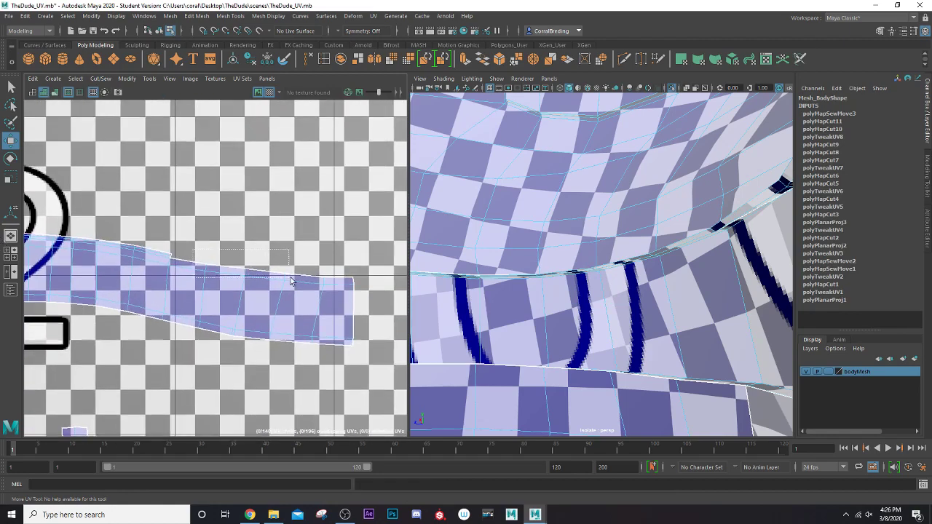
{"action": "left_click_drag", "start_coordinate": [336, 287], "coordinate": [336, 287]}
{"action": "scroll", "coordinate": [207, 276], "scroll_direction": "up", "scroll_amount": 4}
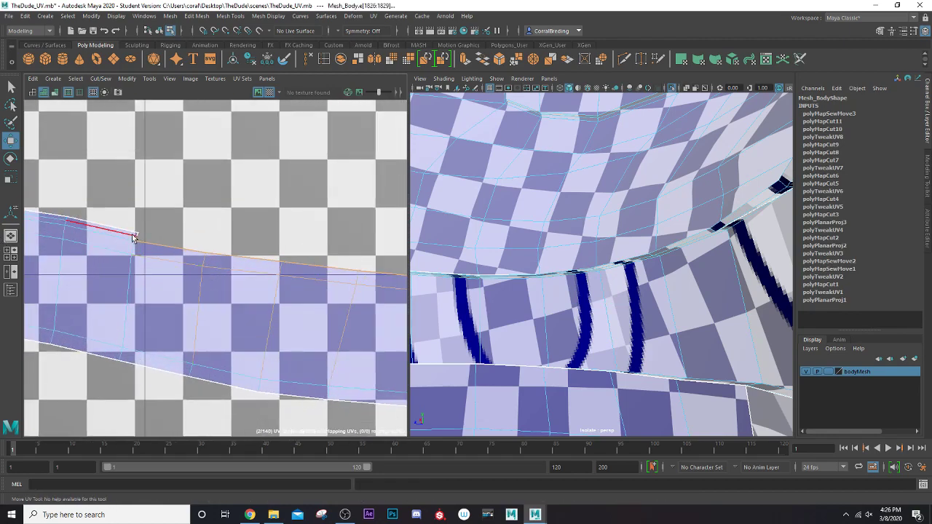
{"action": "left_click", "coordinate": [100, 79]}
{"action": "left_click", "coordinate": [129, 172]}
Unfold the right and left belt strip shells.
{"action": "scroll", "coordinate": [197, 264], "scroll_direction": "down", "scroll_amount": 5}
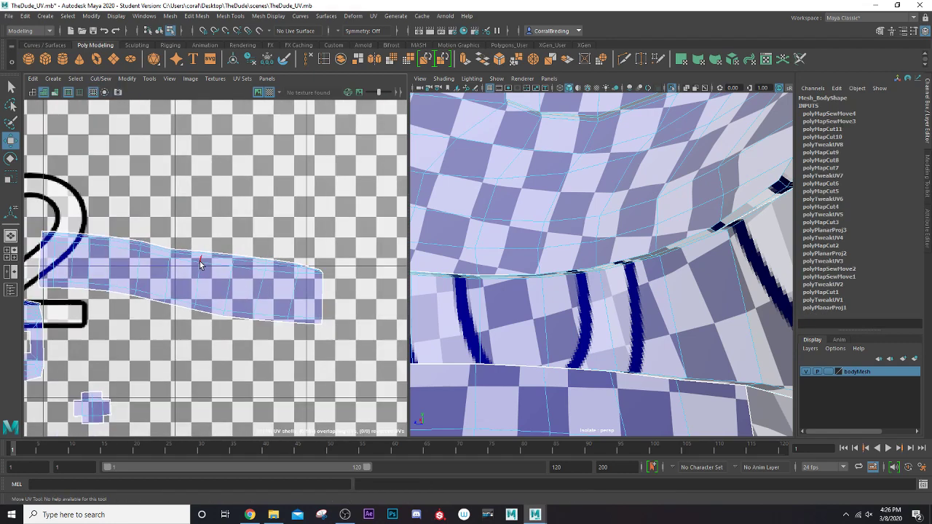
{"action": "left_click", "coordinate": [190, 270]}
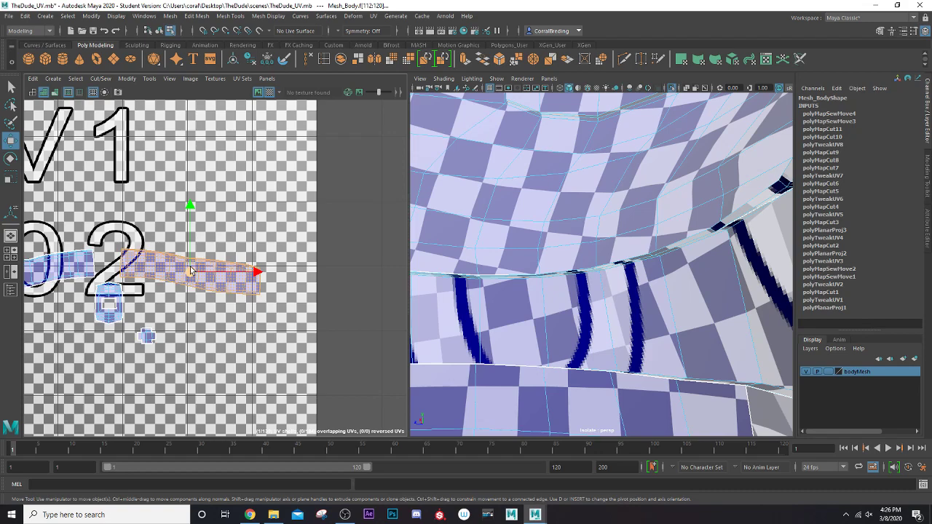
{"action": "key", "text": "ctrl+u"}
{"action": "middle_click_drag", "start_coordinate": [192, 271], "coordinate": [336, 252], "text": "alt"}
{"action": "left_click", "coordinate": [214, 257]}
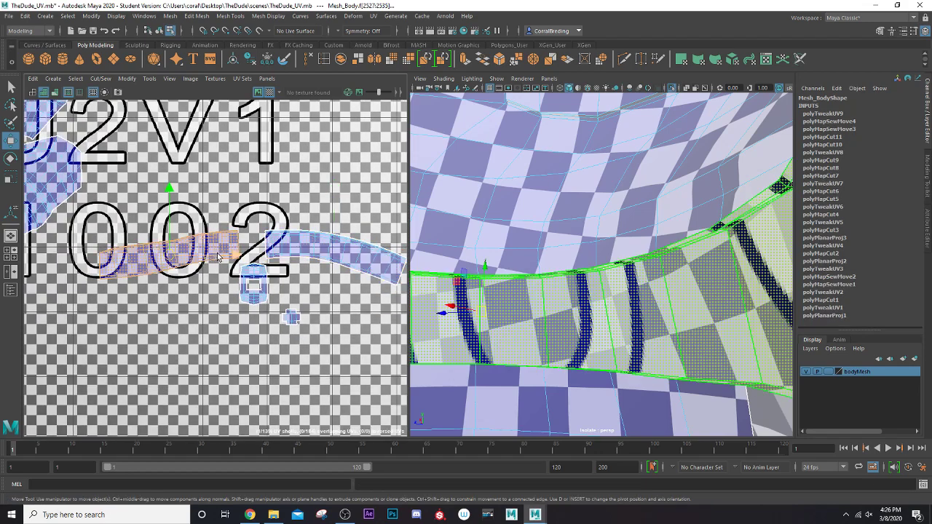
{"action": "key", "text": "ctrl+u"}
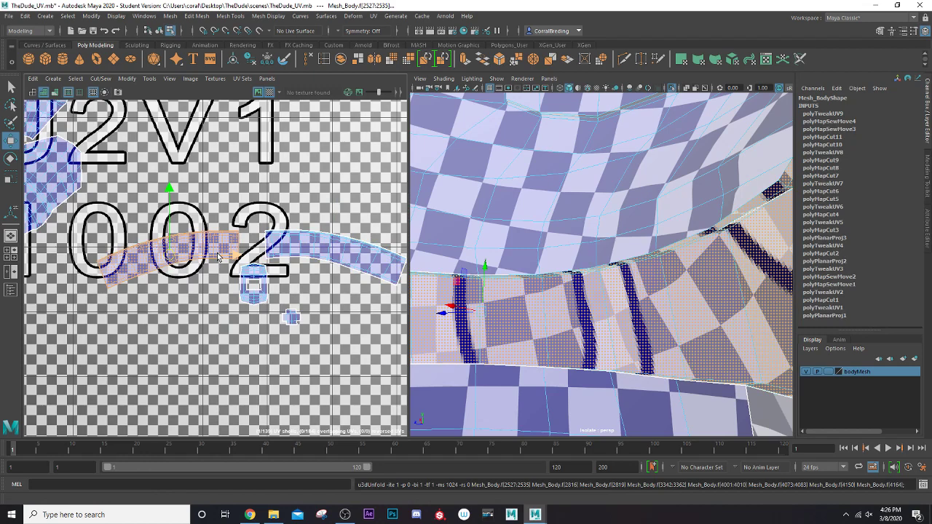
Place one belt strip beneath the right half of the large torso shell, and rotate the other to fit beneath the left half.
{"action": "scroll", "coordinate": [262, 288], "scroll_direction": "down", "scroll_amount": 5}
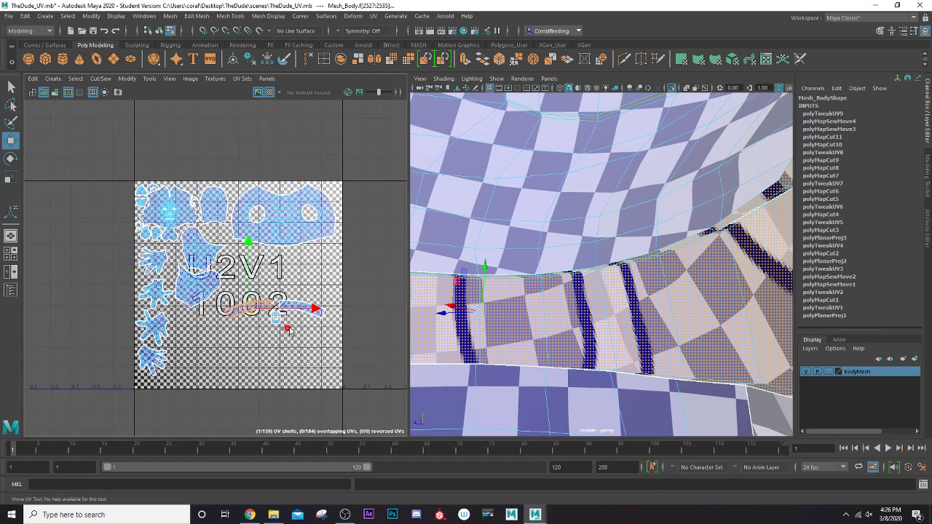
{"action": "left_click_drag", "start_coordinate": [249, 309], "coordinate": [317, 275]}
{"action": "key", "text": "e"}
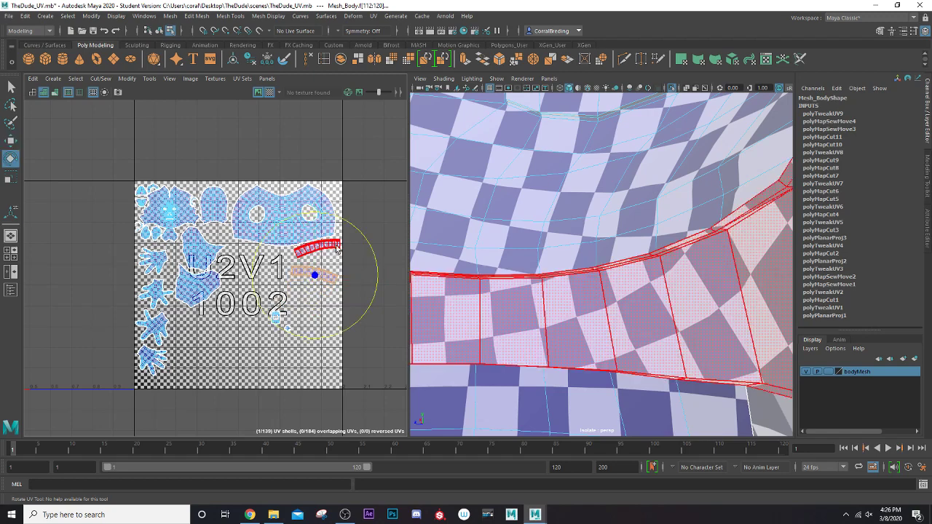
{"action": "left_click_drag", "start_coordinate": [361, 231], "coordinate": [338, 221]}
{"action": "key", "text": "w"}
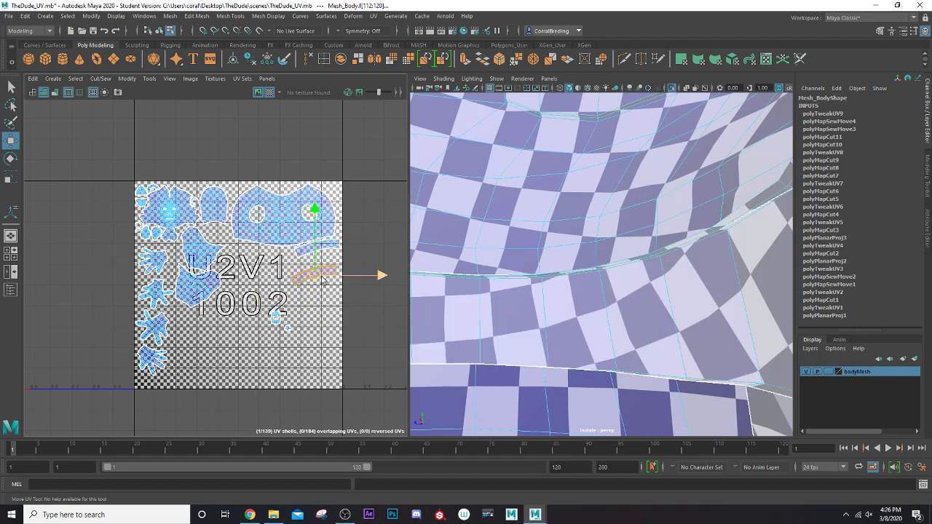
{"action": "key", "text": "e"}
{"action": "left_click_drag", "start_coordinate": [361, 238], "coordinate": [364, 255]}
{"action": "key", "text": "w"}
{"action": "left_click_drag", "start_coordinate": [314, 275], "coordinate": [251, 253]}
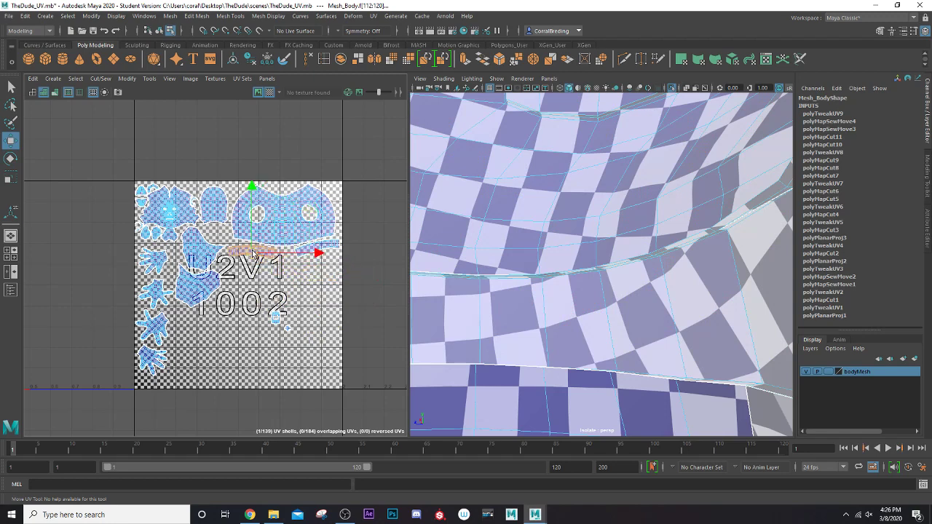
{"action": "key", "text": "e"}
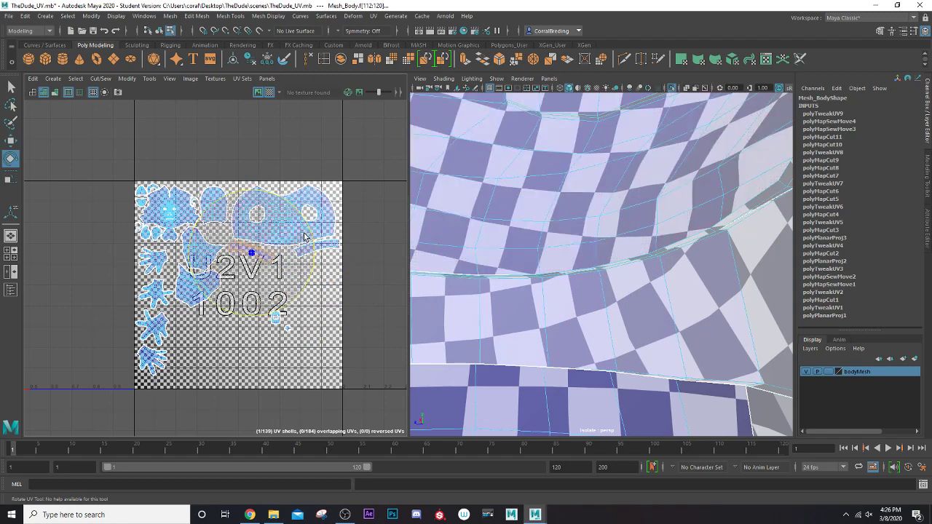
{"action": "key", "text": "w"}
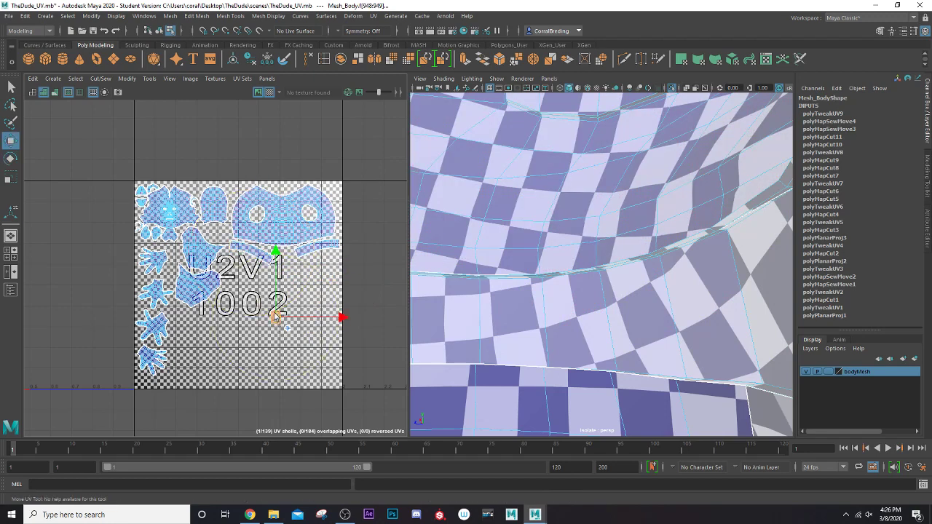
Place the buckle frame shell beside the torso shell's upper left corner and the small buckle centre inside the torso's left round opening.
{"action": "left_click_drag", "start_coordinate": [275, 317], "coordinate": [236, 189]}
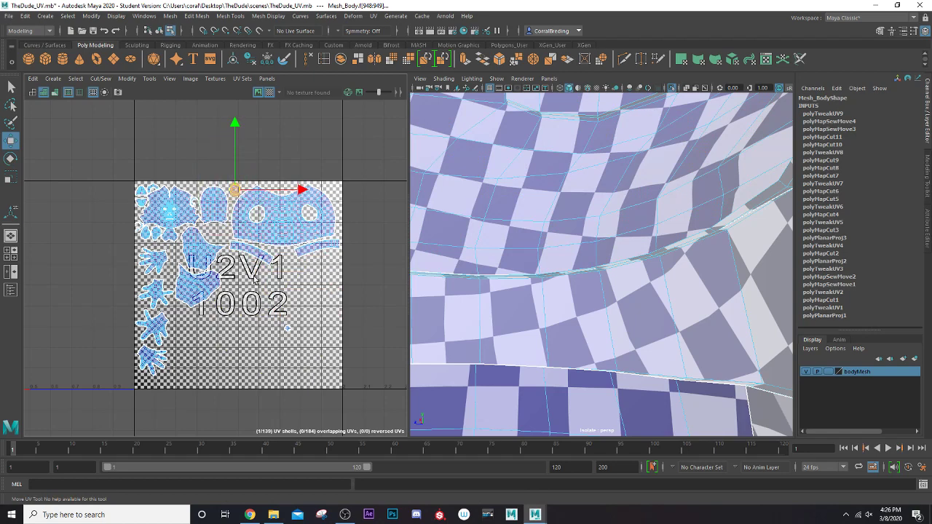
{"action": "left_click", "coordinate": [288, 332]}
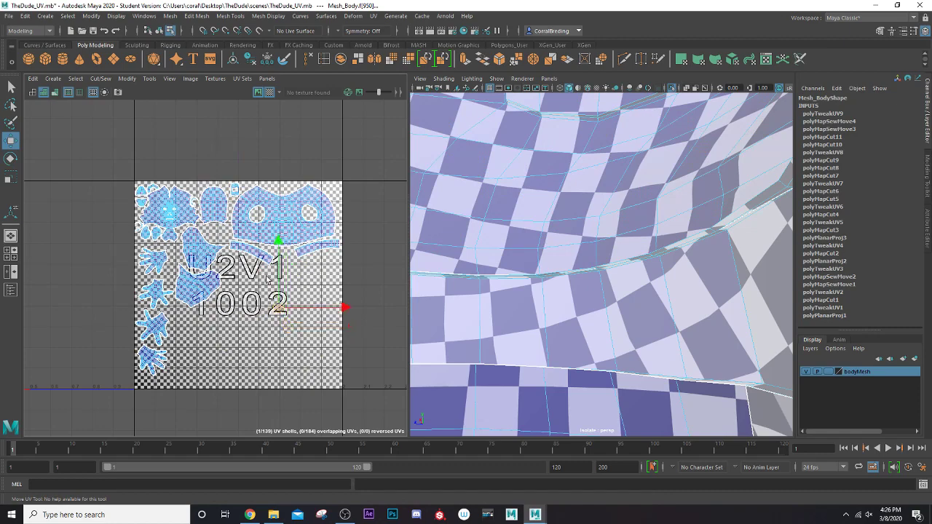
{"action": "left_click_drag", "start_coordinate": [267, 281], "coordinate": [256, 222]}
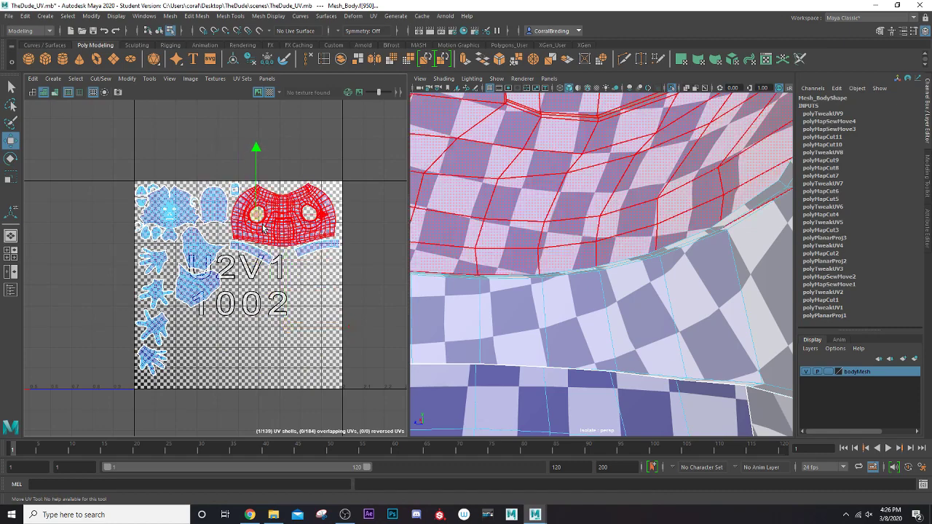
Examine the body's remaining UV shells from the belt down to the feet.
{"action": "scroll", "coordinate": [293, 282], "scroll_direction": "down", "scroll_amount": 5}
{"action": "scroll", "coordinate": [524, 333], "scroll_direction": "down", "scroll_amount": 8}
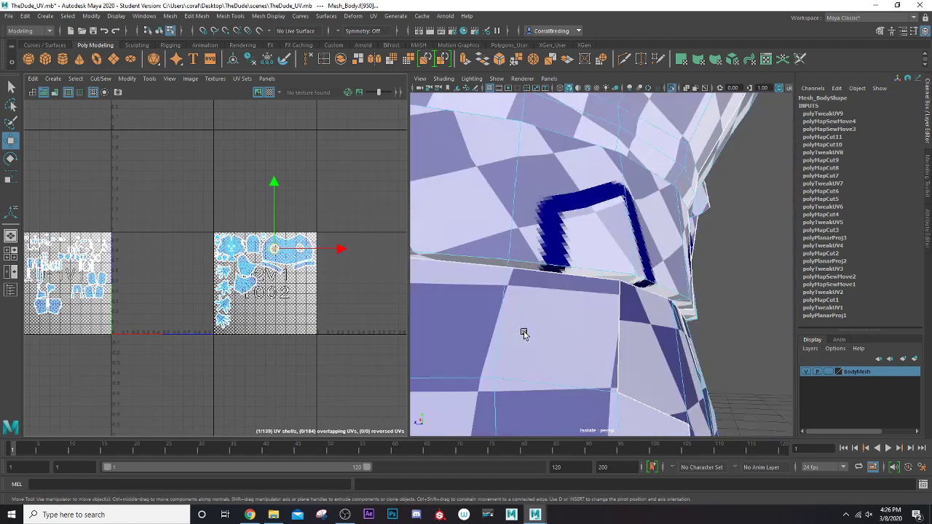
{"action": "left_click_drag", "start_coordinate": [524, 335], "coordinate": [606, 336], "text": "alt"}
{"action": "scroll", "coordinate": [639, 343], "scroll_direction": "down", "scroll_amount": 5}
{"action": "middle_click_drag", "start_coordinate": [606, 337], "coordinate": [563, 272], "text": "alt"}
{"action": "scroll", "coordinate": [561, 302], "scroll_direction": "down", "scroll_amount": 3}
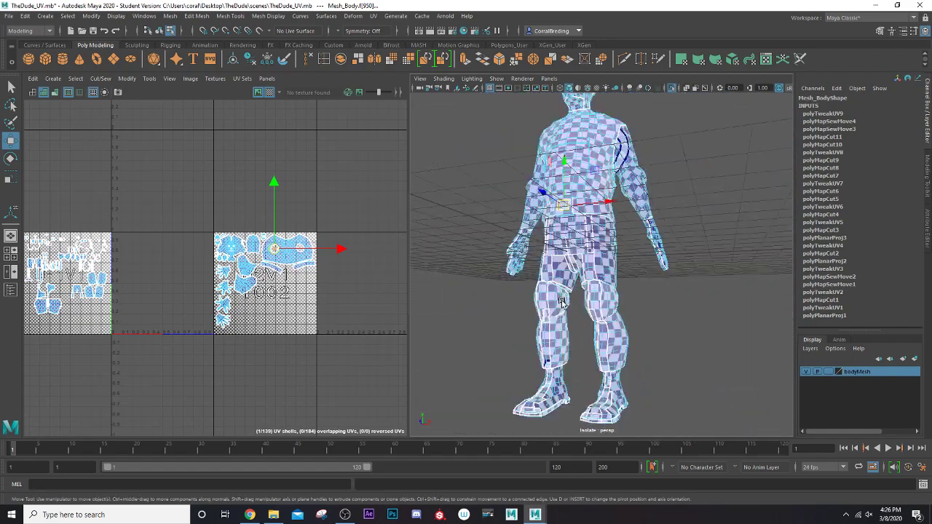
{"action": "scroll", "coordinate": [561, 302], "scroll_direction": "down", "scroll_amount": 3}
{"action": "left_click_drag", "start_coordinate": [565, 305], "coordinate": [599, 323], "text": "alt"}
{"action": "scroll", "coordinate": [598, 324], "scroll_direction": "up", "scroll_amount": 6}
{"action": "scroll", "coordinate": [598, 324], "scroll_direction": "down", "scroll_amount": 5}
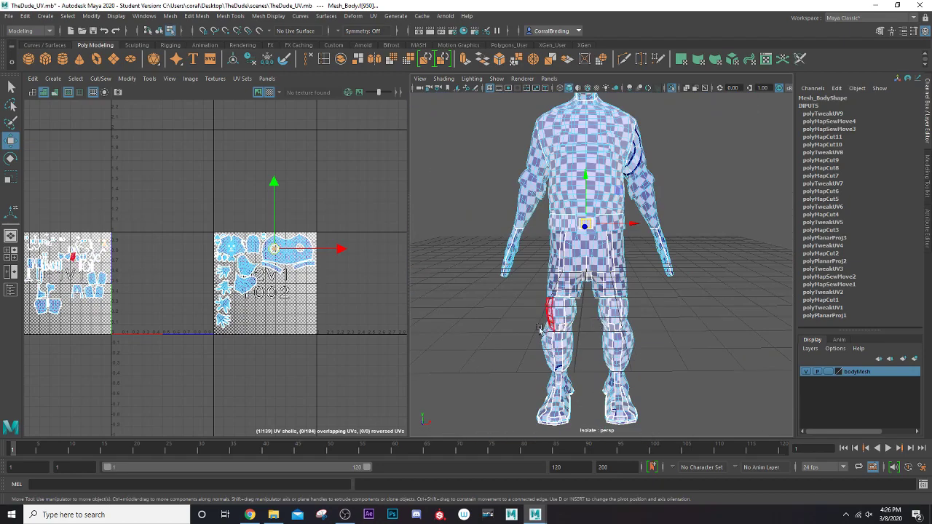
{"action": "mouse_move", "coordinate": [640, 303]}
{"action": "left_mouse_down", "text": "alt"}
{"action": "mouse_move", "coordinate": [587, 317]}
{"action": "mouse_move", "coordinate": [631, 306]}
{"action": "left_mouse_up", "text": "alt"}
{"action": "scroll", "coordinate": [618, 305], "scroll_direction": "up", "scroll_amount": 5}
{"action": "scroll", "coordinate": [616, 310], "scroll_direction": "down", "scroll_amount": 5}
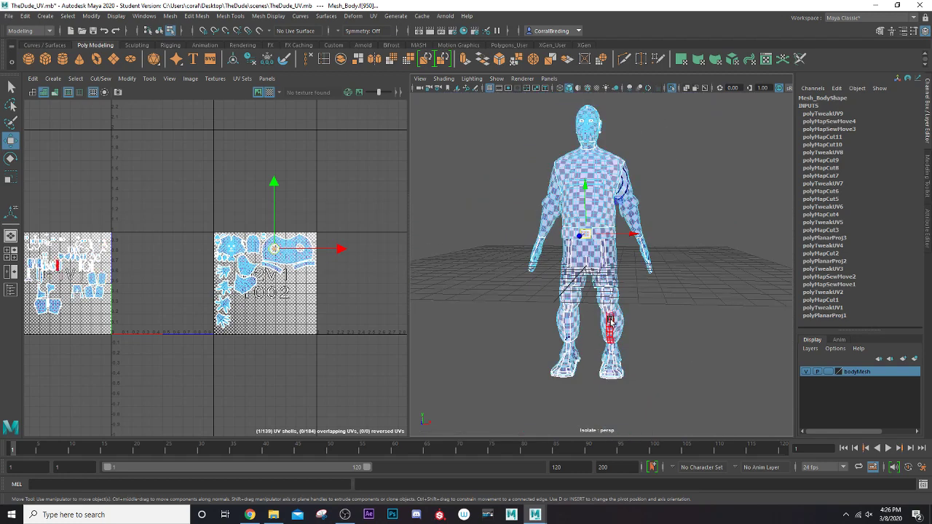
{"action": "scroll", "coordinate": [611, 319], "scroll_direction": "up", "scroll_amount": 5}
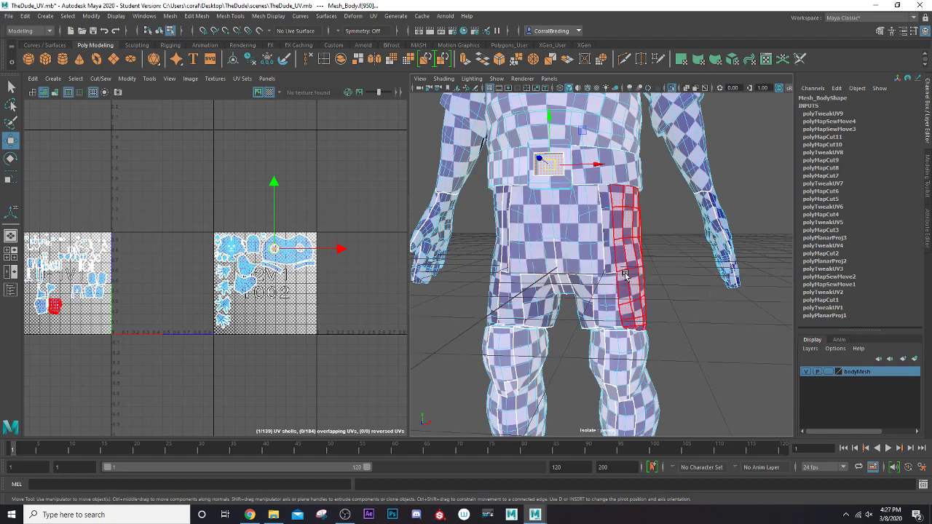
Select all faces of the belt and shorts area, from the waist down to the knee pads.
{"action": "right_click_drag", "start_coordinate": [586, 248], "coordinate": [590, 271]}
{"action": "scroll", "coordinate": [590, 271], "scroll_direction": "down", "scroll_amount": 5}
{"action": "scroll", "coordinate": [594, 293], "scroll_direction": "up", "scroll_amount": 4}
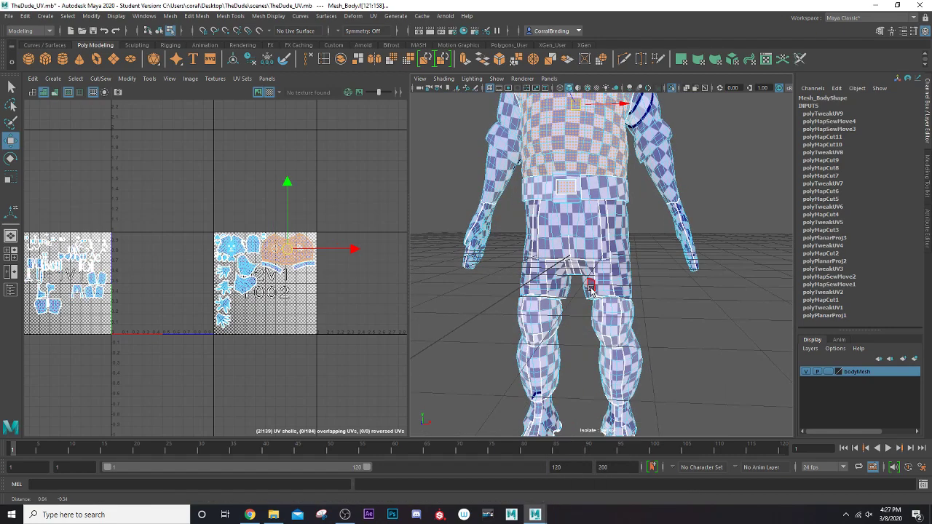
{"action": "scroll", "coordinate": [579, 283], "scroll_direction": "up", "scroll_amount": 3}
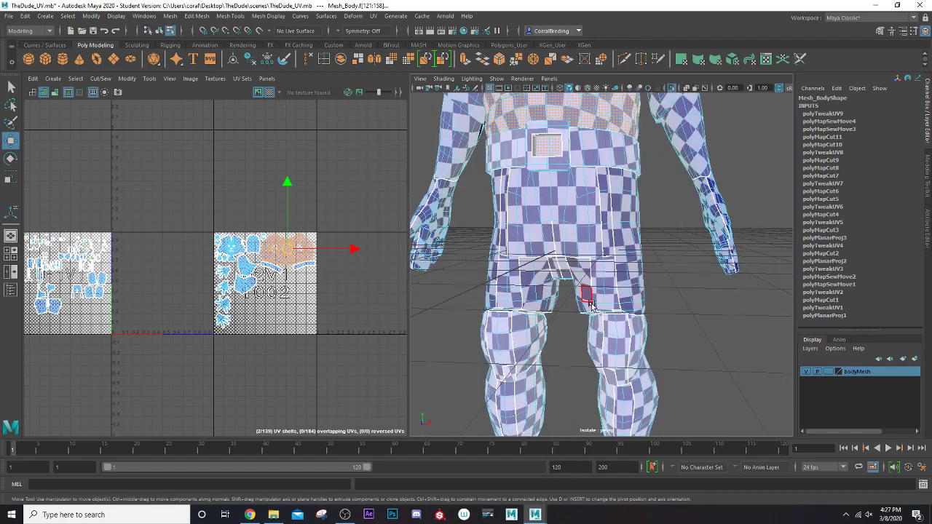
{"action": "middle_click_drag", "start_coordinate": [580, 283], "coordinate": [582, 224], "text": "alt"}
{"action": "left_click_drag", "start_coordinate": [584, 275], "coordinate": [599, 283], "text": "alt"}
{"action": "scroll", "coordinate": [598, 283], "scroll_direction": "down", "scroll_amount": 5}
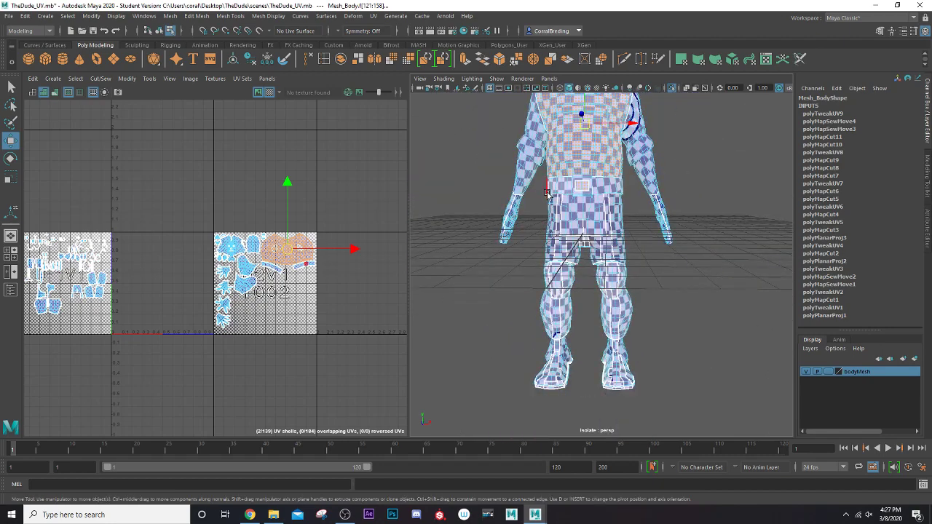
{"action": "scroll", "coordinate": [553, 218], "scroll_direction": "up", "scroll_amount": 2}
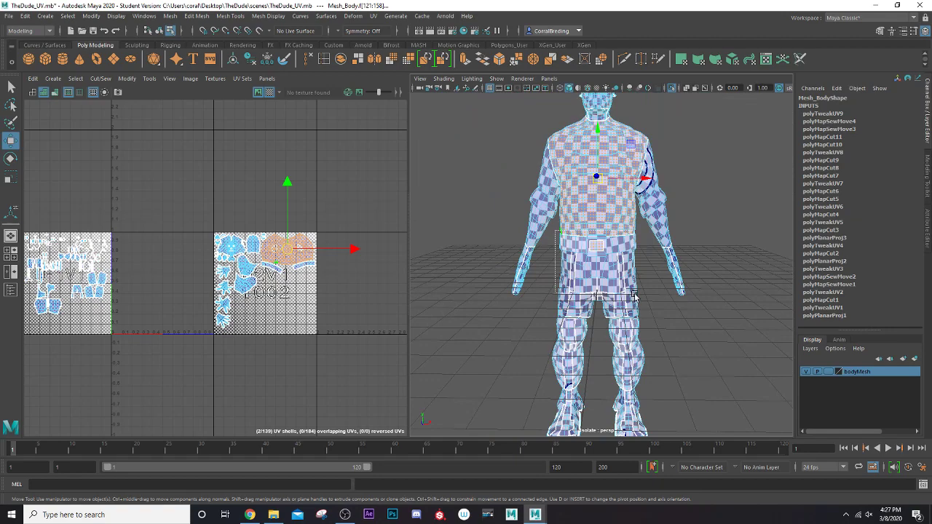
{"action": "left_click_drag", "start_coordinate": [656, 324], "coordinate": [656, 325]}
{"action": "scroll", "coordinate": [656, 326], "scroll_direction": "up", "scroll_amount": 3}
{"action": "middle_click_drag", "start_coordinate": [648, 344], "coordinate": [650, 314], "text": "alt"}
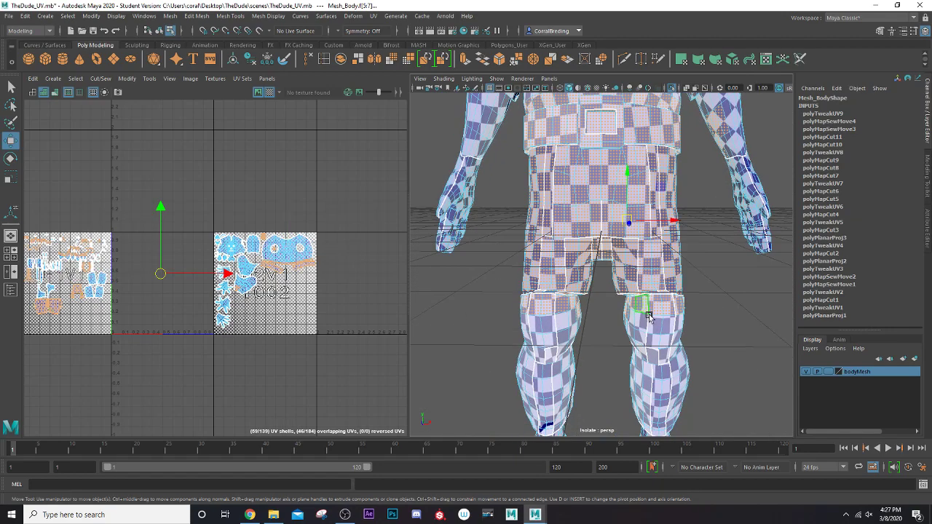
{"action": "scroll", "coordinate": [650, 315], "scroll_direction": "up", "scroll_amount": 3}
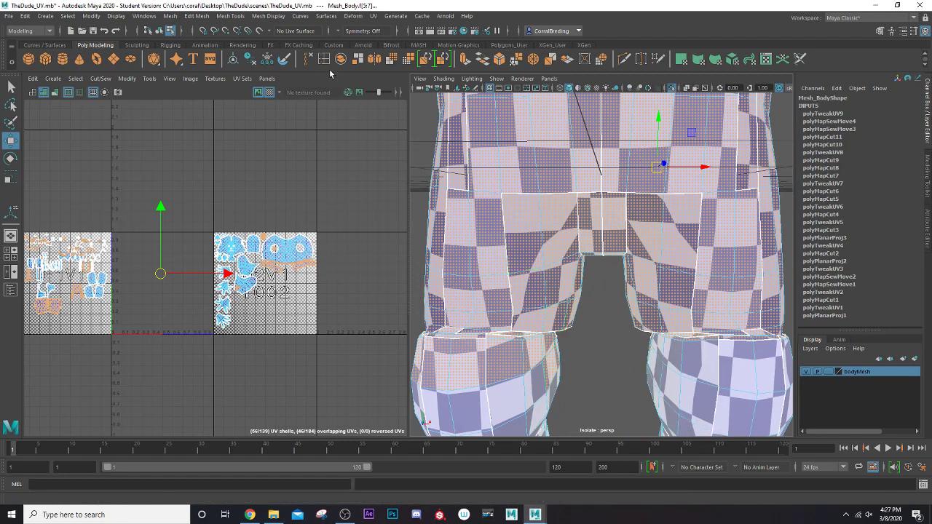
Turn on Object X symmetry and remove the front knee pad faces of both legs from the selection.
{"action": "left_click", "coordinate": [338, 33]}
{"action": "left_click", "coordinate": [356, 44]}
{"action": "scroll", "coordinate": [652, 332], "scroll_direction": "down", "scroll_amount": 6}
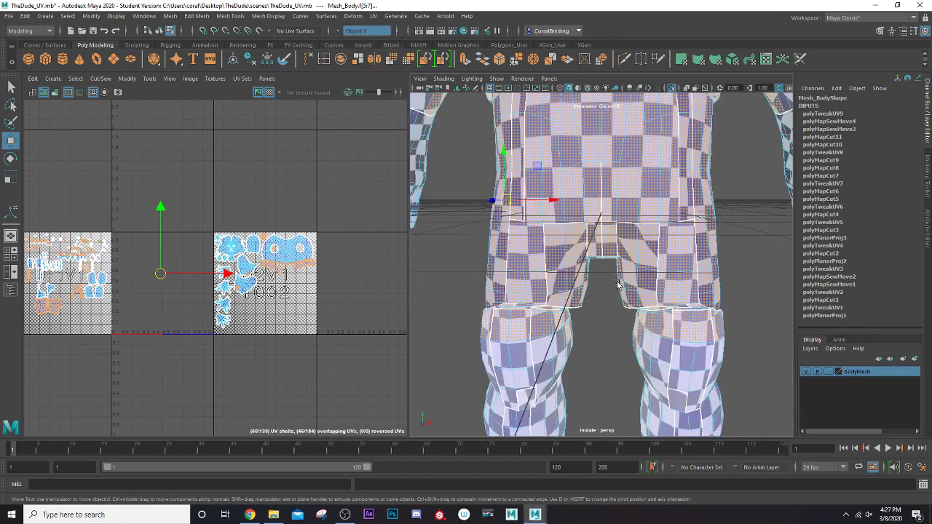
{"action": "left_click_drag", "start_coordinate": [658, 337], "coordinate": [643, 323], "text": "alt"}
{"action": "scroll", "coordinate": [643, 323], "scroll_direction": "up", "scroll_amount": 5}
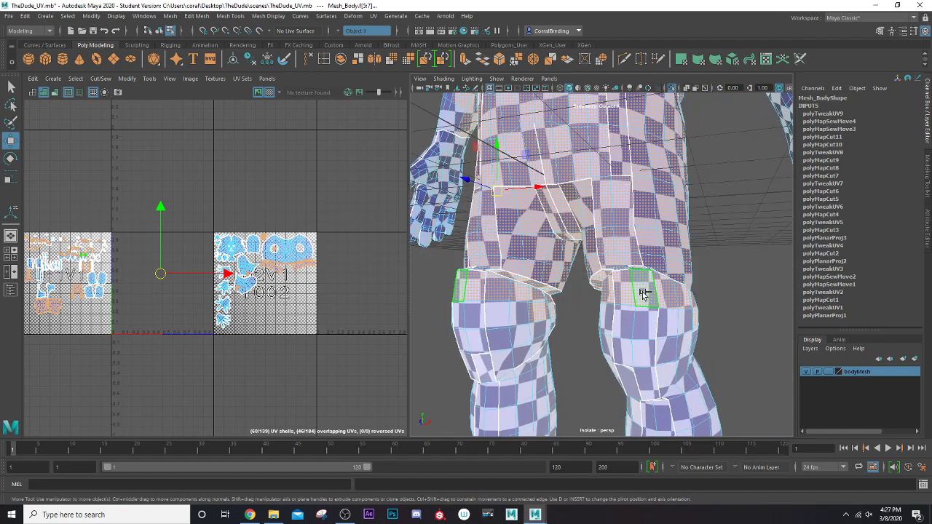
{"action": "left_click", "coordinate": [629, 292], "text": "ctrl"}
{"action": "double_click", "coordinate": [645, 295], "text": "ctrl"}
{"action": "left_click_drag", "start_coordinate": [645, 295], "coordinate": [507, 318], "text": "alt"}
{"action": "key", "text": "ctrl+z"}
{"action": "left_click", "coordinate": [479, 329]}
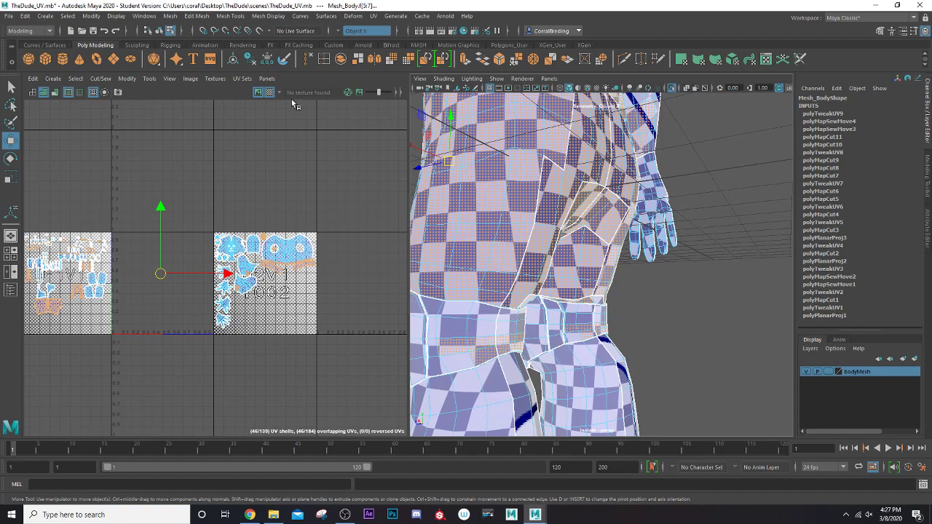
Turn off the checker map display on the body.
{"action": "left_click", "coordinate": [271, 94]}
{"action": "left_click_drag", "start_coordinate": [505, 280], "coordinate": [539, 279], "text": "alt"}
{"action": "middle_click_drag", "start_coordinate": [539, 279], "coordinate": [645, 200], "text": "alt"}
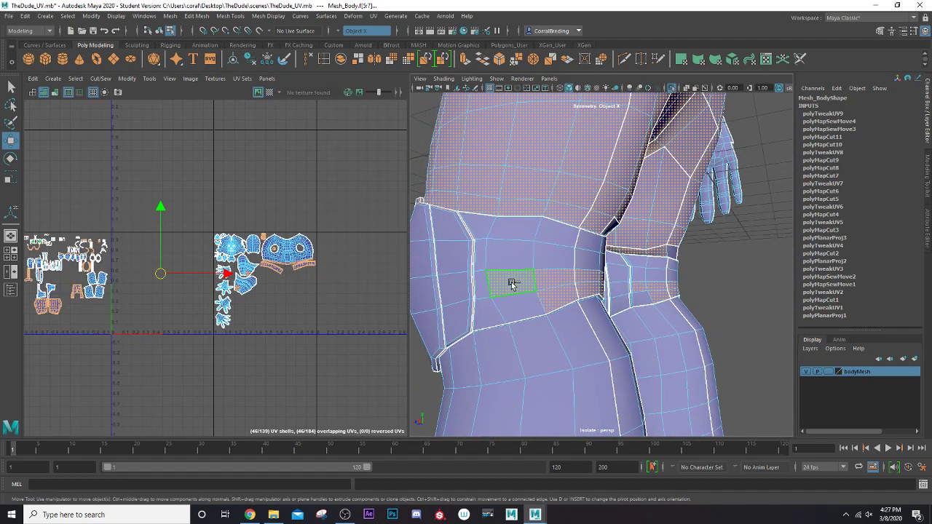
{"action": "double_click", "coordinate": [561, 279], "text": "ctrl"}
{"action": "left_click_drag", "start_coordinate": [621, 304], "coordinate": [560, 312], "text": "alt"}
{"action": "key", "text": "ctrl+z"}
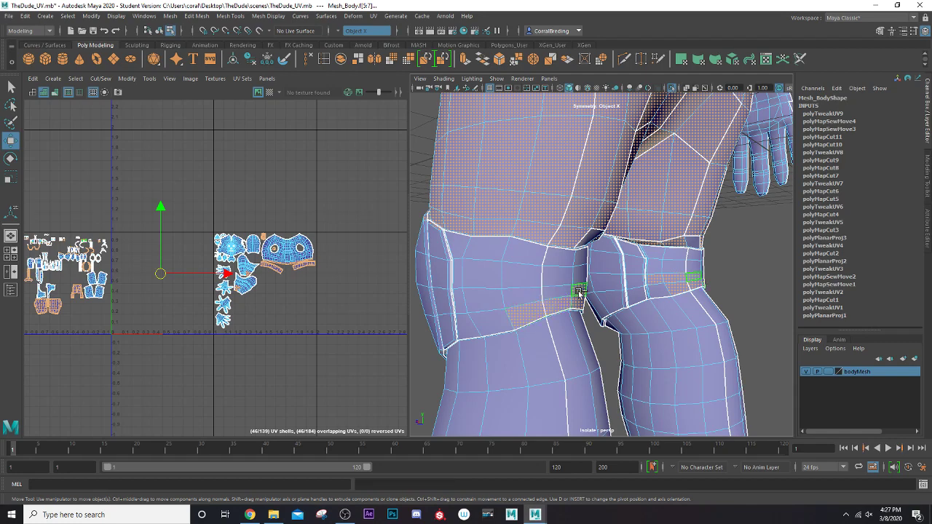
{"action": "double_click", "coordinate": [580, 293], "text": "ctrl"}
{"action": "key", "text": "ctrl+z"}
Remove the remaining faces at the backs of both knee pads from the selection.
{"action": "double_click", "coordinate": [559, 309], "text": "ctrl"}
{"action": "scroll", "coordinate": [557, 308], "scroll_direction": "down", "scroll_amount": 5}
{"action": "key", "text": "ctrl+z"}
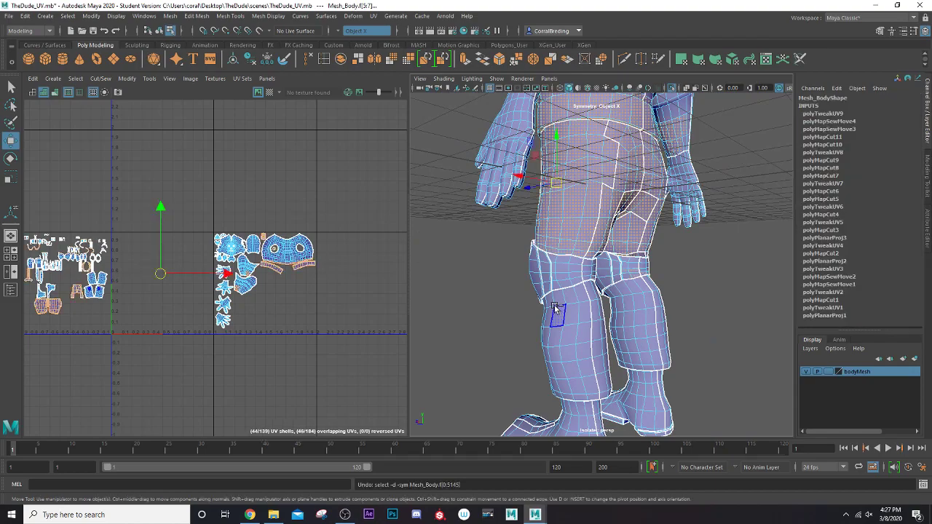
{"action": "scroll", "coordinate": [555, 306], "scroll_direction": "up", "scroll_amount": 3}
{"action": "left_click_drag", "start_coordinate": [555, 306], "coordinate": [513, 308], "text": "alt"}
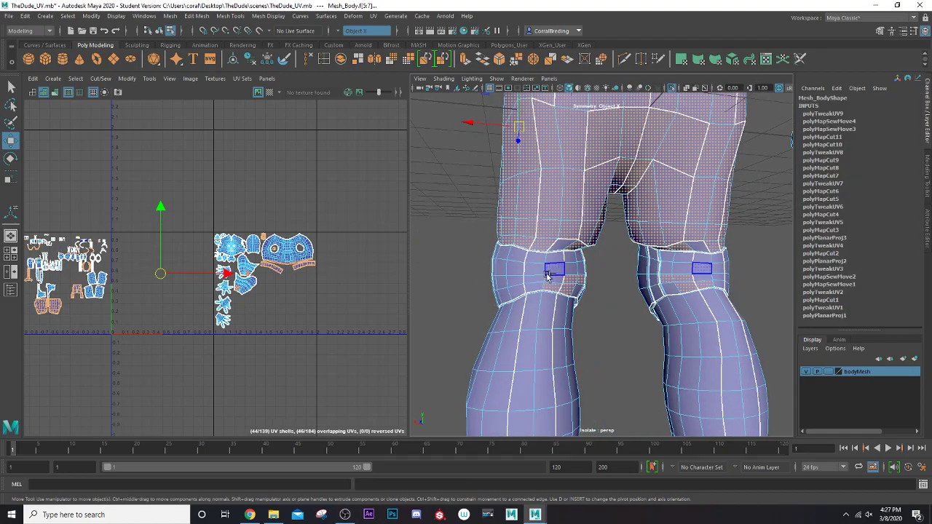
{"action": "left_click_drag", "start_coordinate": [548, 278], "coordinate": [578, 311], "text": "ctrl"}
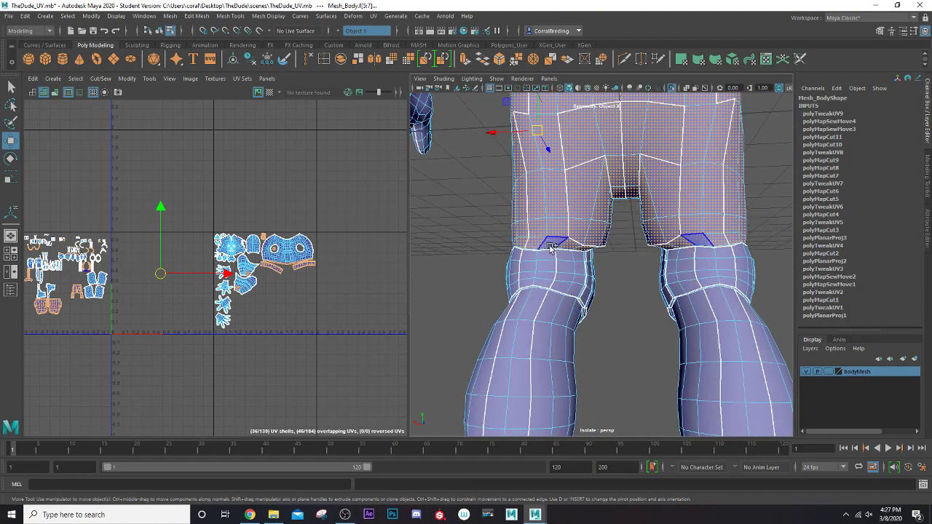
Remove the belt and buckle shells in the 1002 tile from the selection, keeping only the shorts faces.
{"action": "left_click_drag", "start_coordinate": [551, 249], "coordinate": [804, 287], "text": "alt"}
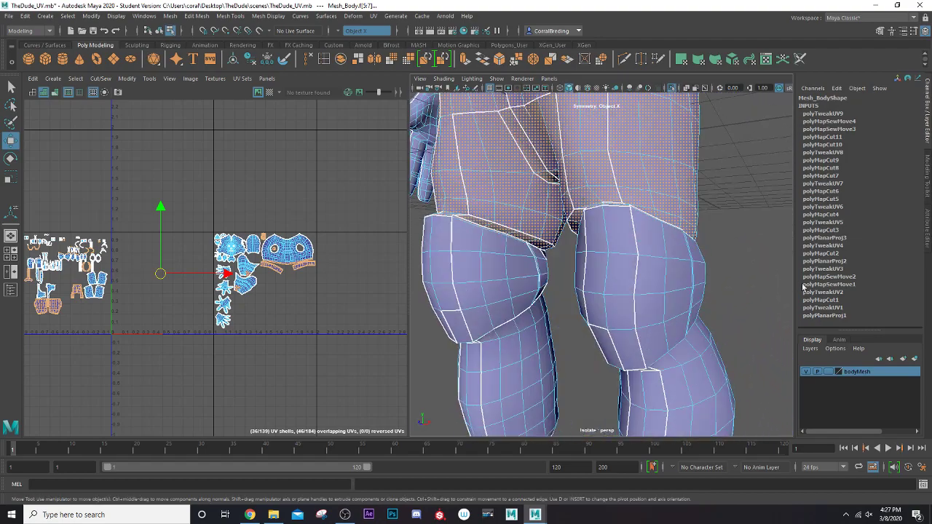
{"action": "scroll", "coordinate": [680, 275], "scroll_direction": "down", "scroll_amount": 5}
{"action": "middle_click_drag", "start_coordinate": [591, 226], "coordinate": [580, 324], "text": "alt"}
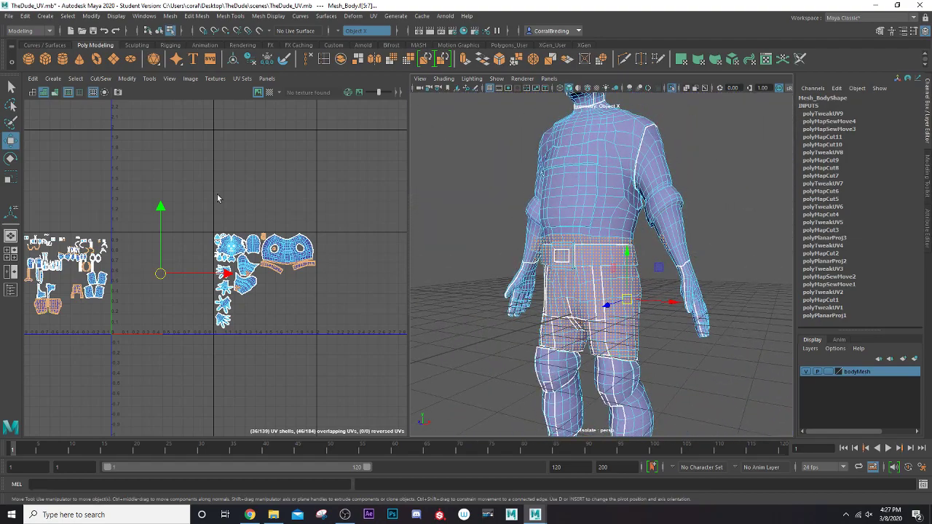
{"action": "left_click_drag", "start_coordinate": [205, 198], "coordinate": [358, 356]}
Apply a camera-based UV projection to the selected shorts faces from directly behind the character.
{"action": "left_click_drag", "start_coordinate": [533, 298], "coordinate": [775, 296], "text": "alt"}
{"action": "left_click", "coordinate": [373, 16]}
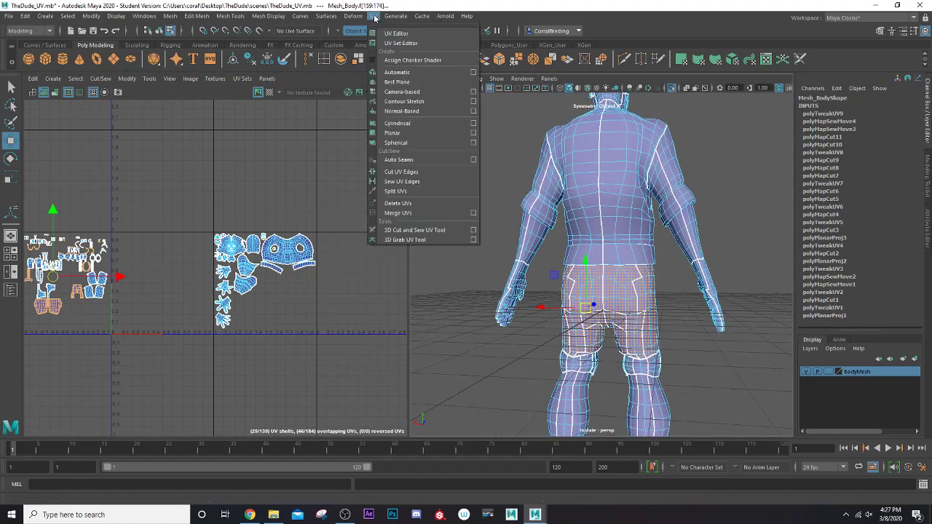
{"action": "left_click", "coordinate": [405, 92]}
{"action": "scroll", "coordinate": [231, 211], "scroll_direction": "down", "scroll_amount": 5}
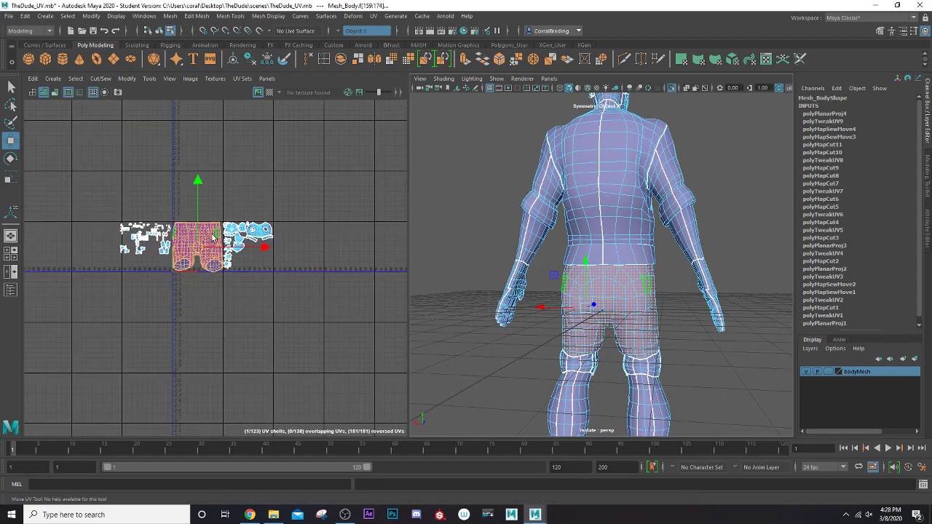
Move the projected shorts shell into empty UV space beyond the 1002 tile, clear of all other shells.
{"action": "right_click_drag", "start_coordinate": [195, 243], "coordinate": [181, 233]}
{"action": "left_click", "coordinate": [182, 233]}
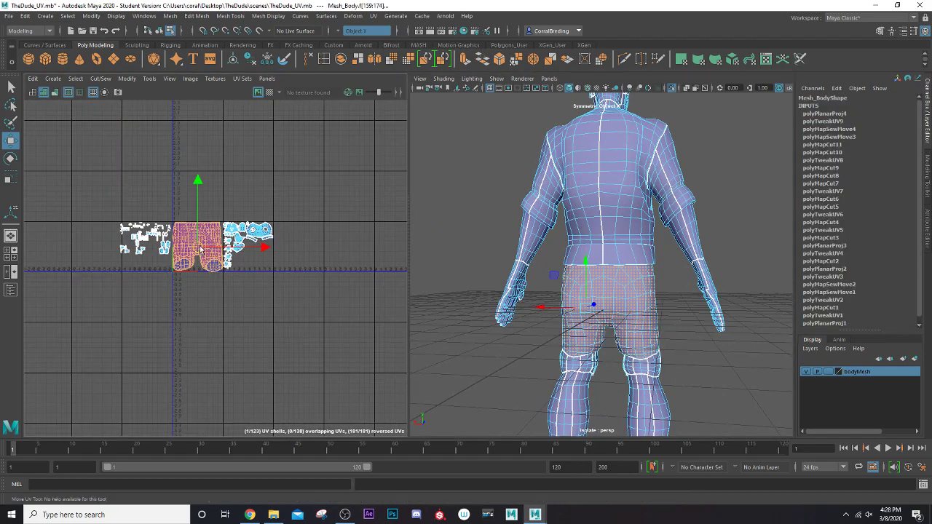
{"action": "left_click_drag", "start_coordinate": [203, 246], "coordinate": [335, 234]}
{"action": "scroll", "coordinate": [493, 265], "scroll_direction": "up", "scroll_amount": 6}
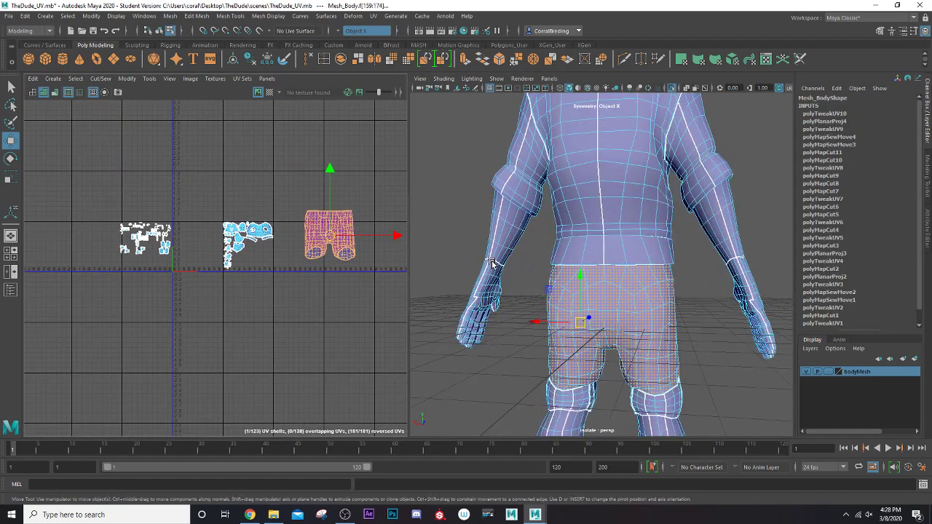
Select the center edges from the crotch up the back of the shorts to the waist and cut the UVs along them.
{"action": "left_click_drag", "start_coordinate": [530, 298], "coordinate": [557, 292], "text": "alt"}
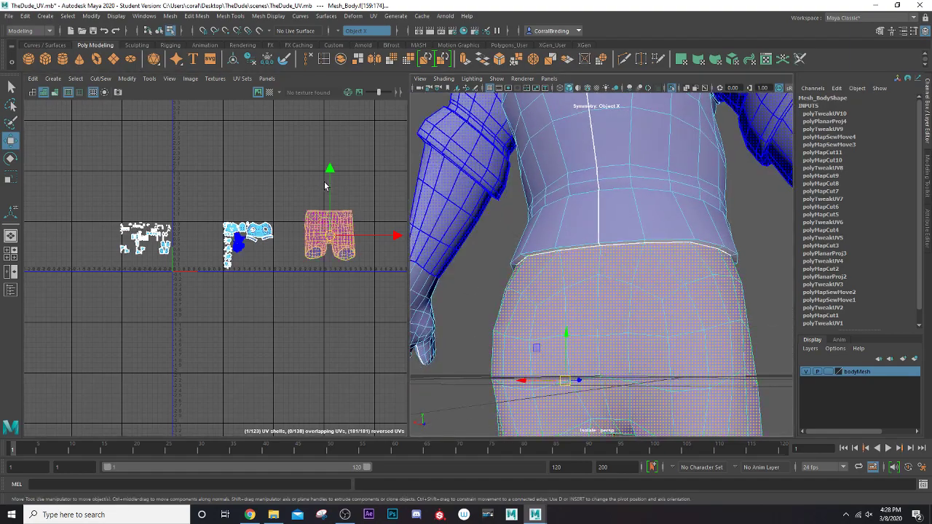
{"action": "right_click_drag", "start_coordinate": [373, 163], "coordinate": [373, 143]}
{"action": "middle_click_drag", "start_coordinate": [542, 277], "coordinate": [521, 210], "text": "alt"}
{"action": "left_click_drag", "start_coordinate": [521, 210], "coordinate": [537, 239], "text": "alt"}
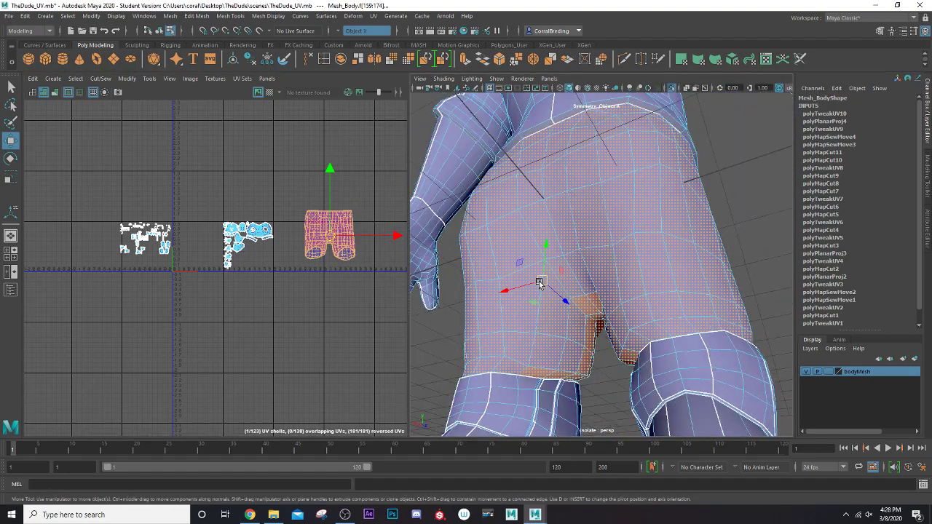
{"action": "right_click_drag", "start_coordinate": [541, 280], "coordinate": [541, 220]}
{"action": "left_click", "coordinate": [586, 337]}
{"action": "left_click_drag", "start_coordinate": [577, 349], "coordinate": [548, 353], "text": "alt"}
{"action": "left_click_drag", "start_coordinate": [578, 310], "coordinate": [548, 290], "text": "alt"}
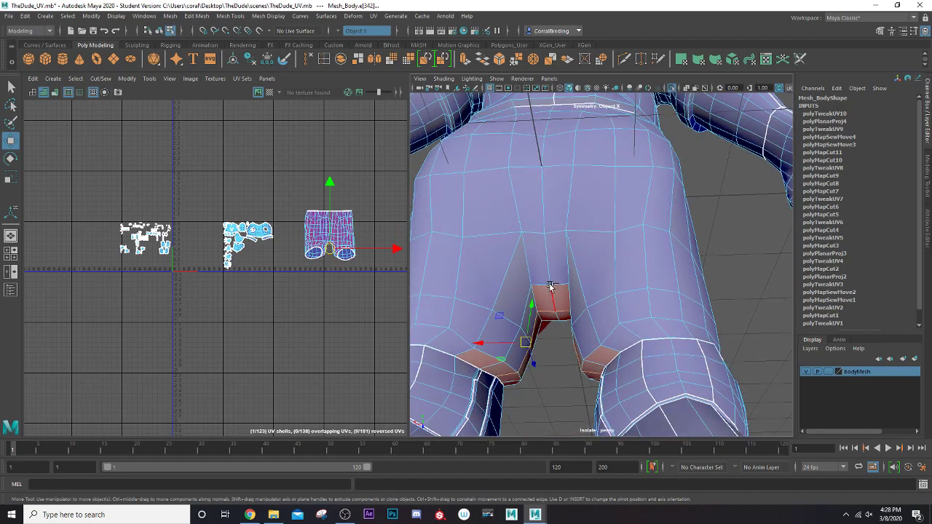
{"action": "left_click", "coordinate": [551, 286], "text": "shift"}
{"action": "left_click", "coordinate": [551, 270], "text": "shift"}
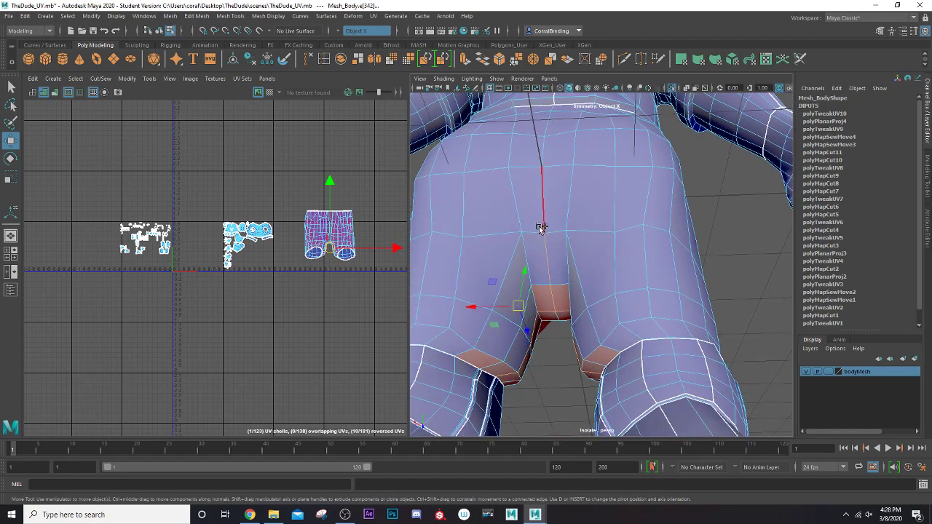
{"action": "middle_click_drag", "start_coordinate": [542, 225], "coordinate": [539, 154]}
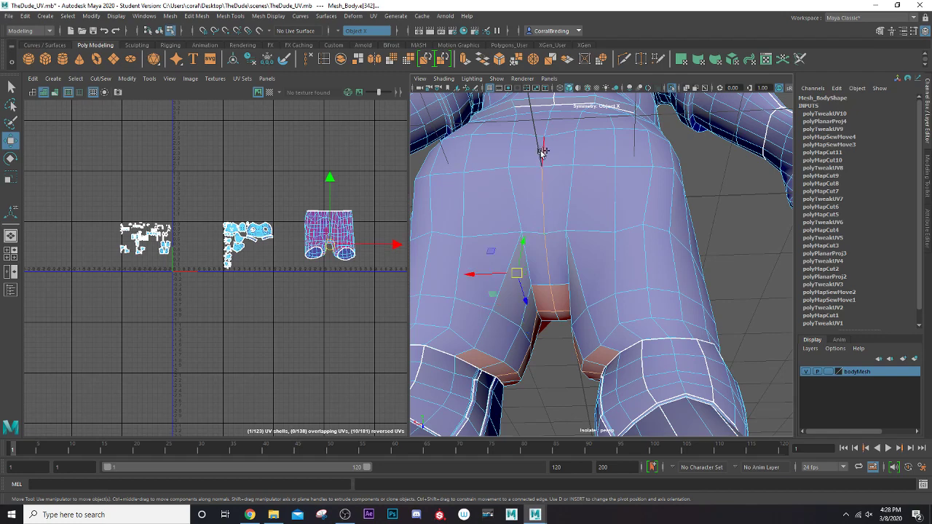
{"action": "left_click", "coordinate": [542, 152], "text": "shift"}
{"action": "left_click_drag", "start_coordinate": [541, 156], "coordinate": [540, 192], "text": "alt"}
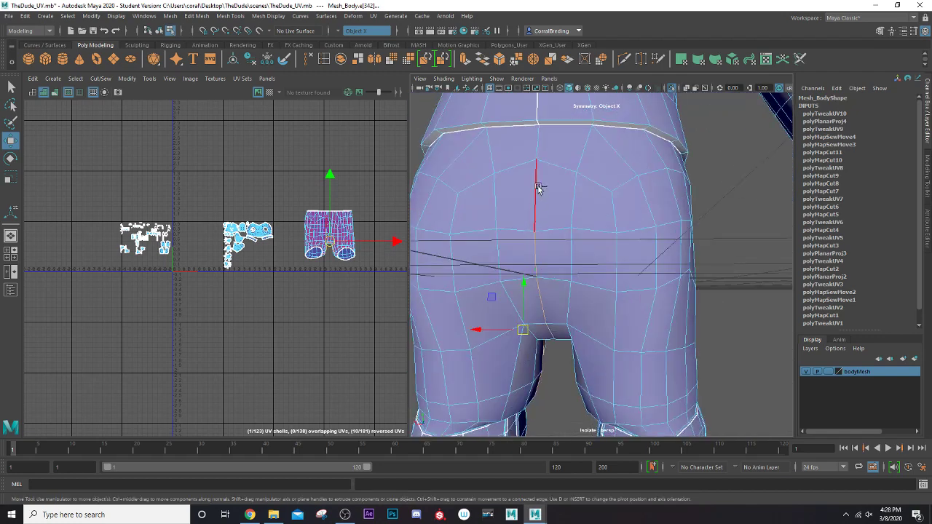
{"action": "left_click", "coordinate": [539, 188], "text": "shift"}
{"action": "left_click", "coordinate": [540, 147], "text": "shift"}
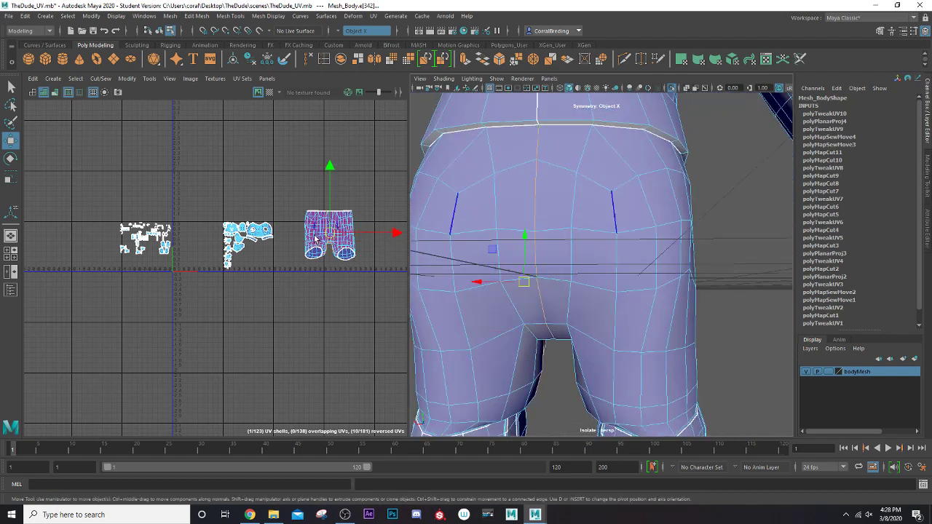
{"action": "key", "text": "shift+x"}
Select the whole shorts shell and unfold it.
{"action": "right_click_drag", "start_coordinate": [306, 225], "coordinate": [290, 214]}
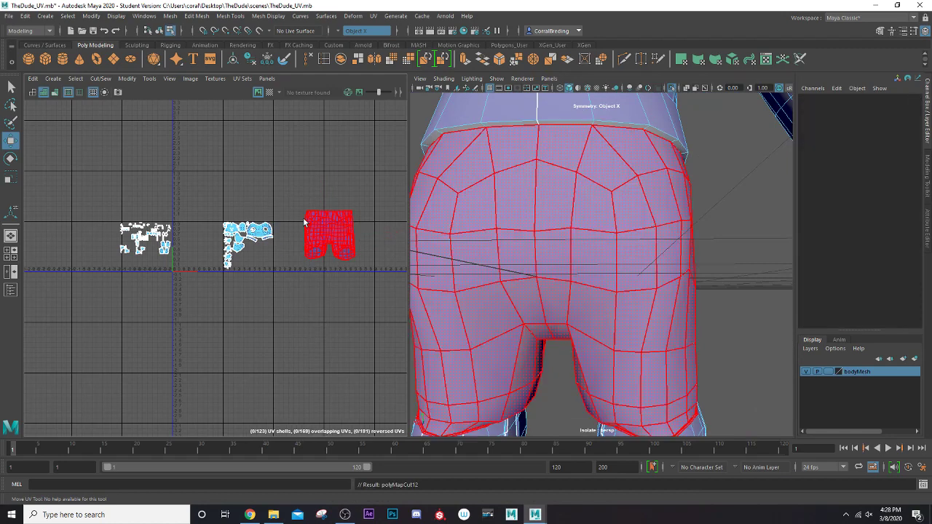
{"action": "left_click", "coordinate": [306, 223]}
{"action": "key", "text": "ctrl+u"}
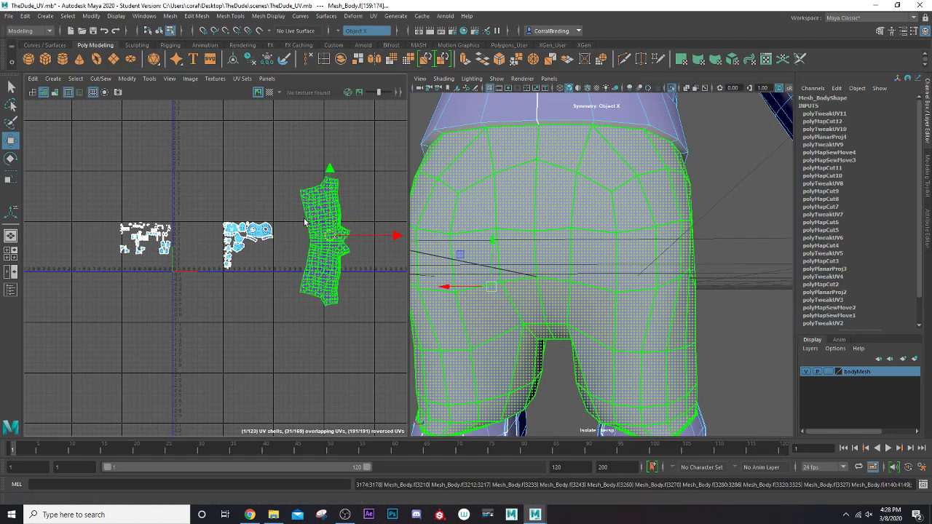
Rotate the unfolded shorts shell so its waistband runs horizontally and move it clear of the 1002 tile shells.
{"action": "key", "text": "e"}
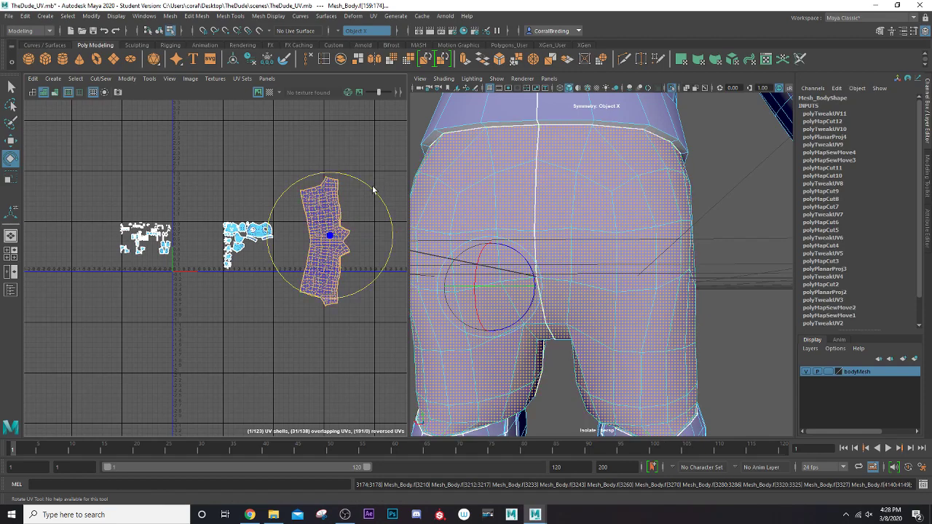
{"action": "left_click_drag", "start_coordinate": [374, 190], "coordinate": [398, 300]}
{"action": "key", "text": "w"}
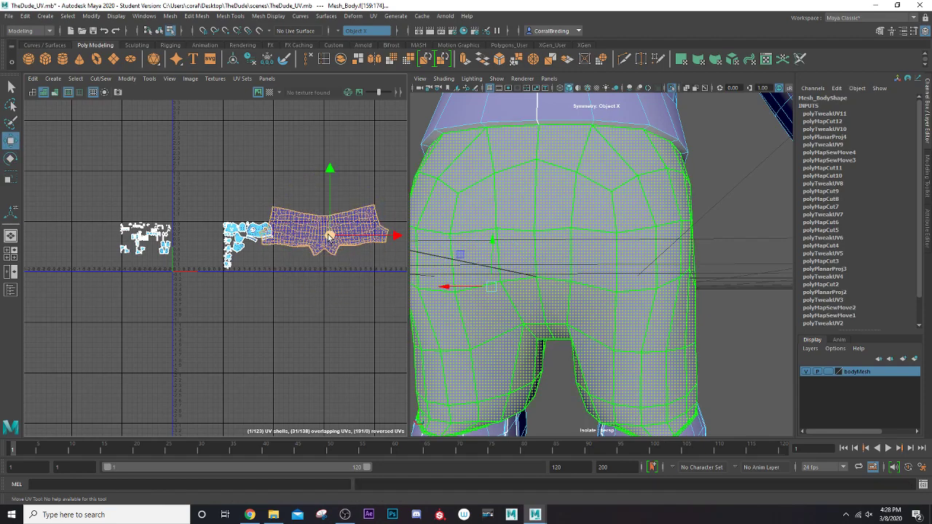
{"action": "left_click_drag", "start_coordinate": [330, 234], "coordinate": [349, 228]}
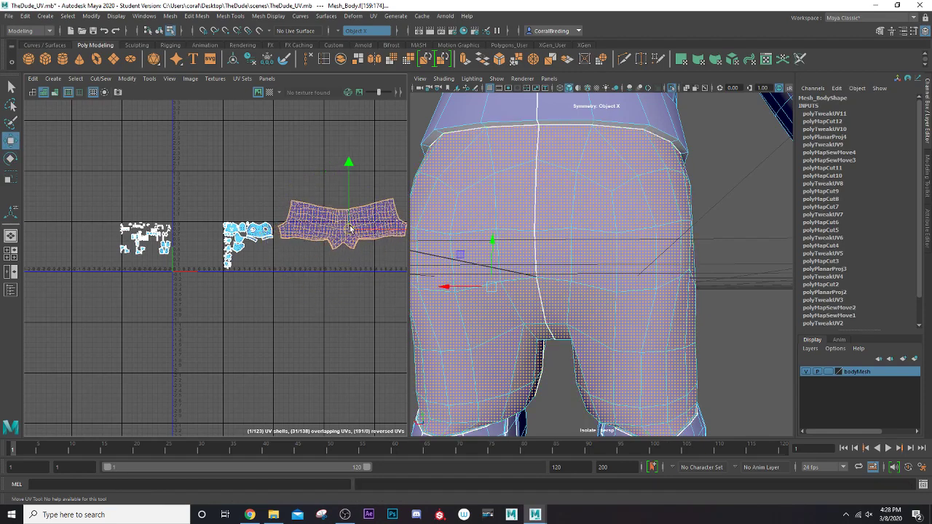
Turn on the checker map and scale the shorts shell down until its checker size matches the rest of the body.
{"action": "left_click", "coordinate": [269, 92]}
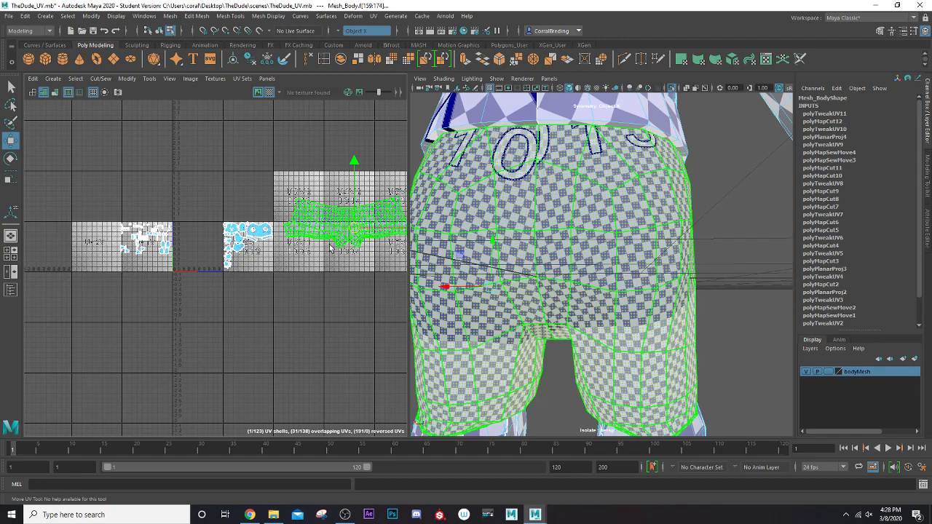
{"action": "key", "text": "r"}
{"action": "left_click_drag", "start_coordinate": [354, 228], "coordinate": [310, 246]}
{"action": "left_click_drag", "start_coordinate": [354, 225], "coordinate": [341, 234]}
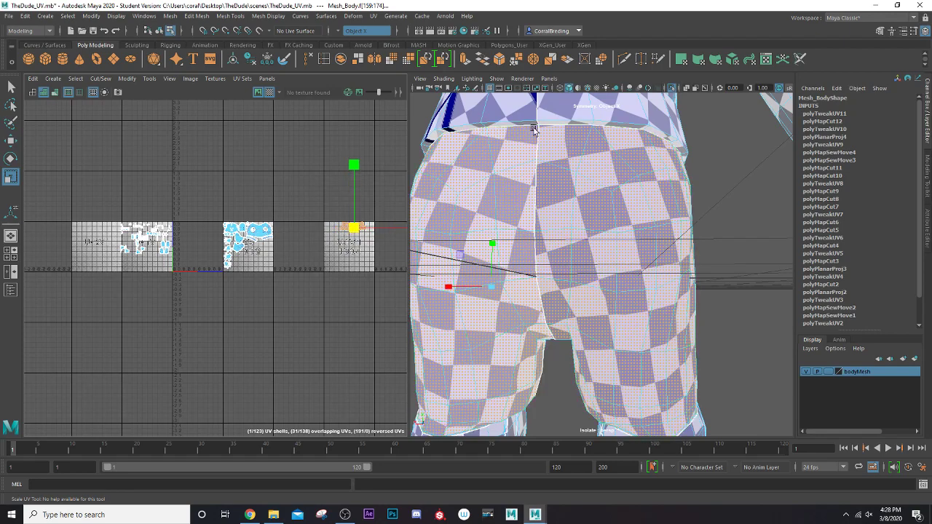
{"action": "scroll", "coordinate": [536, 162], "scroll_direction": "down", "scroll_amount": 5}
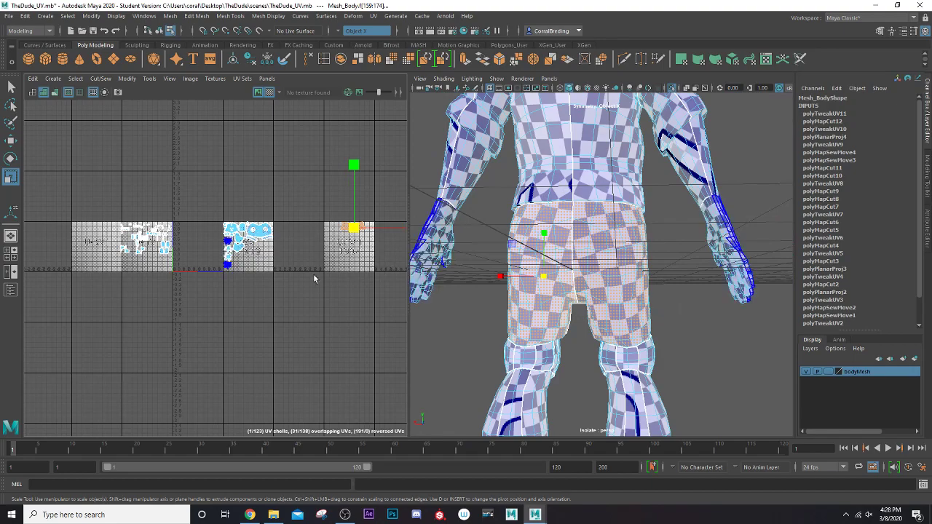
Move the shorts shell into the 1002 tile below the belt shells and turn off the checker map.
{"action": "key", "text": "w"}
{"action": "left_click_drag", "start_coordinate": [358, 231], "coordinate": [266, 249]}
{"action": "left_click_drag", "start_coordinate": [548, 290], "coordinate": [326, 300], "text": "alt"}
{"action": "scroll", "coordinate": [227, 307], "scroll_direction": "up", "scroll_amount": 6}
{"action": "middle_click_drag", "start_coordinate": [253, 248], "coordinate": [211, 374], "text": "alt"}
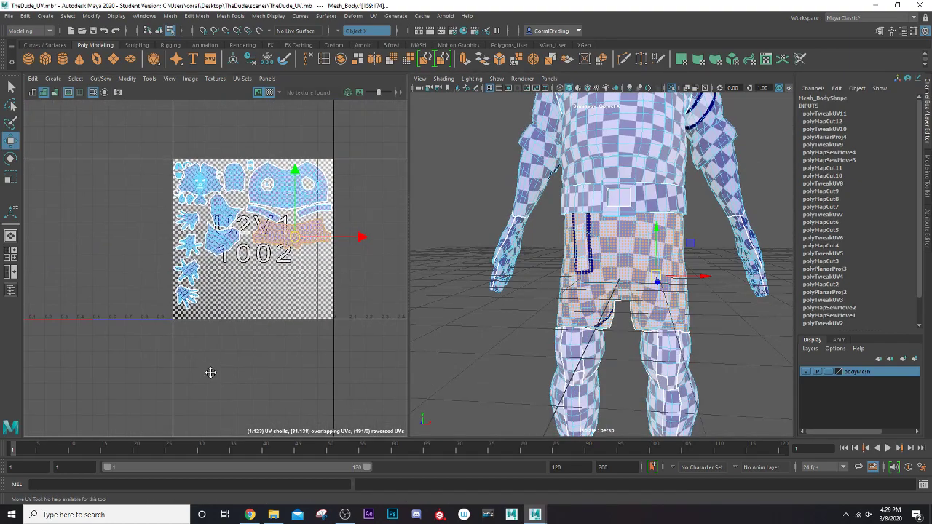
{"action": "scroll", "coordinate": [226, 374], "scroll_direction": "up", "scroll_amount": 5}
{"action": "middle_click_drag", "start_coordinate": [228, 281], "coordinate": [167, 450], "text": "alt"}
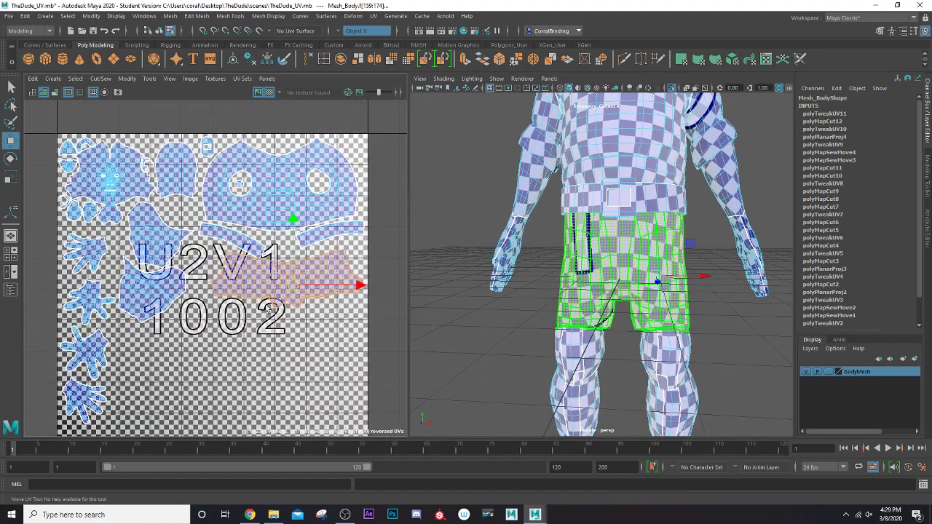
{"action": "left_click", "coordinate": [270, 93]}
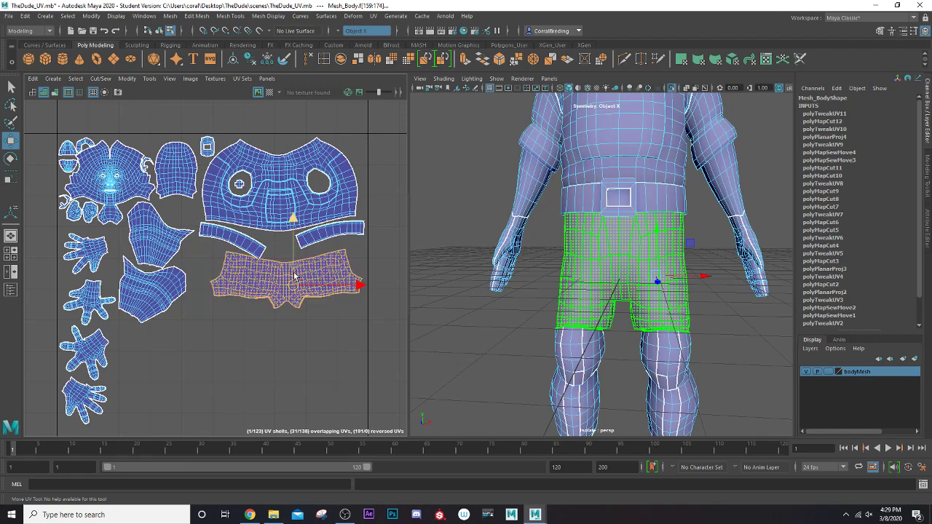
Turn off symmetry, then rotate the sloping belt shell beside the sleeve shells until level and center it between the torso and shorts shells.
{"action": "left_click", "coordinate": [246, 253]}
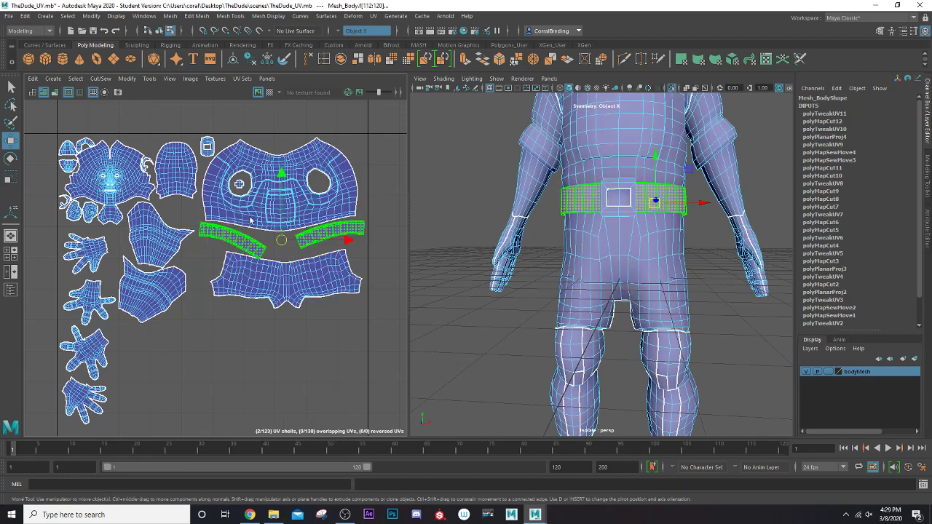
{"action": "left_click", "coordinate": [346, 31]}
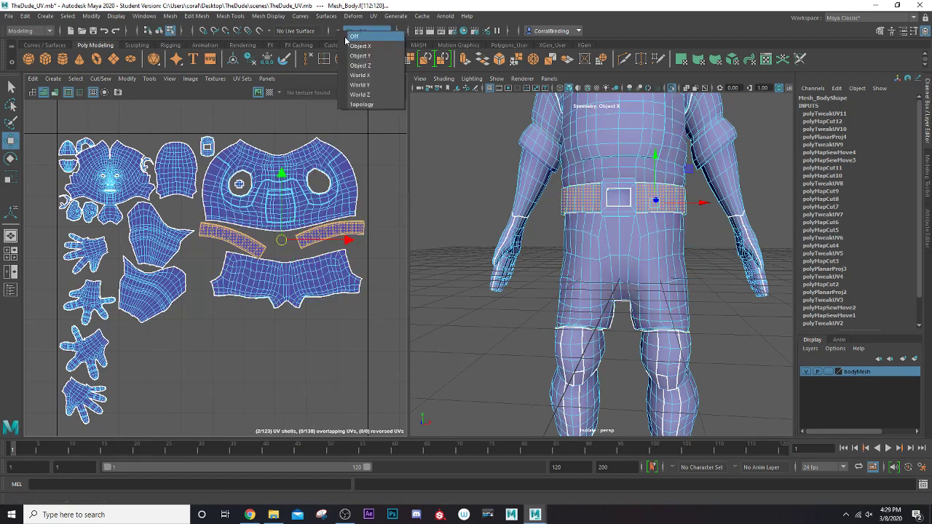
{"action": "left_click", "coordinate": [353, 38]}
{"action": "left_click", "coordinate": [250, 242]}
{"action": "key", "text": "e"}
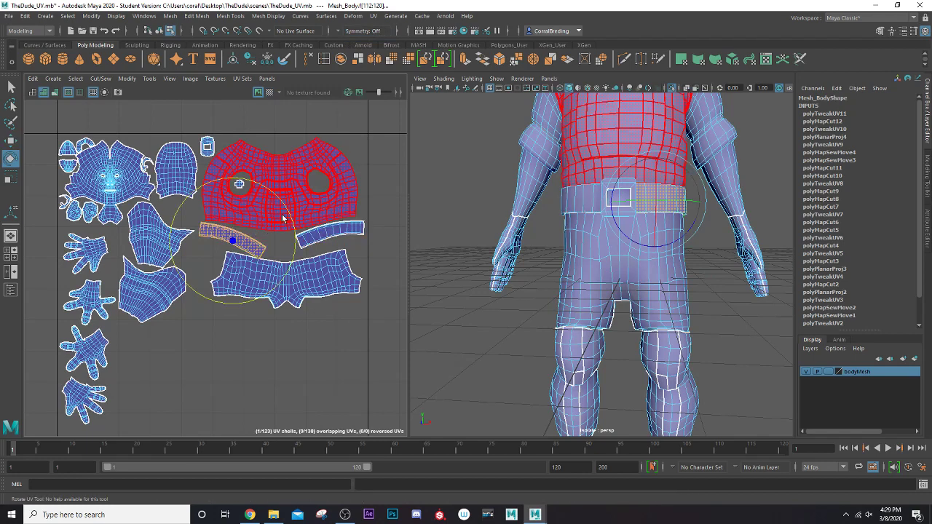
{"action": "left_click_drag", "start_coordinate": [285, 206], "coordinate": [270, 188]}
{"action": "key", "text": "w"}
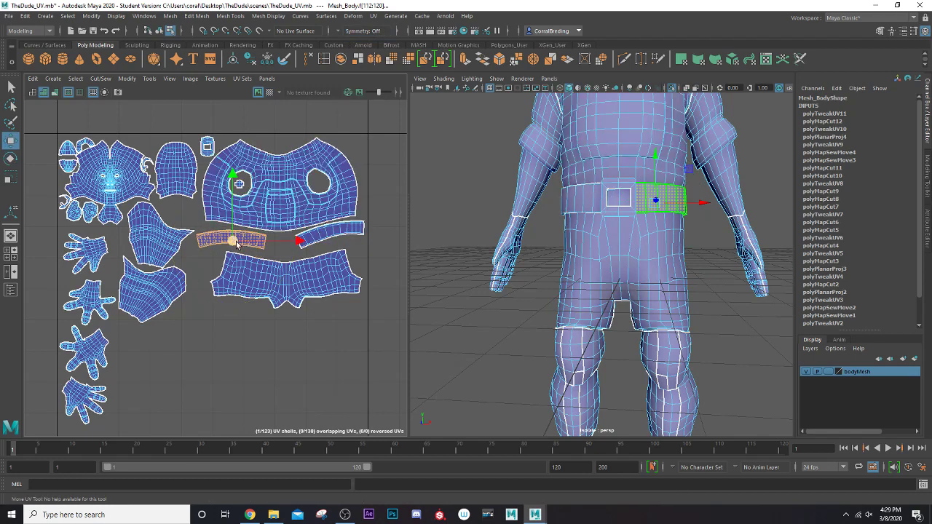
{"action": "left_click_drag", "start_coordinate": [236, 244], "coordinate": [233, 244]}
Move the shorts shell slightly up so it sits closer beneath the belt shells.
{"action": "left_click", "coordinate": [327, 240]}
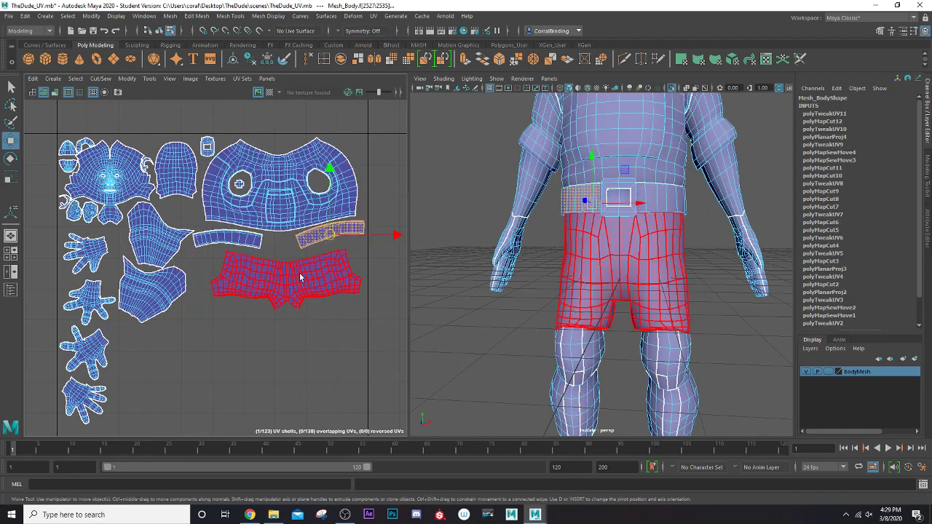
{"action": "left_click", "coordinate": [302, 277]}
{"action": "left_click_drag", "start_coordinate": [287, 279], "coordinate": [284, 274]}
{"action": "scroll", "coordinate": [266, 307], "scroll_direction": "down", "scroll_amount": 5}
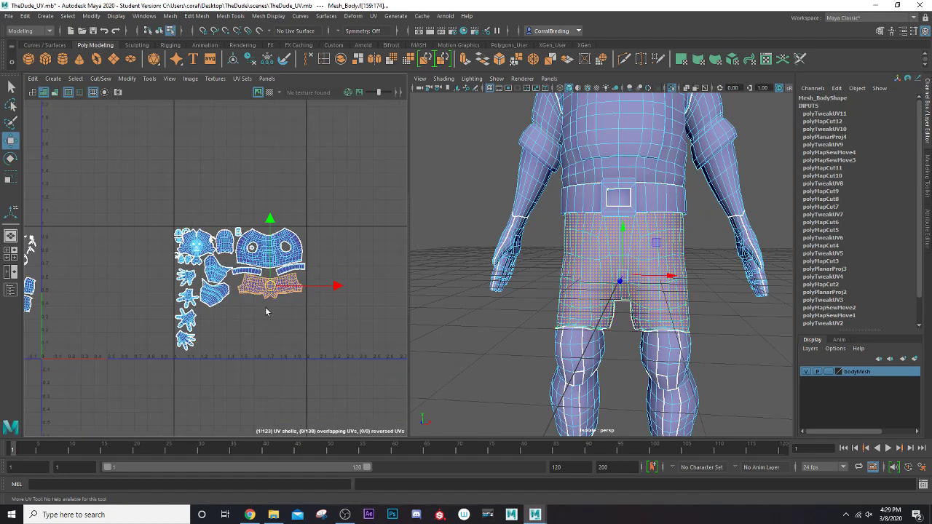
{"action": "scroll", "coordinate": [265, 307], "scroll_direction": "down", "scroll_amount": 2}
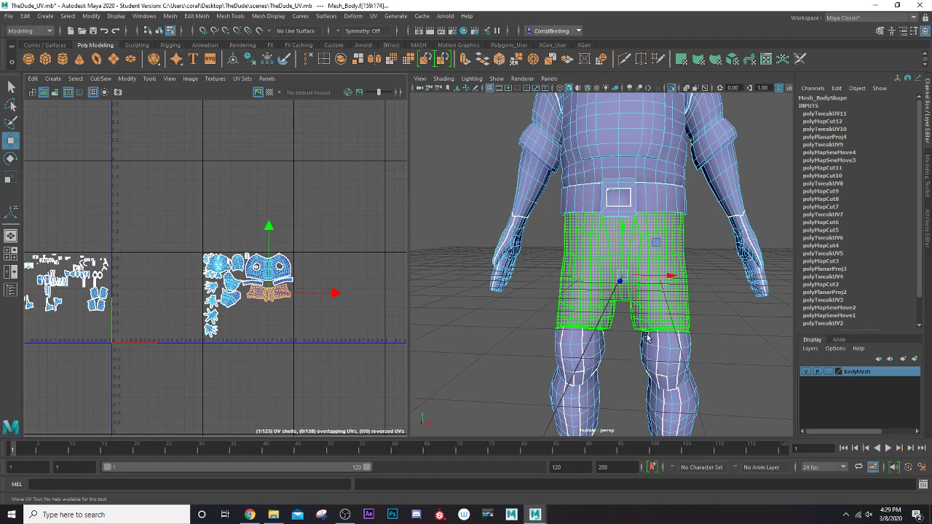
Select the faces of one leg from the knee pad down to the ankle.
{"action": "middle_click_drag", "start_coordinate": [631, 342], "coordinate": [537, 173], "text": "alt"}
{"action": "left_click_drag", "start_coordinate": [583, 168], "coordinate": [596, 168], "text": "alt"}
{"action": "right_click_drag", "start_coordinate": [582, 167], "coordinate": [587, 193]}
{"action": "scroll", "coordinate": [587, 195], "scroll_direction": "down", "scroll_amount": 4}
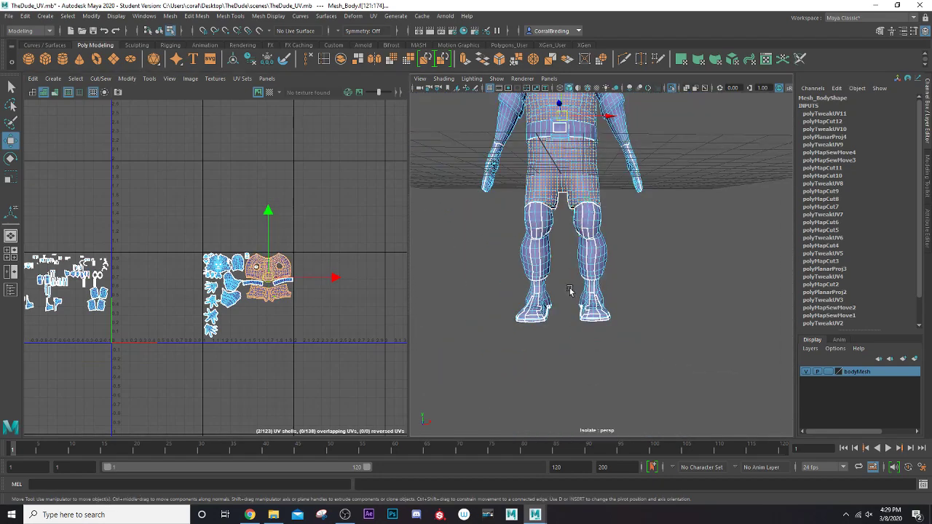
{"action": "scroll", "coordinate": [572, 288], "scroll_direction": "up", "scroll_amount": 3}
{"action": "left_click_drag", "start_coordinate": [582, 333], "coordinate": [568, 299], "text": "alt"}
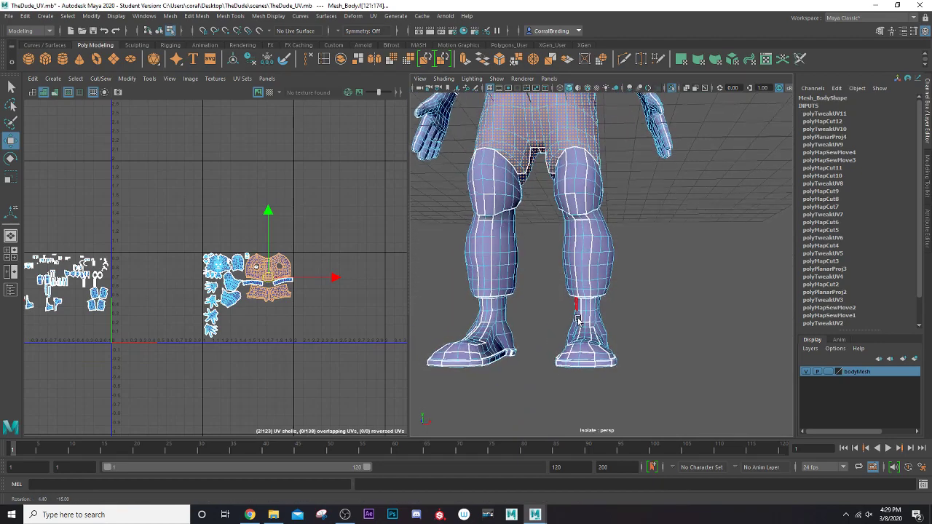
{"action": "left_click_drag", "start_coordinate": [550, 180], "coordinate": [556, 201], "text": "alt"}
{"action": "middle_click_drag", "start_coordinate": [552, 167], "coordinate": [554, 220], "text": "alt"}
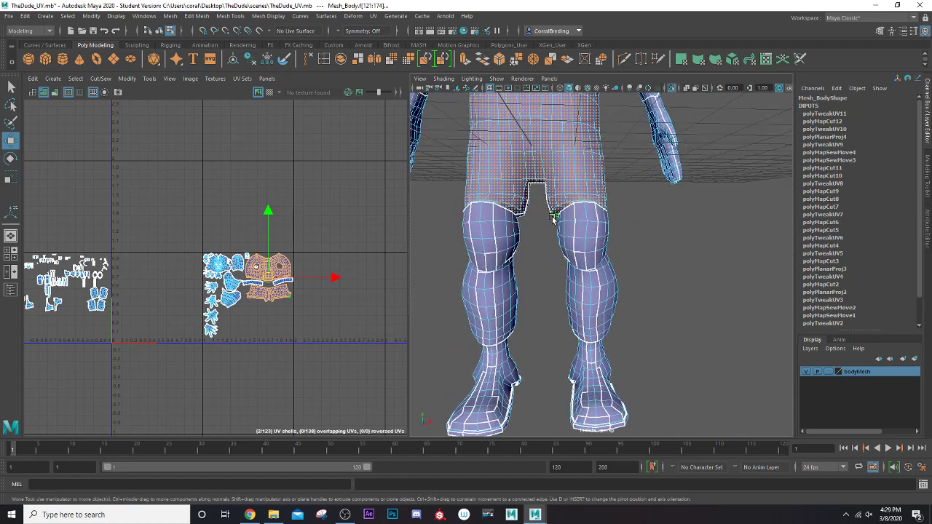
{"action": "left_click_drag", "start_coordinate": [576, 249], "coordinate": [654, 357]}
{"action": "scroll", "coordinate": [622, 372], "scroll_direction": "down", "scroll_amount": 2}
{"action": "middle_click_drag", "start_coordinate": [612, 356], "coordinate": [602, 287], "text": "alt"}
{"action": "scroll", "coordinate": [575, 303], "scroll_direction": "up", "scroll_amount": 5}
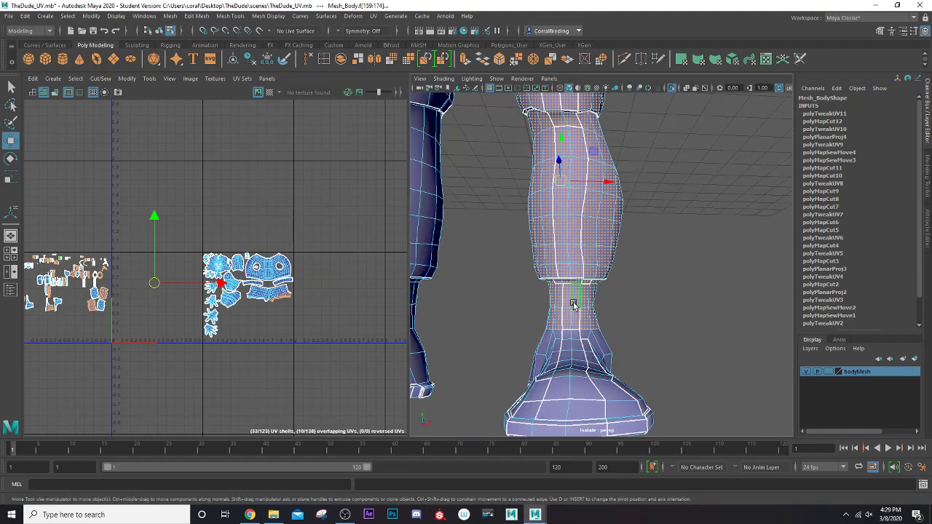
Remove the ankle faces above the boot from the selection and turn on Object X symmetry to include the other leg.
{"action": "left_click_drag", "start_coordinate": [656, 415], "coordinate": [655, 416], "text": "ctrl"}
{"action": "left_click_drag", "start_coordinate": [610, 361], "coordinate": [510, 302], "text": "alt"}
{"action": "left_click", "coordinate": [347, 32]}
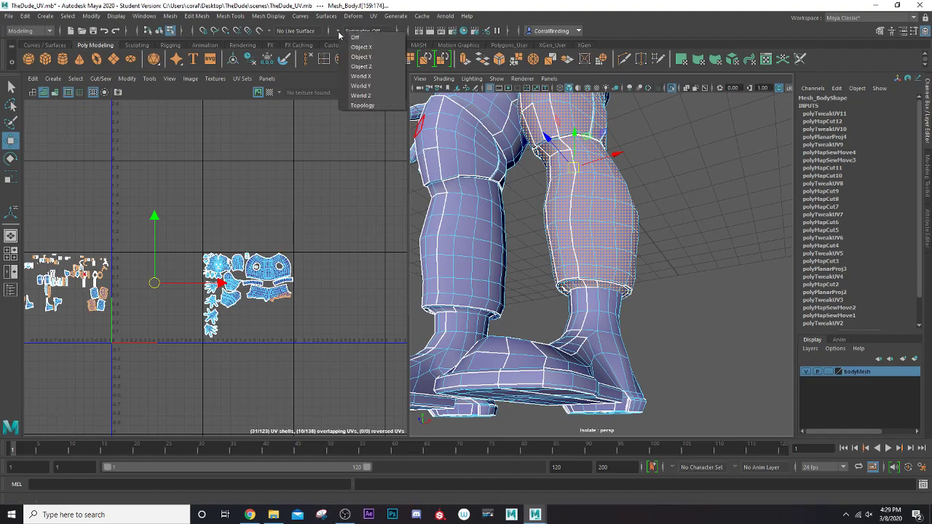
{"action": "left_click", "coordinate": [347, 46]}
{"action": "scroll", "coordinate": [562, 254], "scroll_direction": "down", "scroll_amount": 5}
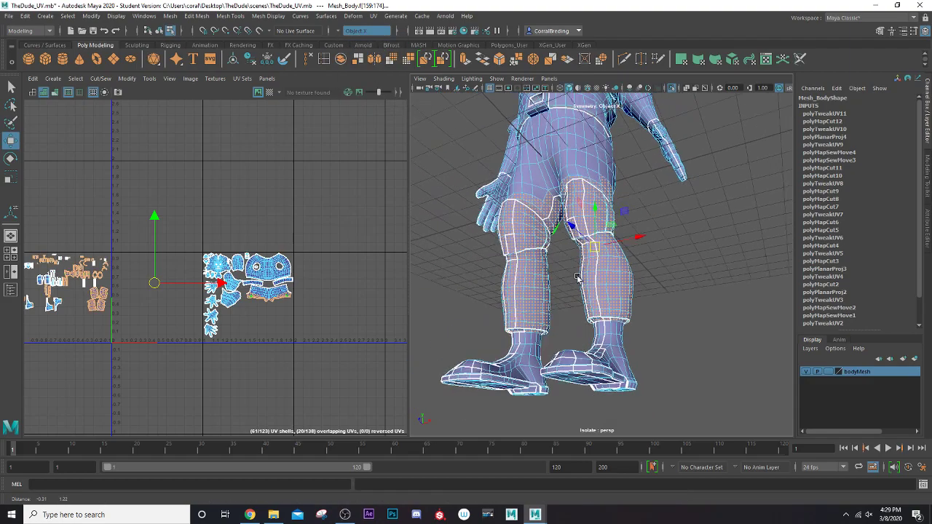
Remove the shorts faces above the knee pads from the selection, keeping only the lower-leg faces.
{"action": "middle_click_drag", "start_coordinate": [563, 255], "coordinate": [611, 403], "text": "alt"}
{"action": "scroll", "coordinate": [612, 402], "scroll_direction": "up", "scroll_amount": 3}
{"action": "left_click_drag", "start_coordinate": [612, 402], "coordinate": [579, 397], "text": "alt"}
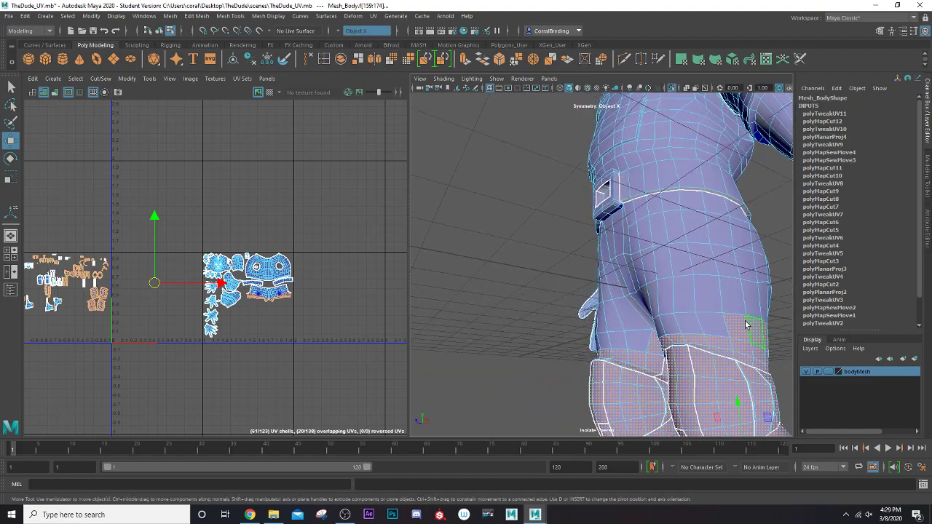
{"action": "left_click_drag", "start_coordinate": [316, 219], "coordinate": [227, 331], "text": "ctrl"}
{"action": "middle_click_drag", "start_coordinate": [230, 325], "coordinate": [303, 271], "text": "alt"}
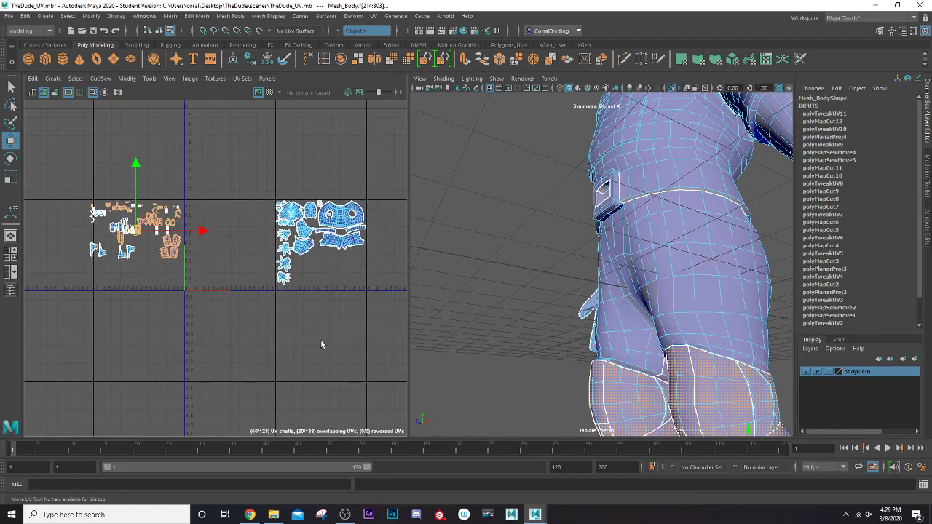
View the selected knee pads and lower legs from the front at an angle and apply a camera-based UV projection to them.
{"action": "left_click_drag", "start_coordinate": [630, 297], "coordinate": [697, 328], "text": "alt"}
{"action": "middle_click_drag", "start_coordinate": [604, 335], "coordinate": [608, 257], "text": "alt"}
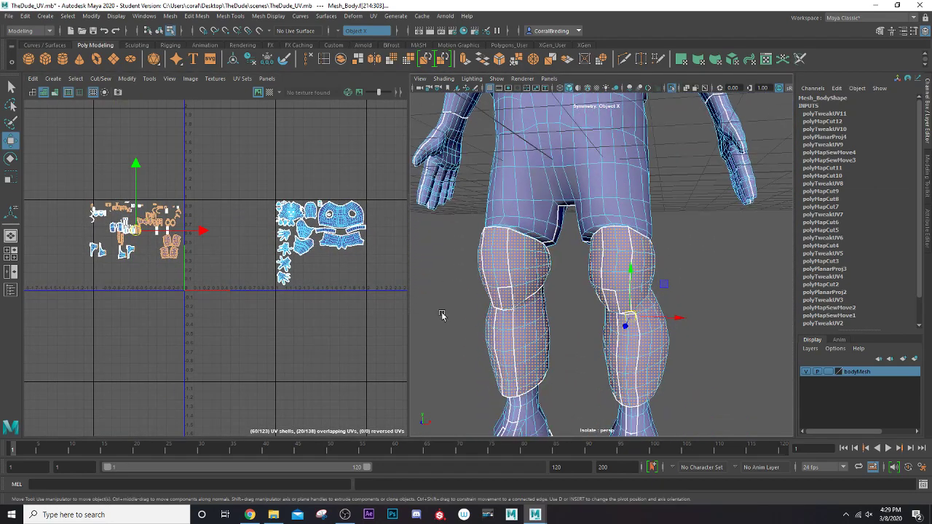
{"action": "scroll", "coordinate": [511, 350], "scroll_direction": "down", "scroll_amount": 3}
{"action": "mouse_move", "coordinate": [602, 307]}
{"action": "left_mouse_down", "text": "alt"}
{"action": "mouse_move", "coordinate": [558, 327]}
{"action": "mouse_move", "coordinate": [597, 300]}
{"action": "left_mouse_up", "text": "alt"}
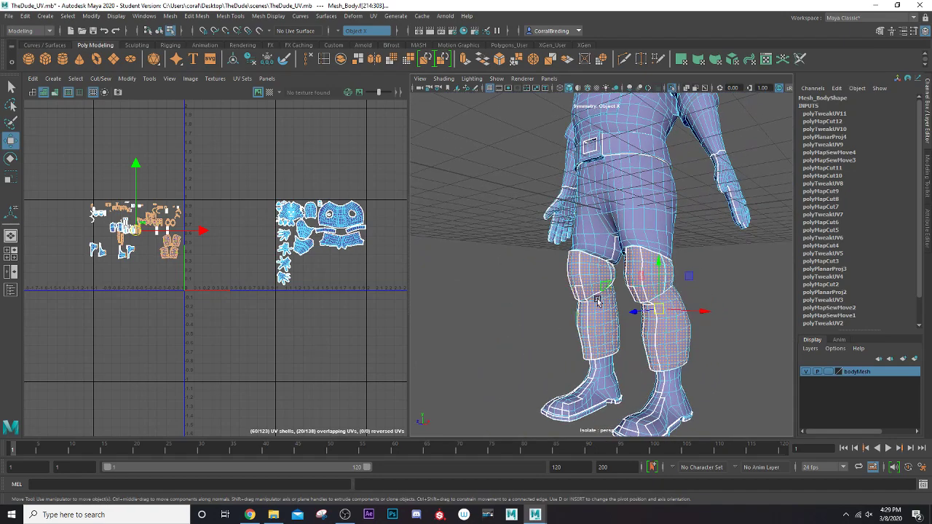
{"action": "left_click", "coordinate": [373, 16]}
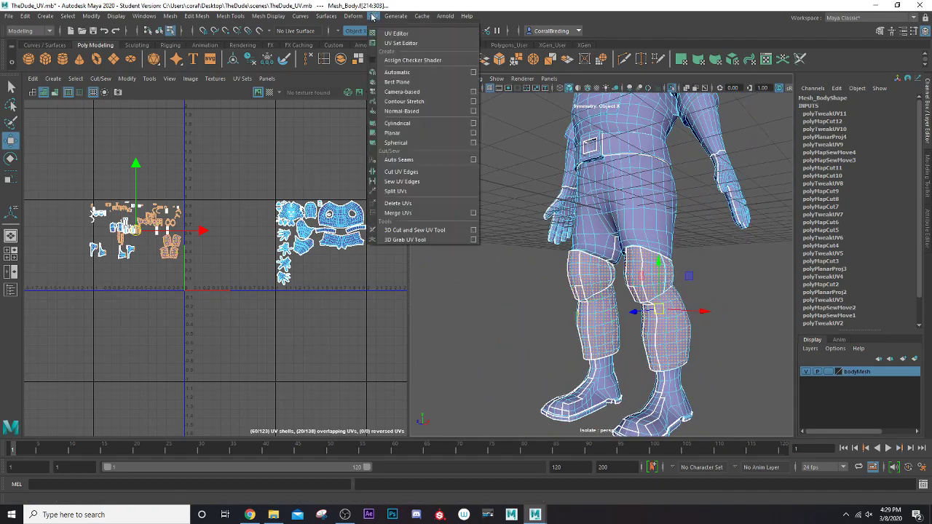
{"action": "left_click", "coordinate": [401, 92]}
Select the vertical edge line down the back of both lower legs, knee pads included, and cut the UVs along it.
{"action": "right_click_drag", "start_coordinate": [289, 276], "coordinate": [290, 252]}
{"action": "scroll", "coordinate": [435, 279], "scroll_direction": "up", "scroll_amount": 5}
{"action": "left_click_drag", "start_coordinate": [578, 311], "coordinate": [502, 320], "text": "alt"}
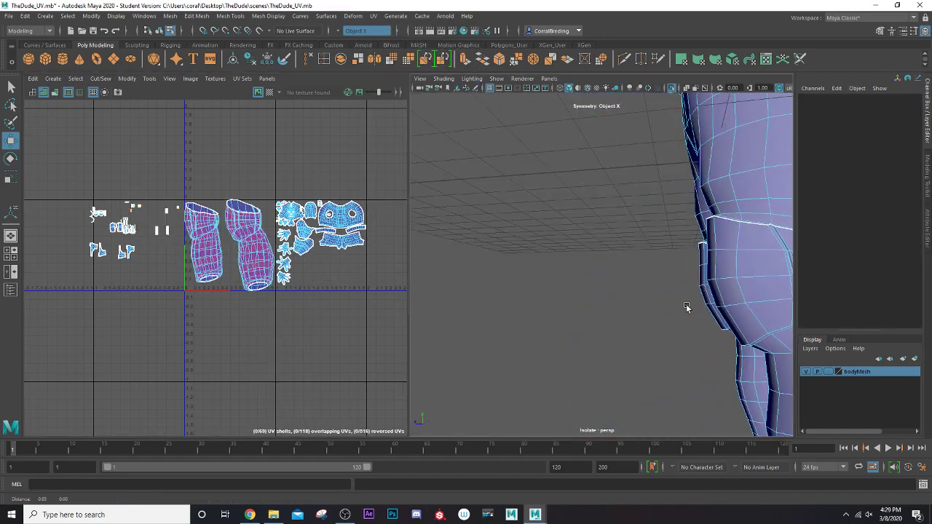
{"action": "left_click_drag", "start_coordinate": [687, 308], "coordinate": [416, 277], "text": "alt"}
{"action": "middle_click_drag", "start_coordinate": [450, 271], "coordinate": [464, 255], "text": "alt"}
{"action": "left_click_drag", "start_coordinate": [464, 255], "coordinate": [534, 248], "text": "alt"}
{"action": "left_click", "coordinate": [539, 248]}
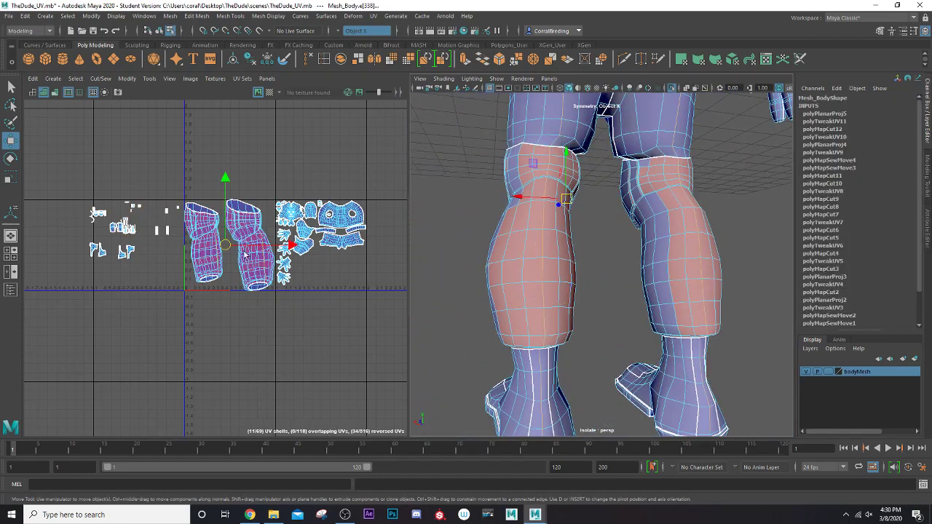
{"action": "scroll", "coordinate": [301, 268], "scroll_direction": "up", "scroll_amount": 3}
{"action": "middle_click_drag", "start_coordinate": [352, 150], "coordinate": [305, 147], "text": "alt"}
{"action": "left_click_drag", "start_coordinate": [364, 139], "coordinate": [213, 331]}
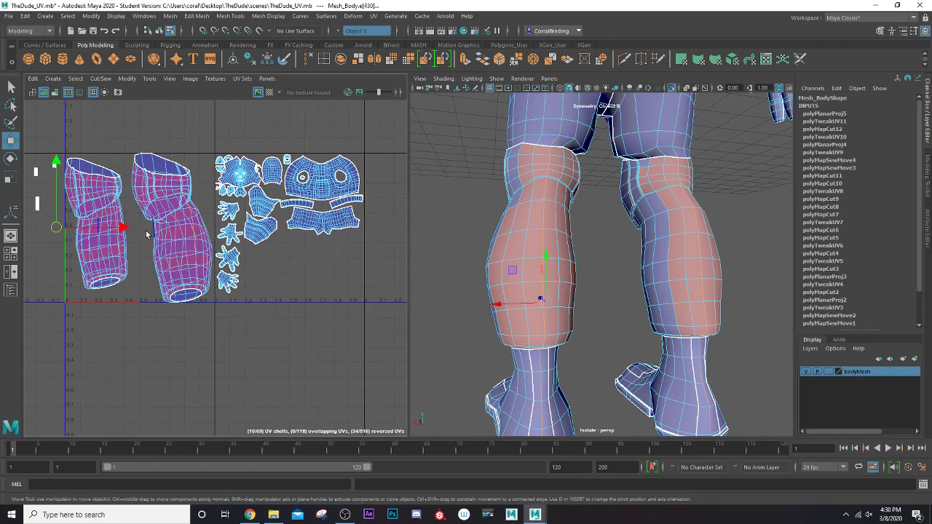
{"action": "middle_click_drag", "start_coordinate": [146, 234], "coordinate": [192, 259], "text": "alt"}
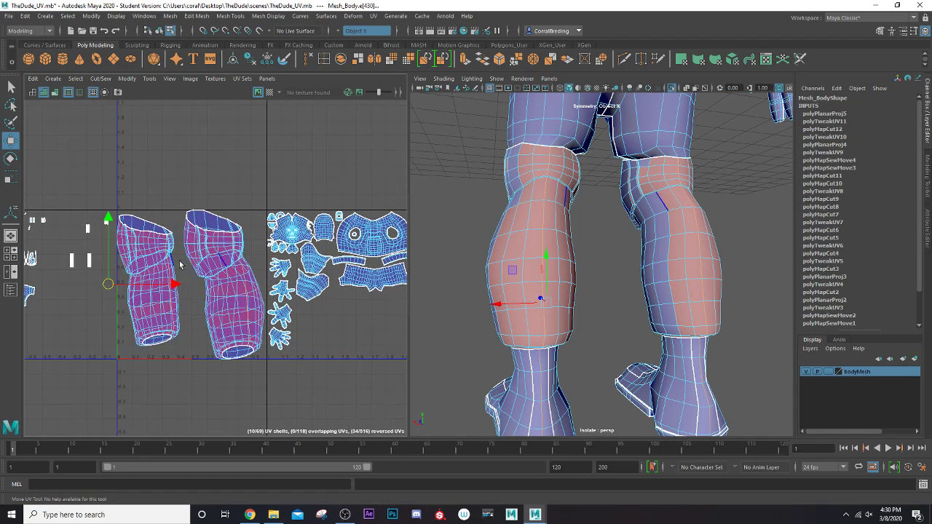
{"action": "key", "text": "shift+x"}
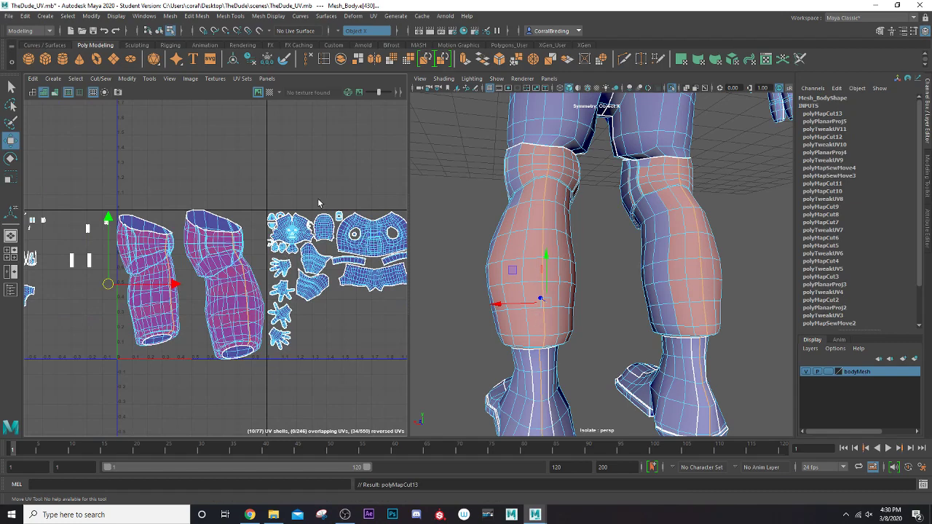
Select both lower-leg UV shells and unfold them.
{"action": "right_click_drag", "start_coordinate": [218, 242], "coordinate": [194, 228]}
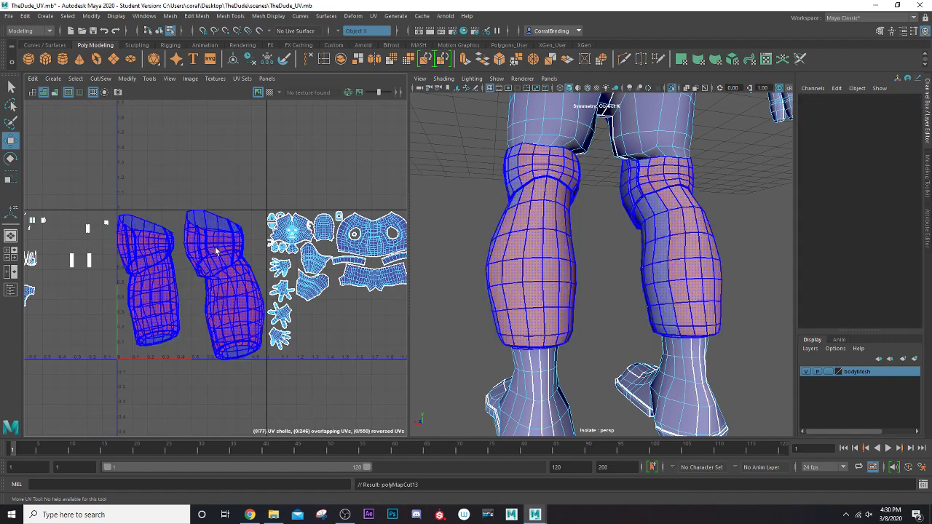
{"action": "left_click", "coordinate": [217, 251]}
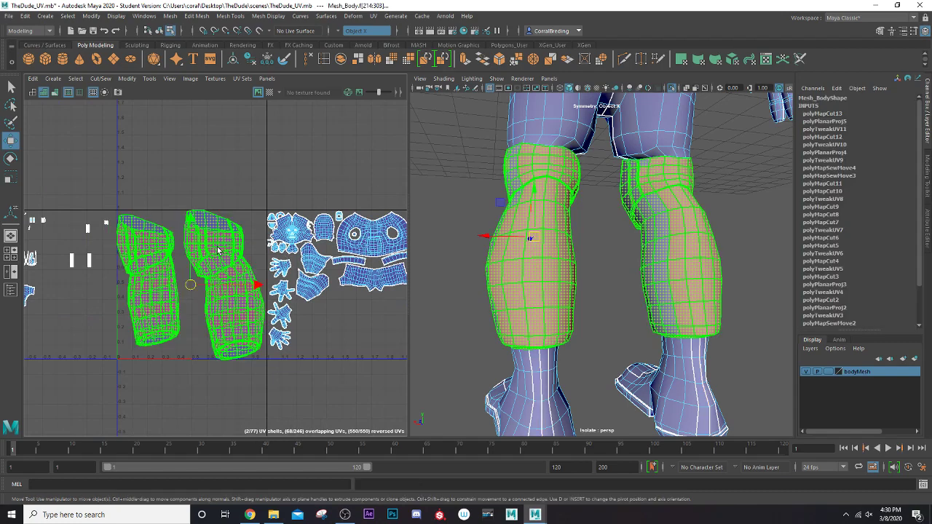
{"action": "key", "text": "ctrl+u"}
{"action": "key", "text": "w"}
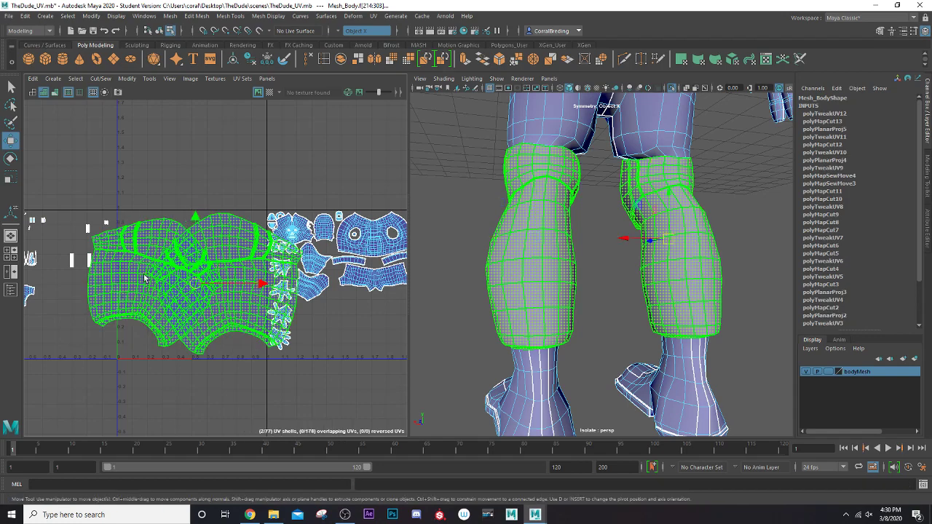
Show the checker map and scale both lower-leg shells down until their checker squares match the rest of the body.
{"action": "left_click", "coordinate": [270, 93]}
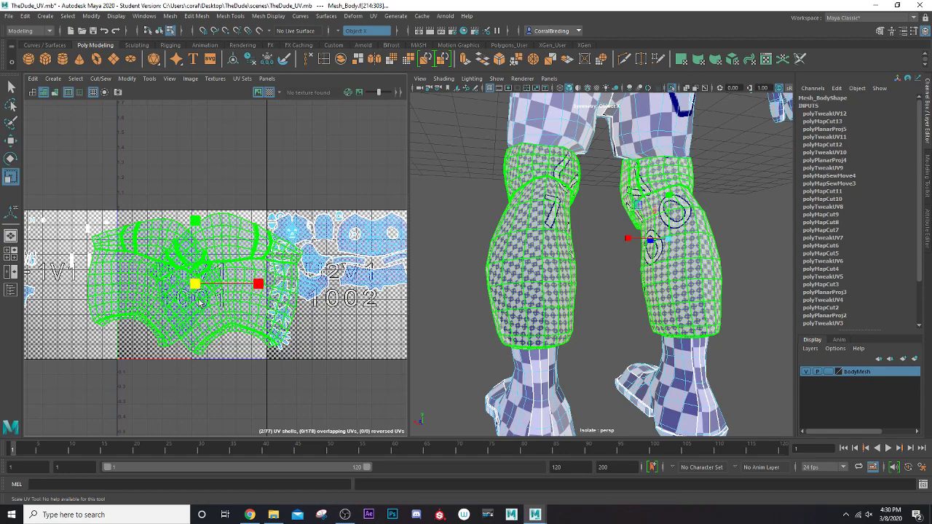
{"action": "left_click_drag", "start_coordinate": [195, 285], "coordinate": [149, 303]}
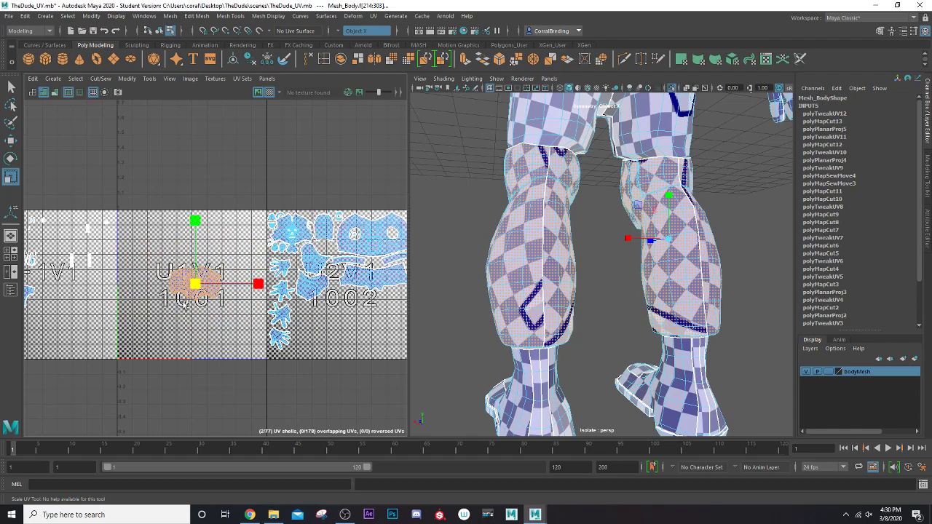
{"action": "left_click_drag", "start_coordinate": [469, 273], "coordinate": [666, 243], "text": "alt"}
{"action": "scroll", "coordinate": [560, 266], "scroll_direction": "down", "scroll_amount": 4}
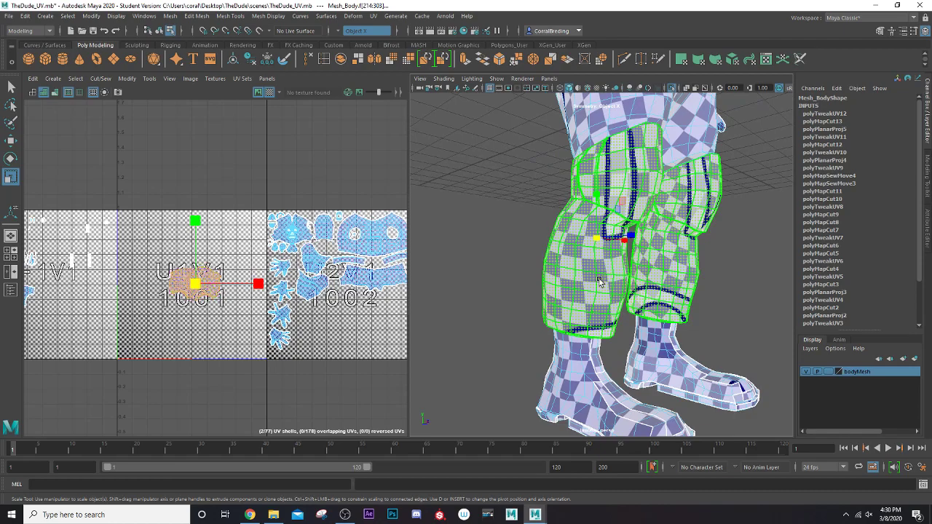
{"action": "left_click_drag", "start_coordinate": [689, 252], "coordinate": [662, 235], "text": "alt"}
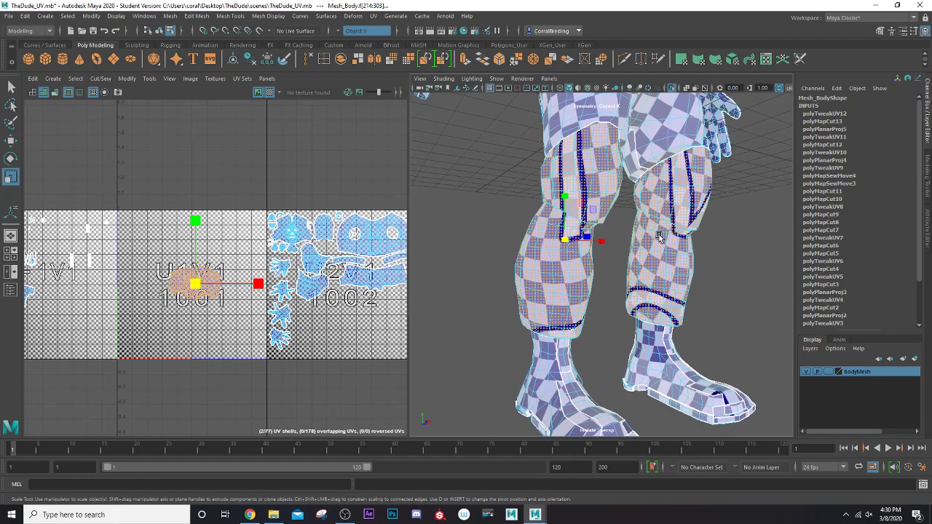
{"action": "left_click_drag", "start_coordinate": [559, 285], "coordinate": [738, 268], "text": "alt"}
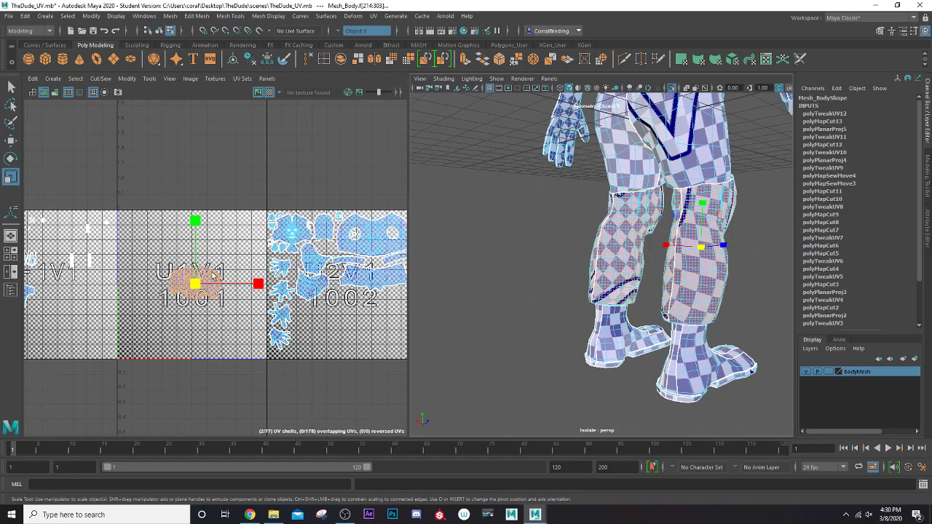
Turn off symmetry and move one lower-leg shell away from the other so they no longer overlap.
{"action": "scroll", "coordinate": [215, 276], "scroll_direction": "up", "scroll_amount": 4}
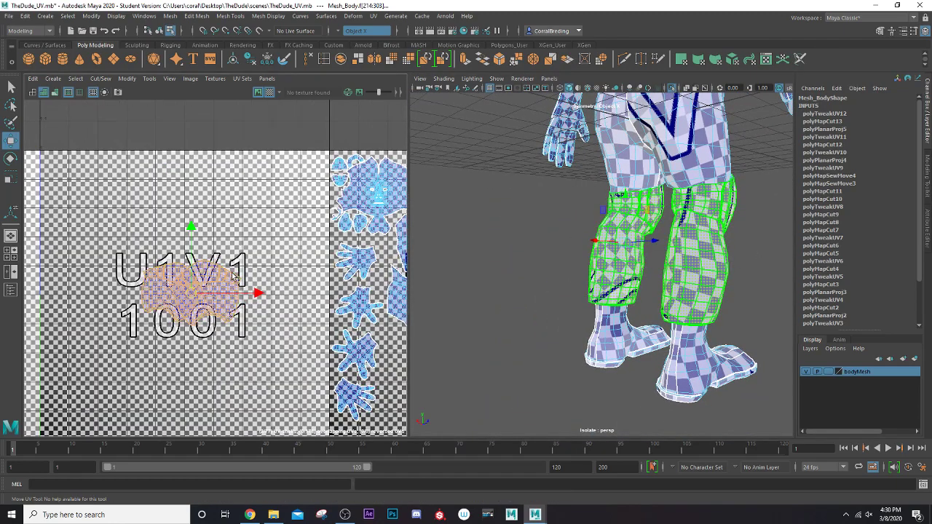
{"action": "key", "text": "w"}
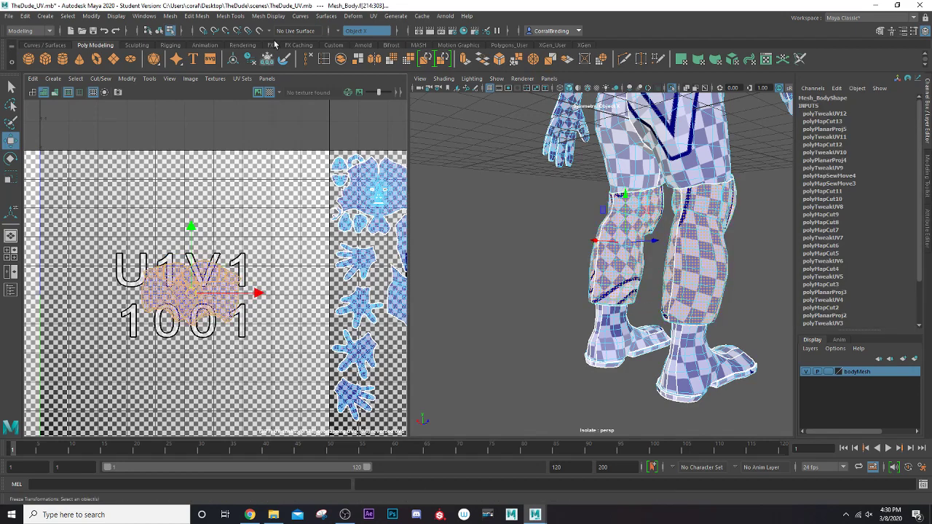
{"action": "left_click", "coordinate": [346, 33]}
{"action": "left_click", "coordinate": [353, 37]}
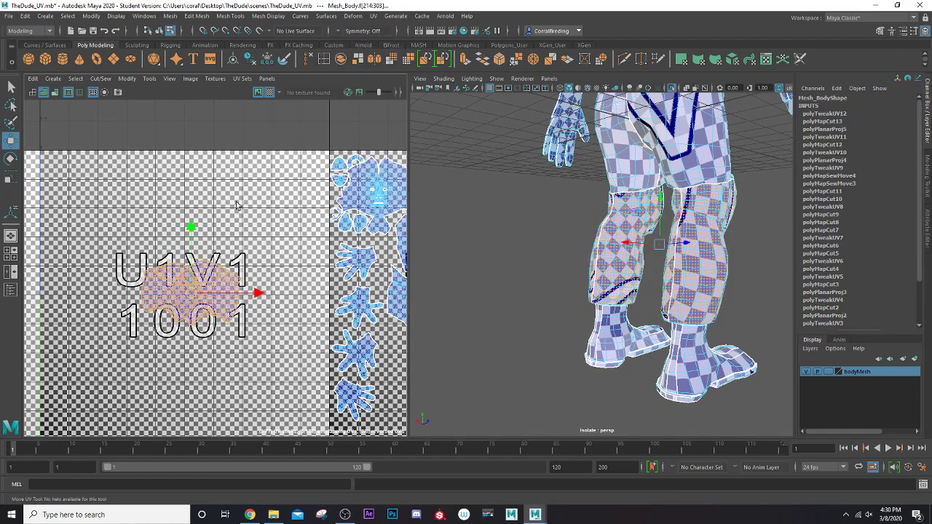
{"action": "left_click", "coordinate": [230, 270]}
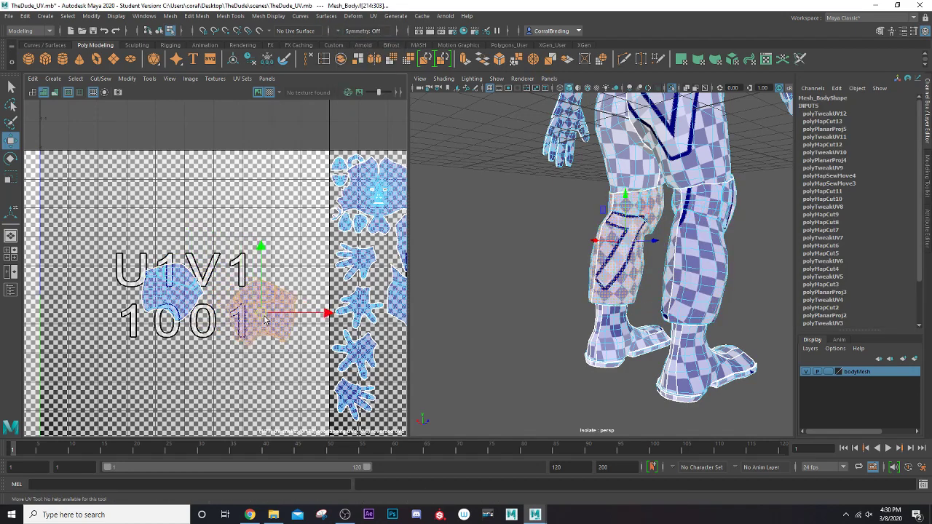
Move the separated lower-leg shell to the bottom of the 1002 tile beside the lowest hand shell and rotate it slightly upright.
{"action": "scroll", "coordinate": [218, 299], "scroll_direction": "up", "scroll_amount": 5}
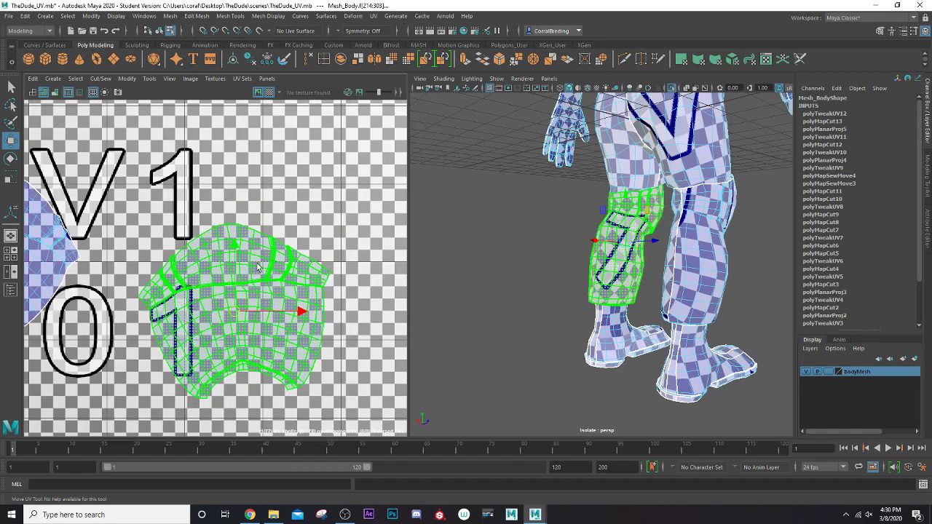
{"action": "middle_click_drag", "start_coordinate": [291, 335], "coordinate": [269, 261], "text": "alt"}
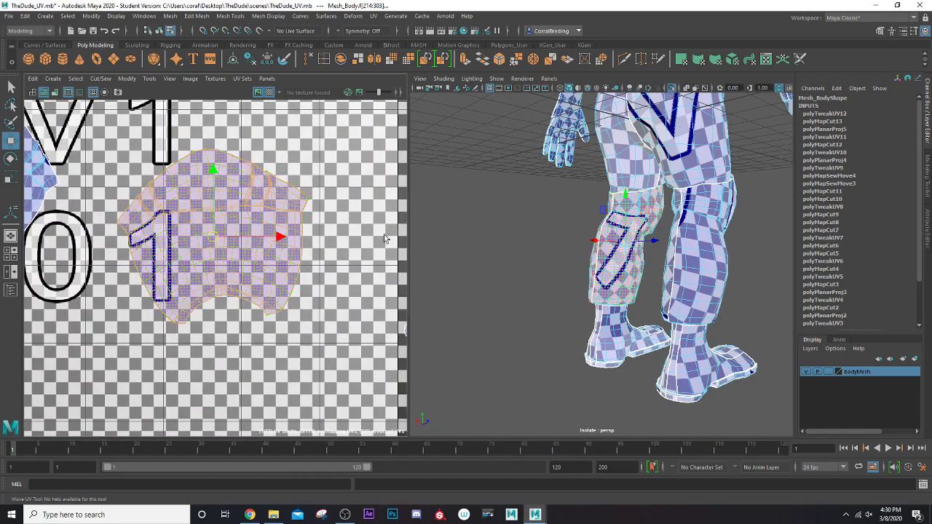
{"action": "mouse_move", "coordinate": [643, 314]}
{"action": "left_mouse_down", "text": "alt"}
{"action": "mouse_move", "coordinate": [575, 307]}
{"action": "mouse_move", "coordinate": [651, 306]}
{"action": "left_mouse_up", "text": "alt"}
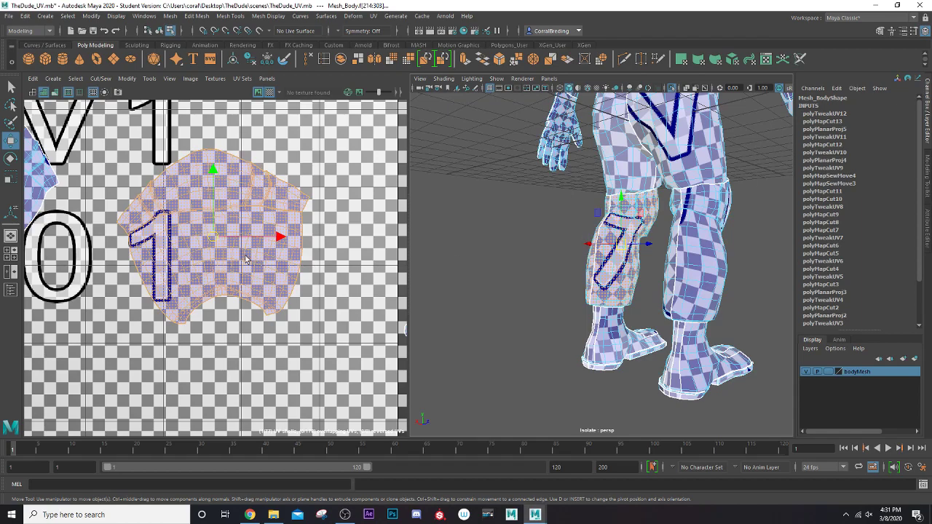
{"action": "scroll", "coordinate": [245, 259], "scroll_direction": "down", "scroll_amount": 7}
{"action": "middle_click_drag", "start_coordinate": [246, 259], "coordinate": [131, 252], "text": "alt"}
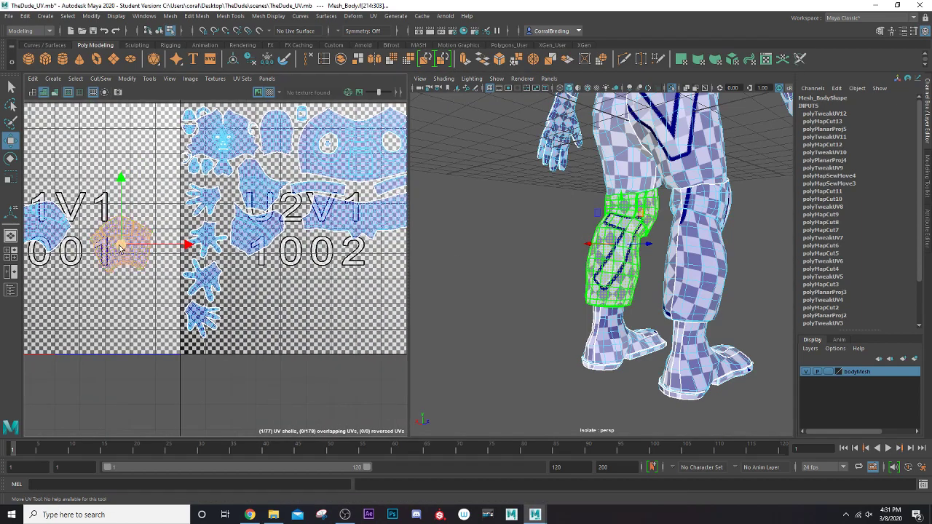
{"action": "left_click_drag", "start_coordinate": [120, 250], "coordinate": [252, 287]}
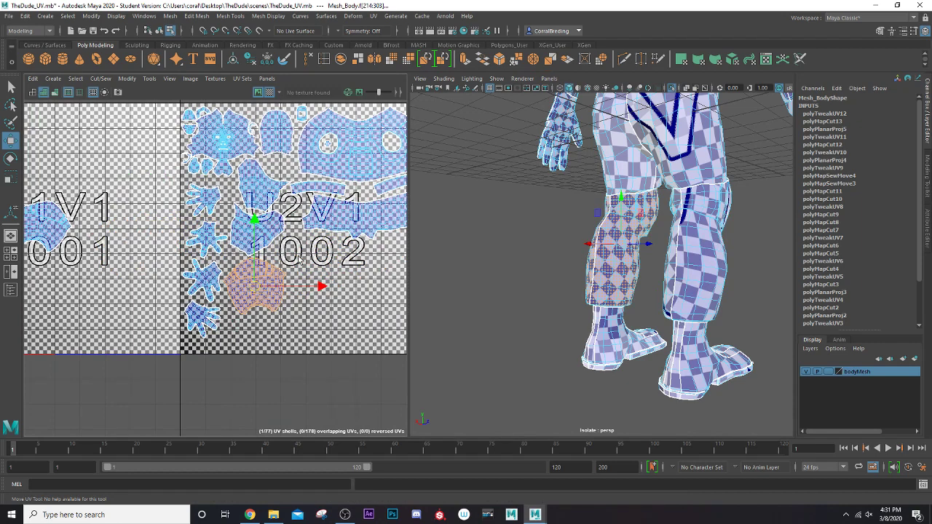
{"action": "left_click_drag", "start_coordinate": [255, 288], "coordinate": [256, 326]}
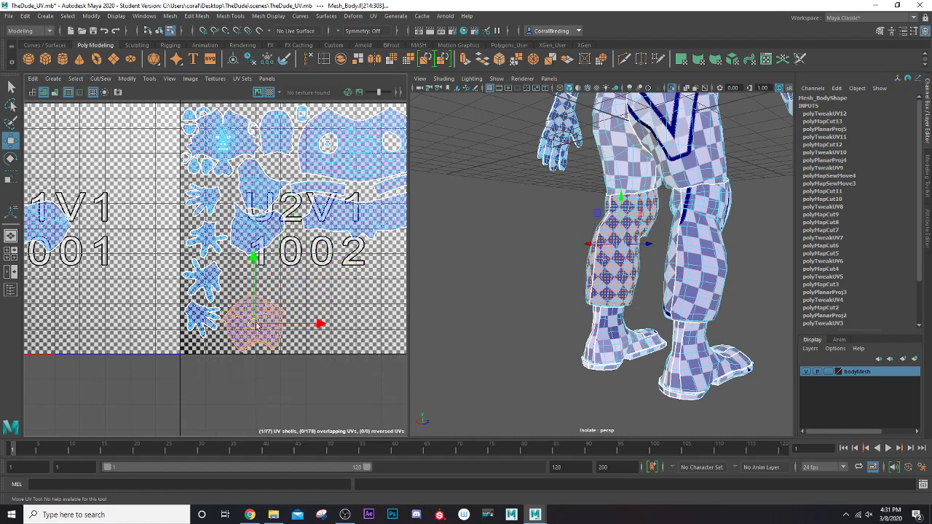
{"action": "key", "text": "e"}
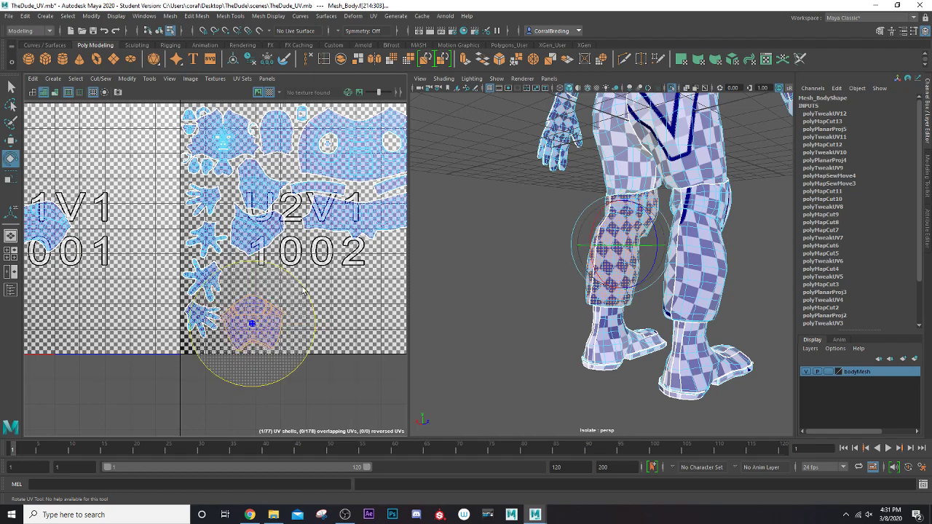
{"action": "key", "text": "w"}
{"action": "left_click_drag", "start_coordinate": [253, 324], "coordinate": [253, 325]}
Move the other lower-leg shell from the 1001 tile into the 1002 tile, just above the first one.
{"action": "left_click", "coordinate": [61, 230]}
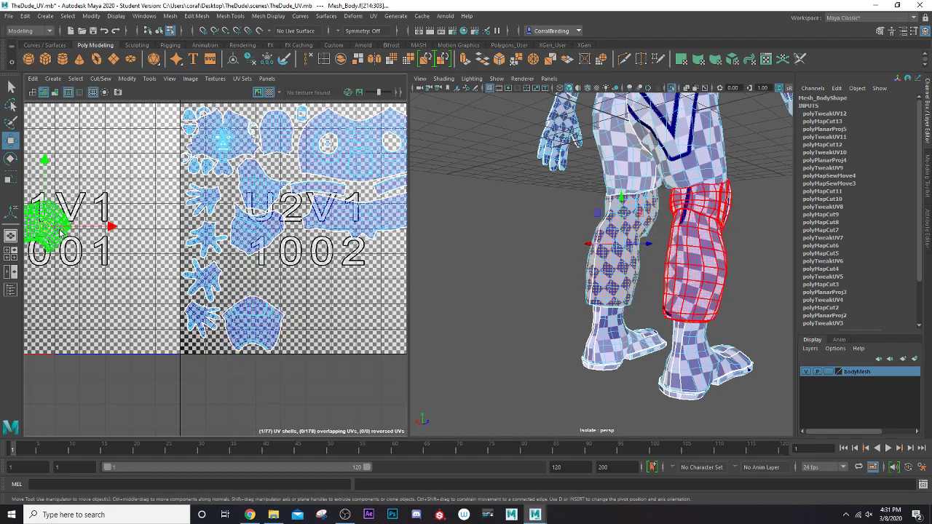
{"action": "scroll", "coordinate": [62, 230], "scroll_direction": "down", "scroll_amount": 3}
{"action": "left_click_drag", "start_coordinate": [52, 230], "coordinate": [208, 262]}
{"action": "scroll", "coordinate": [207, 262], "scroll_direction": "up", "scroll_amount": 2}
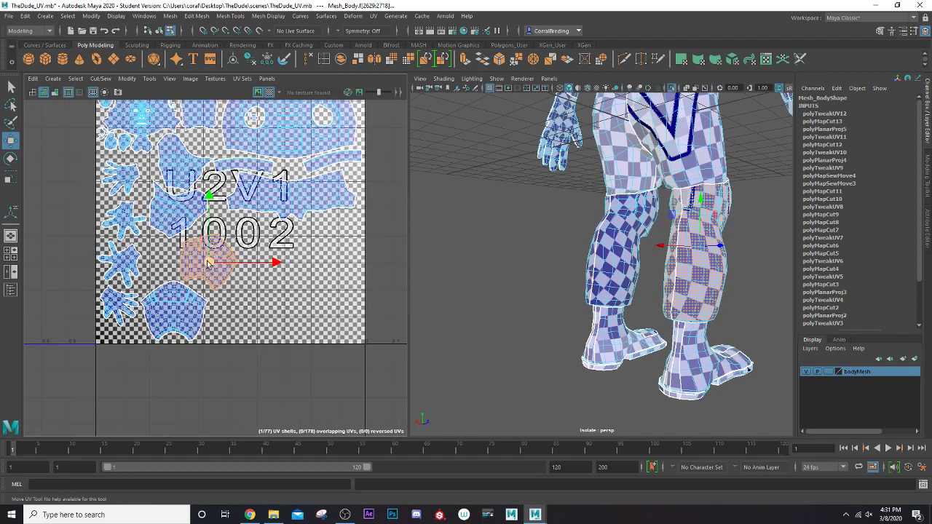
Rotate the upper lower-leg shell upright and move it clear of the other, tucking it beneath the body shells in the 1002 tile.
{"action": "scroll", "coordinate": [186, 262], "scroll_direction": "up", "scroll_amount": 3}
{"action": "key", "text": "e"}
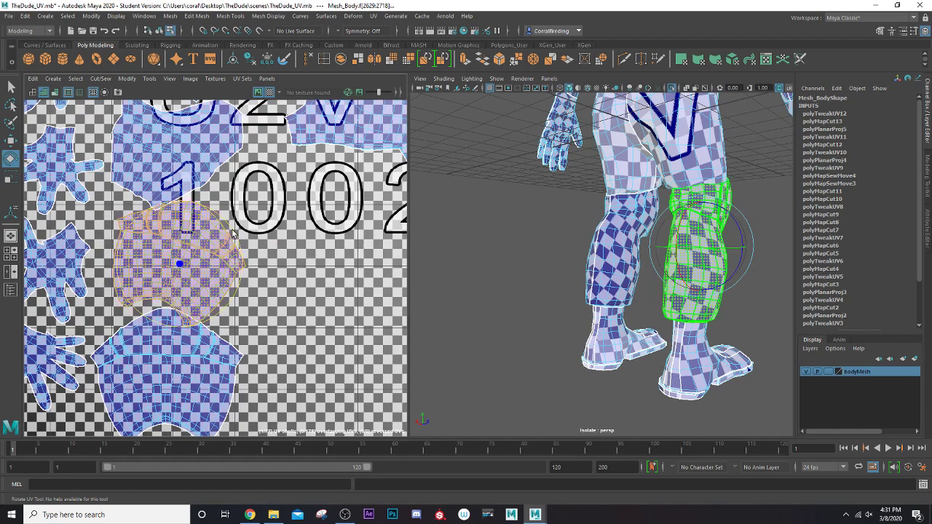
{"action": "left_click_drag", "start_coordinate": [232, 233], "coordinate": [221, 223]}
{"action": "key", "text": "w"}
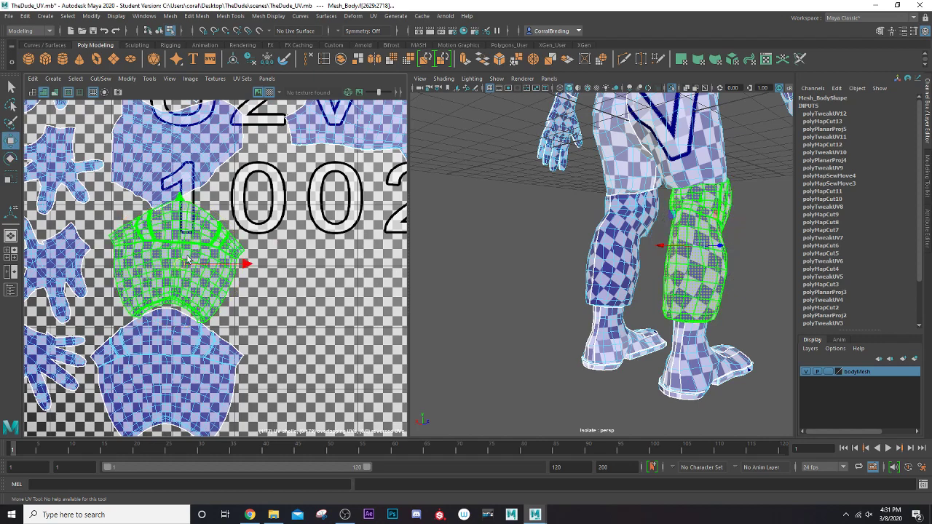
{"action": "left_click_drag", "start_coordinate": [179, 263], "coordinate": [275, 219]}
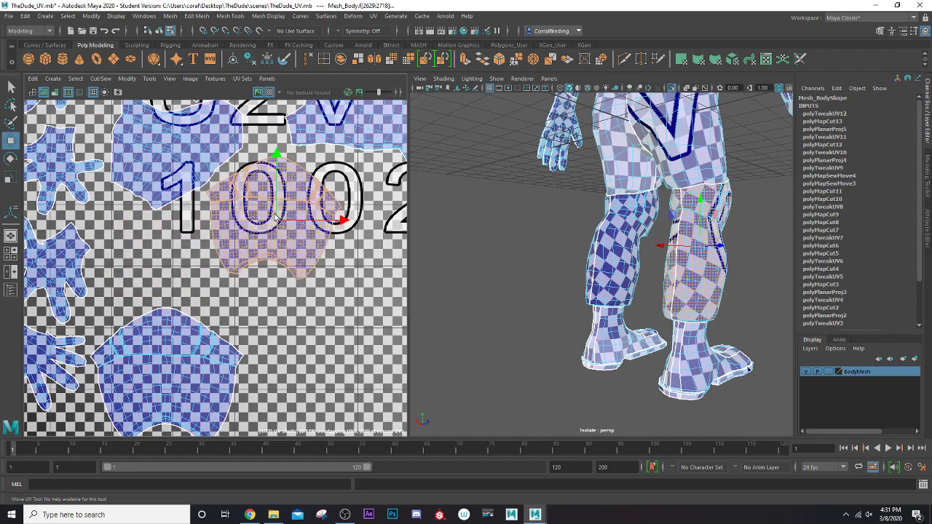
{"action": "key", "text": "e"}
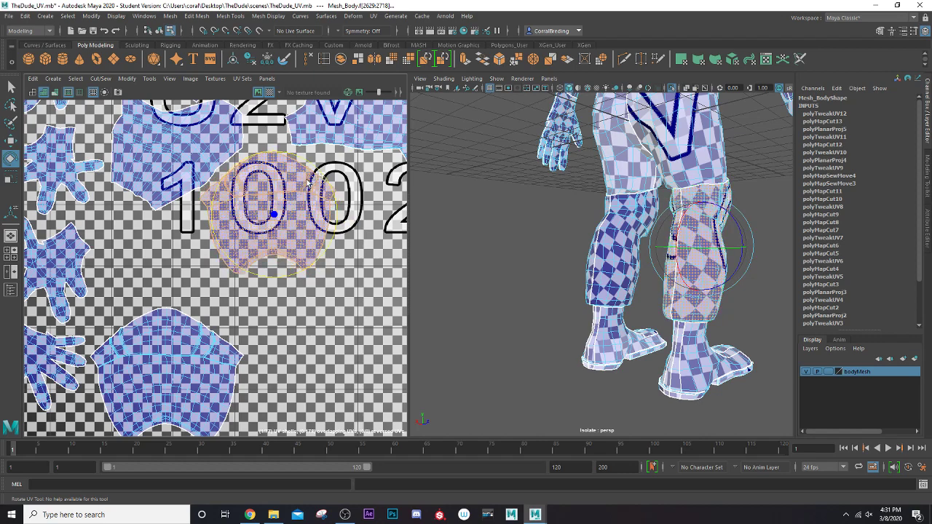
{"action": "key", "text": "w"}
{"action": "left_click_drag", "start_coordinate": [273, 214], "coordinate": [276, 208]}
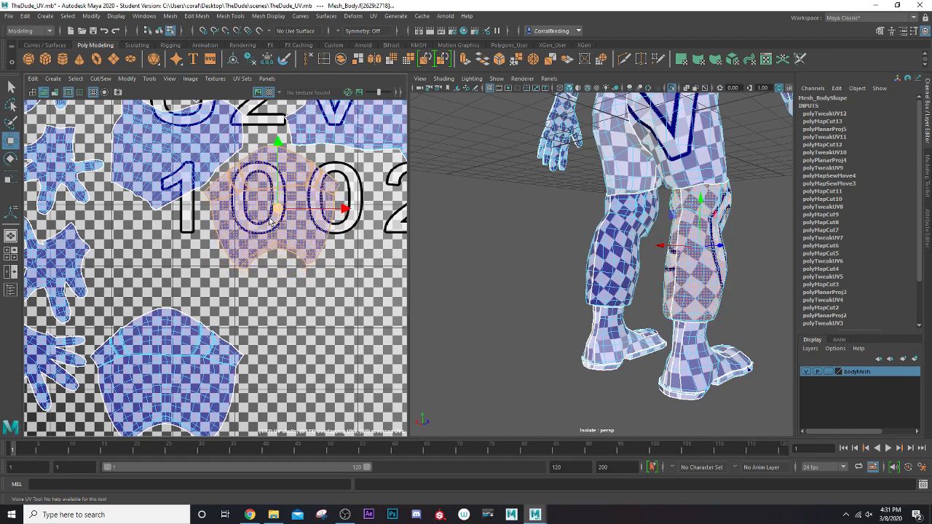
Move the bottom lower-leg shell upward and rotate it to nest between the hand shells and the other lower-leg shell.
{"action": "scroll", "coordinate": [241, 263], "scroll_direction": "down", "scroll_amount": 4}
{"action": "left_click", "coordinate": [209, 309]}
{"action": "scroll", "coordinate": [209, 307], "scroll_direction": "down", "scroll_amount": 6}
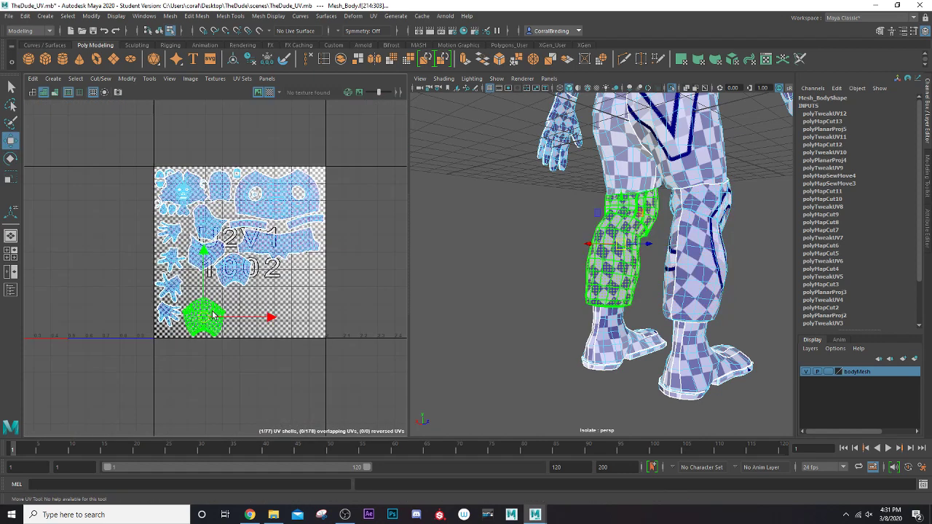
{"action": "left_click_drag", "start_coordinate": [203, 316], "coordinate": [205, 295]}
{"action": "scroll", "coordinate": [205, 294], "scroll_direction": "up", "scroll_amount": 3}
{"action": "key", "text": "e"}
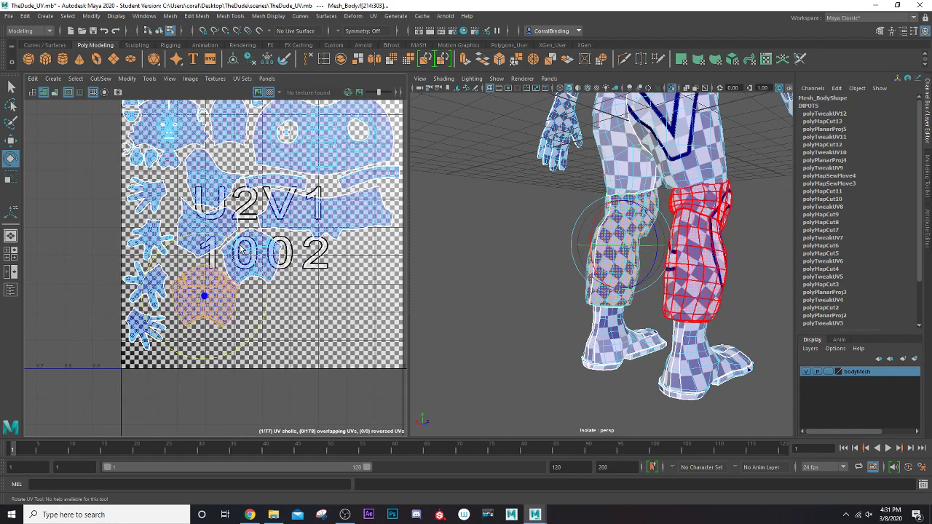
{"action": "left_click_drag", "start_coordinate": [205, 375], "coordinate": [263, 348]}
{"action": "key", "text": "w"}
{"action": "left_click_drag", "start_coordinate": [204, 299], "coordinate": [200, 294]}
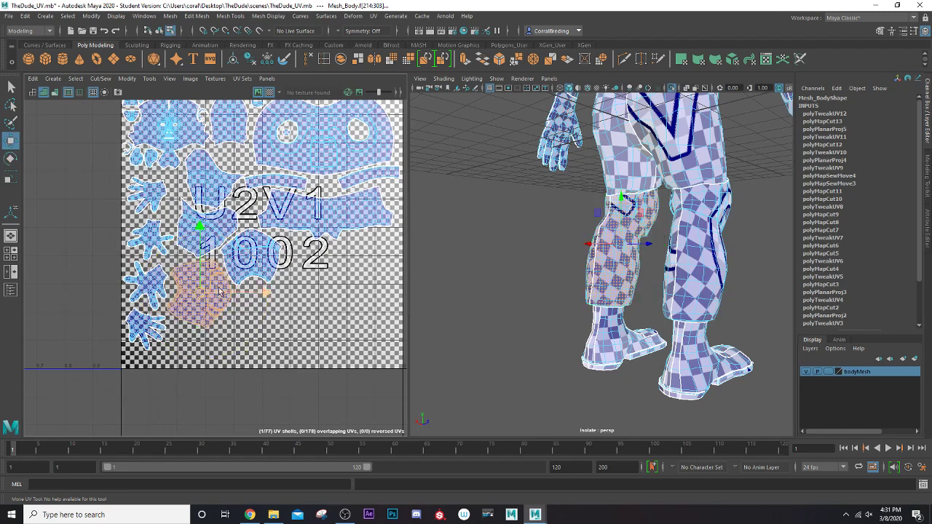
Select all faces of one boot and remove the stray lower-leg faces from the selection.
{"action": "scroll", "coordinate": [570, 281], "scroll_direction": "down", "scroll_amount": 3}
{"action": "scroll", "coordinate": [284, 293], "scroll_direction": "down", "scroll_amount": 3}
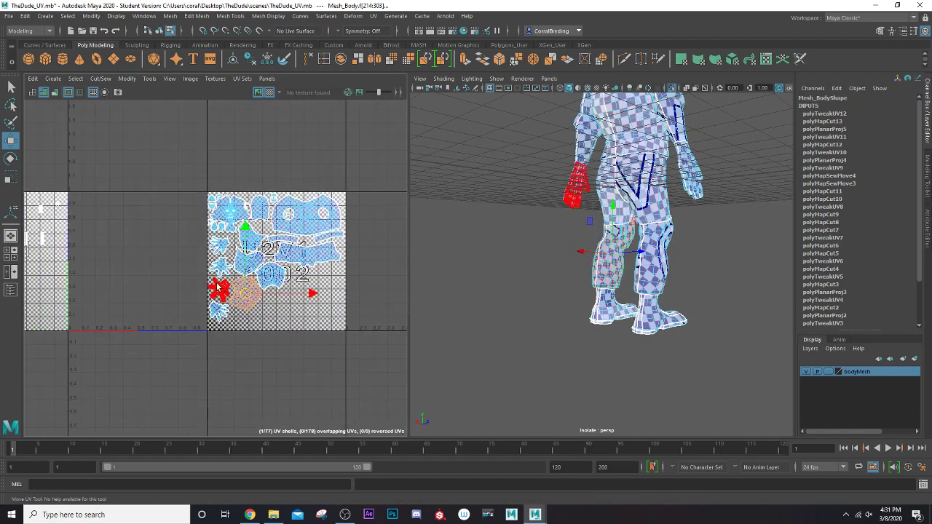
{"action": "middle_click_drag", "start_coordinate": [203, 291], "coordinate": [325, 256], "text": "alt"}
{"action": "scroll", "coordinate": [203, 274], "scroll_direction": "down", "scroll_amount": 3}
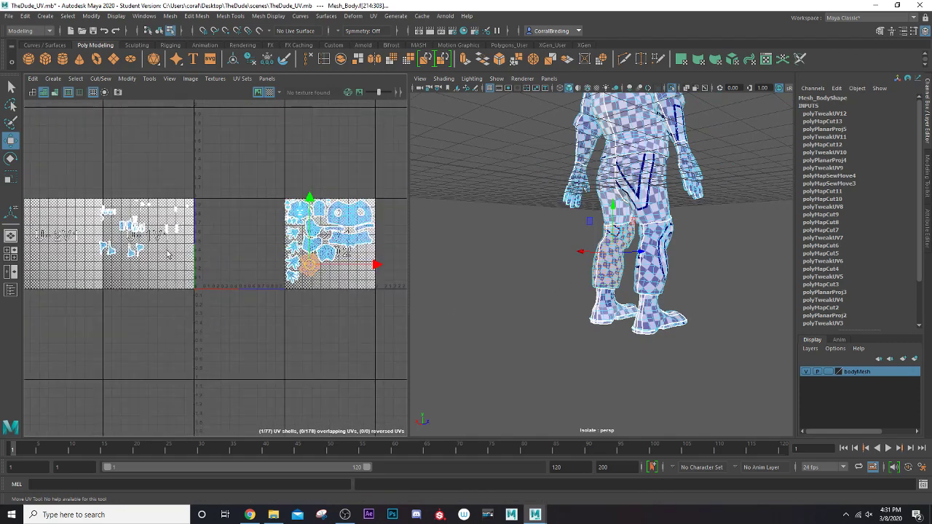
{"action": "middle_click_drag", "start_coordinate": [159, 250], "coordinate": [187, 262], "text": "alt"}
{"action": "scroll", "coordinate": [620, 299], "scroll_direction": "up", "scroll_amount": 2}
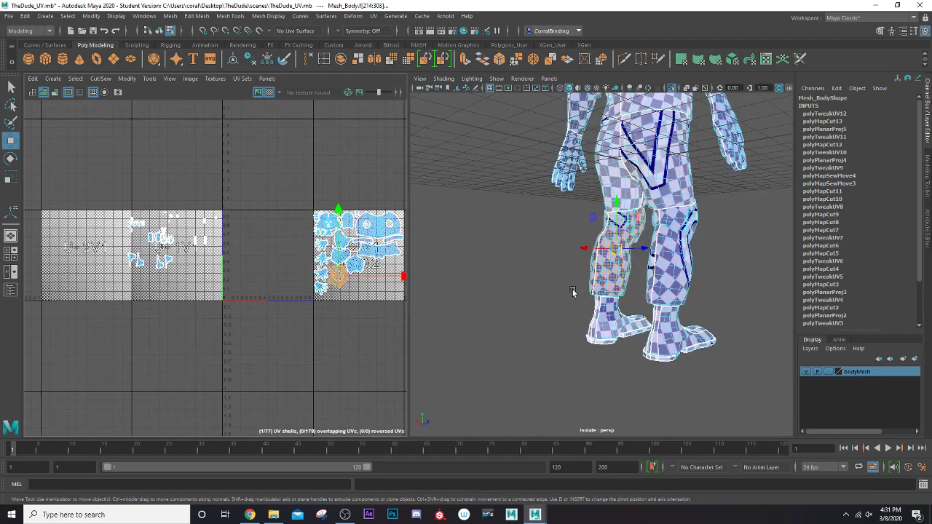
{"action": "right_click_drag", "start_coordinate": [512, 248], "coordinate": [513, 274]}
{"action": "left_click_drag", "start_coordinate": [528, 291], "coordinate": [651, 282], "text": "alt"}
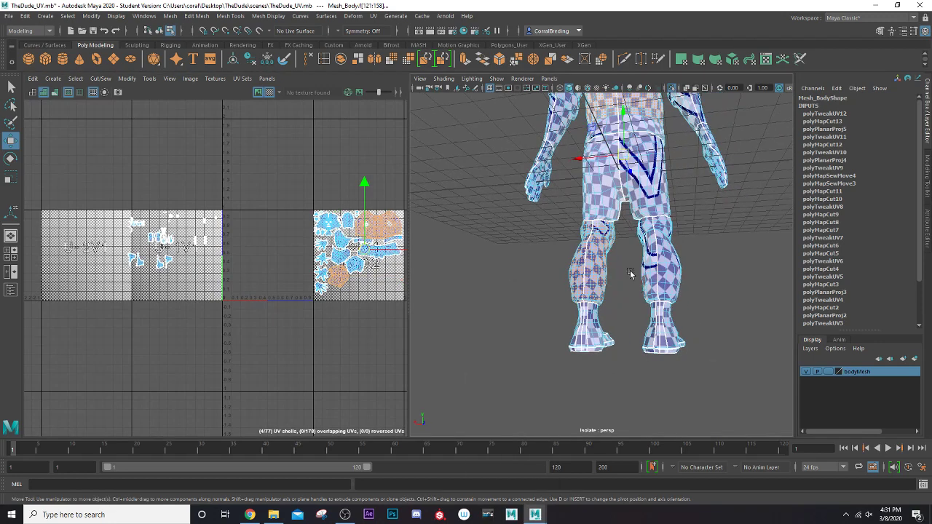
{"action": "left_click_drag", "start_coordinate": [712, 384], "coordinate": [630, 268]}
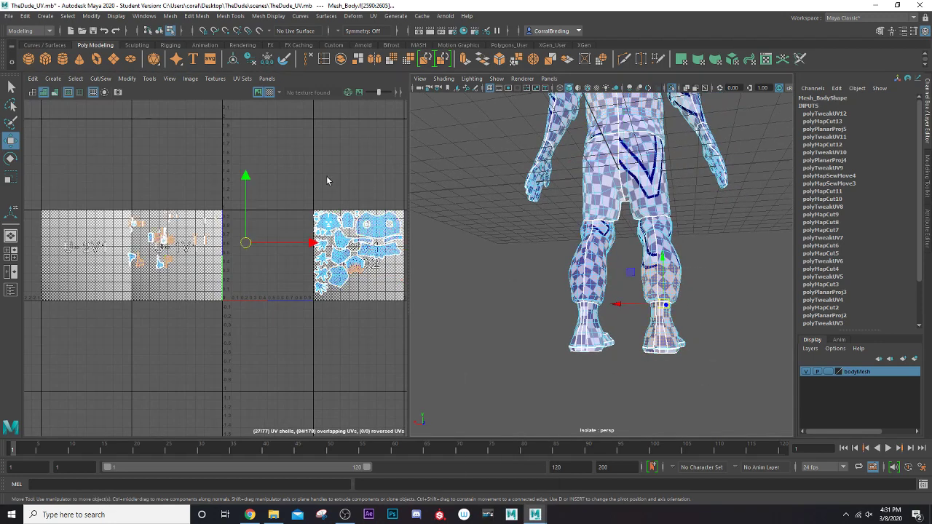
{"action": "left_click_drag", "start_coordinate": [305, 185], "coordinate": [315, 208]}
{"action": "left_click_drag", "start_coordinate": [421, 327], "coordinate": [422, 328], "text": "ctrl"}
{"action": "scroll", "coordinate": [489, 308], "scroll_direction": "up", "scroll_amount": 5}
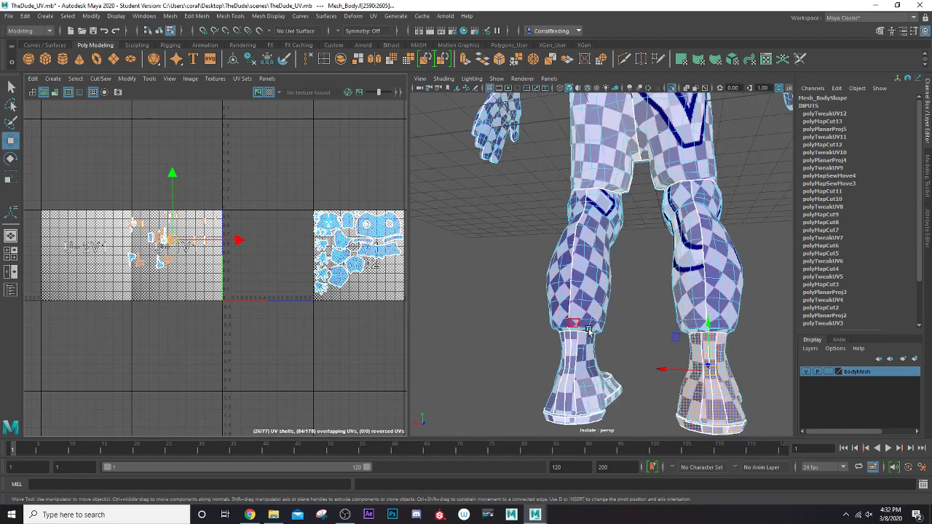
{"action": "left_click_drag", "start_coordinate": [572, 325], "coordinate": [542, 322], "text": "alt"}
{"action": "middle_click_drag", "start_coordinate": [543, 322], "coordinate": [450, 255], "text": "alt"}
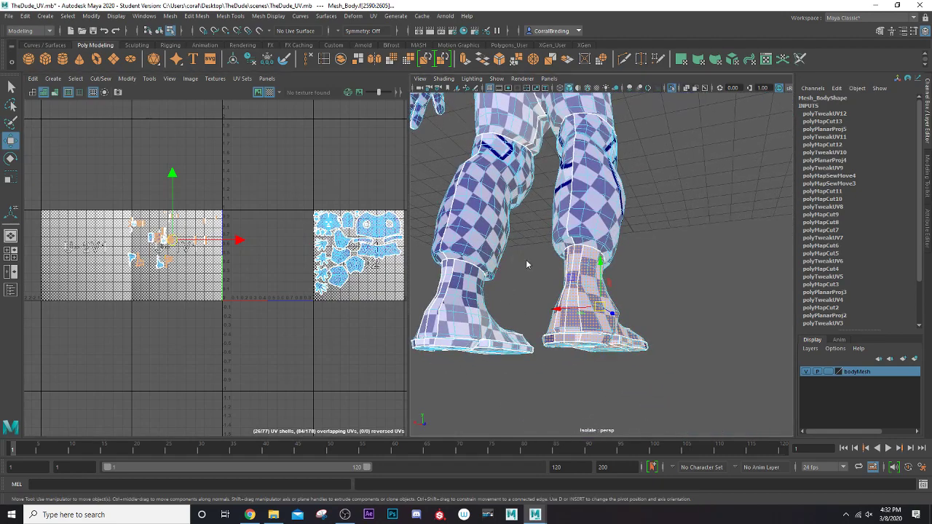
{"action": "right_click_drag", "start_coordinate": [526, 248], "coordinate": [525, 230]}
{"action": "left_click_drag", "start_coordinate": [543, 295], "coordinate": [519, 288], "text": "alt"}
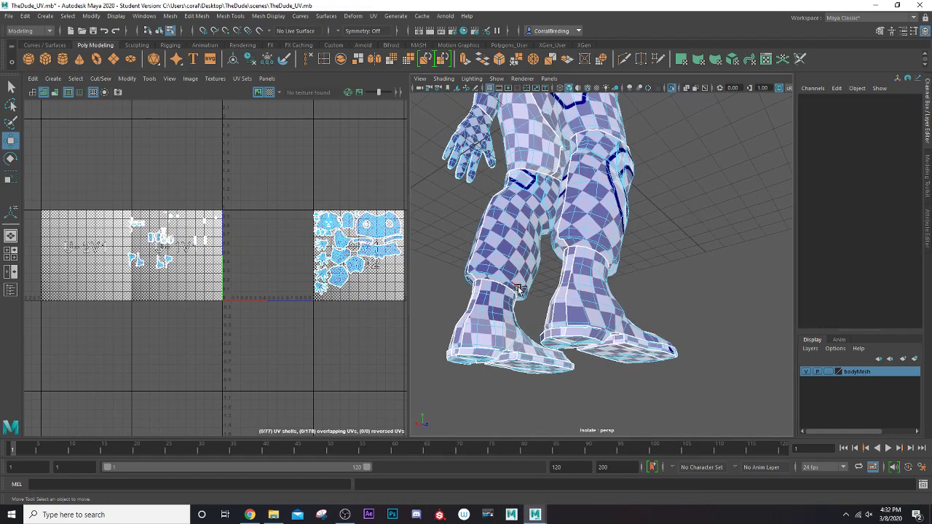
{"action": "key", "text": "ctrl+z"}
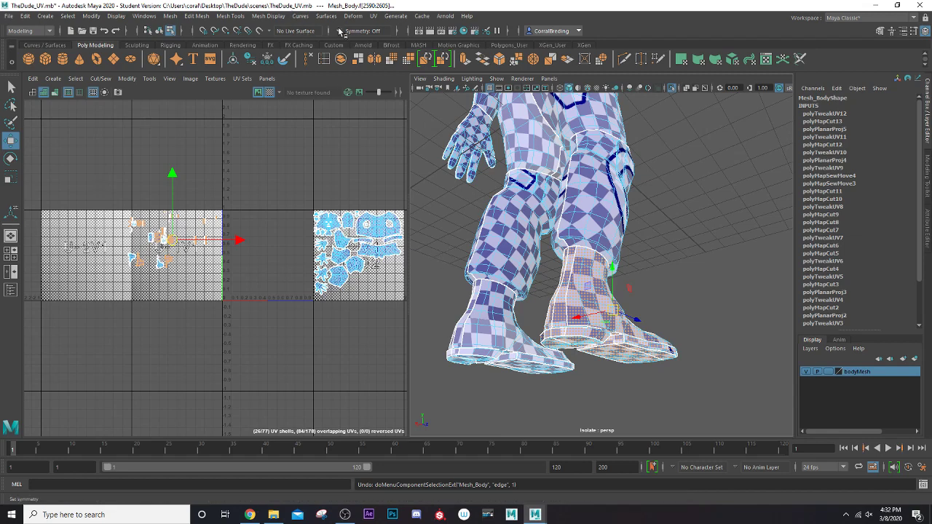
Turn on Object X symmetry and extend the boot face selection to both feet.
{"action": "left_click", "coordinate": [340, 32]}
{"action": "left_click", "coordinate": [349, 45]}
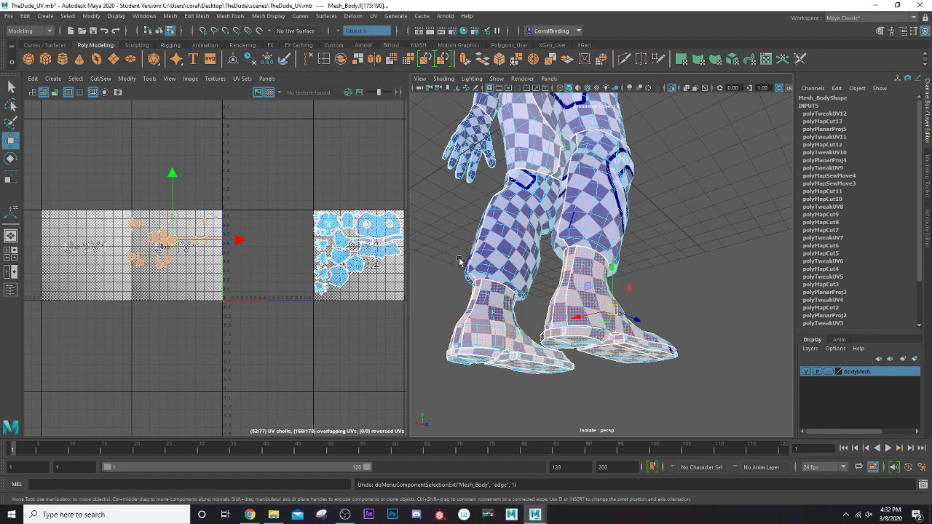
{"action": "right_click", "coordinate": [428, 211]}
{"action": "right_click_drag", "start_coordinate": [428, 209], "coordinate": [433, 184]}
{"action": "scroll", "coordinate": [505, 271], "scroll_direction": "up", "scroll_amount": 3}
{"action": "left_click_drag", "start_coordinate": [518, 286], "coordinate": [531, 243], "text": "alt"}
{"action": "key", "text": "ctrl+z"}
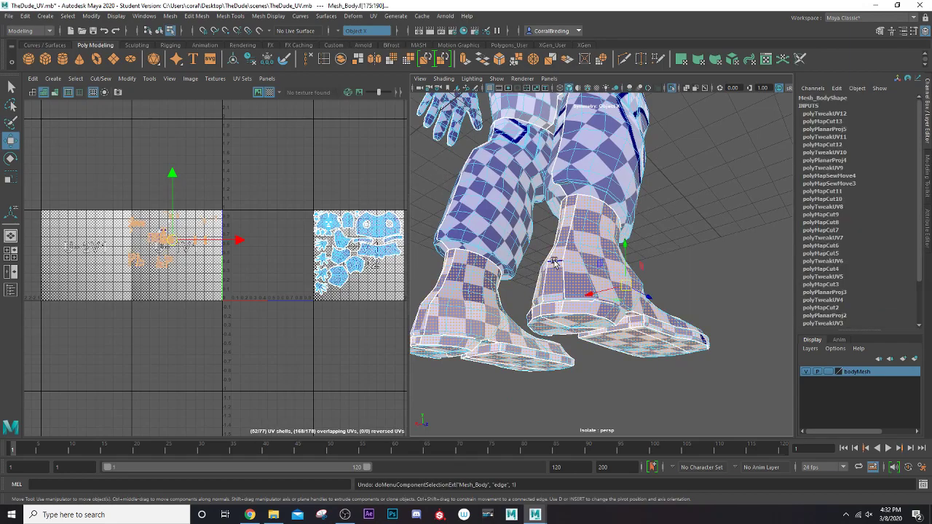
{"action": "left_click_drag", "start_coordinate": [585, 321], "coordinate": [562, 312], "text": "alt"}
{"action": "scroll", "coordinate": [573, 352], "scroll_direction": "up", "scroll_amount": 4}
{"action": "left_click_drag", "start_coordinate": [641, 318], "coordinate": [655, 345], "text": "alt"}
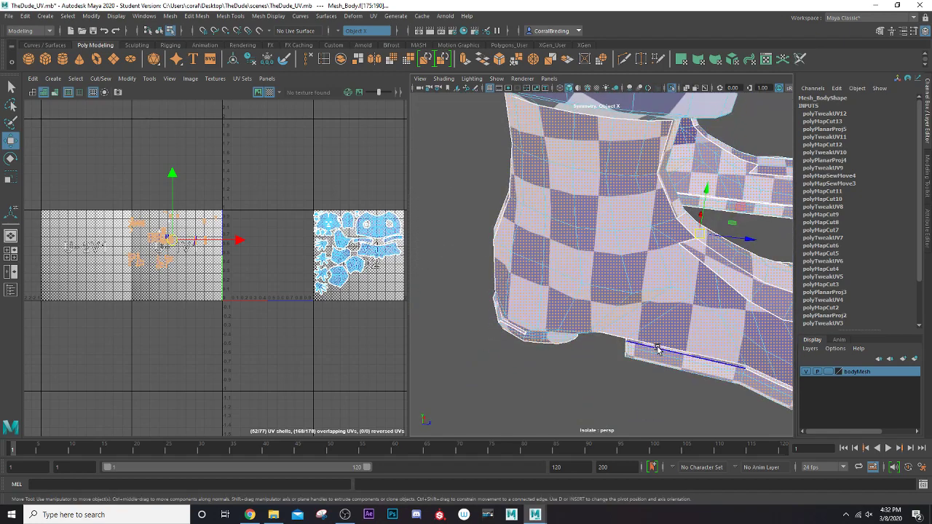
{"action": "left_click", "coordinate": [658, 346]}
{"action": "left_click_drag", "start_coordinate": [660, 349], "coordinate": [650, 337], "text": "alt"}
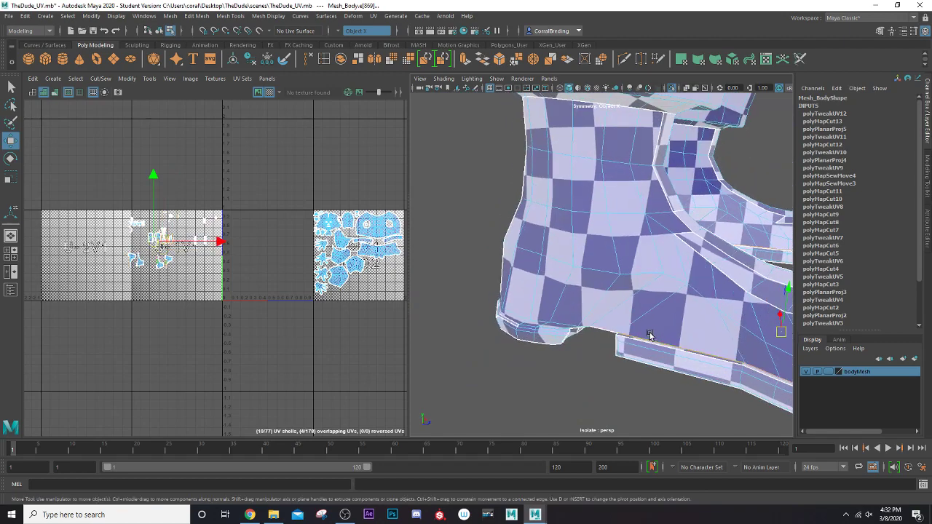
{"action": "double_click", "coordinate": [649, 338]}
{"action": "key", "text": "ctrl+z"}
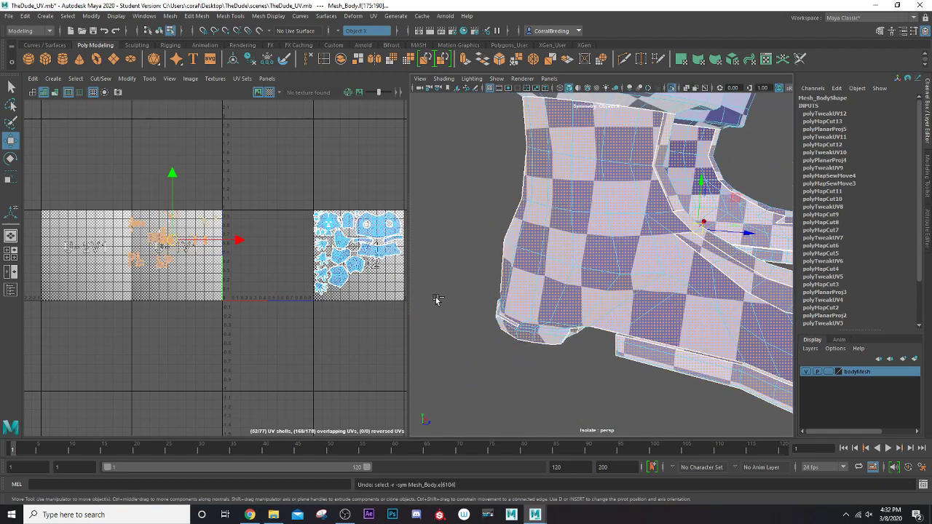
View both selected boots from behind at an angle and apply a camera-based UV projection to them.
{"action": "scroll", "coordinate": [539, 324], "scroll_direction": "down", "scroll_amount": 5}
{"action": "left_click_drag", "start_coordinate": [558, 327], "coordinate": [762, 282], "text": "alt"}
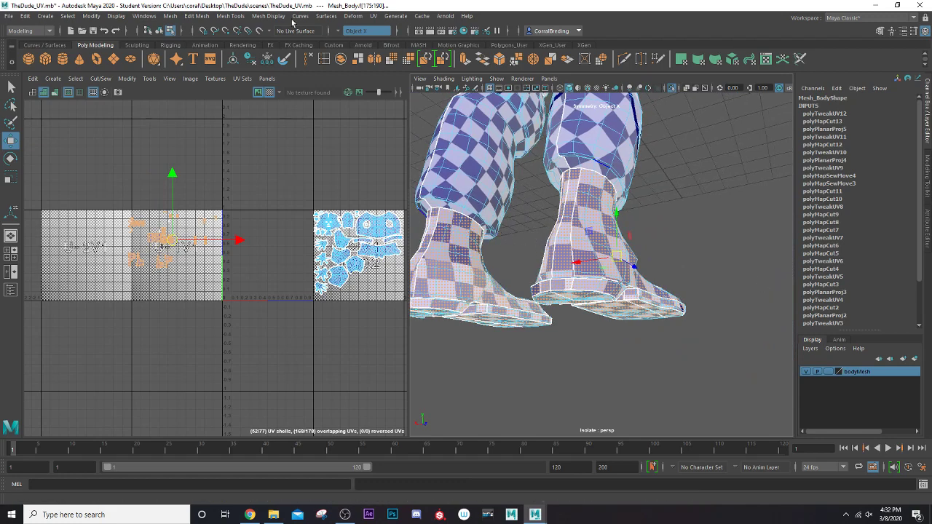
{"action": "left_click_drag", "start_coordinate": [530, 273], "coordinate": [488, 270], "text": "alt"}
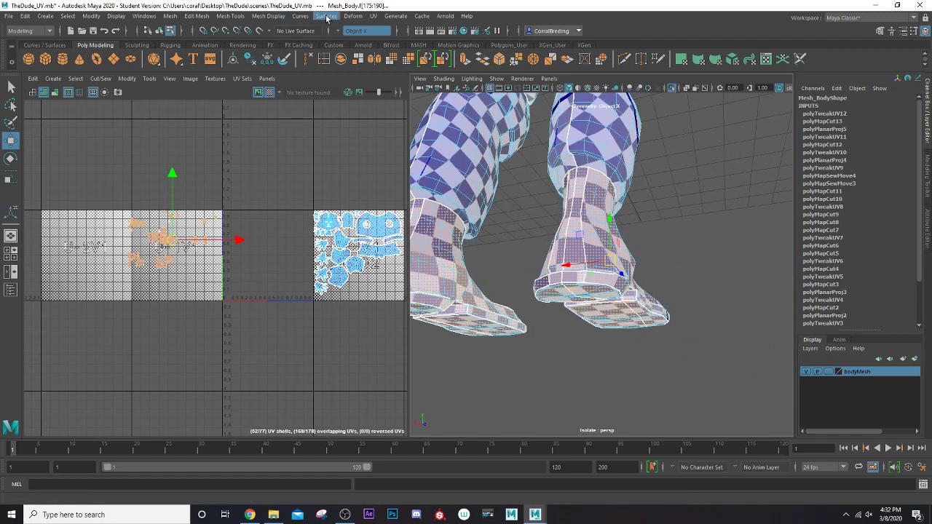
{"action": "left_click", "coordinate": [374, 16]}
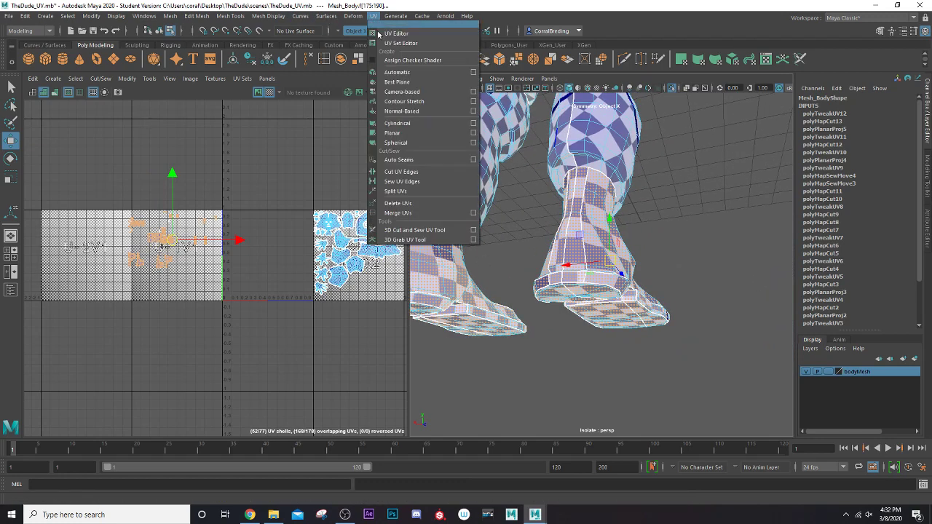
{"action": "left_click", "coordinate": [408, 93]}
Select the edges running around the heel just above the sole rim, symmetrically on both boots.
{"action": "right_click_drag", "start_coordinate": [309, 180], "coordinate": [309, 154]}
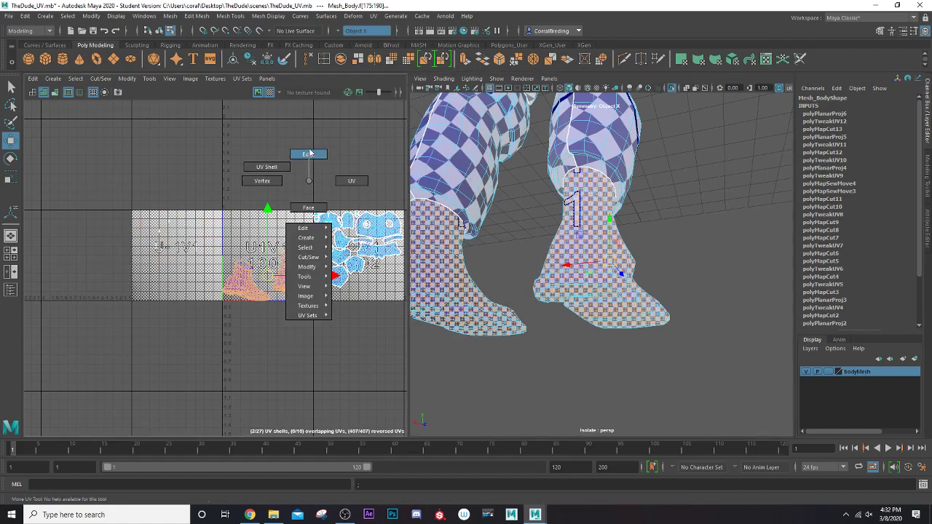
{"action": "scroll", "coordinate": [475, 236], "scroll_direction": "up", "scroll_amount": 3}
{"action": "left_click_drag", "start_coordinate": [526, 256], "coordinate": [507, 314], "text": "alt"}
{"action": "scroll", "coordinate": [512, 326], "scroll_direction": "up", "scroll_amount": 2}
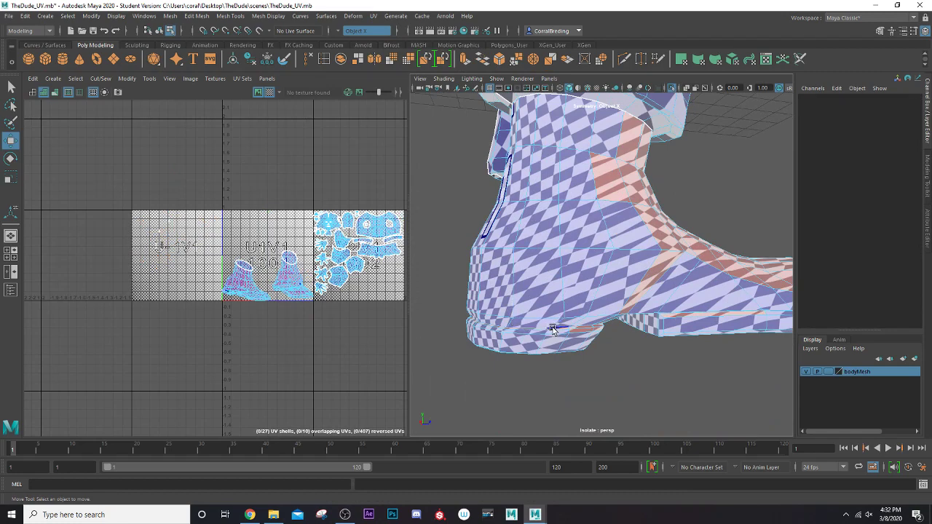
{"action": "double_click", "coordinate": [553, 329]}
{"action": "left_click_drag", "start_coordinate": [516, 336], "coordinate": [644, 333], "text": "alt"}
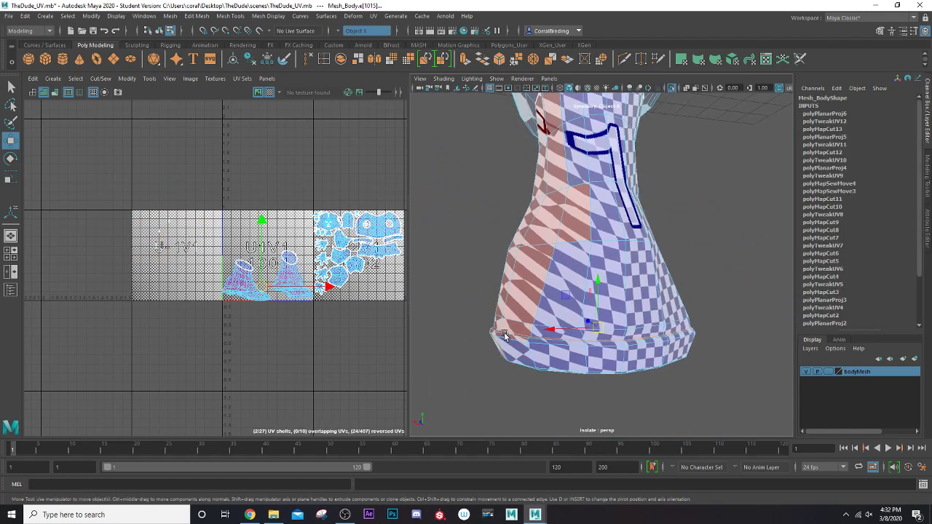
{"action": "left_click_drag", "start_coordinate": [568, 357], "coordinate": [408, 341], "text": "alt"}
{"action": "scroll", "coordinate": [489, 334], "scroll_direction": "up", "scroll_amount": 3}
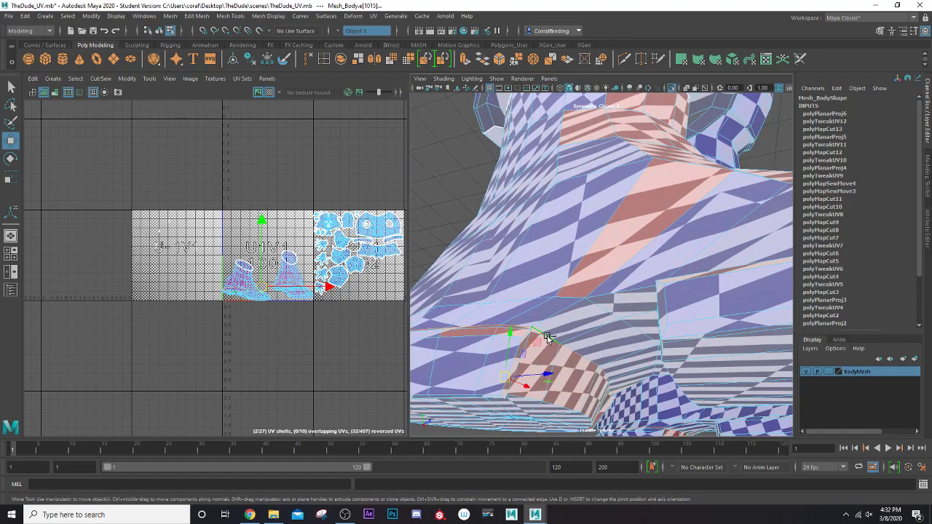
Add the edges across the arch between the sole and heel under both boots to the symmetric seam selection.
{"action": "scroll", "coordinate": [548, 338], "scroll_direction": "down", "scroll_amount": 3}
{"action": "left_click_drag", "start_coordinate": [545, 347], "coordinate": [681, 303], "text": "alt"}
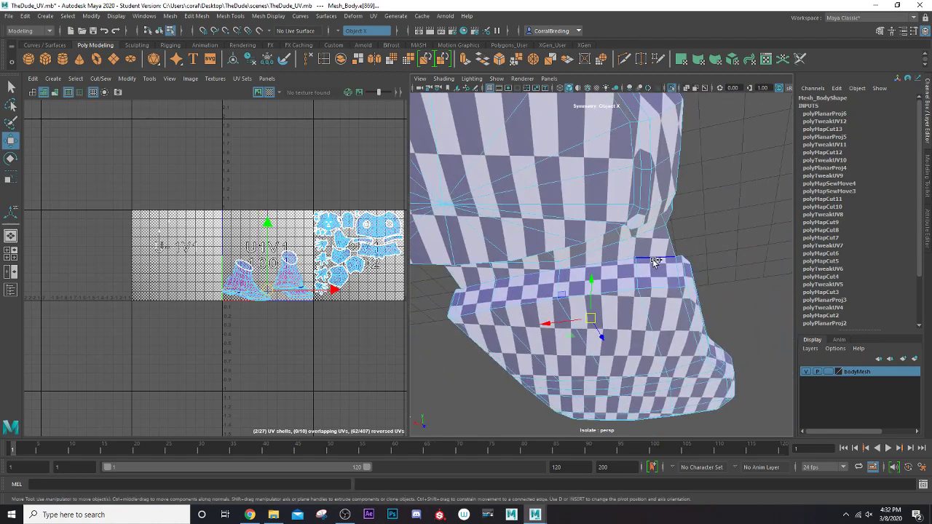
{"action": "left_click_drag", "start_coordinate": [563, 277], "coordinate": [589, 245], "text": "alt"}
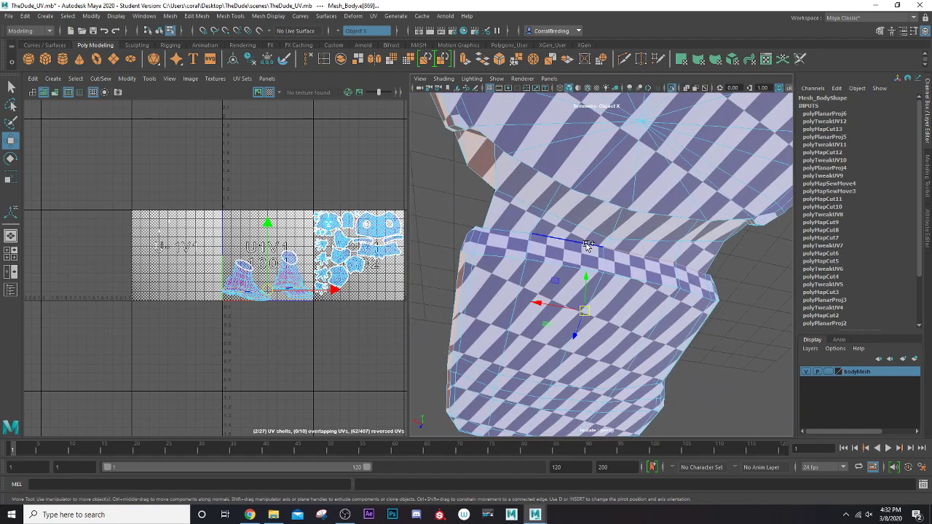
{"action": "left_click_drag", "start_coordinate": [500, 243], "coordinate": [562, 300], "text": "alt"}
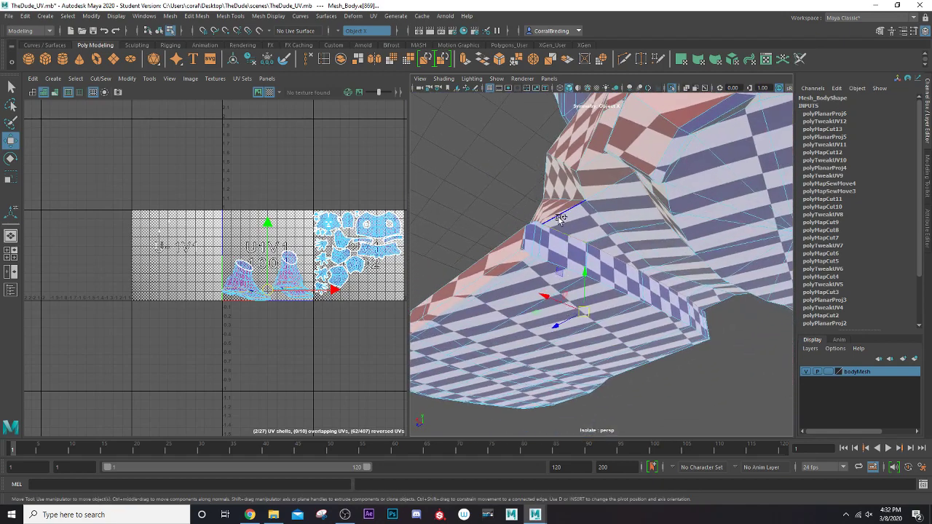
{"action": "left_click_drag", "start_coordinate": [614, 202], "coordinate": [514, 271], "text": "alt"}
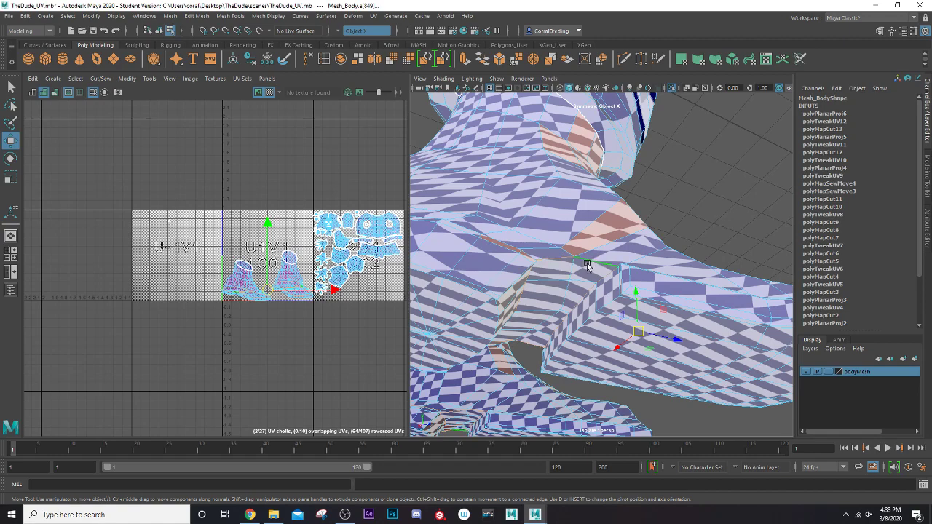
{"action": "scroll", "coordinate": [587, 265], "scroll_direction": "down", "scroll_amount": 5}
{"action": "left_click_drag", "start_coordinate": [588, 266], "coordinate": [676, 330], "text": "alt"}
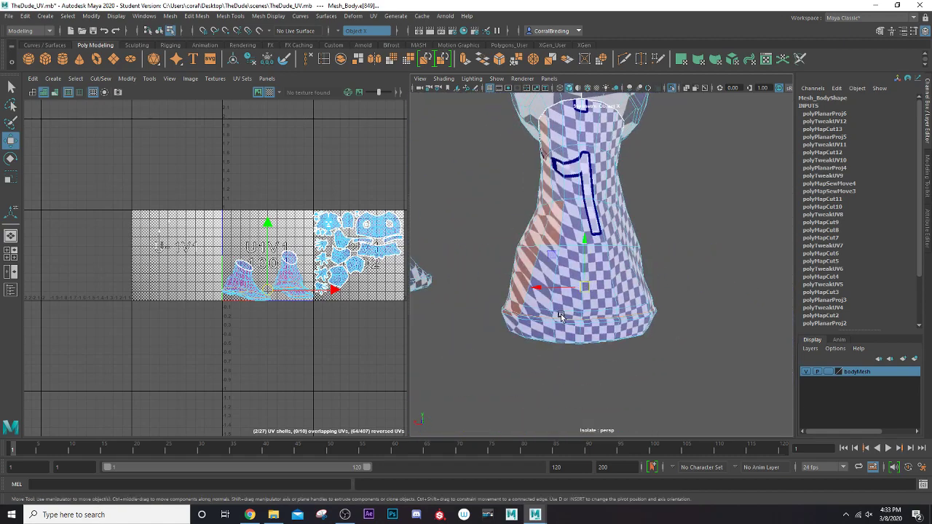
Extend the seam selection with the vertical edge line up the back of both boots to the cuffs.
{"action": "left_click_drag", "start_coordinate": [561, 316], "coordinate": [566, 321], "text": "alt"}
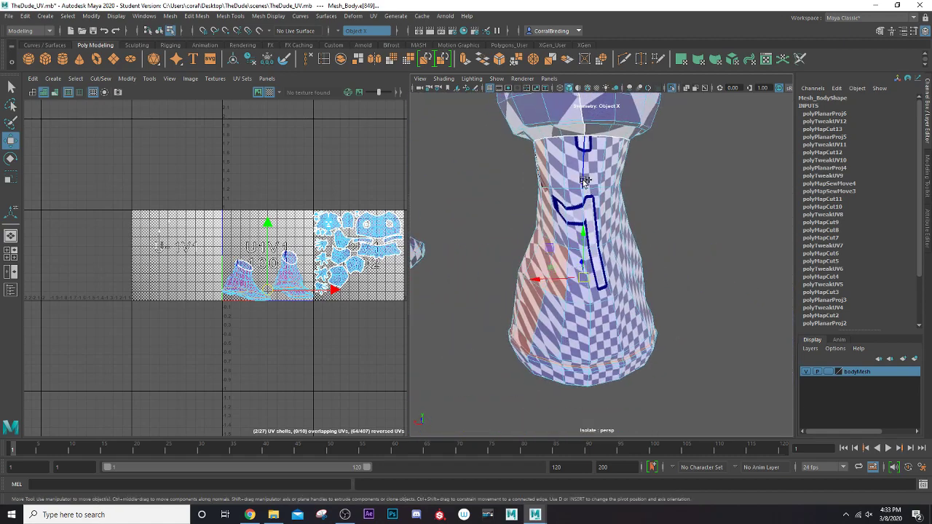
{"action": "left_click_drag", "start_coordinate": [582, 181], "coordinate": [549, 261], "text": "alt"}
{"action": "scroll", "coordinate": [566, 218], "scroll_direction": "up", "scroll_amount": 4}
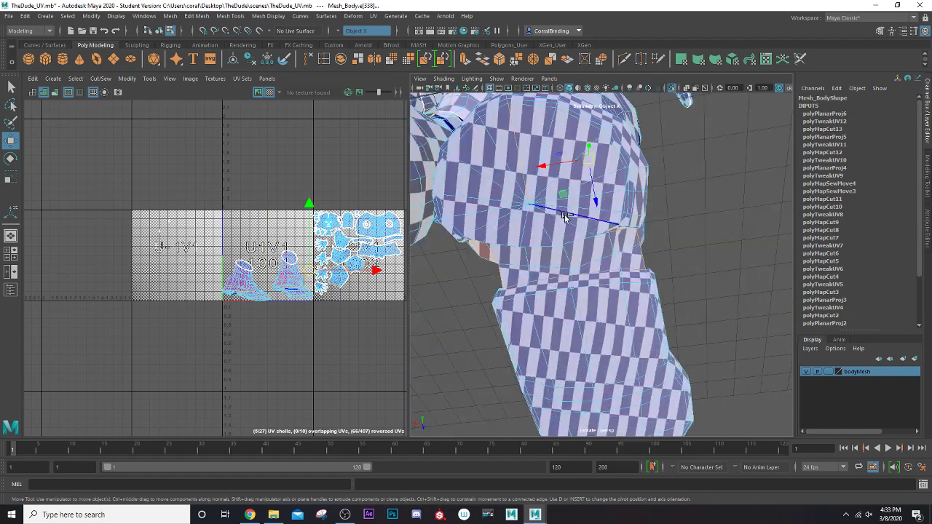
{"action": "scroll", "coordinate": [515, 145], "scroll_direction": "down", "scroll_amount": 3}
{"action": "left_click_drag", "start_coordinate": [515, 145], "coordinate": [517, 91], "text": "alt"}
{"action": "scroll", "coordinate": [326, 228], "scroll_direction": "up", "scroll_amount": 4}
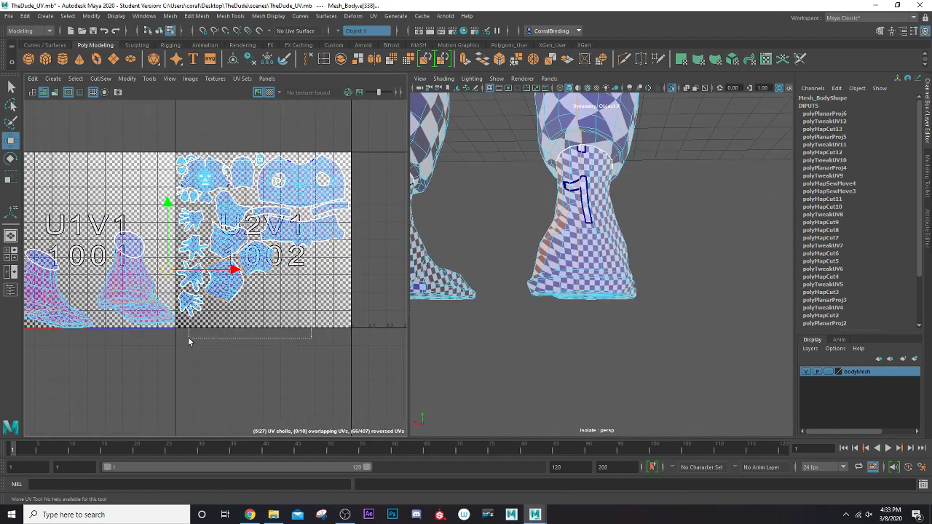
Remove the stray edges in the 1002 tile from the selection and cut the UVs along the selected boot edges.
{"action": "left_click_drag", "start_coordinate": [189, 342], "coordinate": [192, 340], "text": "ctrl"}
{"action": "left_click_drag", "start_coordinate": [509, 296], "coordinate": [448, 213], "text": "alt"}
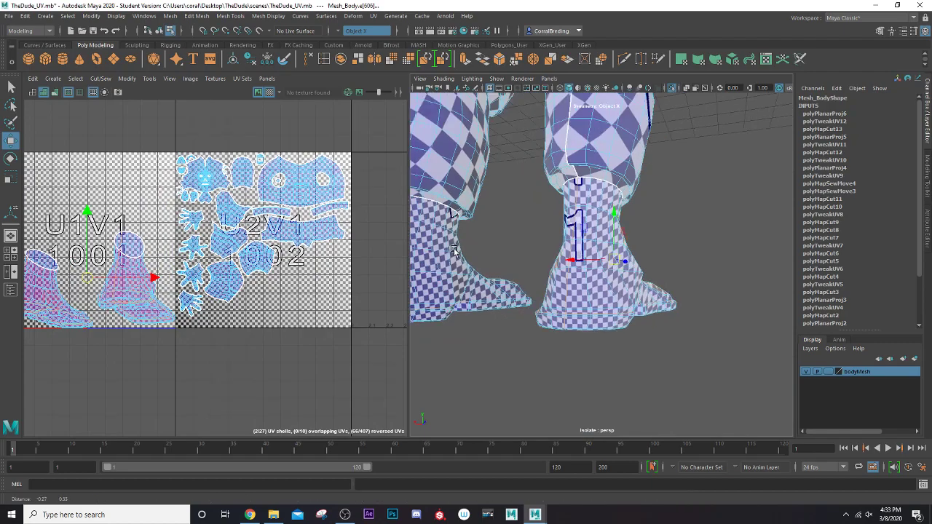
{"action": "middle_click_drag", "start_coordinate": [448, 213], "coordinate": [575, 294], "text": "alt"}
{"action": "left_click_drag", "start_coordinate": [543, 290], "coordinate": [767, 296], "text": "alt"}
{"action": "key", "text": "f"}
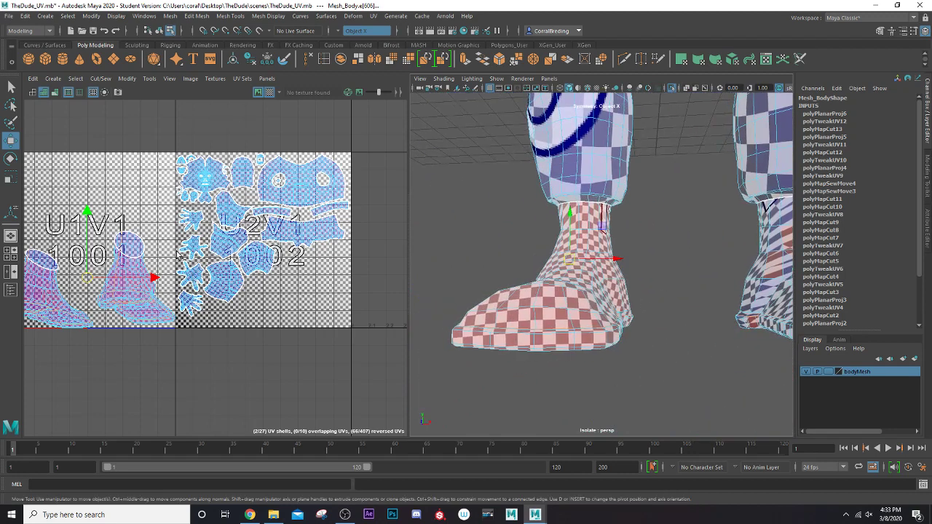
{"action": "key", "text": "shift+x"}
Unfold the upper shells of both boots and move them away from the sole shells, past the 1002 tile's far edge.
{"action": "right_click_drag", "start_coordinate": [146, 186], "coordinate": [112, 175]}
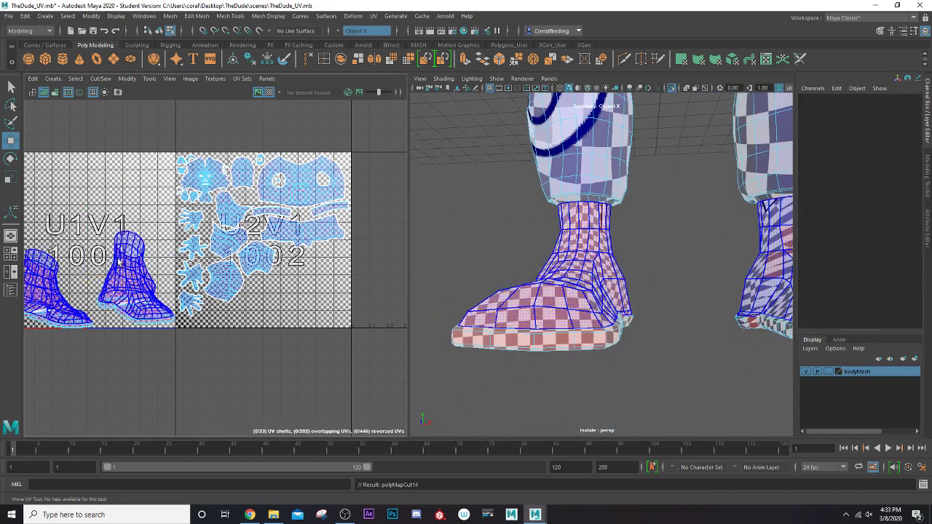
{"action": "left_click", "coordinate": [120, 278]}
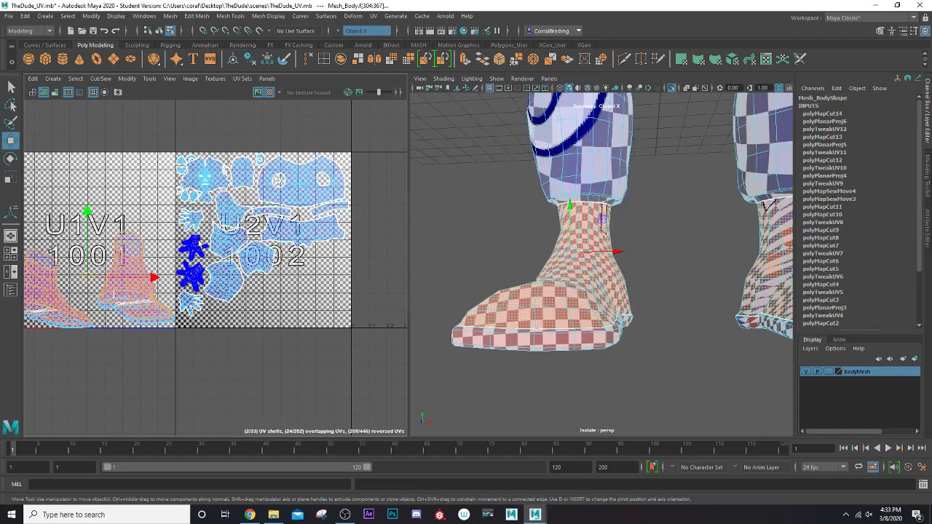
{"action": "key", "text": "ctrl+u"}
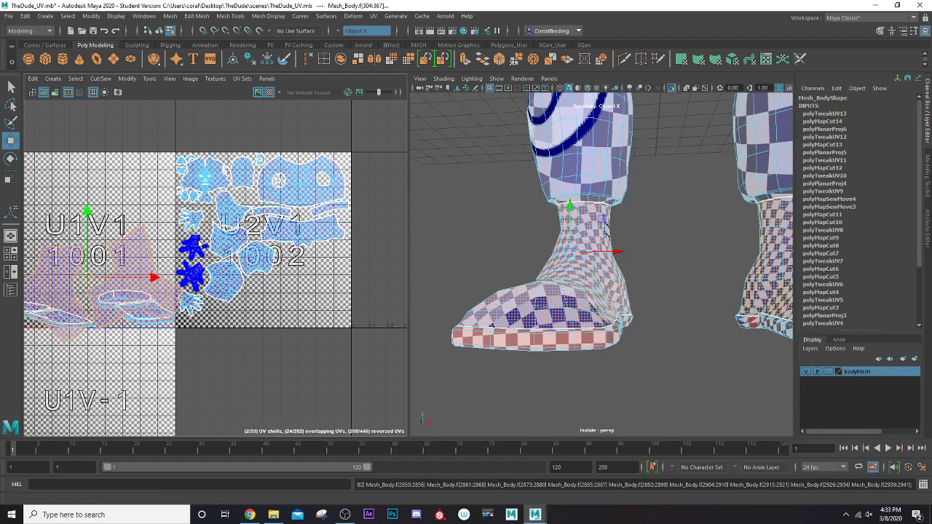
{"action": "left_click_drag", "start_coordinate": [102, 278], "coordinate": [387, 285]}
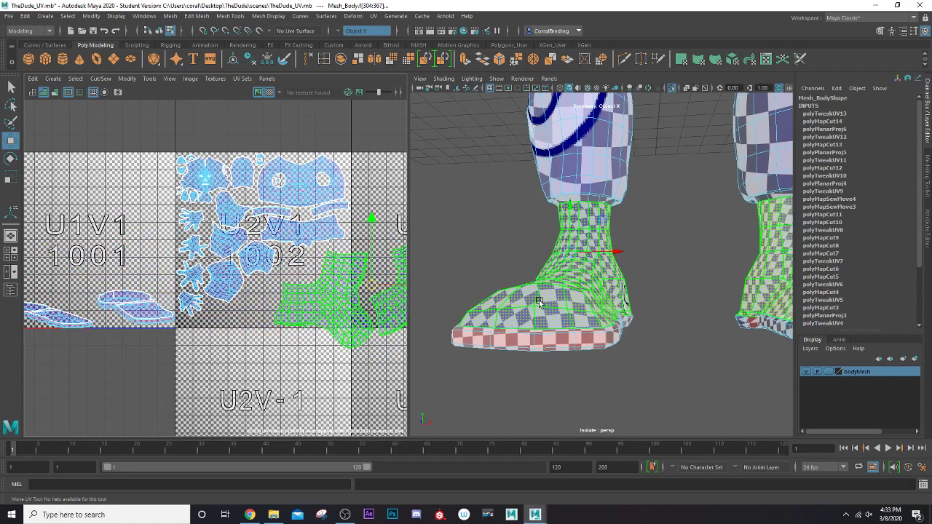
{"action": "mouse_move", "coordinate": [535, 306]}
{"action": "left_mouse_down", "text": "alt"}
{"action": "mouse_move", "coordinate": [568, 331]}
{"action": "mouse_move", "coordinate": [535, 327]}
{"action": "mouse_move", "coordinate": [816, 318]}
{"action": "mouse_move", "coordinate": [763, 329]}
{"action": "mouse_move", "coordinate": [535, 314]}
{"action": "left_mouse_up", "text": "alt"}
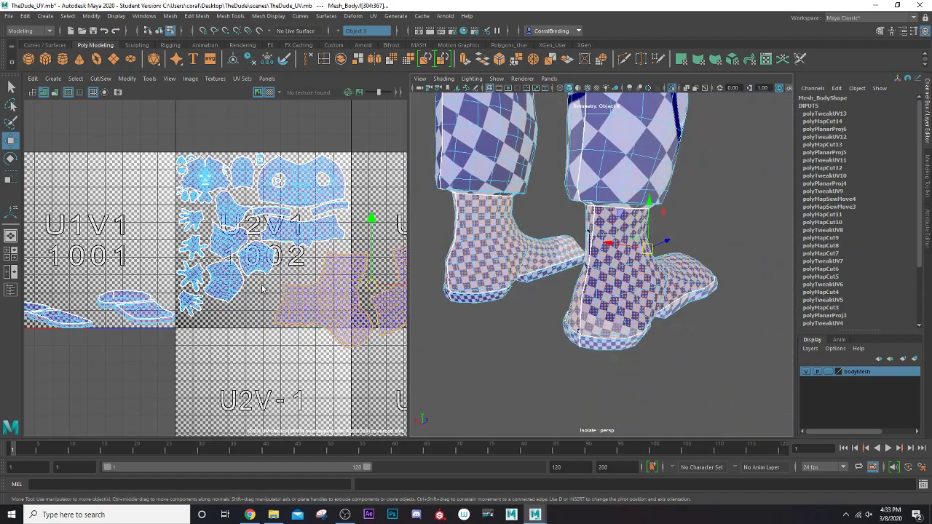
Scale down both upper boot shells and place them in free space in the 1002 tile.
{"action": "key", "text": "r"}
{"action": "left_click_drag", "start_coordinate": [373, 286], "coordinate": [328, 309]}
{"action": "key", "text": "w"}
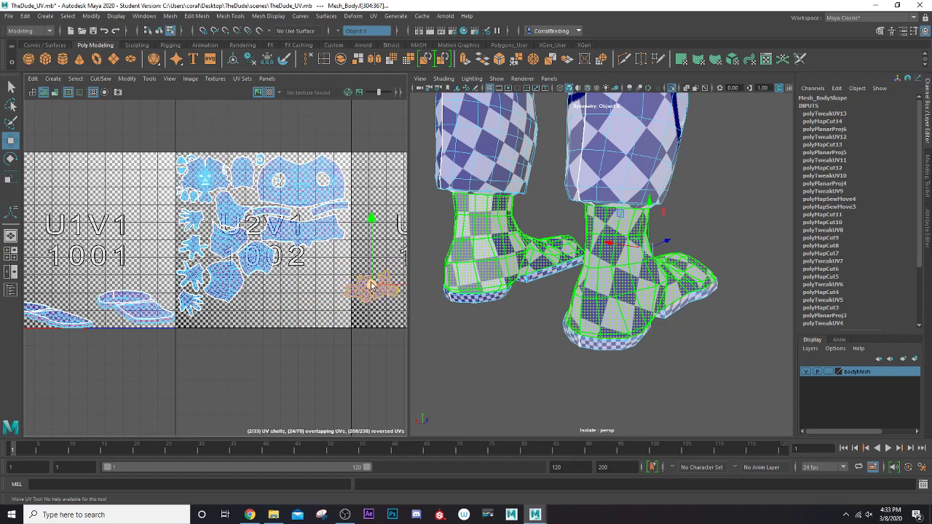
{"action": "left_click_drag", "start_coordinate": [371, 286], "coordinate": [322, 257]}
{"action": "scroll", "coordinate": [315, 265], "scroll_direction": "up", "scroll_amount": 5}
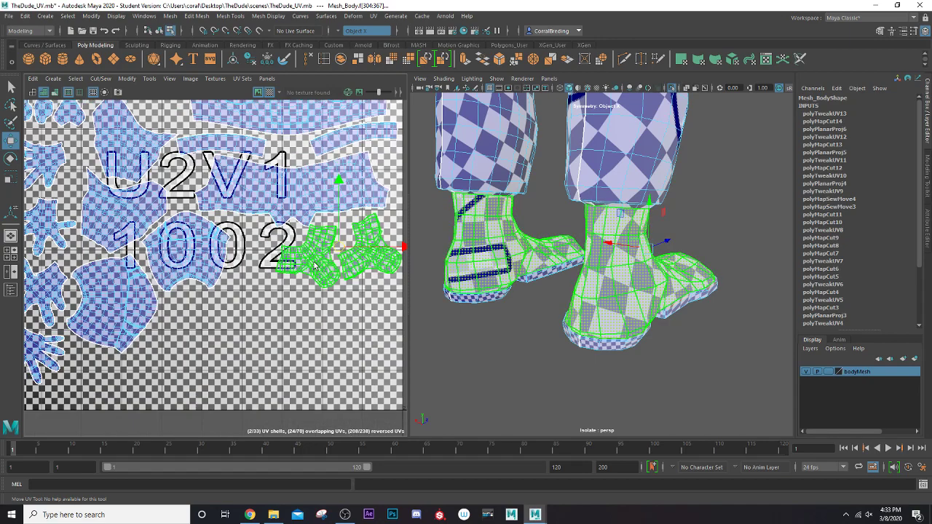
Turn symmetry off, then move one upper boot shell closer to the lower-leg shells and rotate it to fit.
{"action": "left_click", "coordinate": [316, 265]}
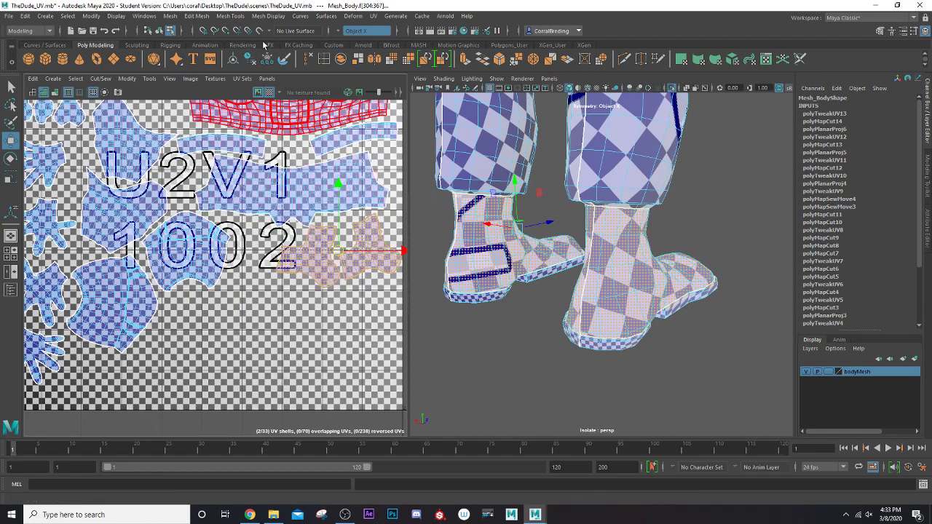
{"action": "left_click", "coordinate": [346, 31]}
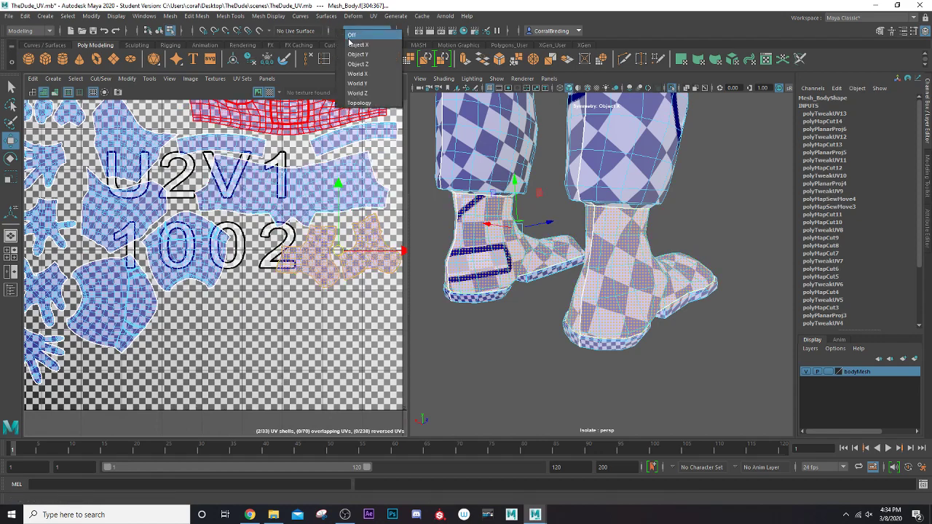
{"action": "left_click", "coordinate": [351, 36]}
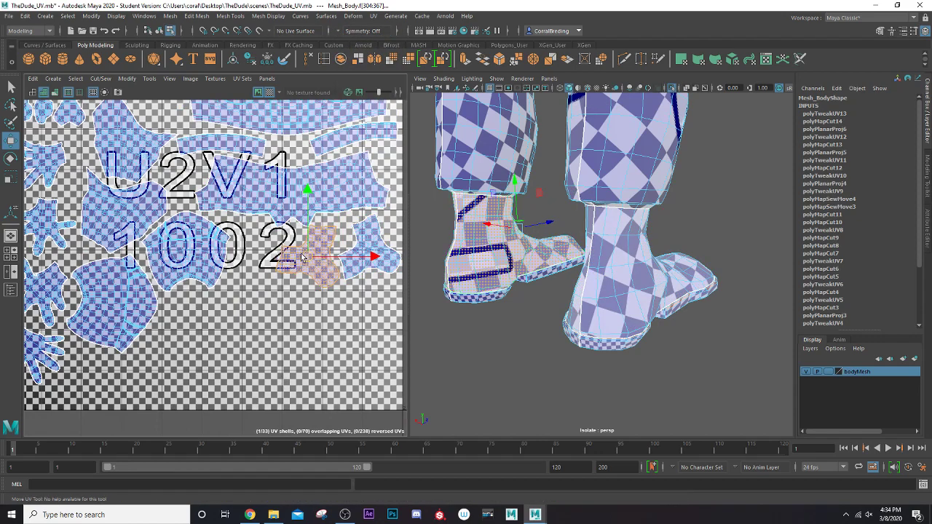
{"action": "key", "text": "e"}
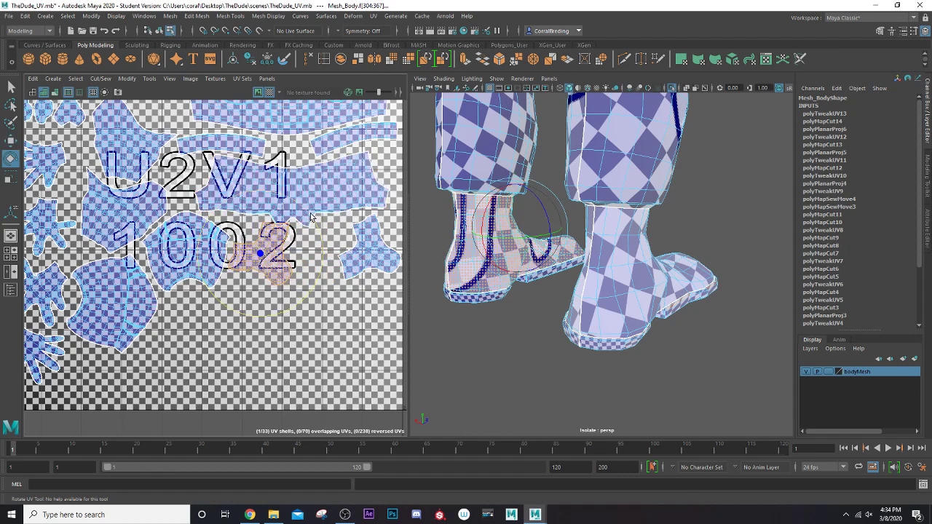
{"action": "left_click_drag", "start_coordinate": [307, 218], "coordinate": [223, 168]}
{"action": "key", "text": "w"}
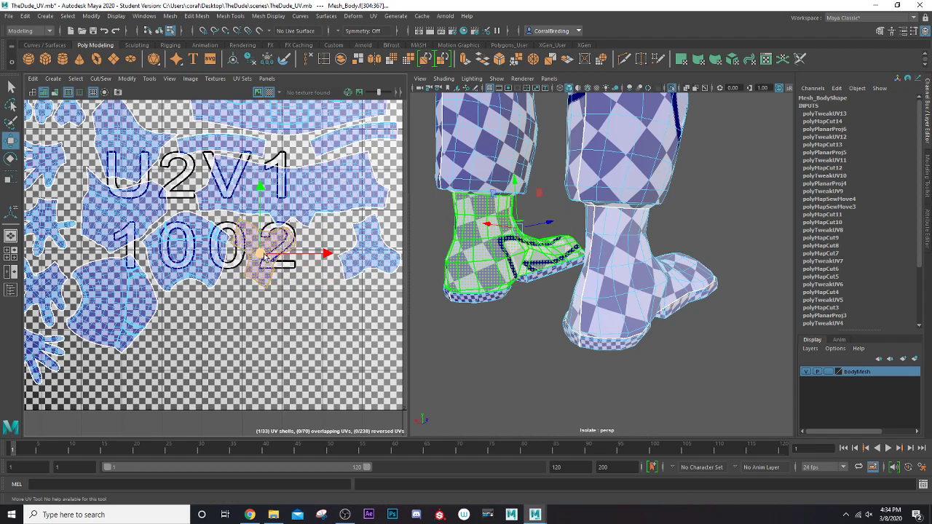
{"action": "left_click_drag", "start_coordinate": [264, 258], "coordinate": [265, 259]}
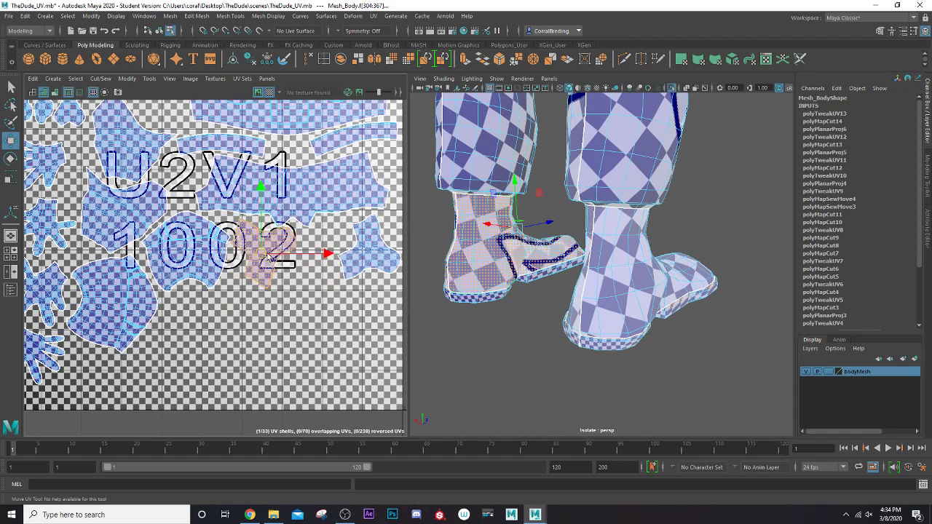
Move the other upper boot shell closer to the first one and rotate it to fit beneath the torso shells.
{"action": "left_click", "coordinate": [359, 267]}
{"action": "left_click_drag", "start_coordinate": [375, 250], "coordinate": [340, 250]}
{"action": "key", "text": "e"}
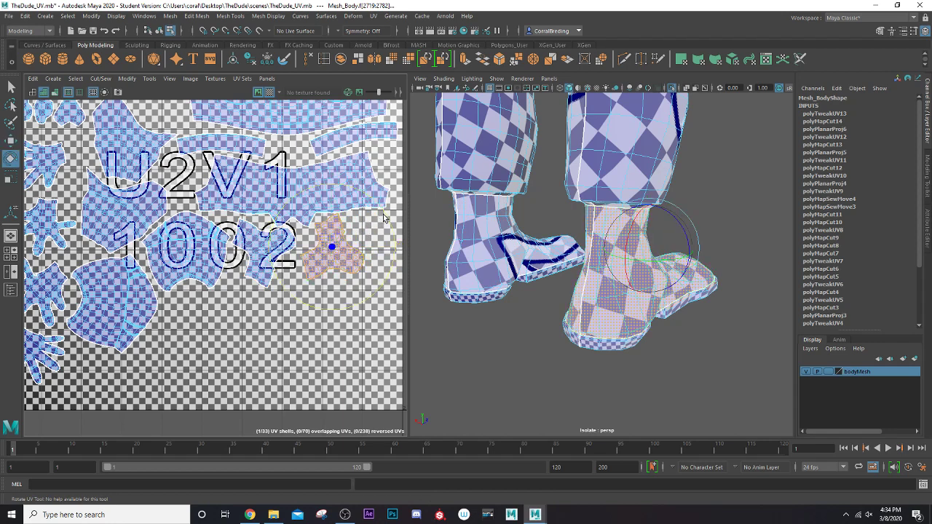
{"action": "left_click_drag", "start_coordinate": [385, 218], "coordinate": [334, 242]}
{"action": "key", "text": "w"}
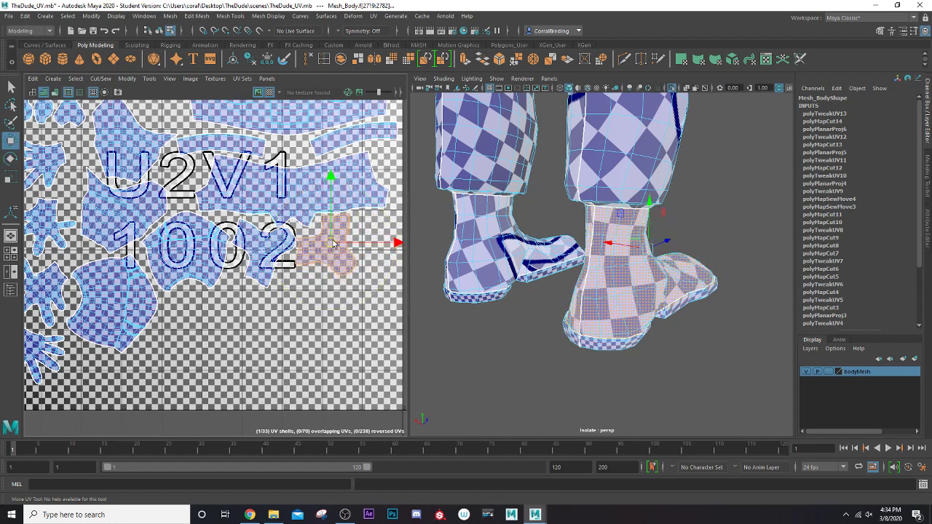
Select the front sole shells of both boots in the 1001 tile and unfold them.
{"action": "scroll", "coordinate": [229, 287], "scroll_direction": "down", "scroll_amount": 4}
{"action": "scroll", "coordinate": [228, 288], "scroll_direction": "down", "scroll_amount": 1}
{"action": "middle_click_drag", "start_coordinate": [149, 314], "coordinate": [253, 257], "text": "alt"}
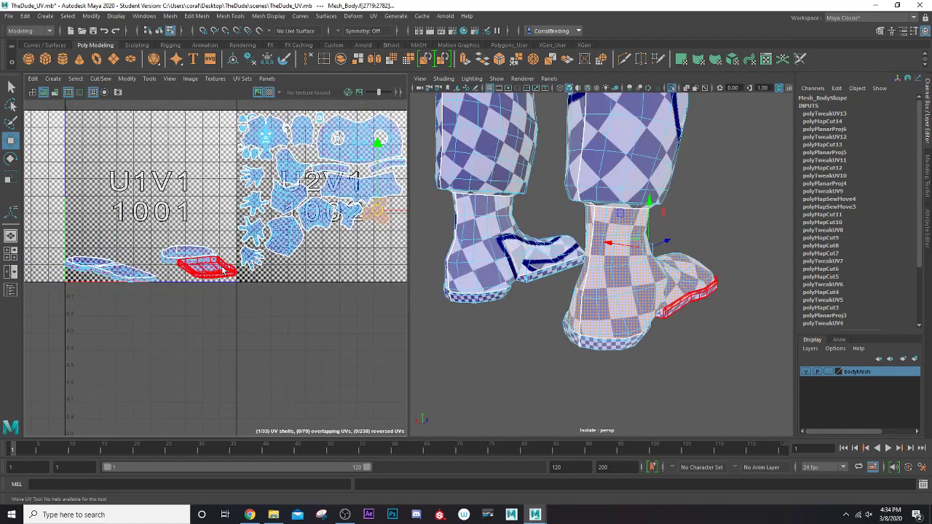
{"action": "left_click", "coordinate": [224, 270]}
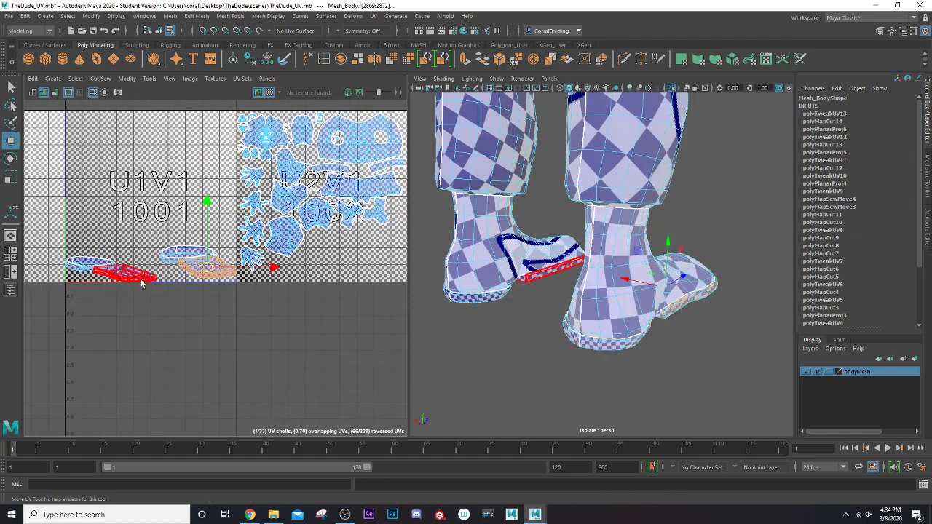
{"action": "left_click", "coordinate": [141, 279], "text": "shift"}
{"action": "left_click_drag", "start_coordinate": [521, 330], "coordinate": [342, 290], "text": "alt"}
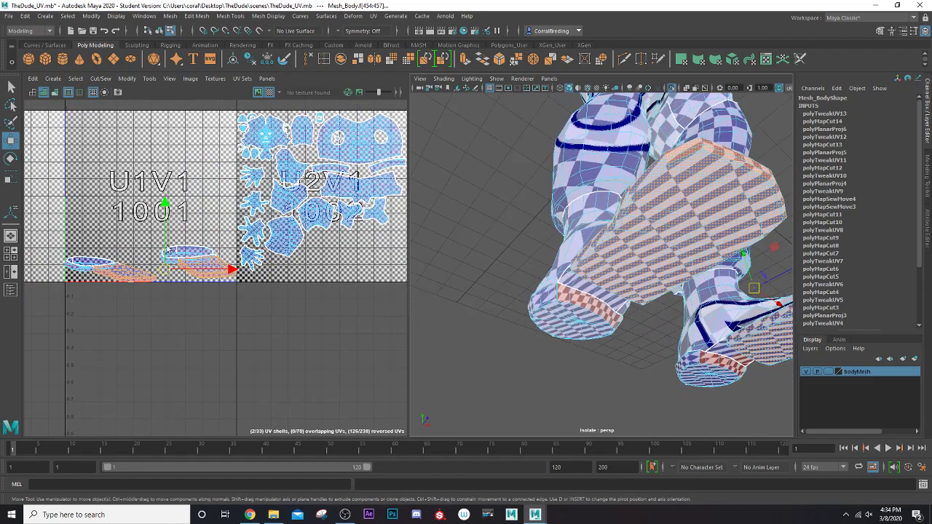
{"action": "key", "text": "ctrl+u"}
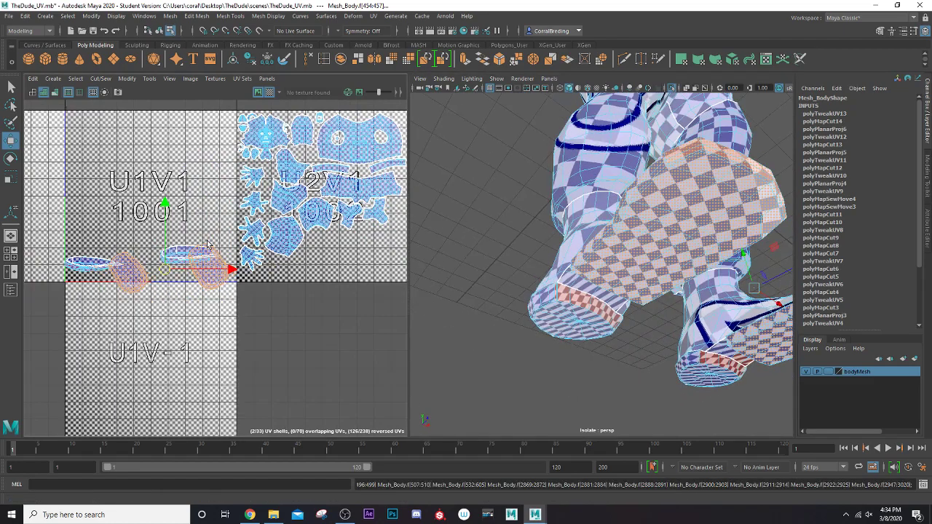
{"action": "left_click_drag", "start_coordinate": [656, 260], "coordinate": [679, 253], "text": "alt"}
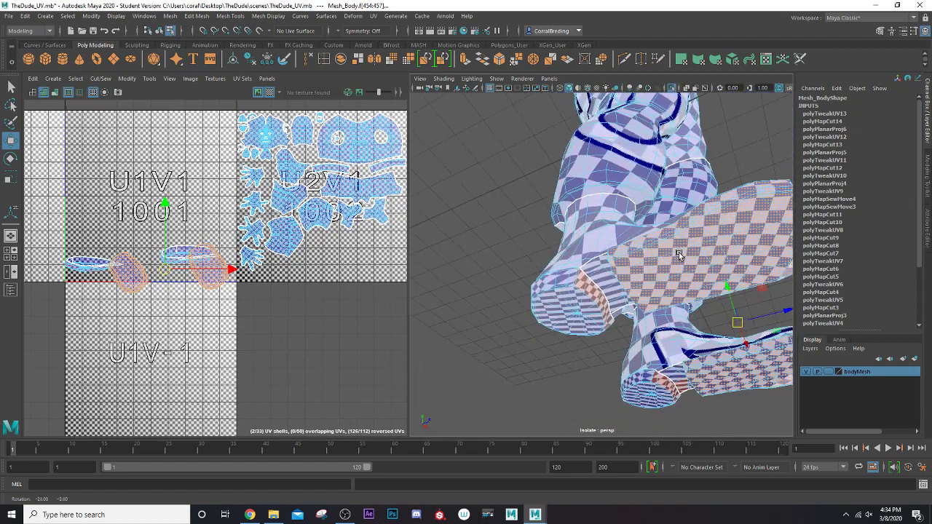
Scale down the two front sole shells, rotate them, and fit one into the lower corner of the 1002 tile.
{"action": "left_click_drag", "start_coordinate": [162, 262], "coordinate": [209, 283]}
{"action": "key", "text": "w"}
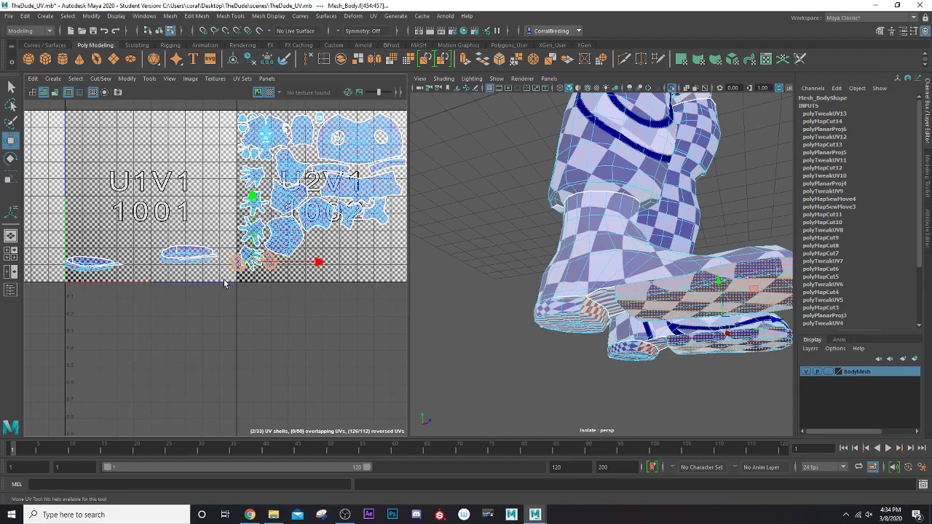
{"action": "left_click_drag", "start_coordinate": [248, 261], "coordinate": [260, 283]}
{"action": "scroll", "coordinate": [259, 271], "scroll_direction": "up", "scroll_amount": 5}
{"action": "key", "text": "e"}
{"action": "left_click_drag", "start_coordinate": [284, 227], "coordinate": [229, 233]}
{"action": "key", "text": "w"}
{"action": "left_click_drag", "start_coordinate": [263, 282], "coordinate": [240, 251]}
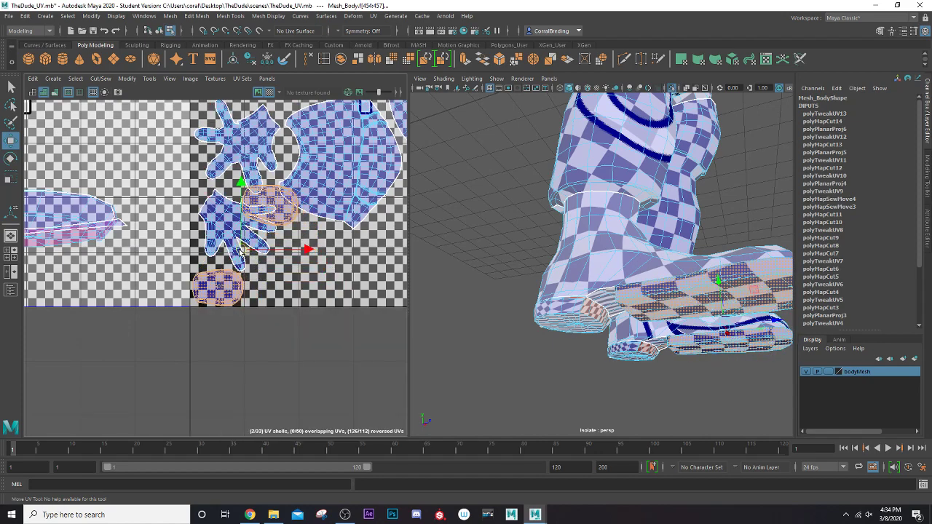
Place the second front sole shell beside the first along the lower edge of the 1002 tile.
{"action": "left_click", "coordinate": [289, 214]}
{"action": "left_click_drag", "start_coordinate": [268, 206], "coordinate": [279, 282]}
{"action": "key", "text": "e"}
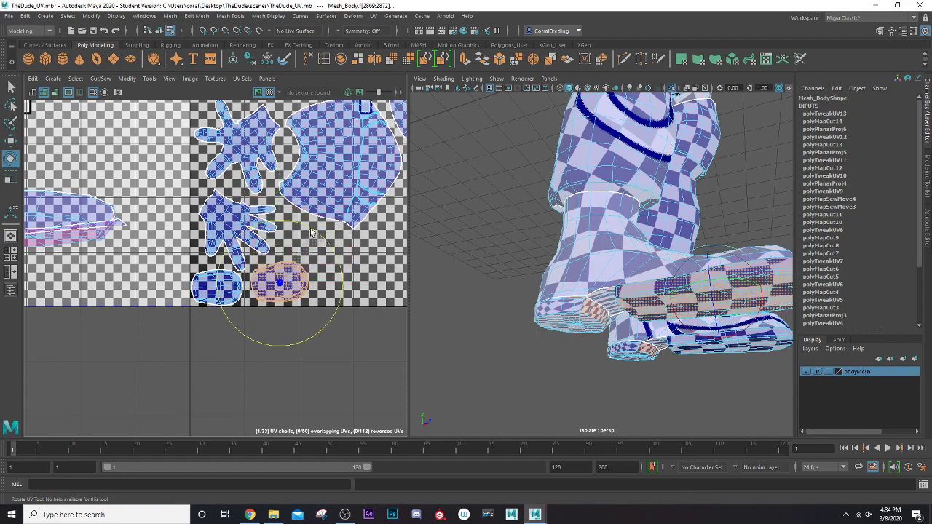
{"action": "key", "text": "w"}
{"action": "left_click_drag", "start_coordinate": [284, 280], "coordinate": [279, 284]}
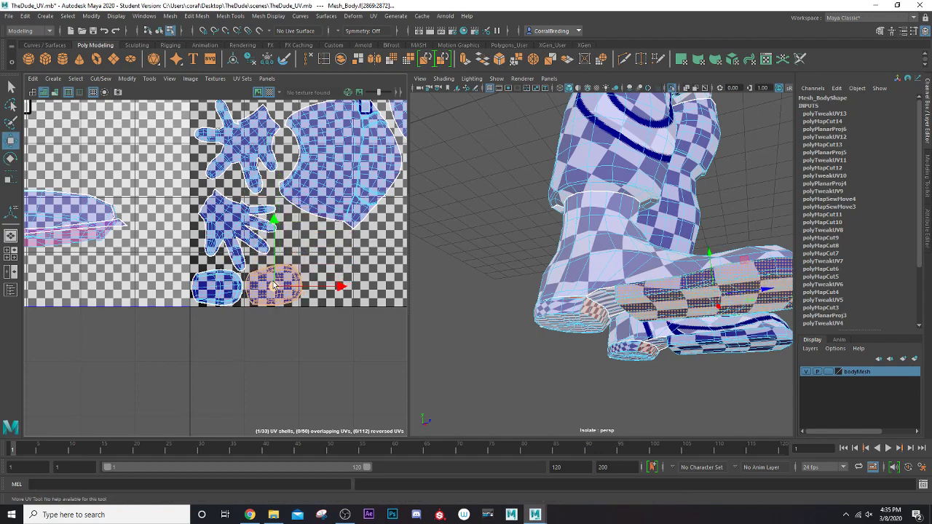
Select the remaining heel and arch shells of both boots in the 1001 tile and unfold them.
{"action": "scroll", "coordinate": [255, 282], "scroll_direction": "down", "scroll_amount": 6}
{"action": "left_click", "coordinate": [154, 270]}
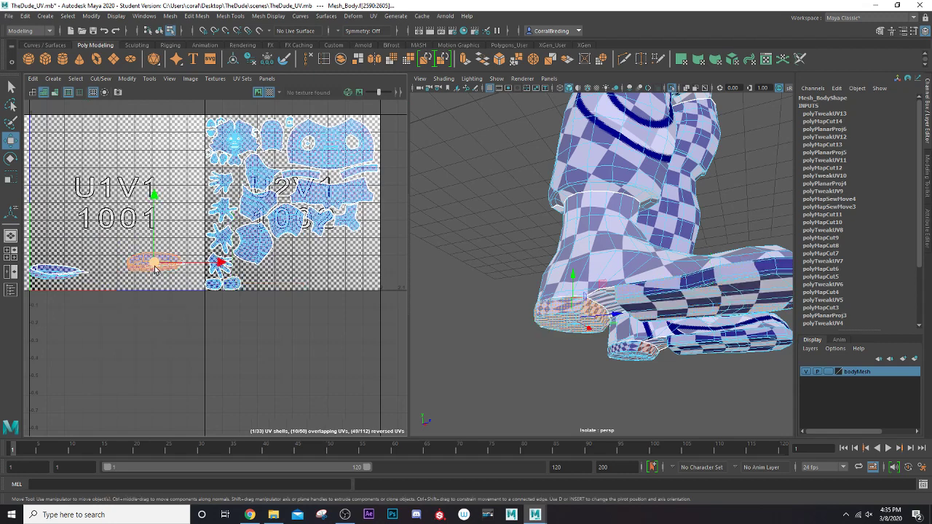
{"action": "middle_click_drag", "start_coordinate": [154, 269], "coordinate": [215, 252], "text": "alt"}
{"action": "left_click", "coordinate": [129, 254], "text": "shift"}
{"action": "left_click_drag", "start_coordinate": [106, 229], "coordinate": [231, 292]}
{"action": "key", "text": "ctrl+u"}
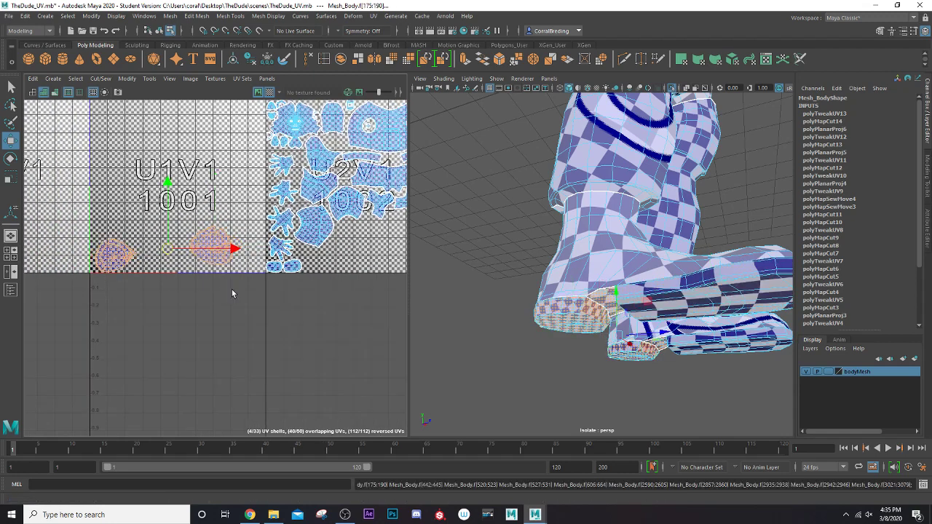
Move the two boot arch shells into the 1002 tile, fitting one beside the lowest hand shell above the front soles.
{"action": "scroll", "coordinate": [581, 342], "scroll_direction": "up", "scroll_amount": 4}
{"action": "left_click_drag", "start_coordinate": [582, 343], "coordinate": [431, 191], "text": "alt"}
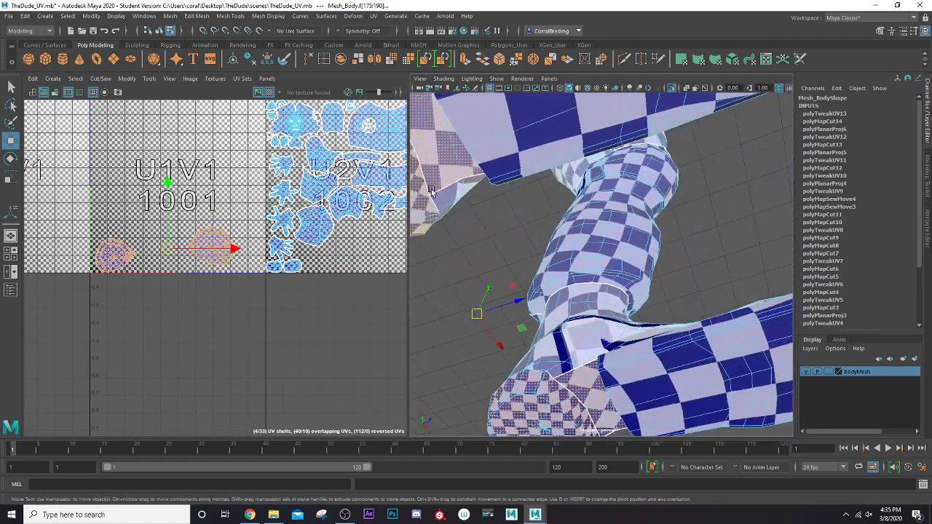
{"action": "left_click", "coordinate": [446, 172]}
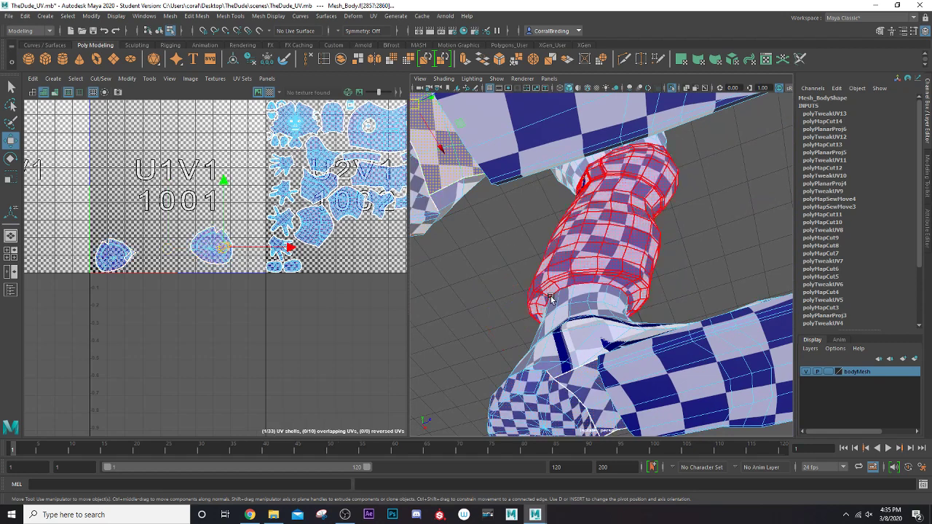
{"action": "left_click", "coordinate": [585, 398], "text": "shift"}
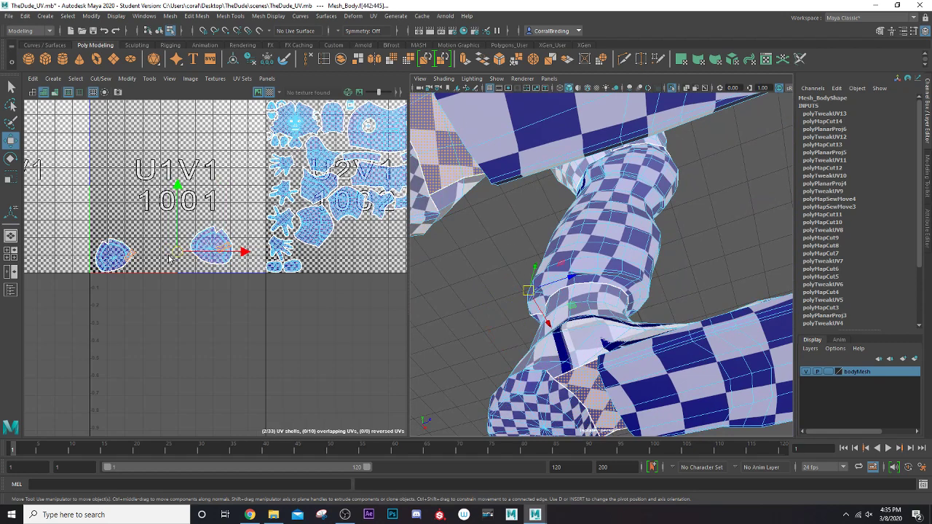
{"action": "left_click_drag", "start_coordinate": [211, 254], "coordinate": [357, 249]}
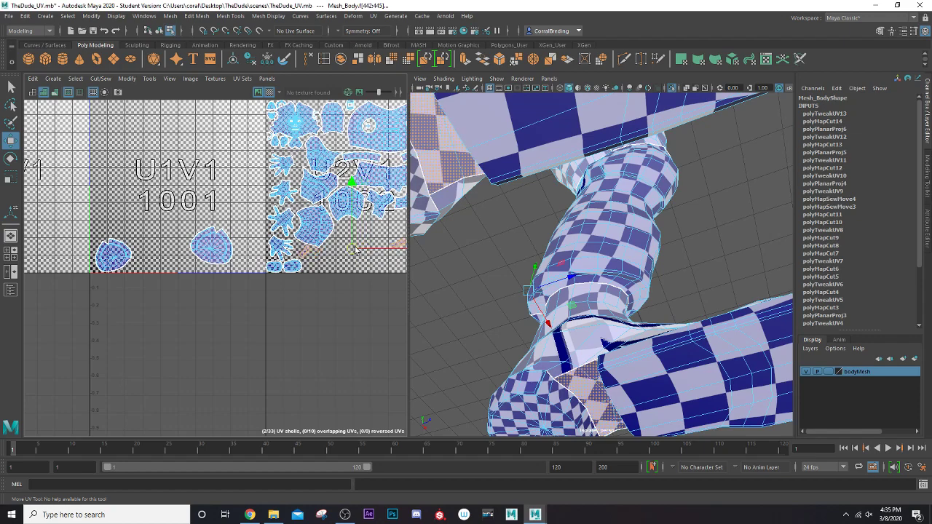
{"action": "scroll", "coordinate": [357, 248], "scroll_direction": "up", "scroll_amount": 5}
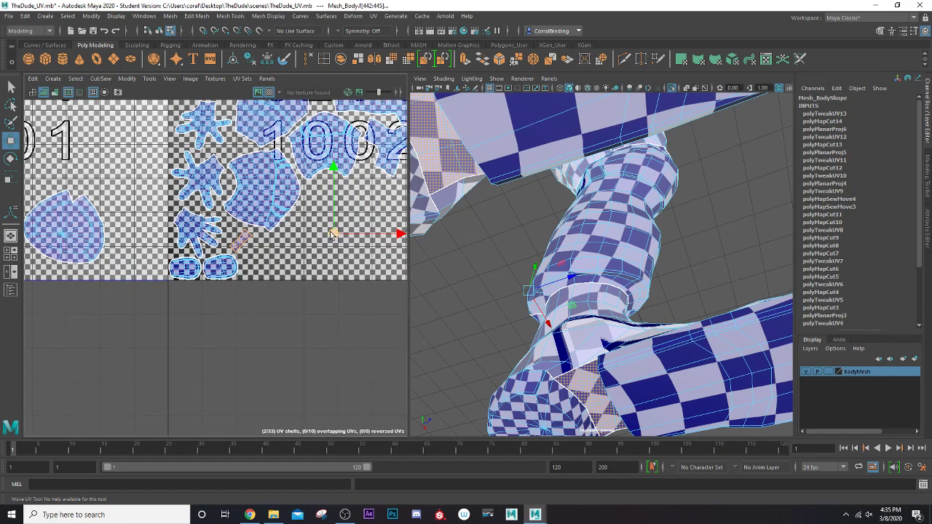
{"action": "left_click_drag", "start_coordinate": [331, 233], "coordinate": [325, 227]}
{"action": "middle_click_drag", "start_coordinate": [319, 225], "coordinate": [274, 222], "text": "alt"}
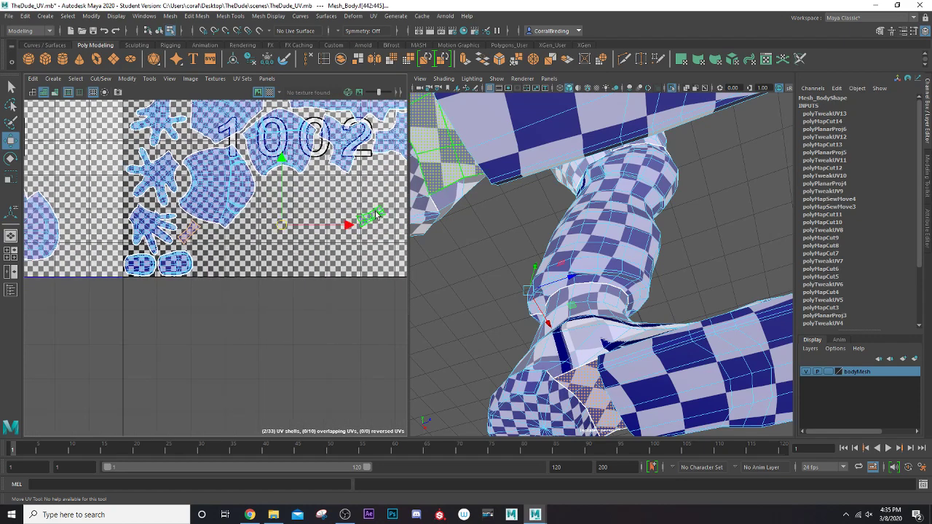
Place the second arch shell beside the first and rotate it to match the first one's angle.
{"action": "left_click", "coordinate": [376, 215]}
{"action": "left_click_drag", "start_coordinate": [372, 216], "coordinate": [202, 243]}
{"action": "key", "text": "e"}
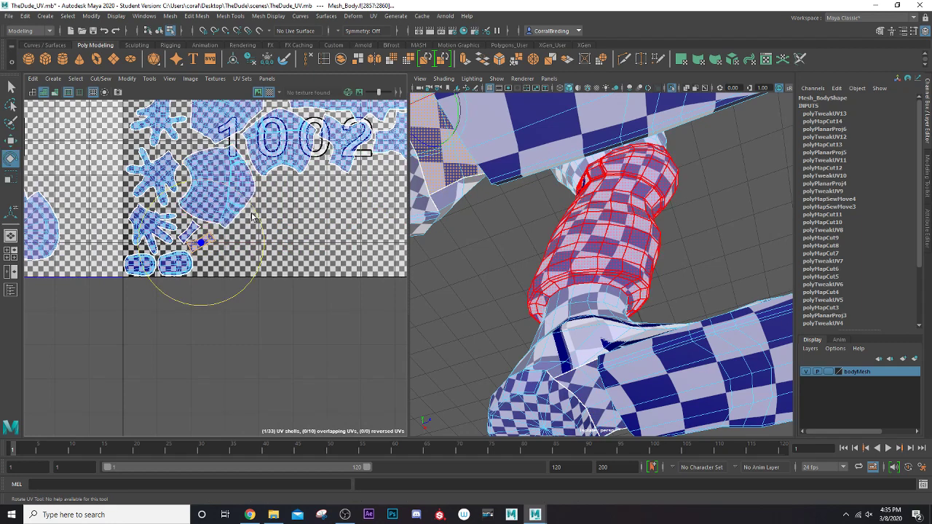
{"action": "key", "text": "w"}
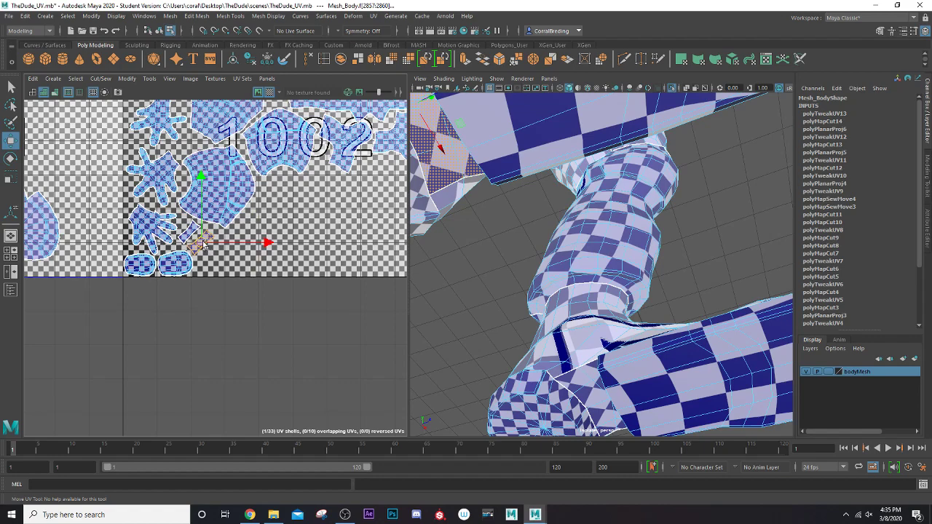
Scale down the two heel shells and place them side by side after the front soles along the 1002 tile's lower edge.
{"action": "scroll", "coordinate": [197, 248], "scroll_direction": "down", "scroll_amount": 3}
{"action": "middle_click_drag", "start_coordinate": [164, 258], "coordinate": [243, 256], "text": "alt"}
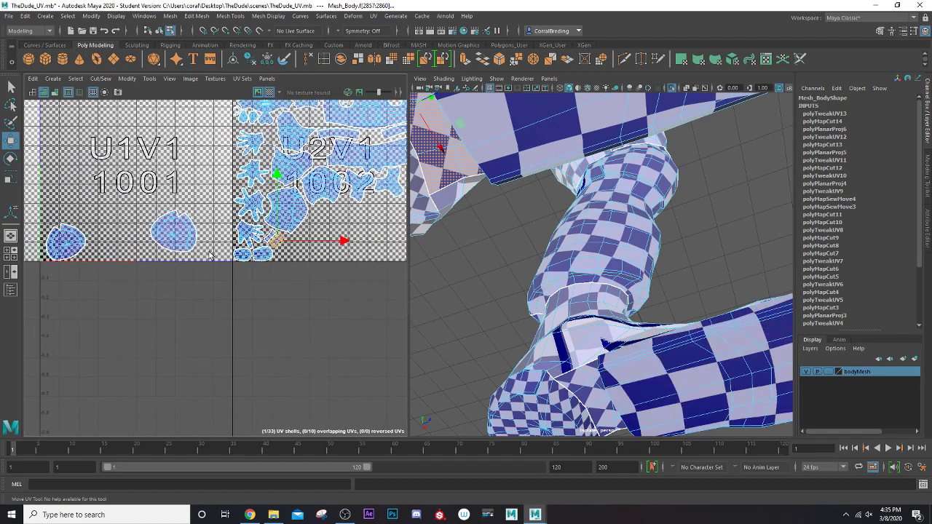
{"action": "left_click", "coordinate": [164, 230]}
{"action": "left_click", "coordinate": [66, 241], "text": "shift"}
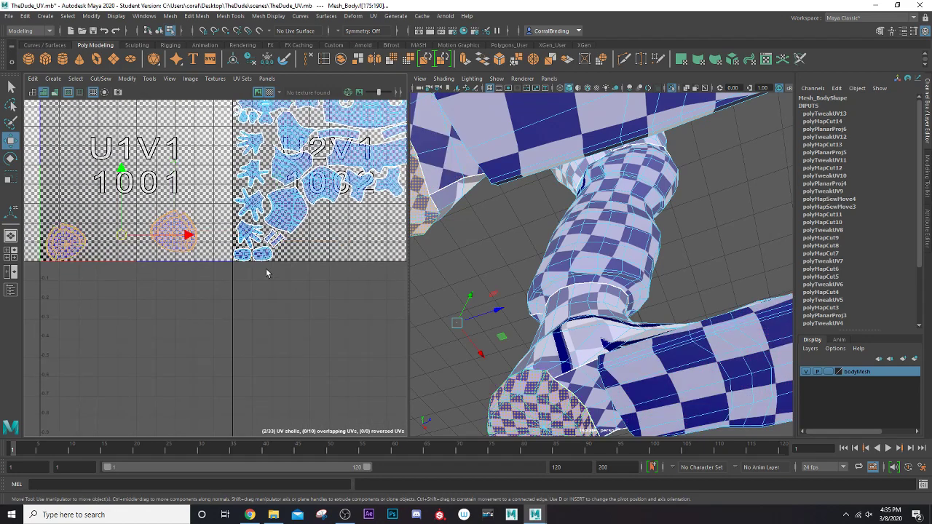
{"action": "key", "text": "r"}
{"action": "left_click_drag", "start_coordinate": [122, 236], "coordinate": [297, 253]}
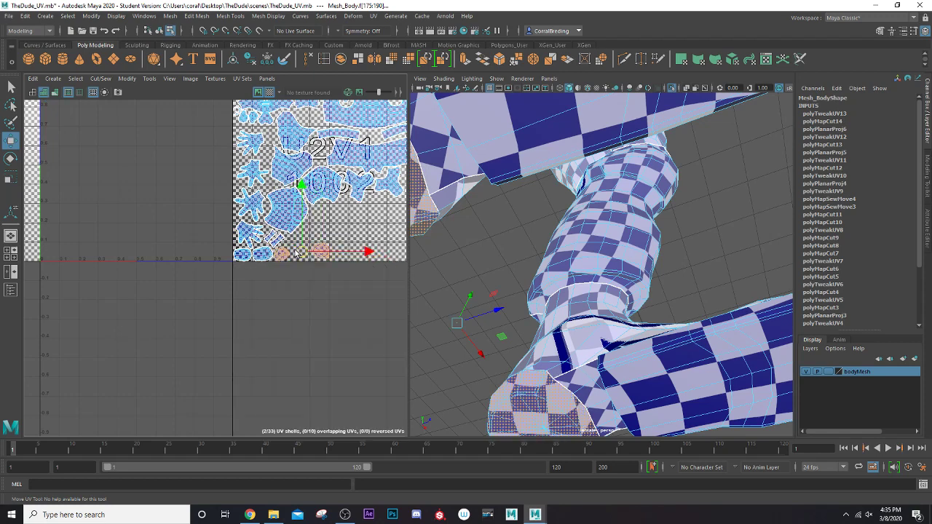
{"action": "left_click", "coordinate": [326, 246]}
{"action": "left_click_drag", "start_coordinate": [330, 251], "coordinate": [324, 253]}
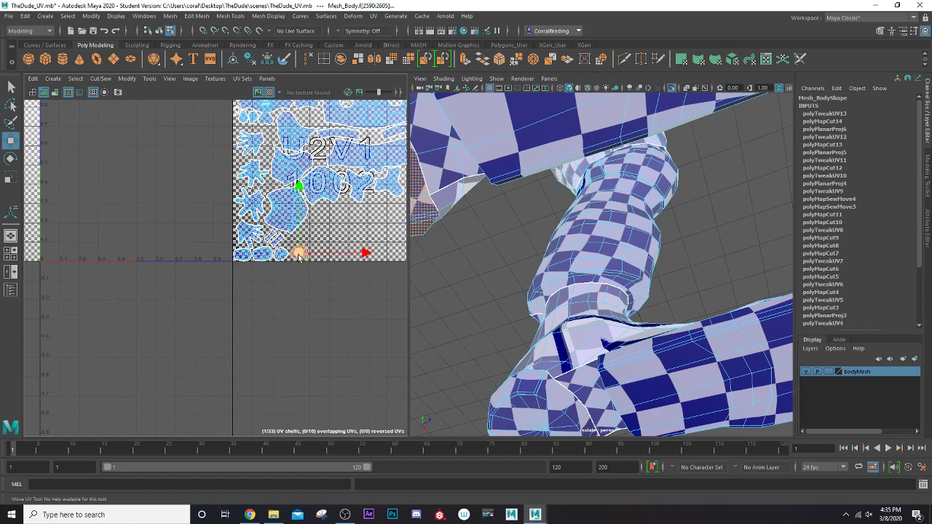
Return to object mode and examine the packed UV layout and the checker pattern on the boots and whole body.
{"action": "scroll", "coordinate": [297, 268], "scroll_direction": "down", "scroll_amount": 5}
{"action": "scroll", "coordinate": [296, 267], "scroll_direction": "up", "scroll_amount": 1}
{"action": "middle_click_drag", "start_coordinate": [296, 267], "coordinate": [253, 272], "text": "alt"}
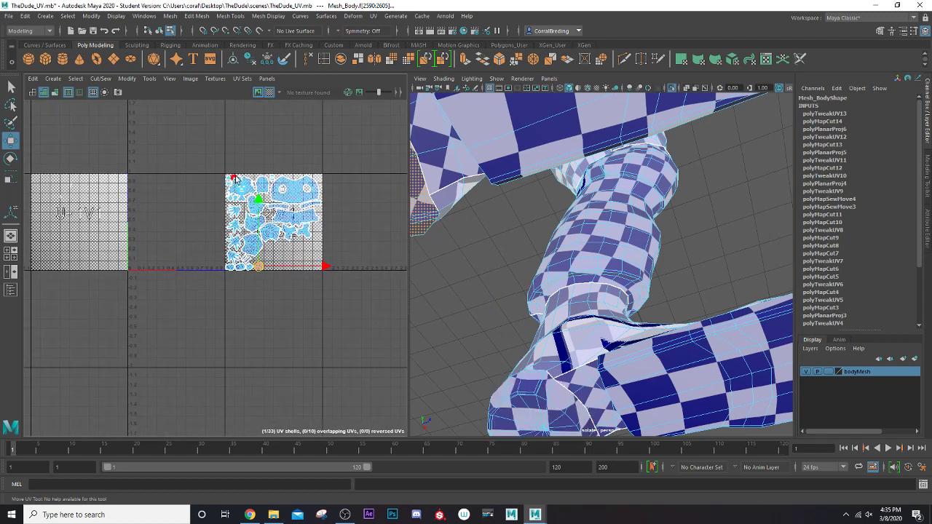
{"action": "scroll", "coordinate": [255, 177], "scroll_direction": "down", "scroll_amount": 2}
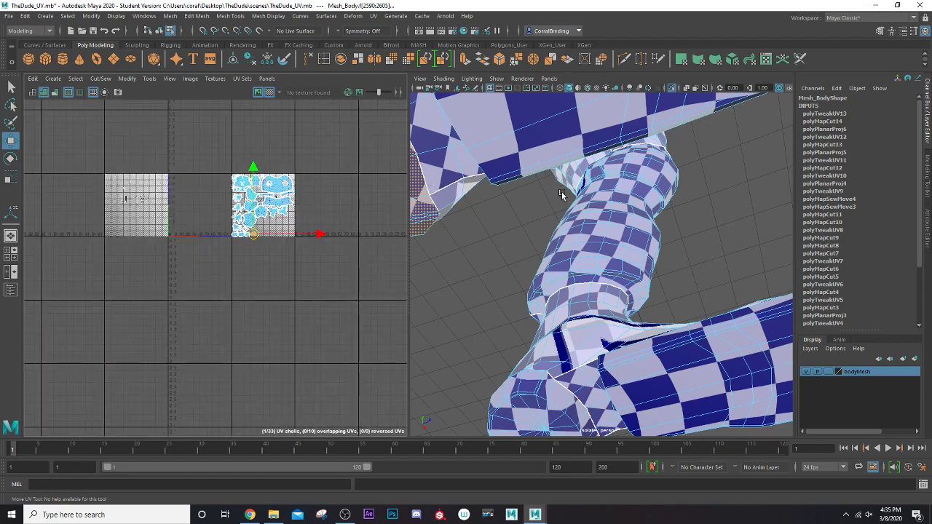
{"action": "right_click_drag", "start_coordinate": [598, 139], "coordinate": [644, 125]}
{"action": "scroll", "coordinate": [618, 150], "scroll_direction": "down", "scroll_amount": 5}
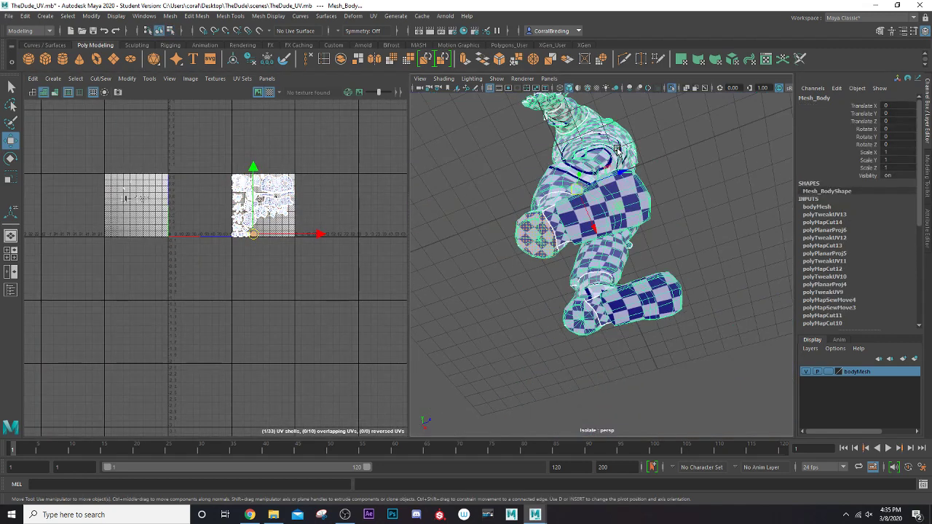
{"action": "left_click", "coordinate": [671, 153]}
{"action": "left_click_drag", "start_coordinate": [671, 153], "coordinate": [579, 208], "text": "alt"}
{"action": "left_click", "coordinate": [549, 195]}
{"action": "scroll", "coordinate": [553, 196], "scroll_direction": "up", "scroll_amount": 5}
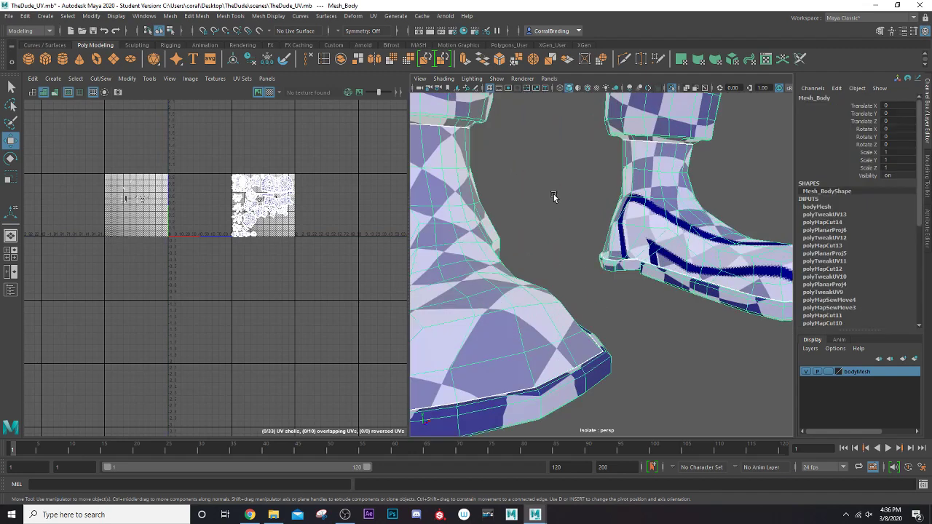
{"action": "scroll", "coordinate": [554, 197], "scroll_direction": "down", "scroll_amount": 8}
{"action": "left_click_drag", "start_coordinate": [546, 145], "coordinate": [545, 211], "text": "alt"}
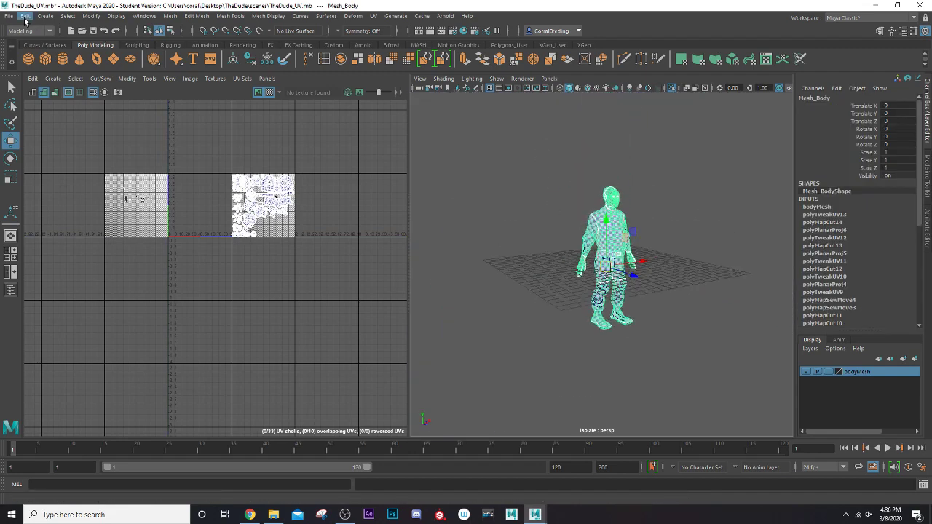
Save the scene, accepting the student version notice, and delete the body mesh's construction history.
{"action": "left_click", "coordinate": [24, 16]}
{"action": "left_click", "coordinate": [26, 55]}
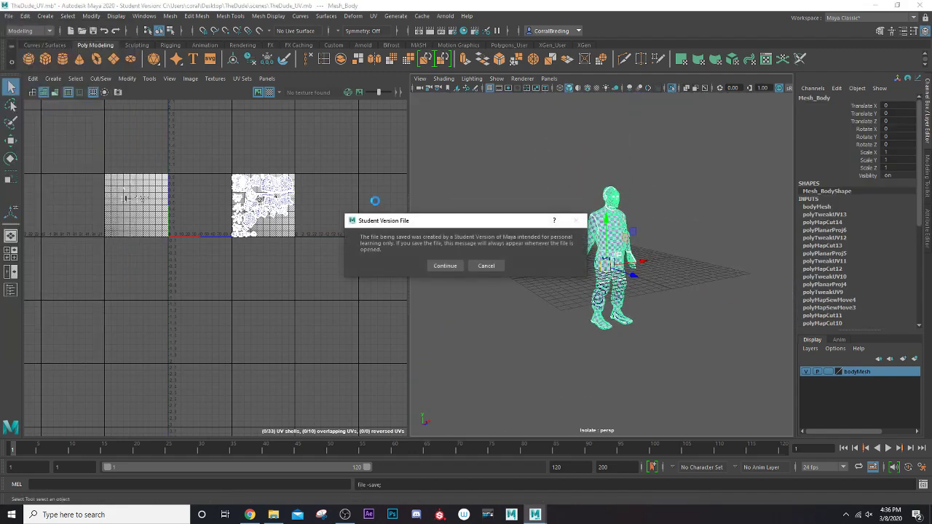
{"action": "left_click", "coordinate": [449, 264]}
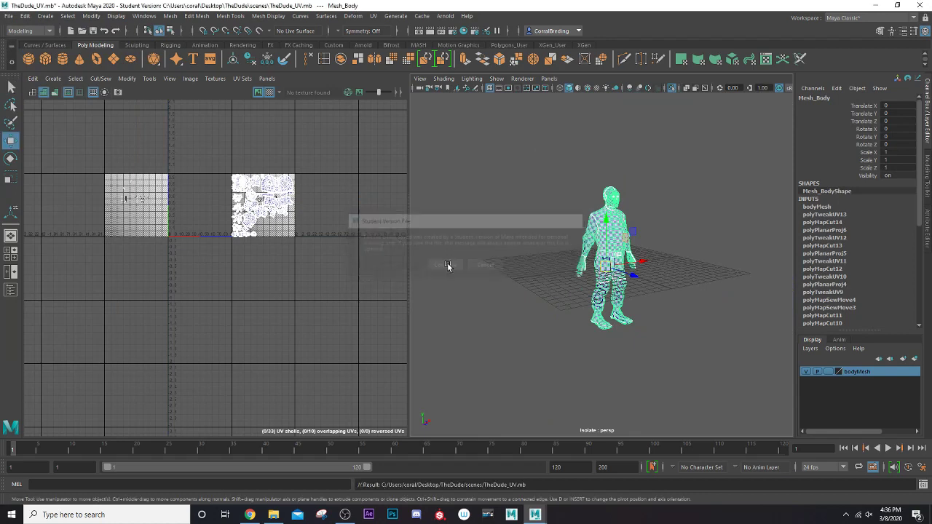
{"action": "left_click", "coordinate": [253, 60]}
Select the packed body shells, try moving them from the 1002 tile into the 1001 tile, and return them to the 1002 tile.
{"action": "scroll", "coordinate": [243, 172], "scroll_direction": "up", "scroll_amount": 3}
{"action": "right_click", "coordinate": [273, 197]}
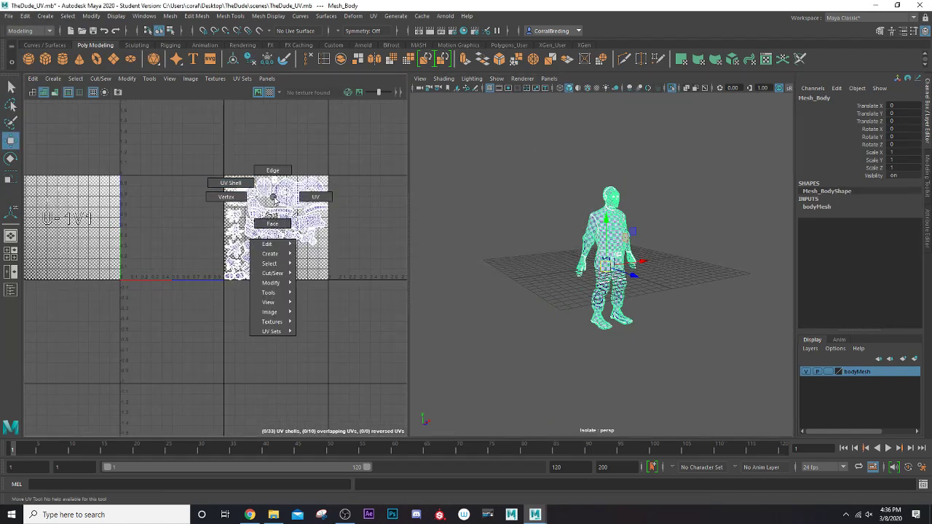
{"action": "right_click_drag", "start_coordinate": [273, 198], "coordinate": [231, 183]}
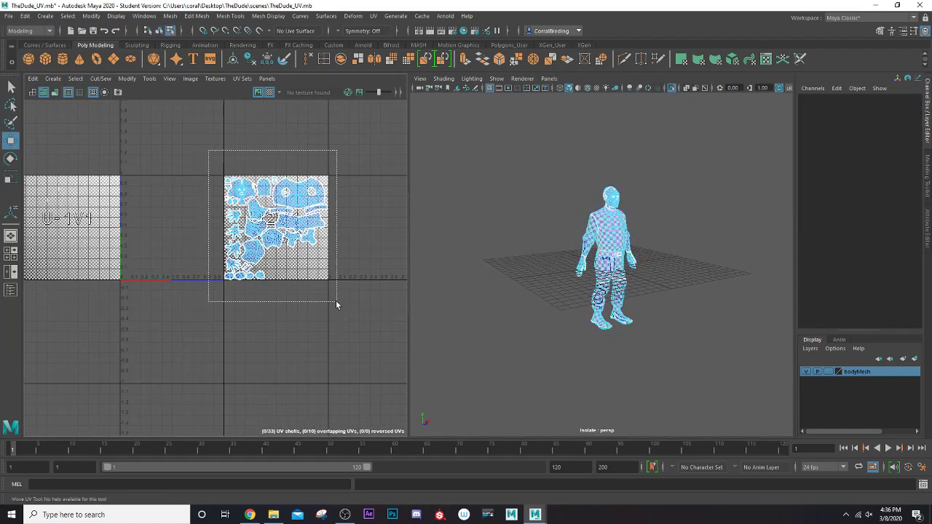
{"action": "left_click_drag", "start_coordinate": [335, 301], "coordinate": [334, 281]}
{"action": "left_click_drag", "start_coordinate": [348, 230], "coordinate": [241, 226]}
{"action": "middle_click_drag", "start_coordinate": [239, 220], "coordinate": [339, 218], "text": "alt"}
{"action": "scroll", "coordinate": [326, 217], "scroll_direction": "up", "scroll_amount": 5}
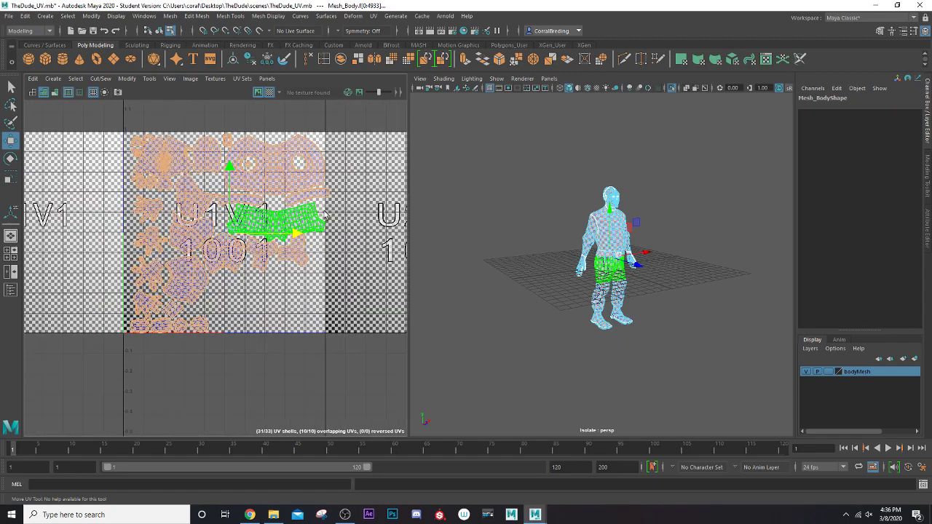
{"action": "left_click_drag", "start_coordinate": [292, 235], "coordinate": [491, 247]}
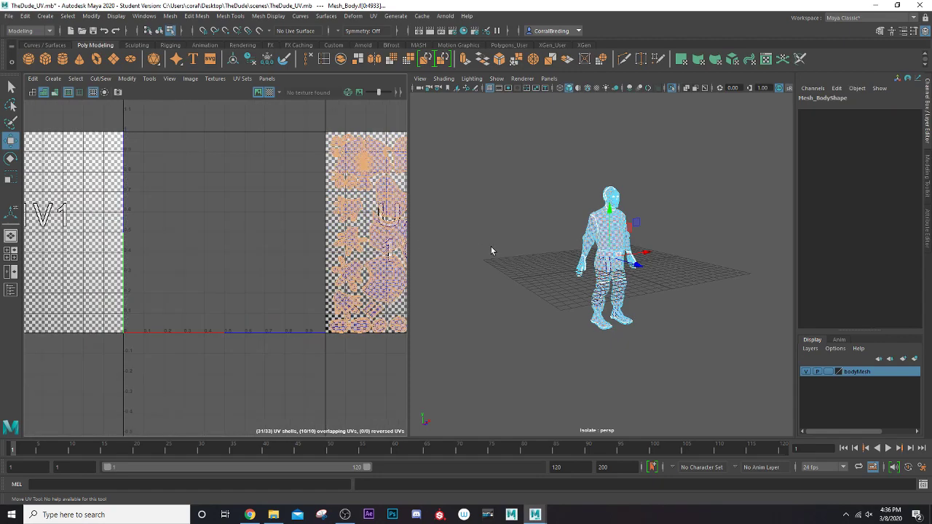
Select the two stray shells in the U-1V1 tile and move them into the 1001 tile.
{"action": "scroll", "coordinate": [235, 235], "scroll_direction": "down", "scroll_amount": 3}
{"action": "middle_click_drag", "start_coordinate": [207, 228], "coordinate": [337, 229], "text": "alt"}
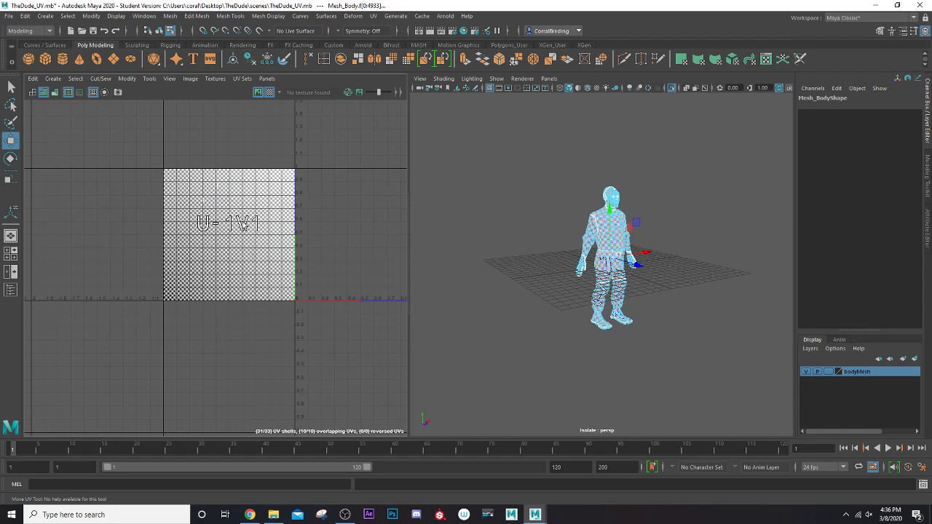
{"action": "left_click_drag", "start_coordinate": [321, 323], "coordinate": [321, 322]}
{"action": "scroll", "coordinate": [235, 252], "scroll_direction": "up", "scroll_amount": 4}
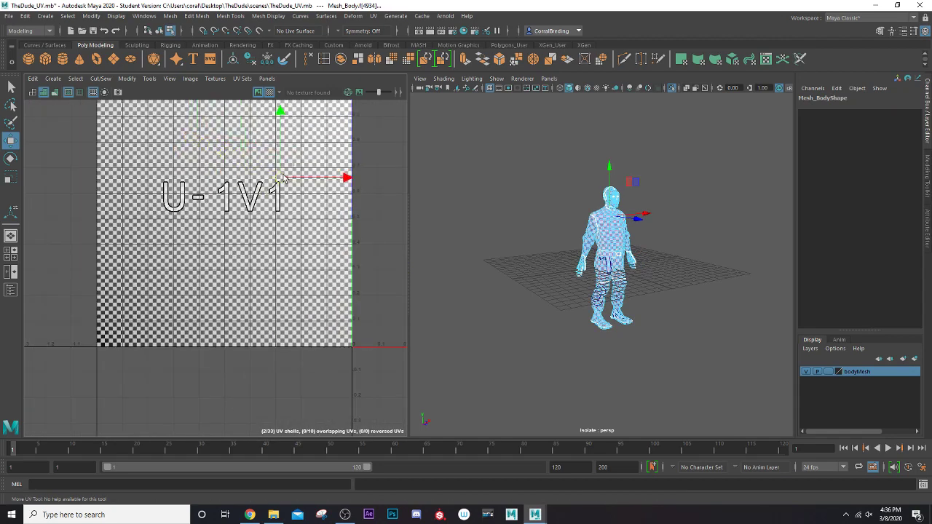
{"action": "left_click_drag", "start_coordinate": [312, 184], "coordinate": [243, 229]}
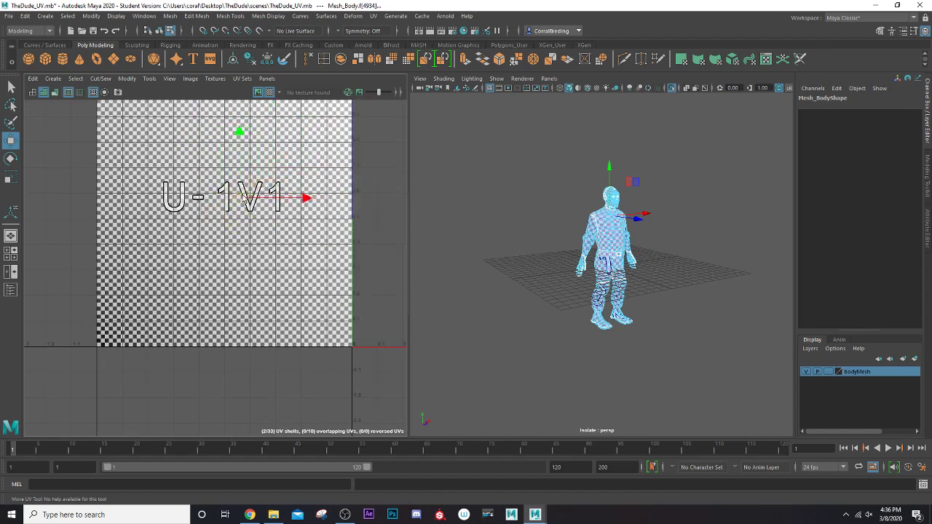
{"action": "left_click_drag", "start_coordinate": [335, 205], "coordinate": [362, 215]}
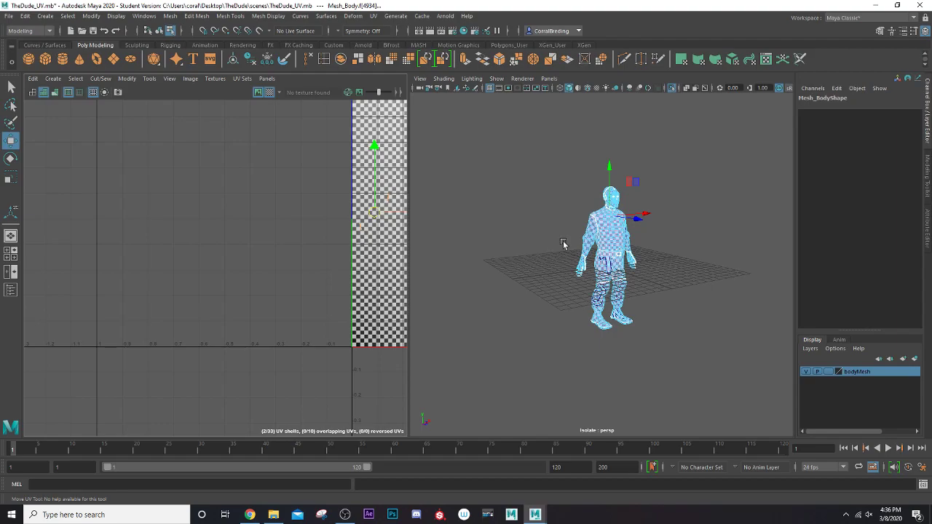
Turn off the isolated view and examine the checker pattern on the character's head, collar, shoulders and back.
{"action": "key", "text": "f"}
{"action": "left_click_drag", "start_coordinate": [652, 254], "coordinate": [434, 244], "text": "alt"}
{"action": "right_click_drag", "start_coordinate": [435, 244], "coordinate": [491, 263], "text": "alt"}
{"action": "scroll", "coordinate": [491, 264], "scroll_direction": "up", "scroll_amount": 4}
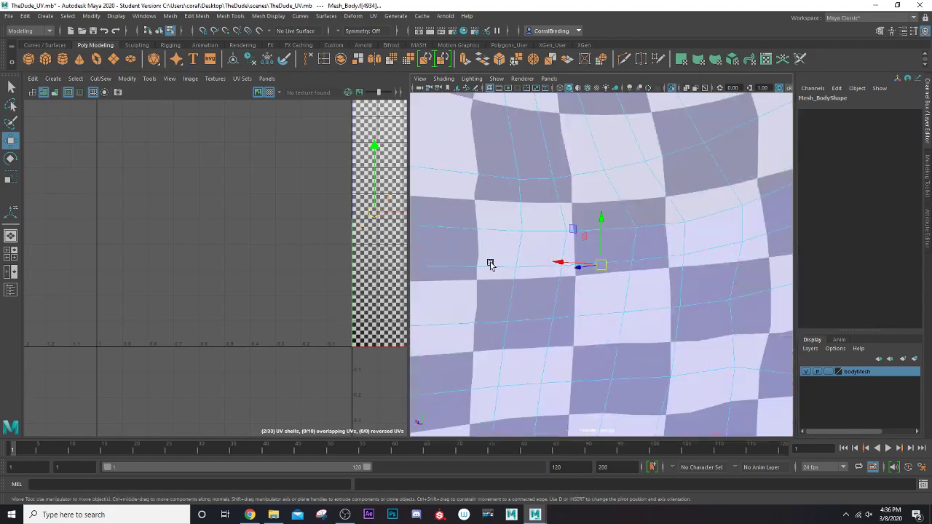
{"action": "left_click_drag", "start_coordinate": [490, 264], "coordinate": [649, 290], "text": "alt"}
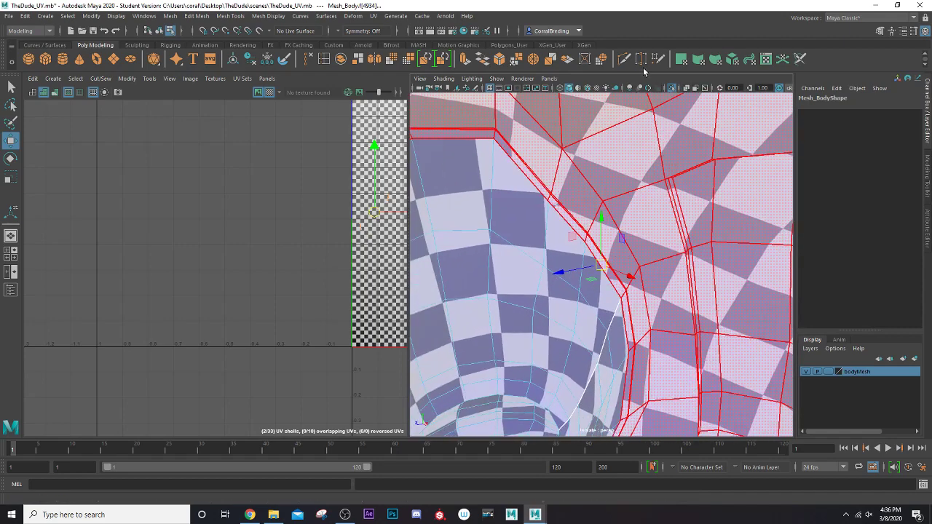
{"action": "left_click", "coordinate": [674, 89]}
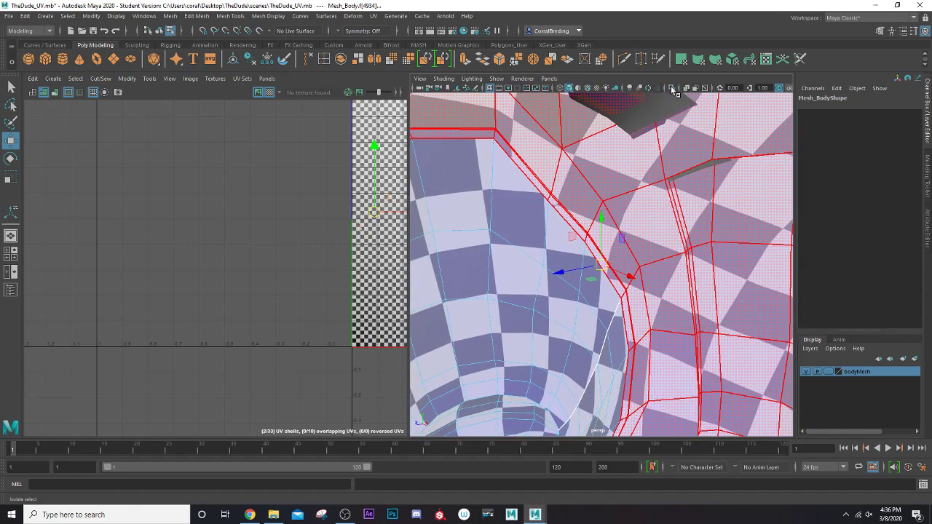
{"action": "scroll", "coordinate": [577, 311], "scroll_direction": "up", "scroll_amount": 5}
{"action": "left_click_drag", "start_coordinate": [577, 310], "coordinate": [794, 337], "text": "alt"}
{"action": "scroll", "coordinate": [632, 298], "scroll_direction": "down", "scroll_amount": 8}
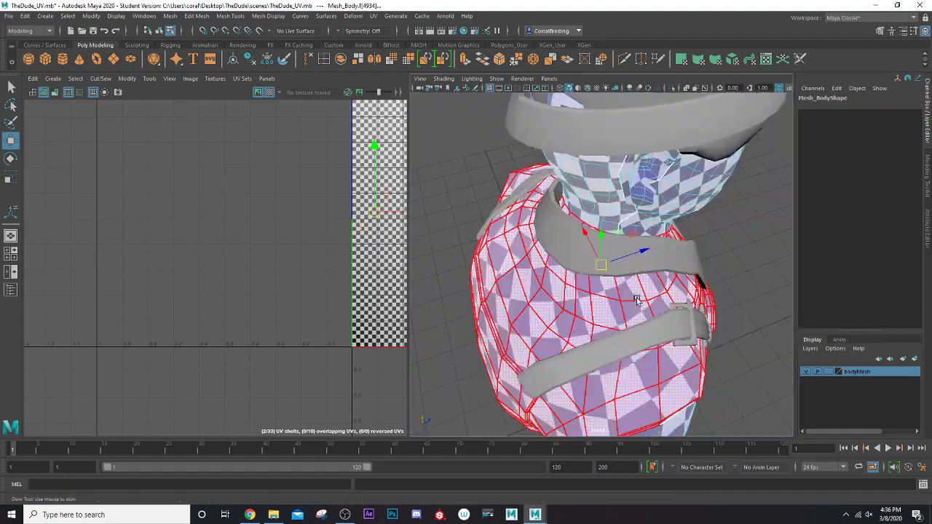
{"action": "scroll", "coordinate": [632, 299], "scroll_direction": "up", "scroll_amount": 5}
{"action": "left_click_drag", "start_coordinate": [632, 298], "coordinate": [533, 246], "text": "alt"}
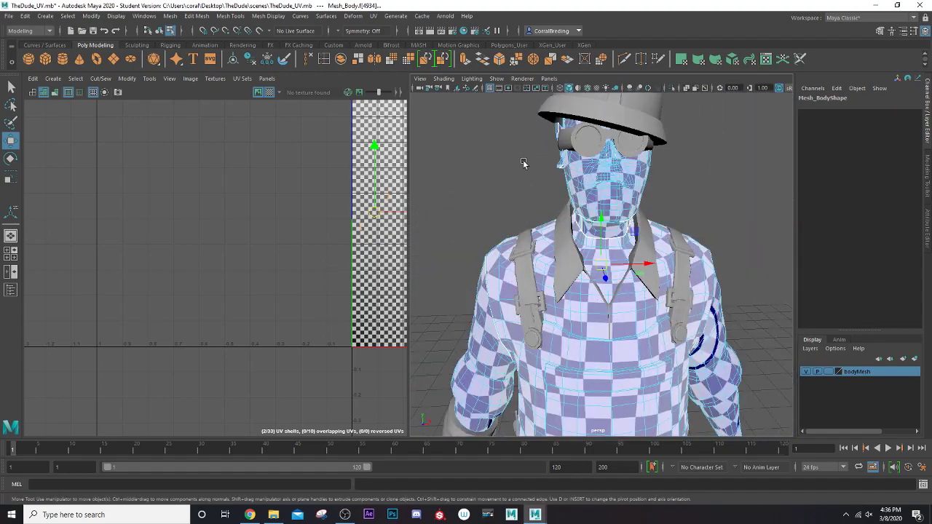
{"action": "left_click_drag", "start_coordinate": [500, 144], "coordinate": [661, 163], "text": "alt"}
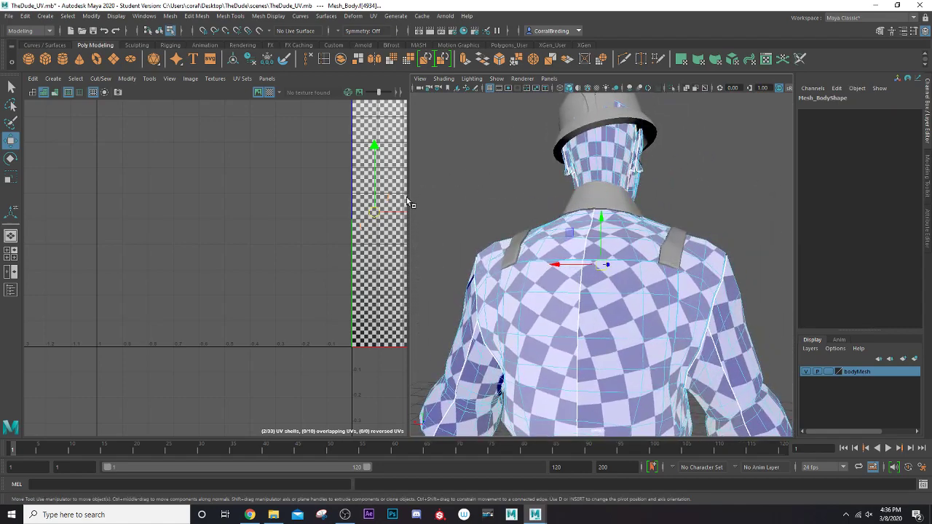
Isolate the selected stray faces to examine where they sit on the body's shoulders, and return to the full view.
{"action": "left_click", "coordinate": [671, 89]}
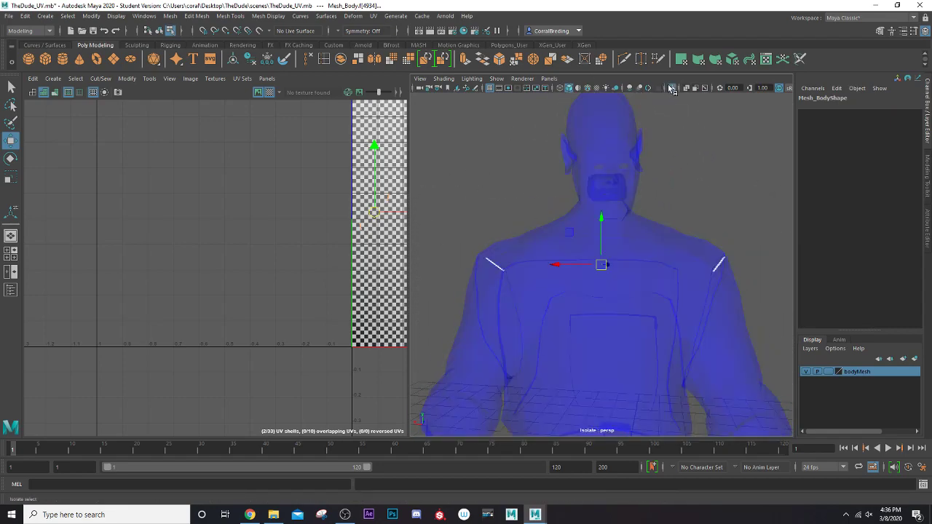
{"action": "scroll", "coordinate": [614, 241], "scroll_direction": "up", "scroll_amount": 5}
{"action": "scroll", "coordinate": [614, 241], "scroll_direction": "up", "scroll_amount": 2}
{"action": "scroll", "coordinate": [611, 248], "scroll_direction": "down", "scroll_amount": 7}
{"action": "left_click_drag", "start_coordinate": [522, 287], "coordinate": [626, 282], "text": "alt"}
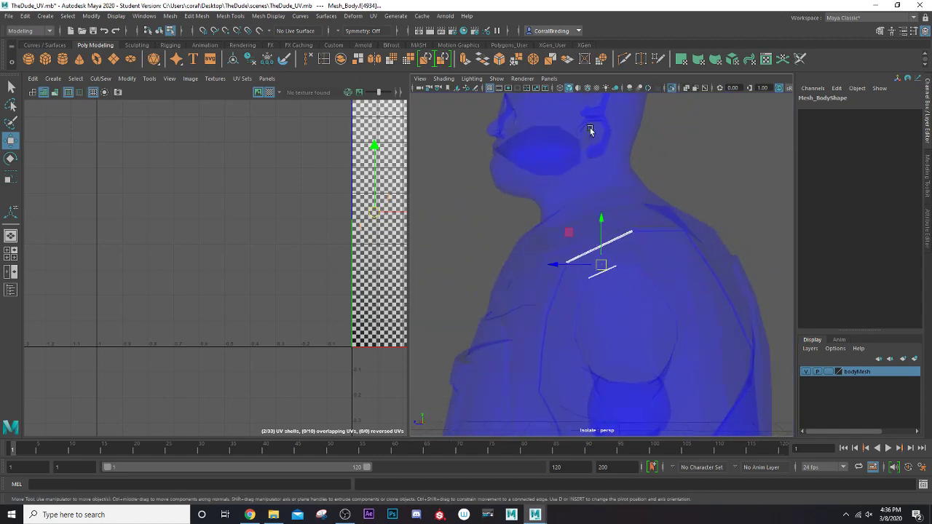
{"action": "left_click", "coordinate": [672, 90]}
Switch the UV component selection to edges and select the edges of the stray shells in the 1001 tile.
{"action": "scroll", "coordinate": [364, 218], "scroll_direction": "down", "scroll_amount": 3}
{"action": "middle_click_drag", "start_coordinate": [326, 224], "coordinate": [129, 237], "text": "alt"}
{"action": "scroll", "coordinate": [144, 243], "scroll_direction": "down", "scroll_amount": 1}
{"action": "scroll", "coordinate": [182, 234], "scroll_direction": "up", "scroll_amount": 3}
{"action": "right_click", "coordinate": [166, 249]}
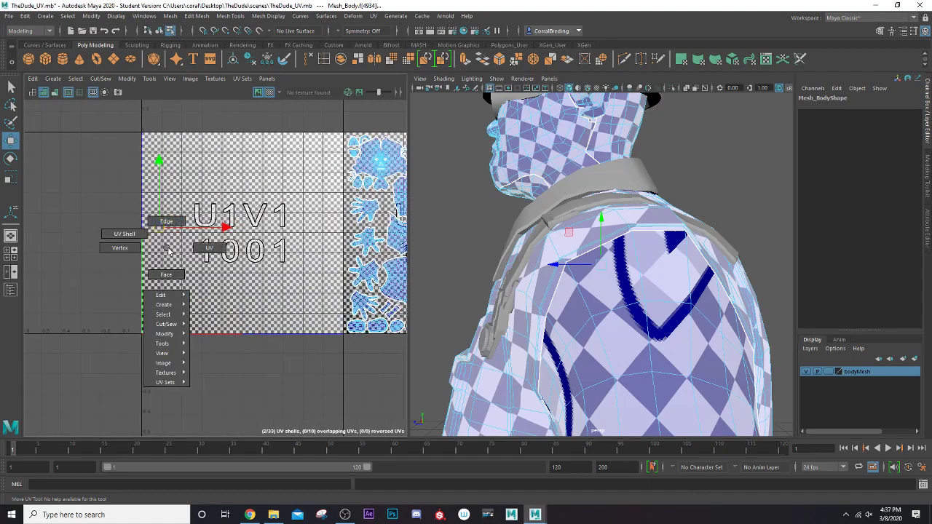
{"action": "right_click_drag", "start_coordinate": [167, 250], "coordinate": [151, 230]}
{"action": "left_click_drag", "start_coordinate": [159, 231], "coordinate": [159, 232]}
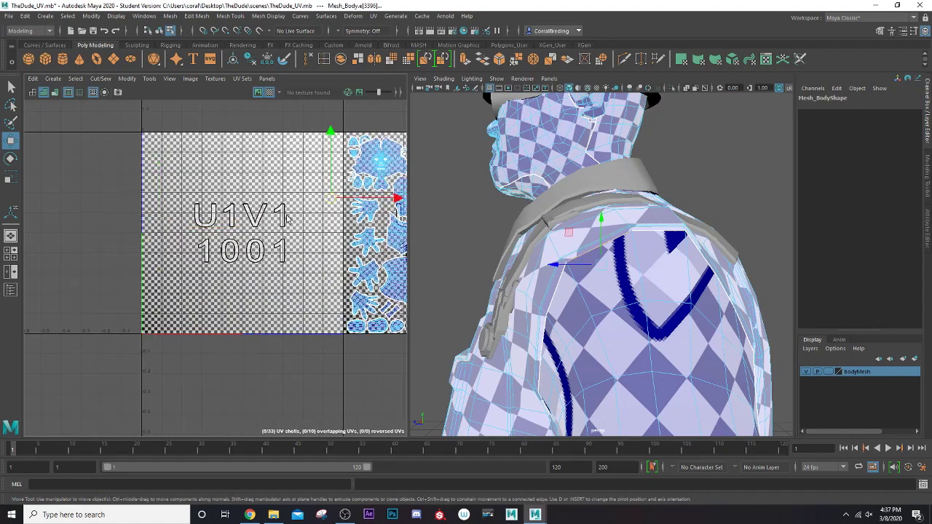
Narrow the selection to a border edge at the torso shell's armhole in the 1002 tile, undoing an extra edge pick.
{"action": "middle_click_drag", "start_coordinate": [288, 219], "coordinate": [160, 231], "text": "alt"}
{"action": "scroll", "coordinate": [261, 238], "scroll_direction": "up", "scroll_amount": 4}
{"action": "middle_click_drag", "start_coordinate": [263, 198], "coordinate": [211, 301], "text": "alt"}
{"action": "scroll", "coordinate": [216, 306], "scroll_direction": "up", "scroll_amount": 1}
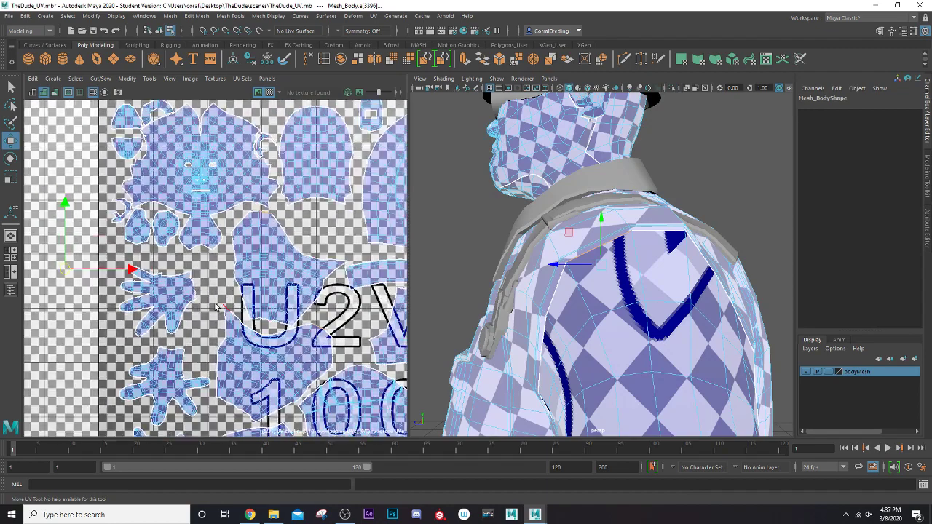
{"action": "scroll", "coordinate": [216, 306], "scroll_direction": "up", "scroll_amount": 1}
{"action": "scroll", "coordinate": [270, 203], "scroll_direction": "down", "scroll_amount": 5}
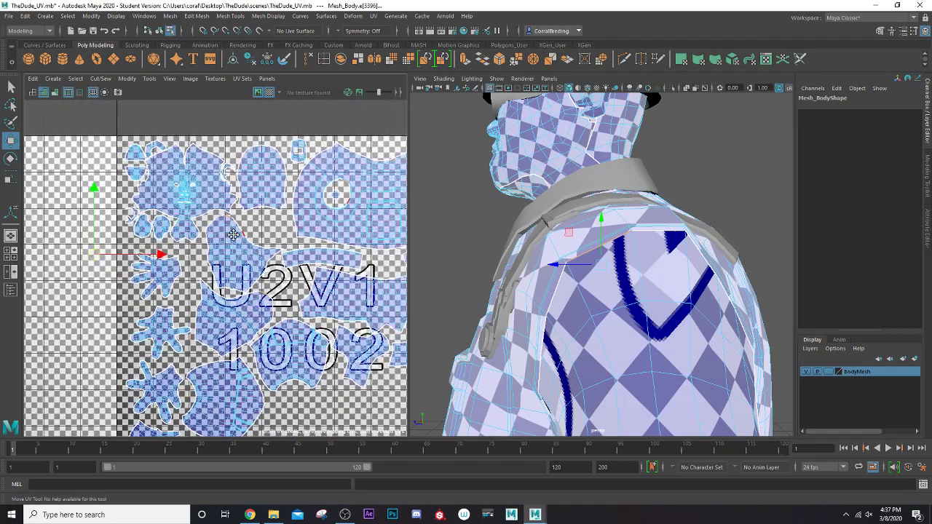
{"action": "scroll", "coordinate": [246, 208], "scroll_direction": "up", "scroll_amount": 6}
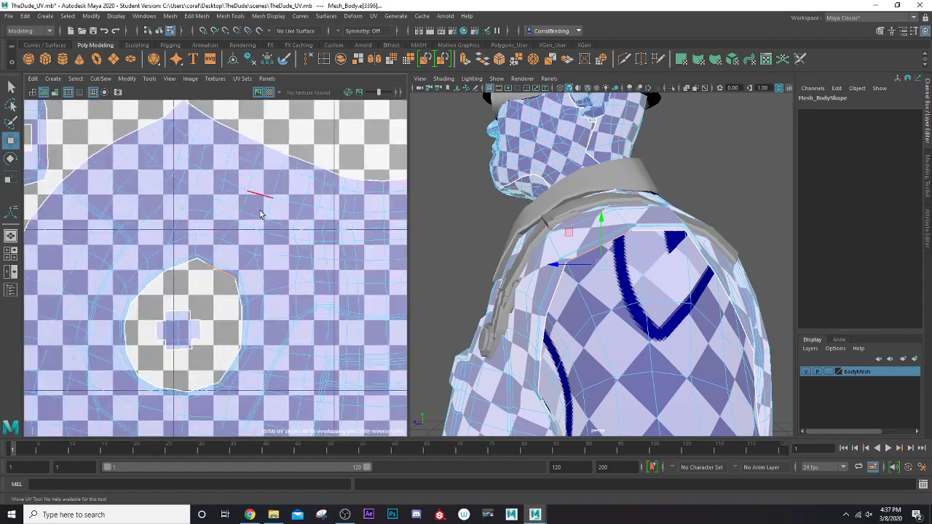
{"action": "left_click", "coordinate": [217, 273], "text": "ctrl"}
{"action": "middle_click_drag", "start_coordinate": [217, 272], "coordinate": [57, 243], "text": "alt"}
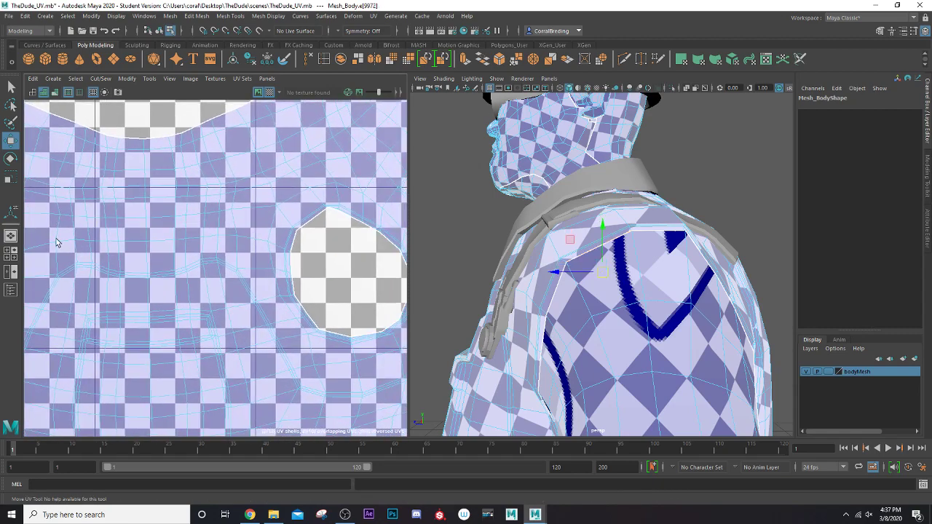
{"action": "left_click", "coordinate": [364, 226], "text": "shift"}
{"action": "scroll", "coordinate": [337, 232], "scroll_direction": "down", "scroll_amount": 4}
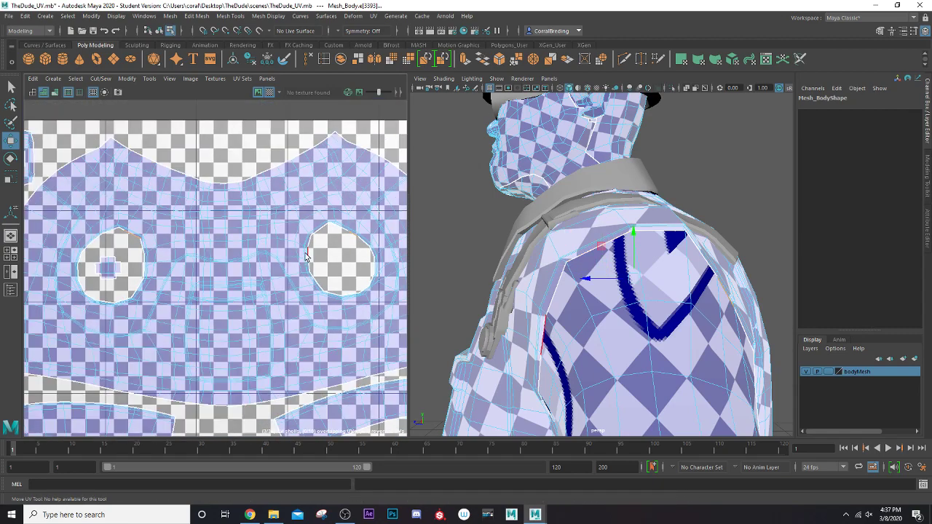
{"action": "key", "text": "ctrl+z"}
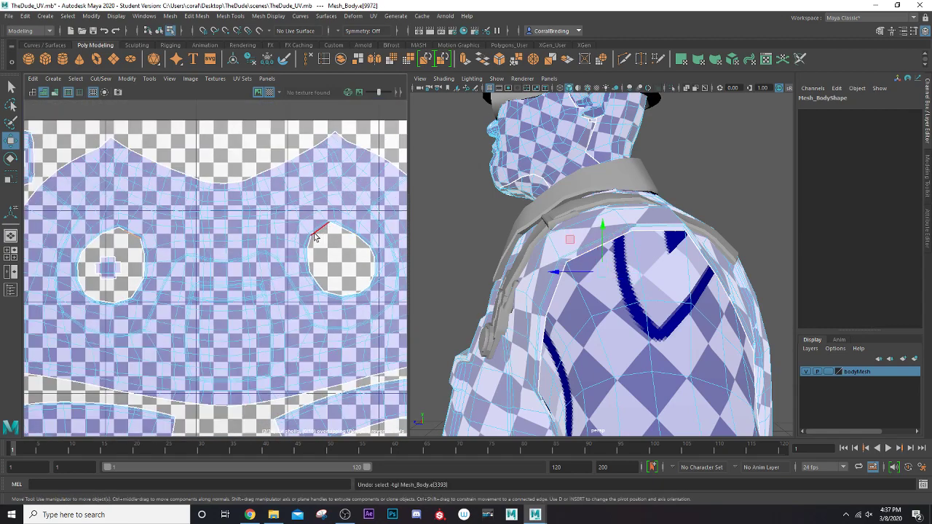
Move and sew the first stray shell onto the torso shell along the selected armhole edge.
{"action": "scroll", "coordinate": [314, 237], "scroll_direction": "down", "scroll_amount": 4}
{"action": "middle_click_drag", "start_coordinate": [267, 255], "coordinate": [457, 154], "text": "alt"}
{"action": "scroll", "coordinate": [336, 208], "scroll_direction": "down", "scroll_amount": 3}
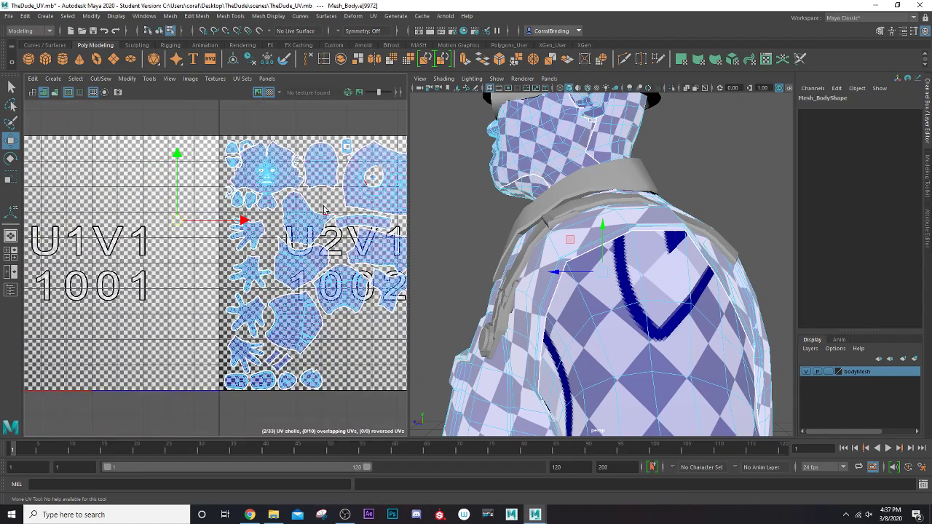
{"action": "middle_click_drag", "start_coordinate": [324, 210], "coordinate": [112, 192], "text": "alt"}
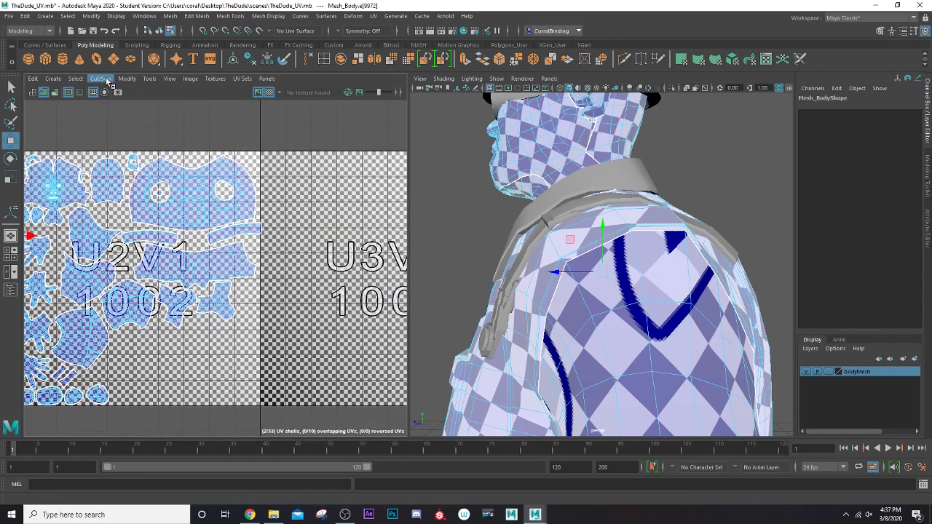
{"action": "left_click", "coordinate": [101, 79]}
{"action": "left_click", "coordinate": [121, 172]}
Select the remaining stray shell's edge in the 1001 tile and move and sew it onto its matching shell in the 1002 tile.
{"action": "middle_click_drag", "start_coordinate": [109, 222], "coordinate": [380, 122], "text": "alt"}
{"action": "scroll", "coordinate": [273, 140], "scroll_direction": "down", "scroll_amount": 3}
{"action": "left_click_drag", "start_coordinate": [212, 223], "coordinate": [216, 241]}
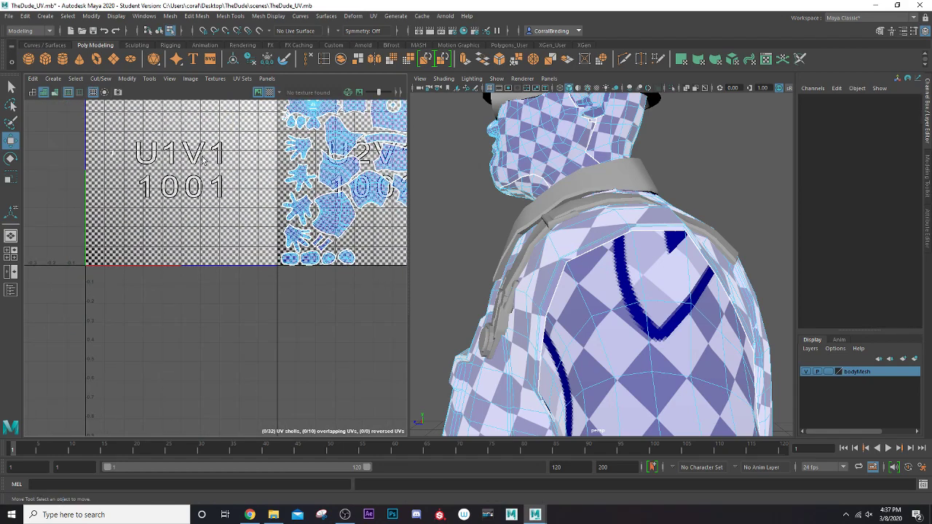
{"action": "middle_click_drag", "start_coordinate": [111, 153], "coordinate": [79, 233], "text": "alt"}
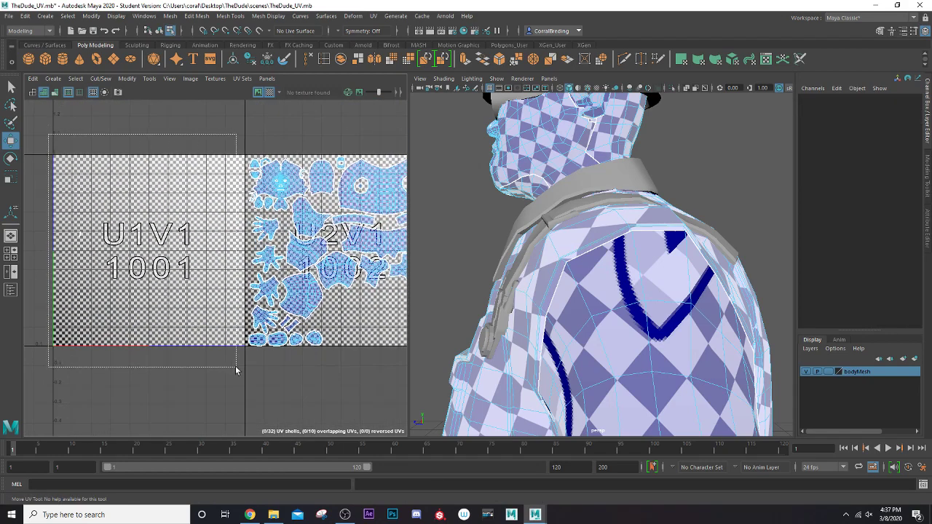
{"action": "left_click_drag", "start_coordinate": [235, 370], "coordinate": [233, 363]}
{"action": "middle_click_drag", "start_coordinate": [267, 236], "coordinate": [169, 213], "text": "alt"}
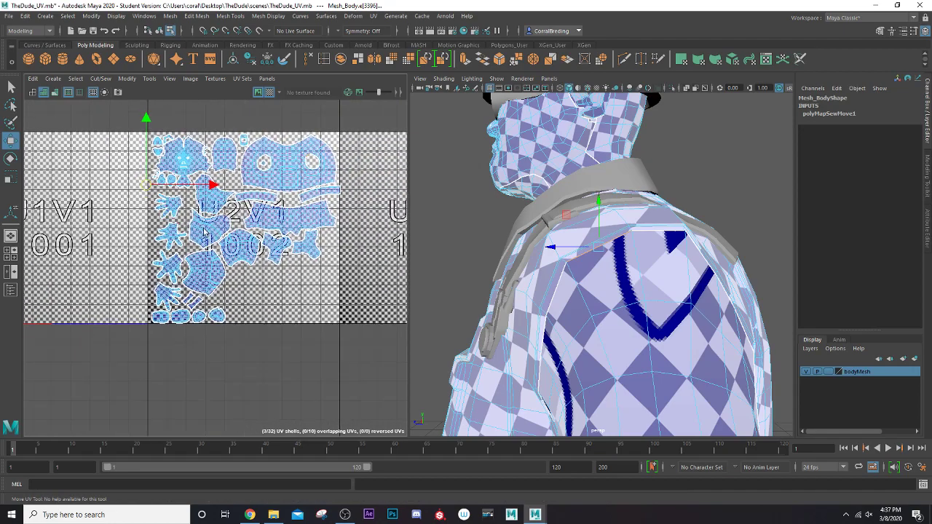
{"action": "scroll", "coordinate": [244, 244], "scroll_direction": "up", "scroll_amount": 3}
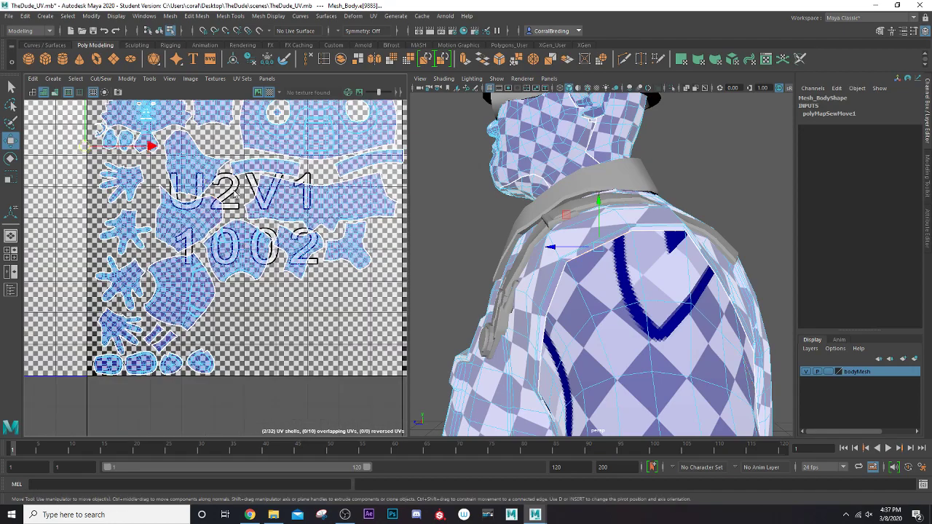
{"action": "middle_click_drag", "start_coordinate": [228, 152], "coordinate": [179, 238], "text": "alt"}
{"action": "left_click", "coordinate": [102, 84]}
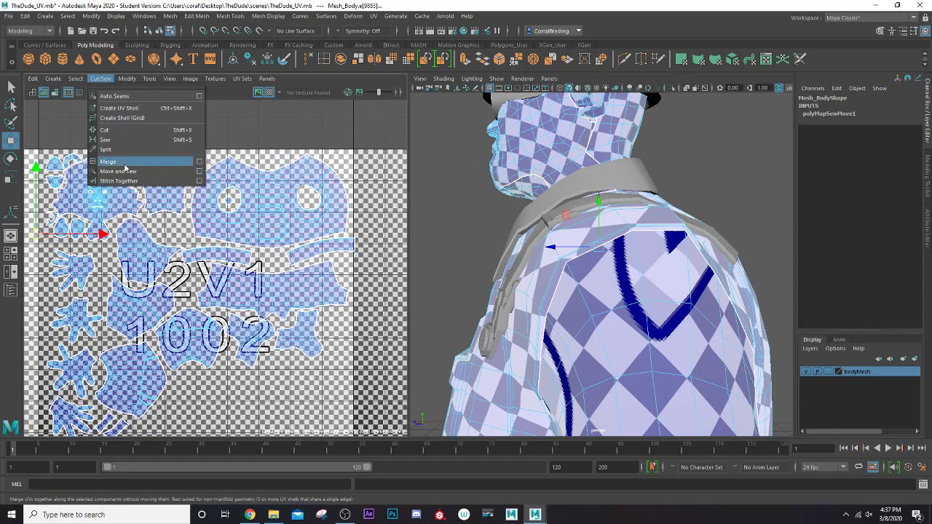
{"action": "left_click", "coordinate": [129, 172]}
Select the curved strip shell crossing the 1002 tile's outer border, below the torso shell, and shift it slightly inward.
{"action": "scroll", "coordinate": [326, 226], "scroll_direction": "up", "scroll_amount": 6}
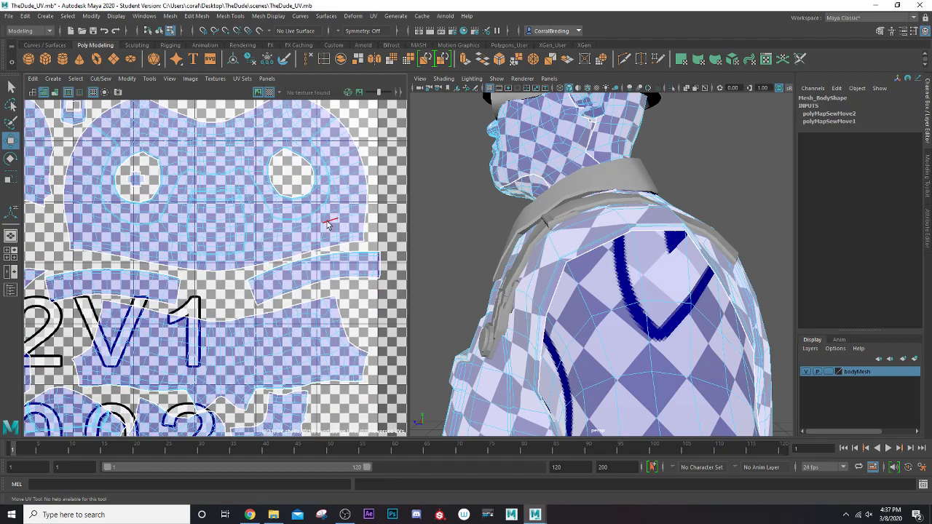
{"action": "scroll", "coordinate": [545, 273], "scroll_direction": "down", "scroll_amount": 6}
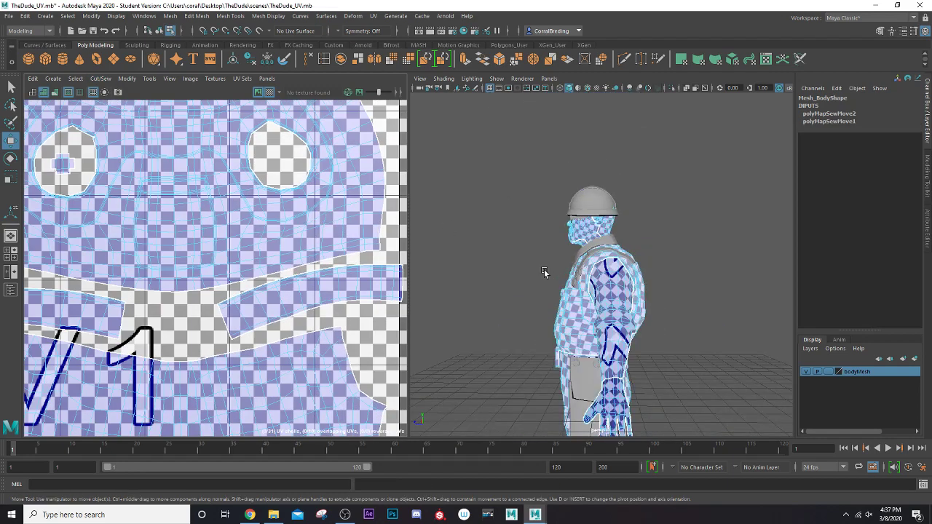
{"action": "left_click_drag", "start_coordinate": [561, 303], "coordinate": [619, 304], "text": "alt"}
{"action": "right_click", "coordinate": [616, 305]}
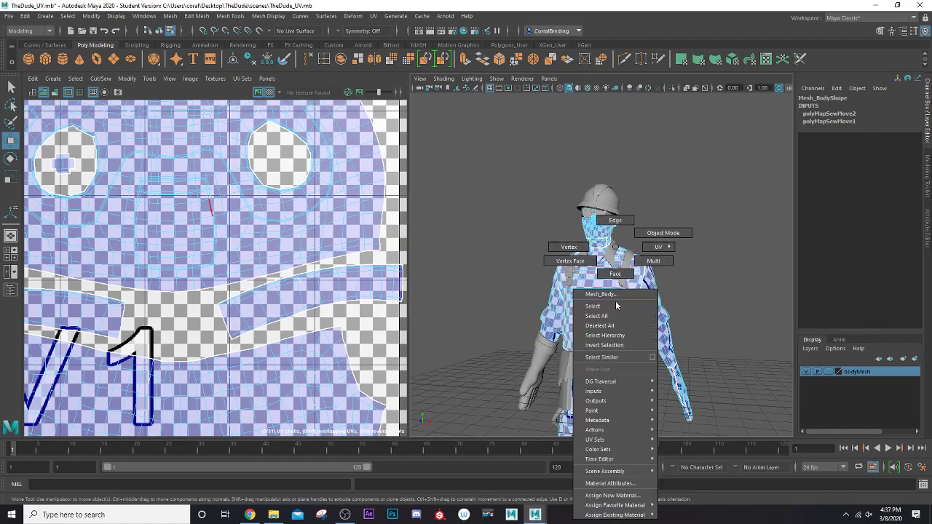
{"action": "left_click", "coordinate": [647, 235]}
{"action": "scroll", "coordinate": [228, 237], "scroll_direction": "down", "scroll_amount": 8}
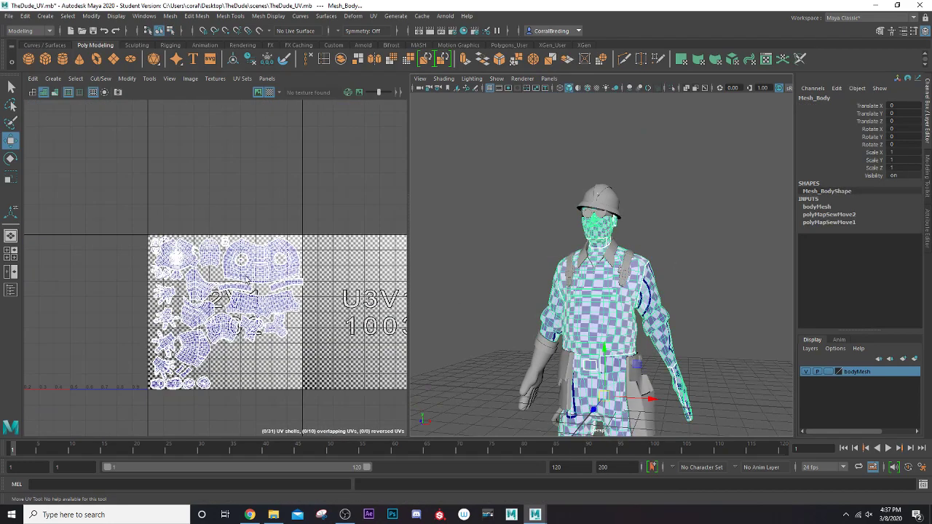
{"action": "right_click", "coordinate": [228, 236]}
{"action": "right_click_drag", "start_coordinate": [228, 234], "coordinate": [204, 221]}
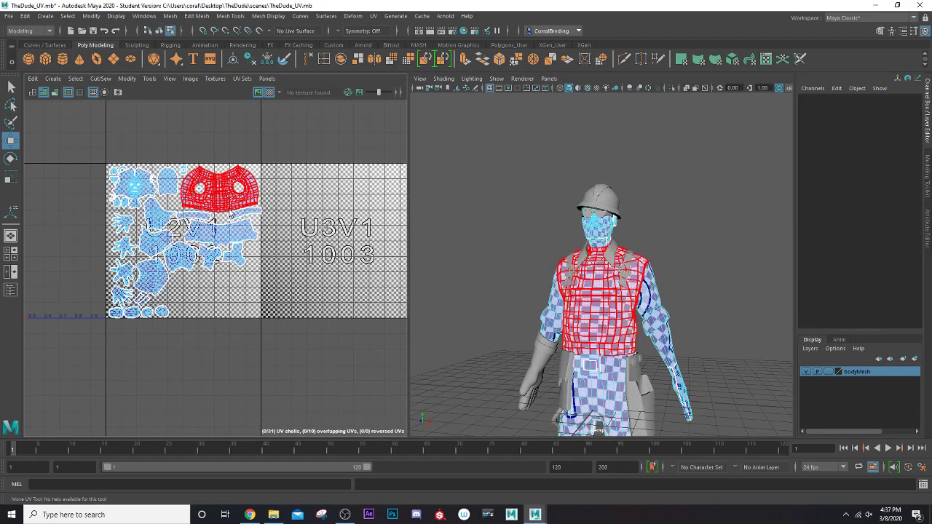
{"action": "left_click", "coordinate": [247, 216]}
{"action": "scroll", "coordinate": [252, 216], "scroll_direction": "up", "scroll_amount": 6}
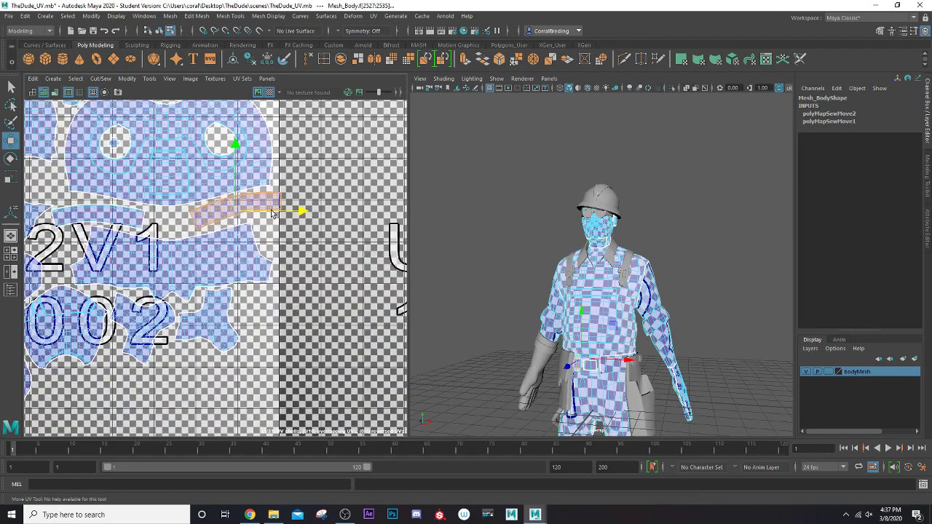
{"action": "left_click_drag", "start_coordinate": [272, 214], "coordinate": [267, 213]}
Save the scene with the body mesh in object mode, accepting the student version notice, and delete the mesh's construction history.
{"action": "scroll", "coordinate": [265, 222], "scroll_direction": "down", "scroll_amount": 6}
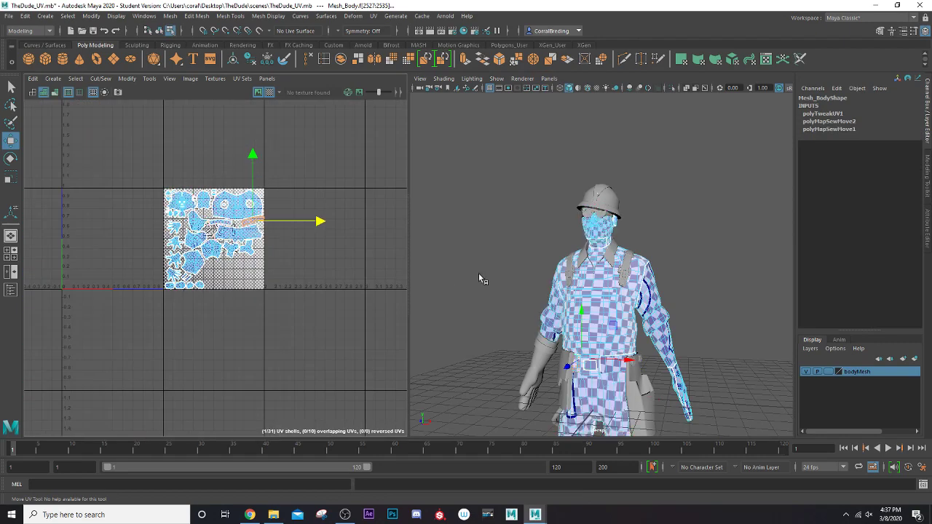
{"action": "right_click_drag", "start_coordinate": [621, 302], "coordinate": [659, 236]}
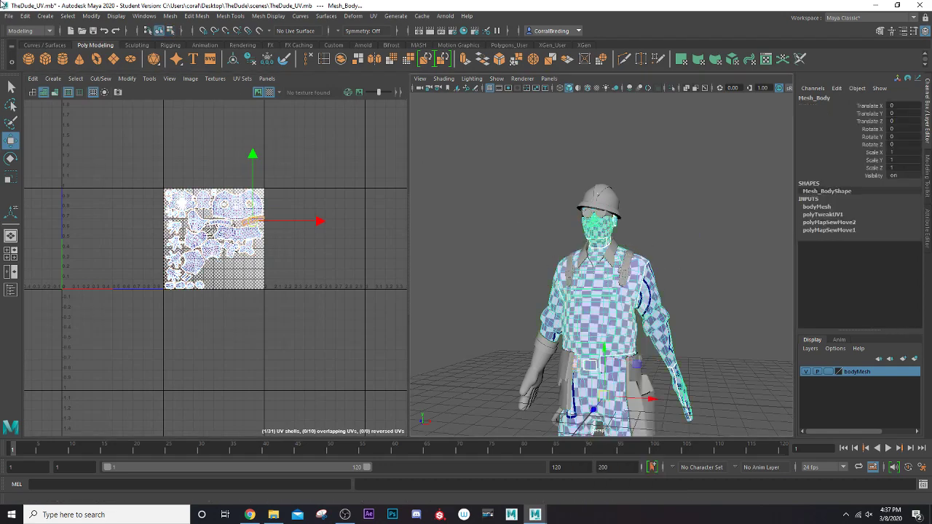
{"action": "left_click", "coordinate": [8, 16]}
{"action": "left_click", "coordinate": [20, 56]}
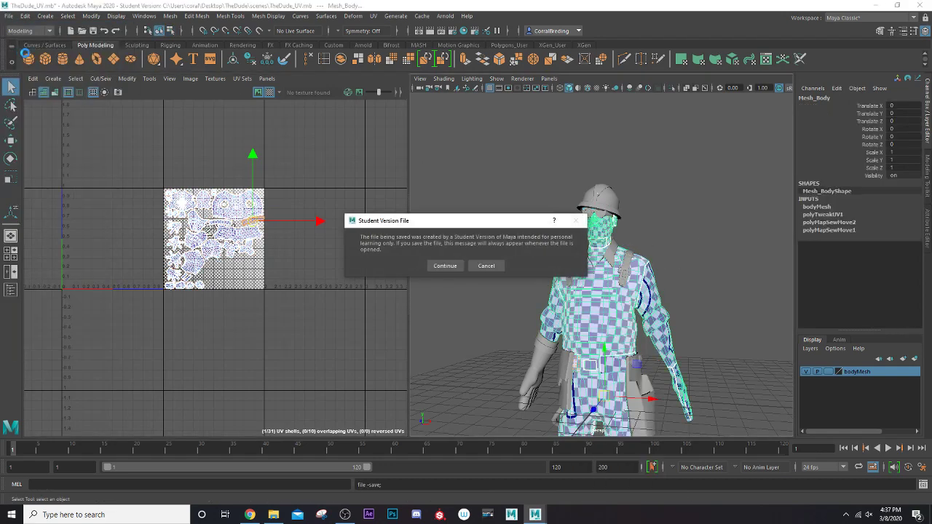
{"action": "left_click", "coordinate": [445, 266]}
{"action": "key", "text": "w"}
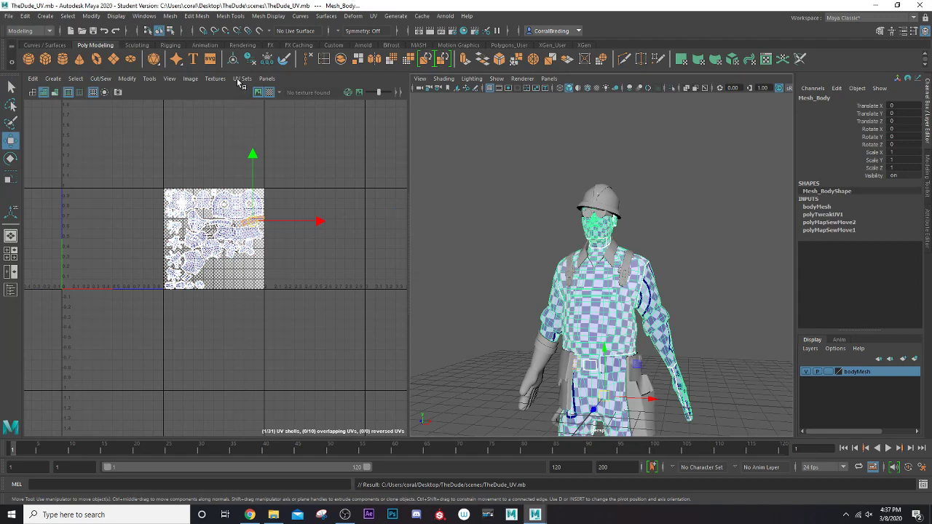
{"action": "left_click", "coordinate": [250, 60]}
{"action": "right_click_drag", "start_coordinate": [604, 246], "coordinate": [652, 233]}
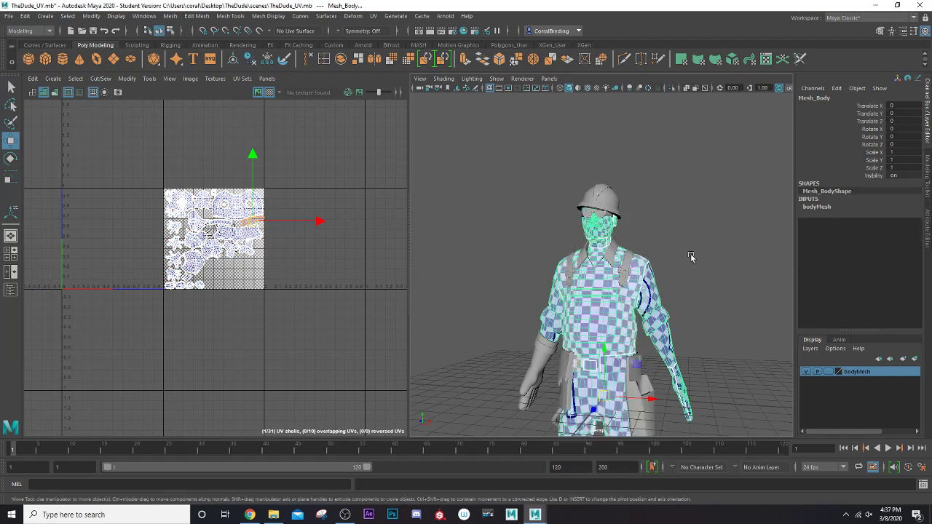
Deselect the body mesh and examine the whole character from an elevated side angle.
{"action": "left_click", "coordinate": [696, 259]}
{"action": "middle_click_drag", "start_coordinate": [652, 390], "coordinate": [625, 237], "text": "alt"}
{"action": "left_click_drag", "start_coordinate": [631, 340], "coordinate": [534, 355], "text": "alt"}
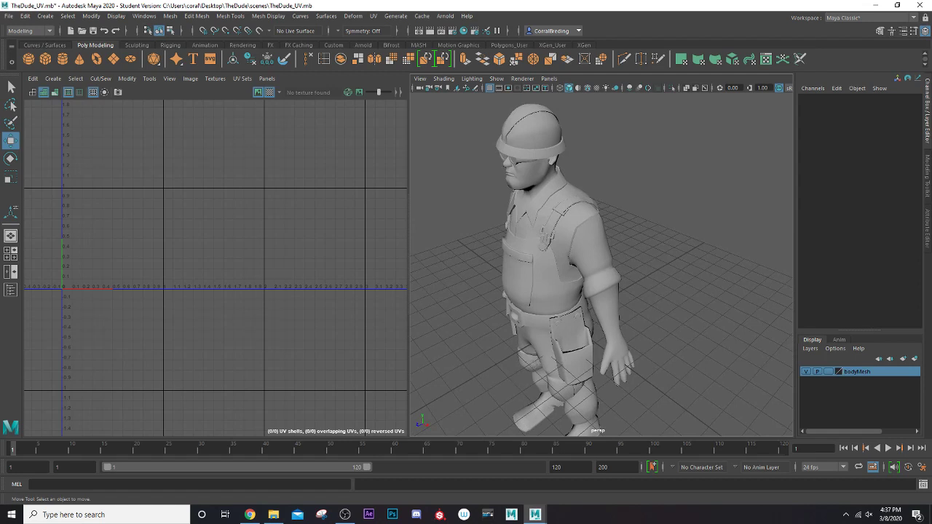